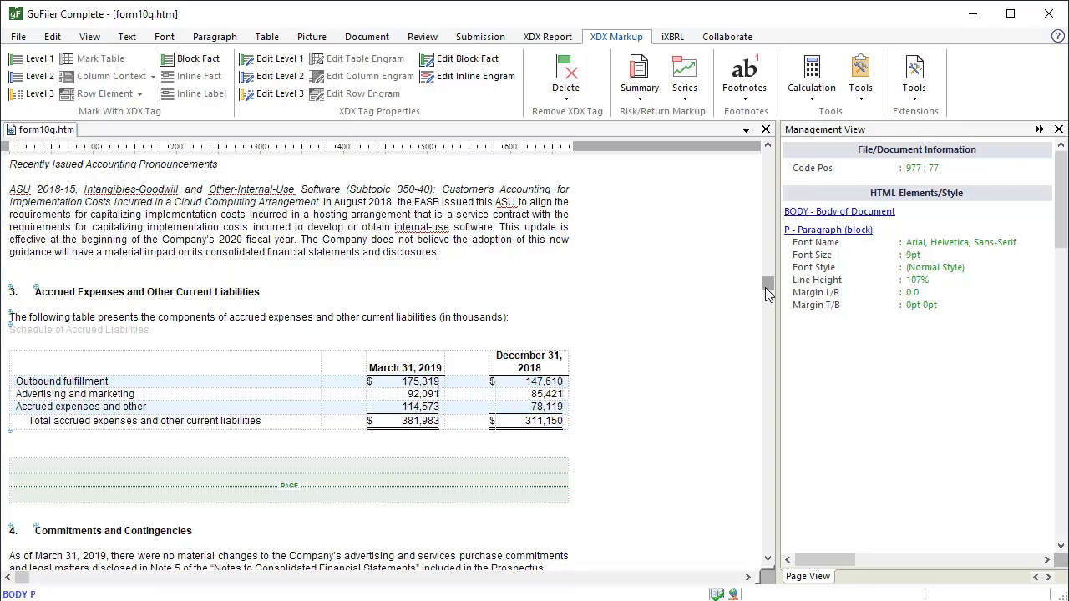
# - Search the document for the accrued liabilities total 381,983 and inspect the XBRL tagging of the matching balance sheet row
pyautogui.moveTo(403, 420); pyautogui.dragTo(440, 421)
pyautogui.hotkey('ctrl', 'c')
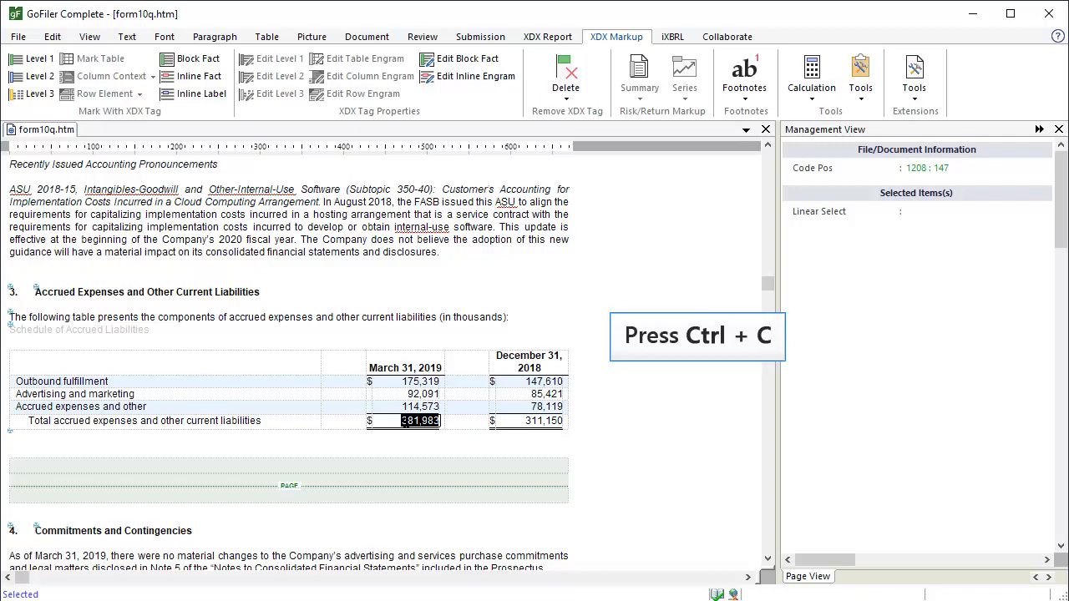
pyautogui.click(402, 421)
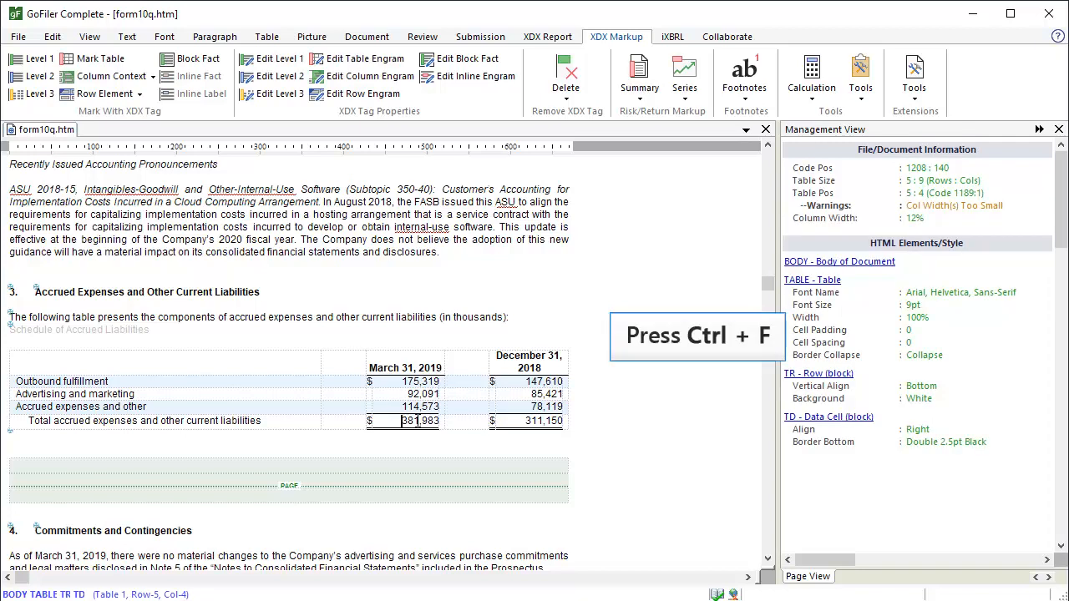
pyautogui.hotkey('ctrl', 'f')
pyautogui.click(464, 261)
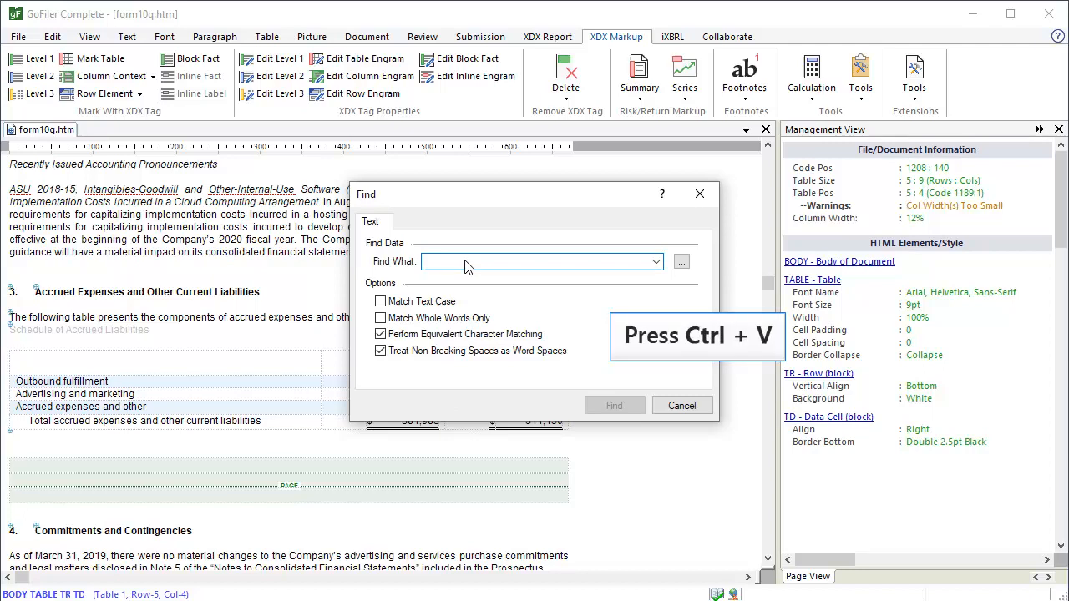
pyautogui.hotkey('ctrl', 'v')
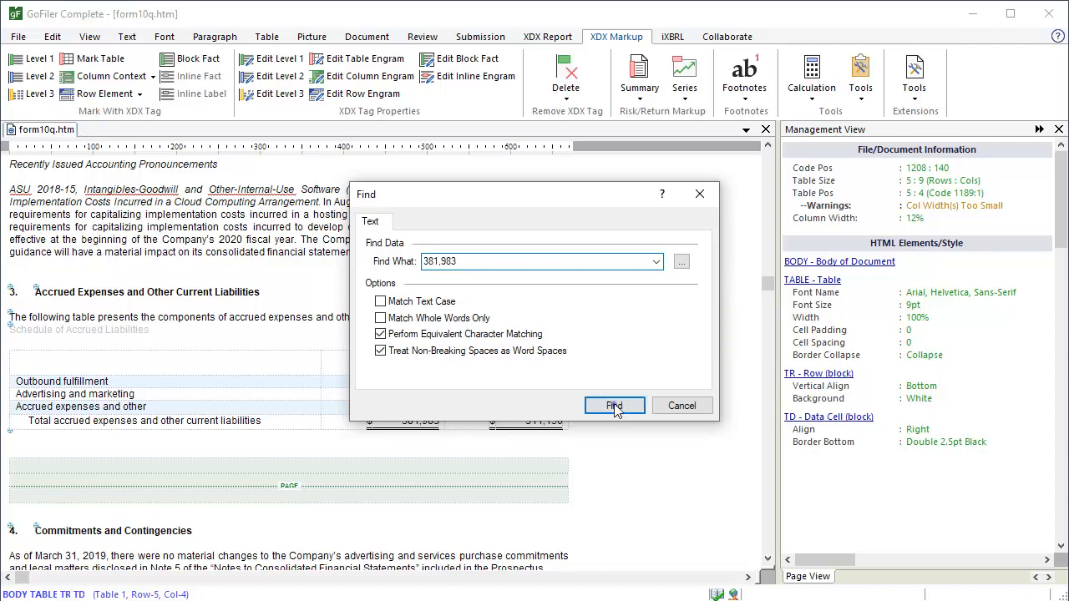
pyautogui.click(614, 407)
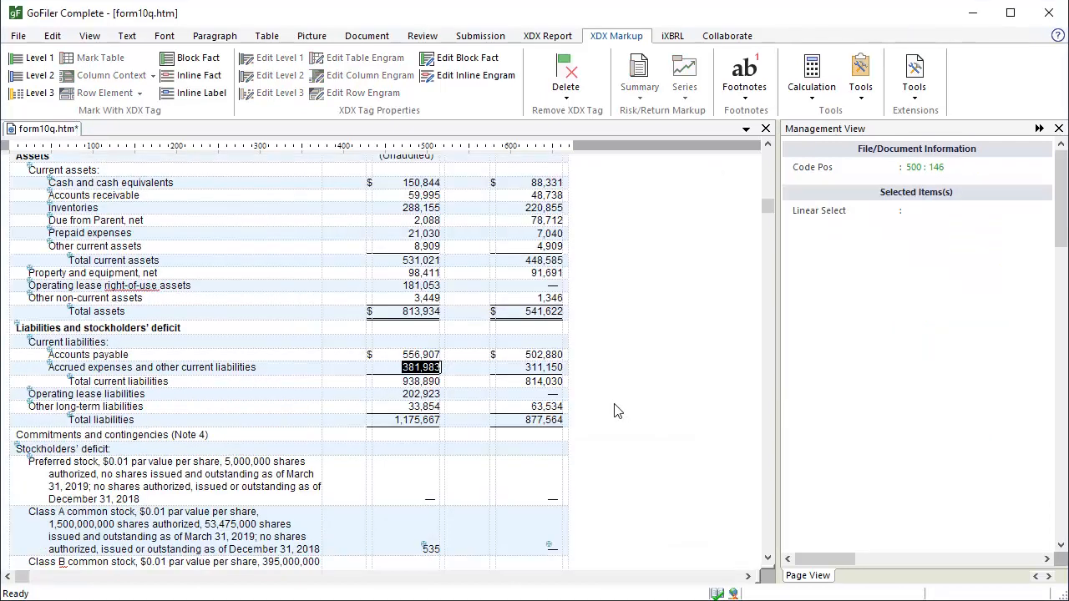
pyautogui.click(406, 373)
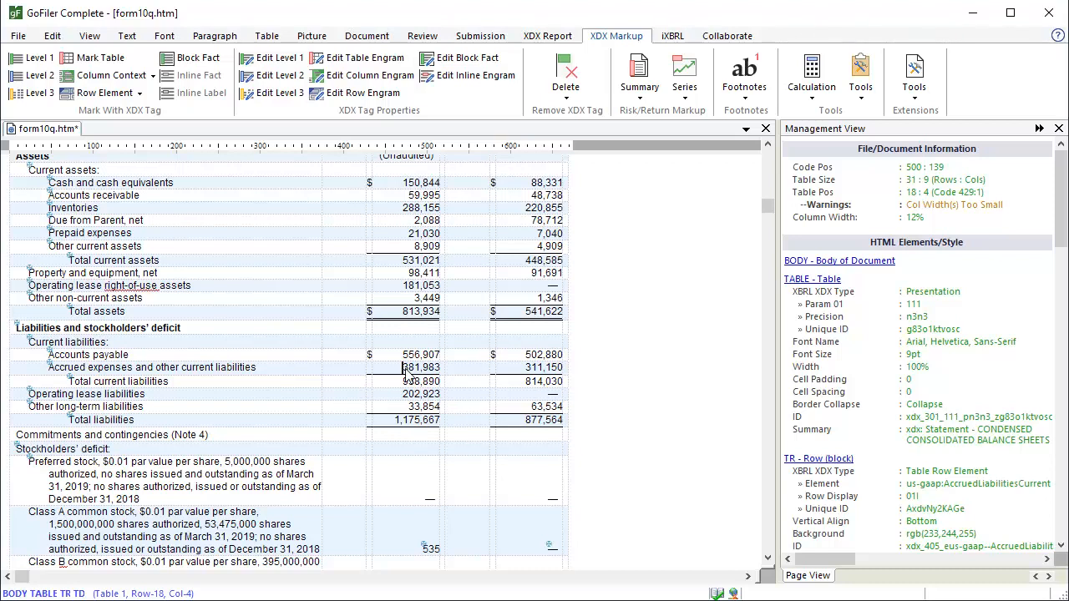
# - Add a column context to the March 31, 2019 header of the accrued expenses table using the preset "At the end of Q1"
pyautogui.moveTo(769, 209); pyautogui.dragTo(767, 284)
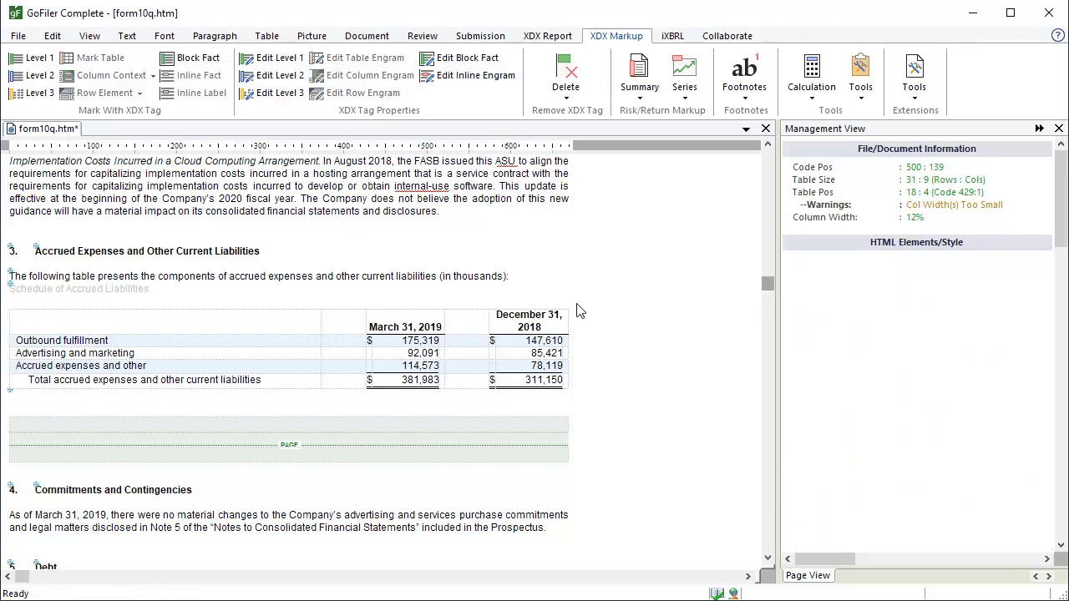
pyautogui.click(412, 332)
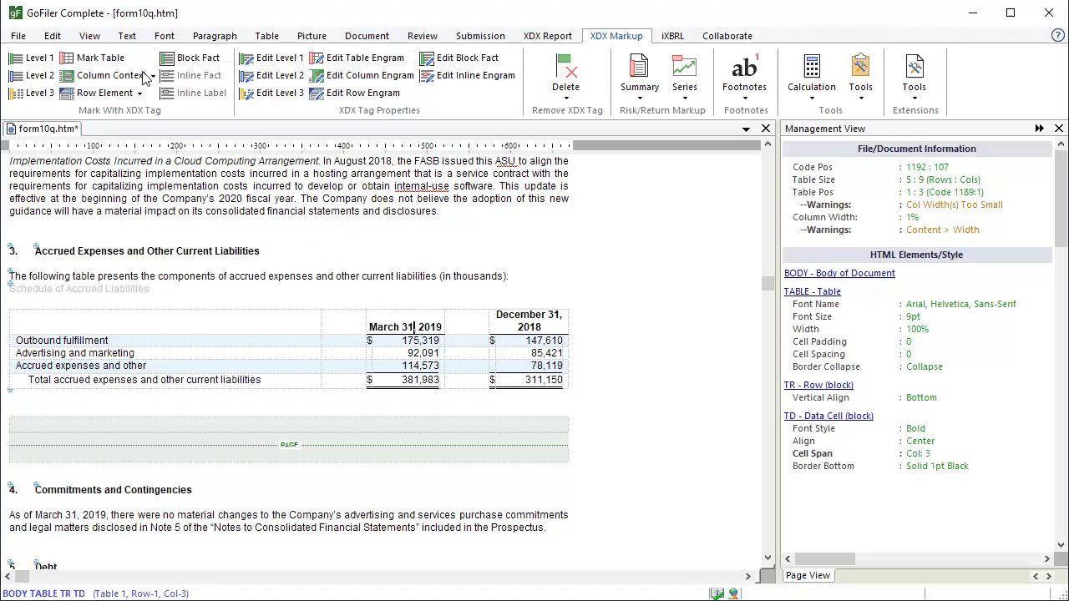
pyautogui.click(108, 75)
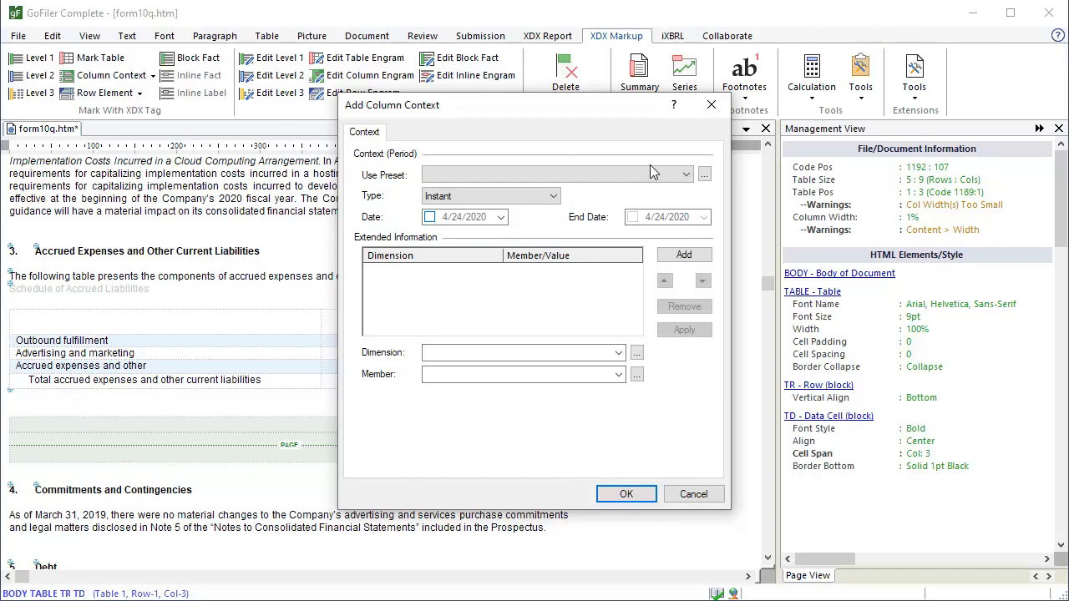
pyautogui.click(687, 174)
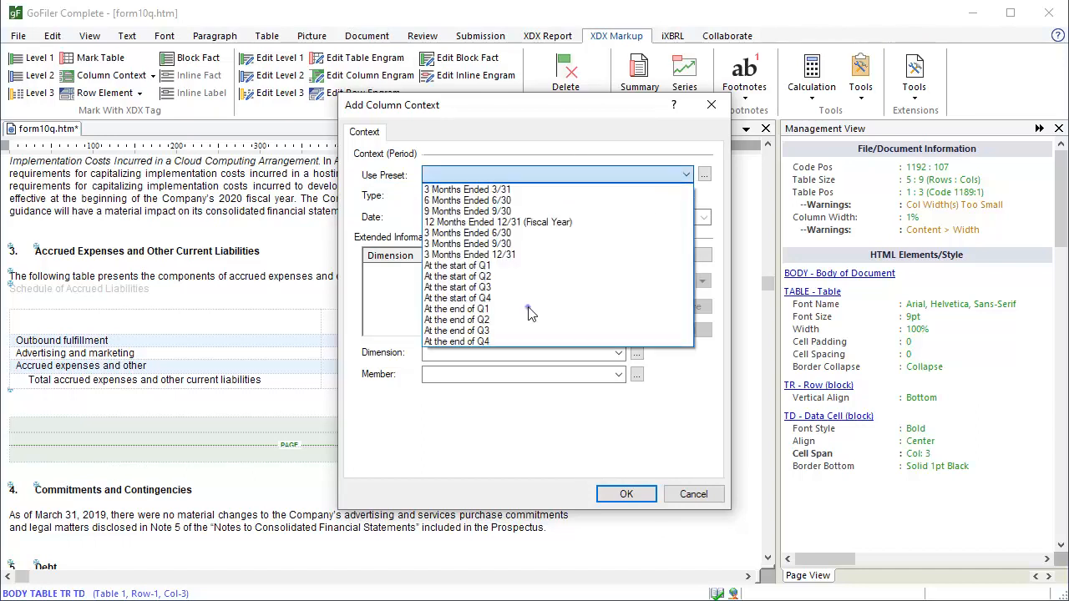
pyautogui.click(529, 308)
pyautogui.click(627, 494)
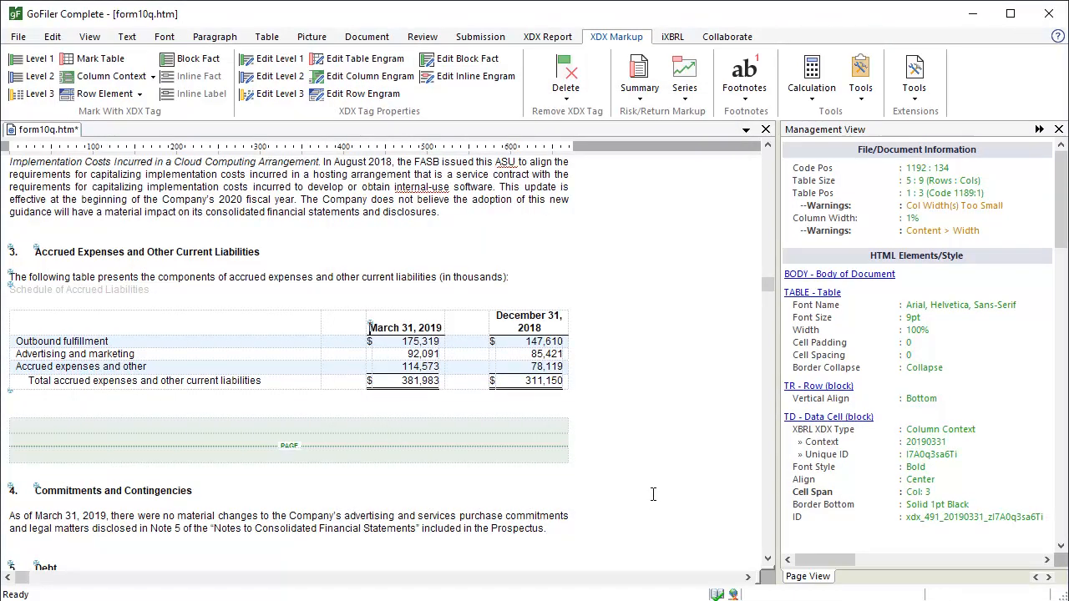
# - Add a column context to the December 31, 2018 header using the preset "At the end of Q4" with the year set to 2018
pyautogui.click(498, 317)
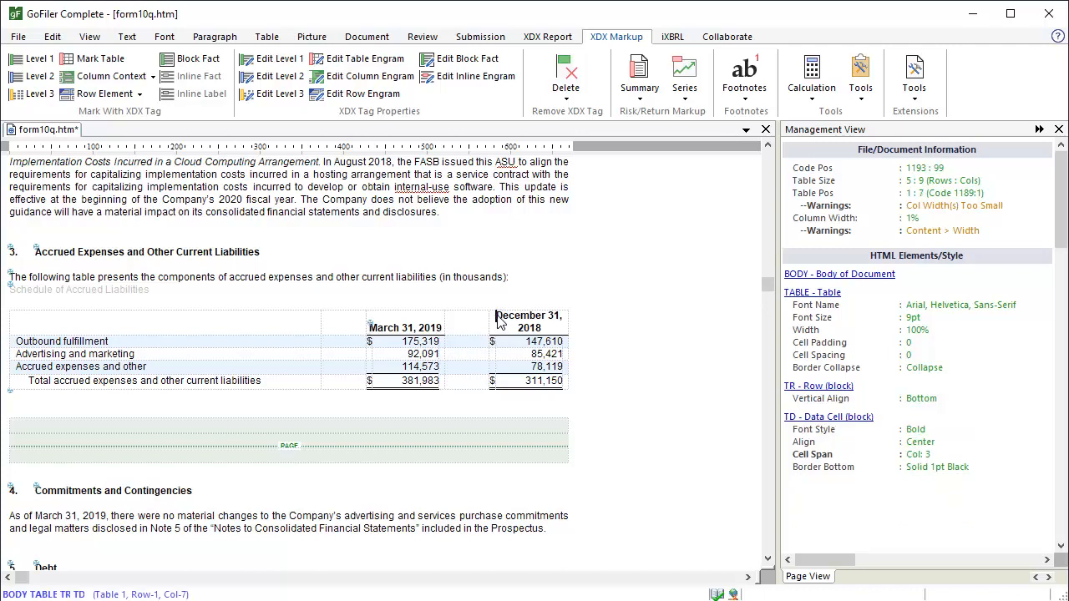
pyautogui.click(137, 78)
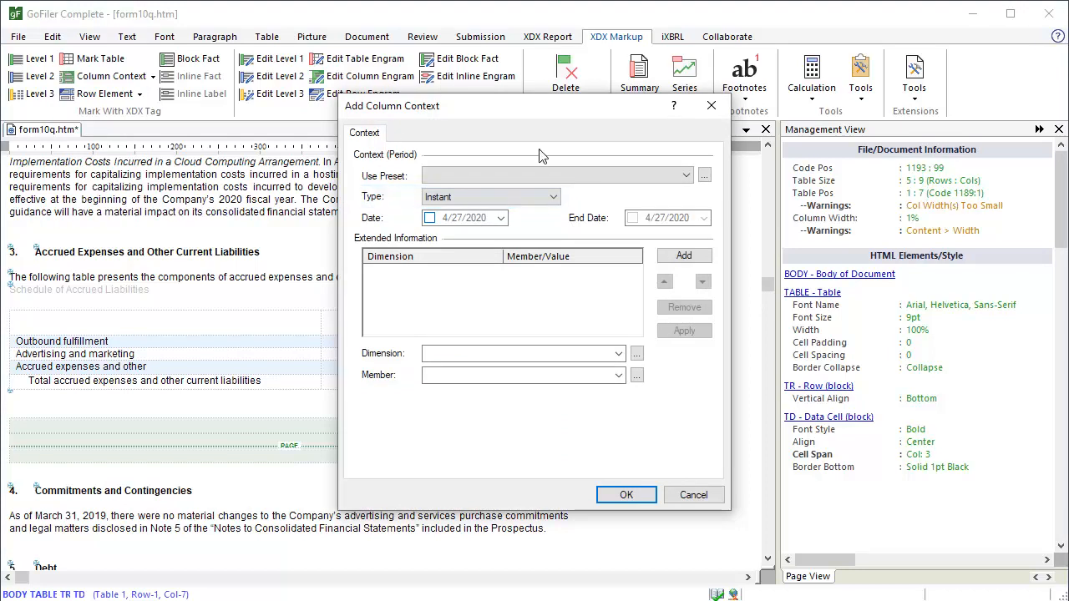
pyautogui.click(685, 177)
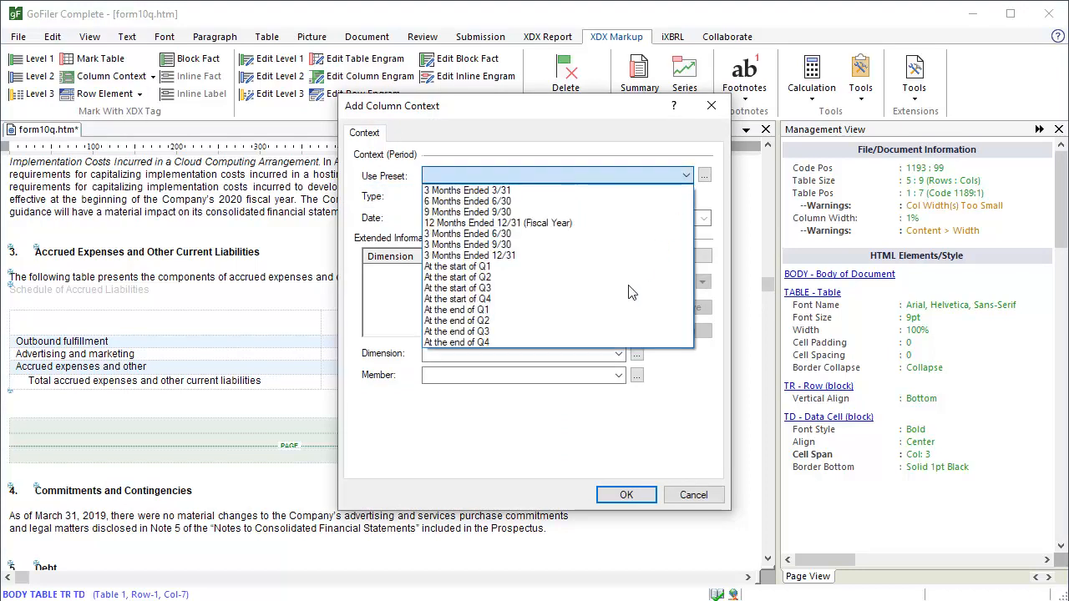
pyautogui.click(596, 341)
pyautogui.click(488, 218)
pyautogui.write('2018')
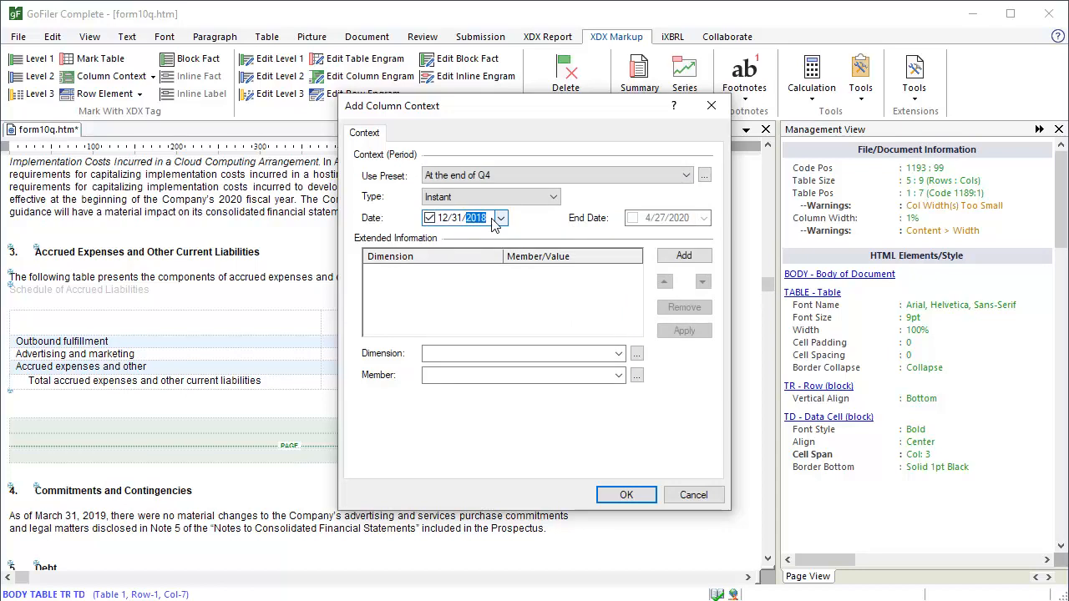
pyautogui.click(627, 494)
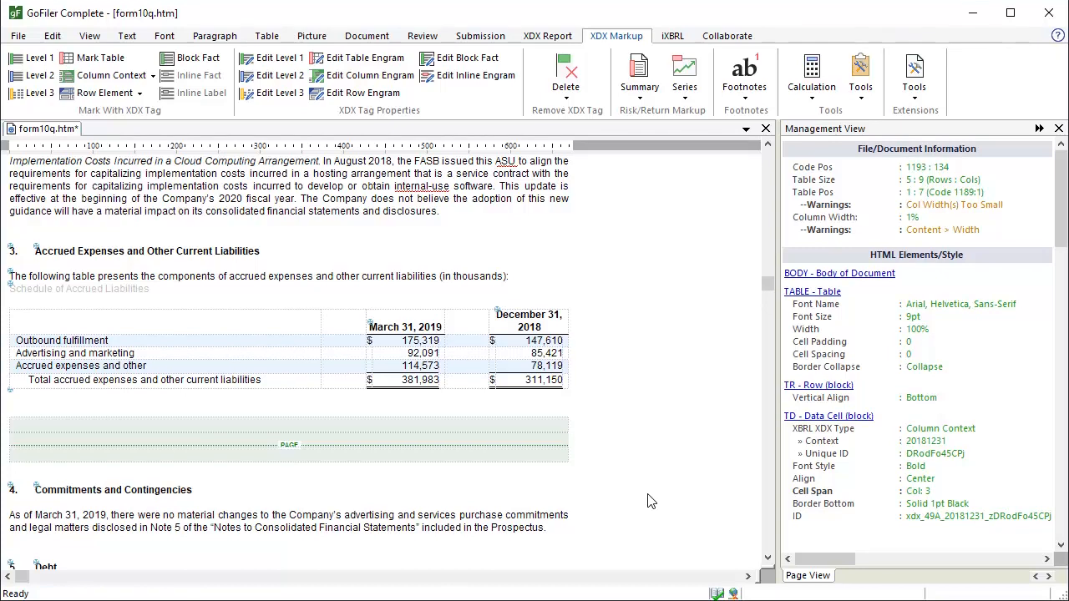
# - Define the Outbound fulfillment row element as AccruedFulfillmentCostsCurrent with Monetary data type, Instant period and Credit balance
pyautogui.click(115, 342)
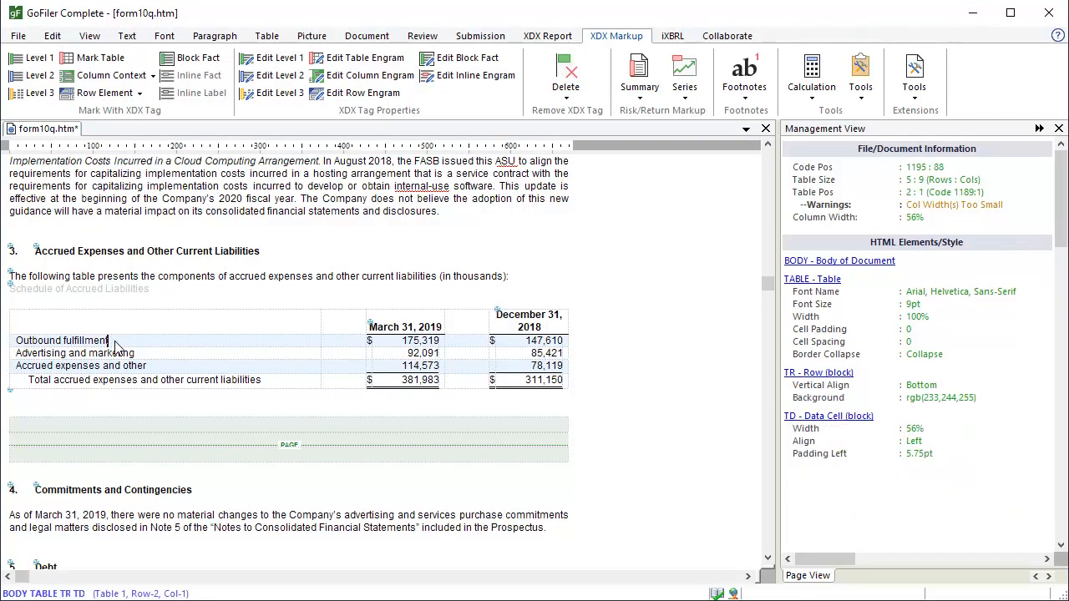
pyautogui.click(104, 92)
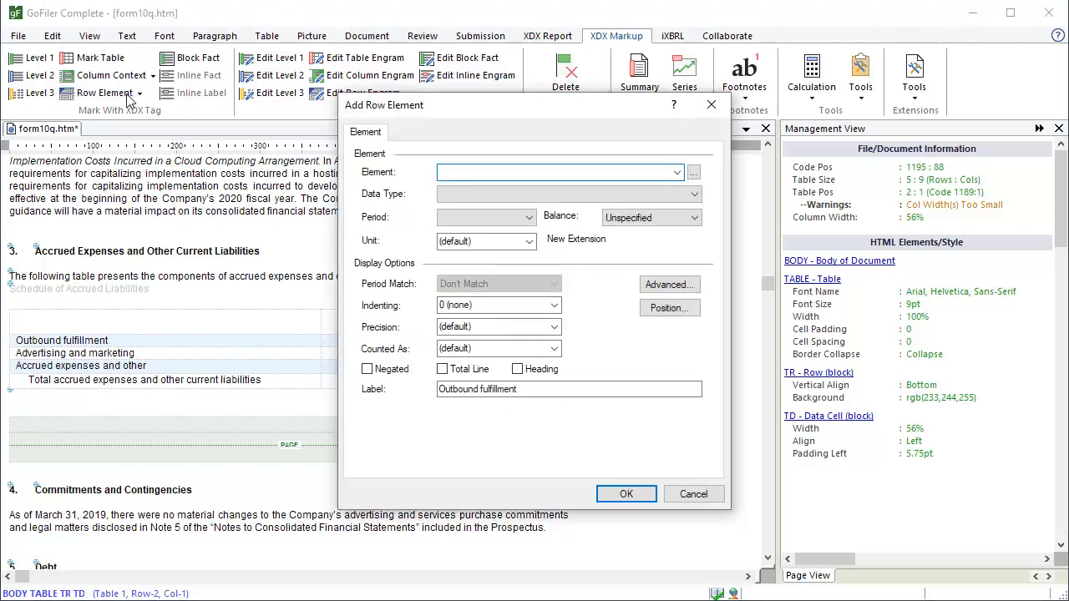
pyautogui.write('Ac')
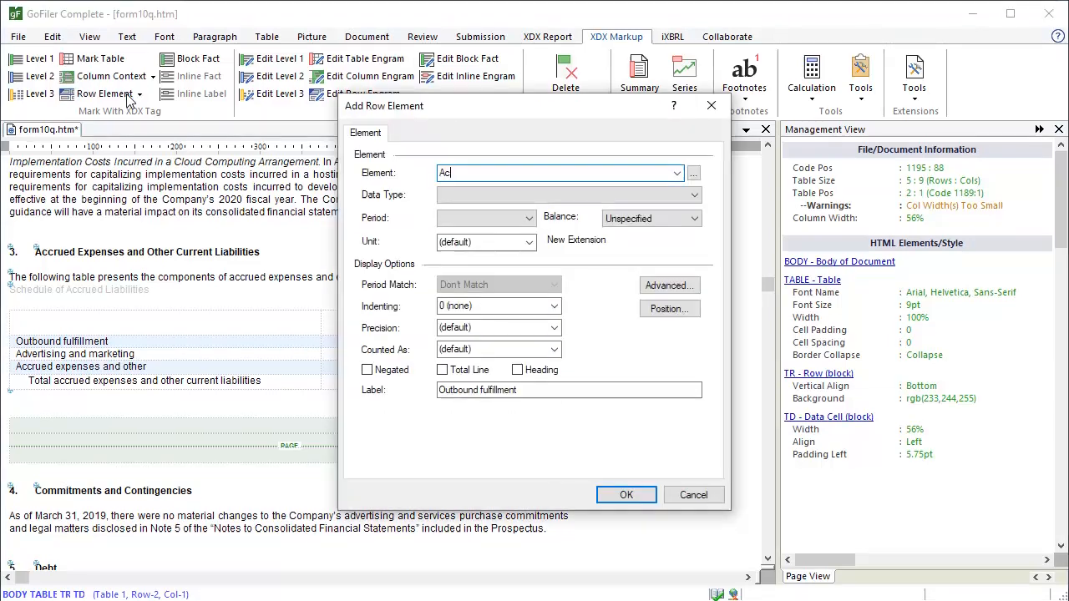
pyautogui.write('cruedFulfillm')
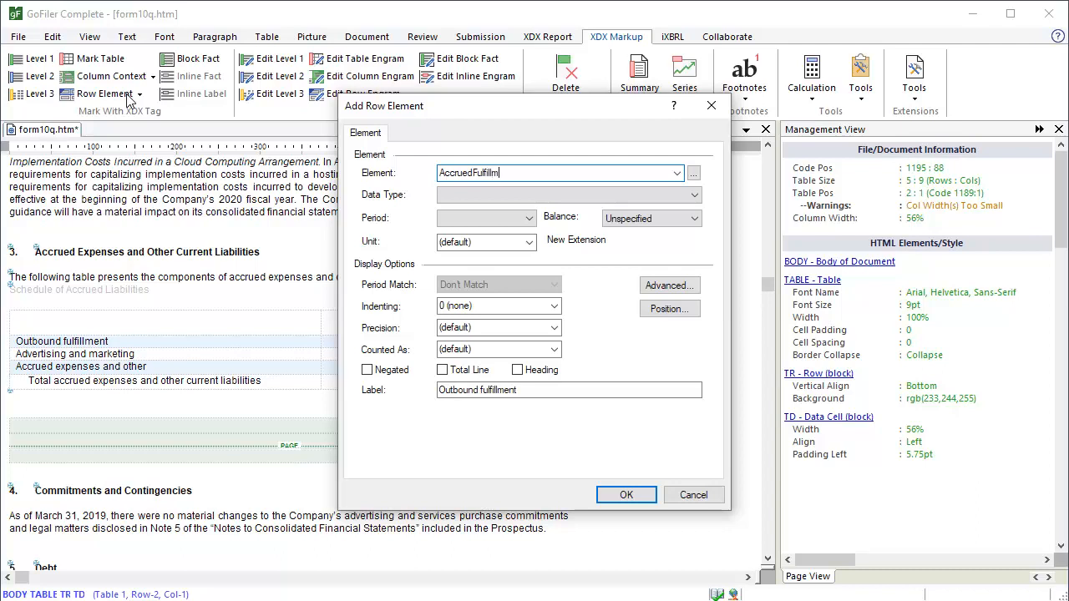
pyautogui.write('entCostsCurrent')
pyautogui.click(697, 203)
pyautogui.click(647, 211)
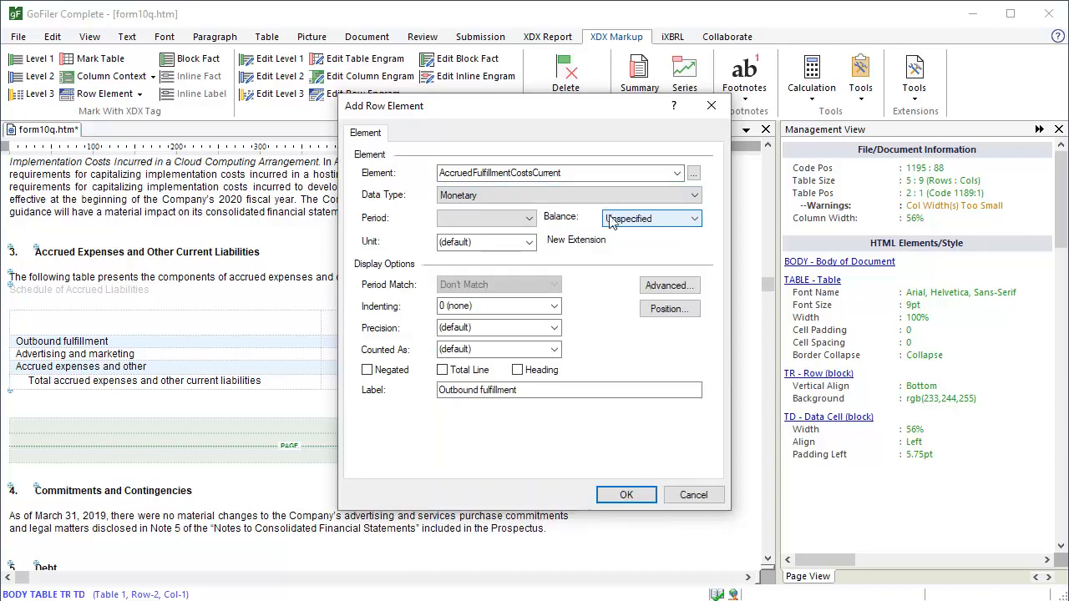
pyautogui.click(528, 218)
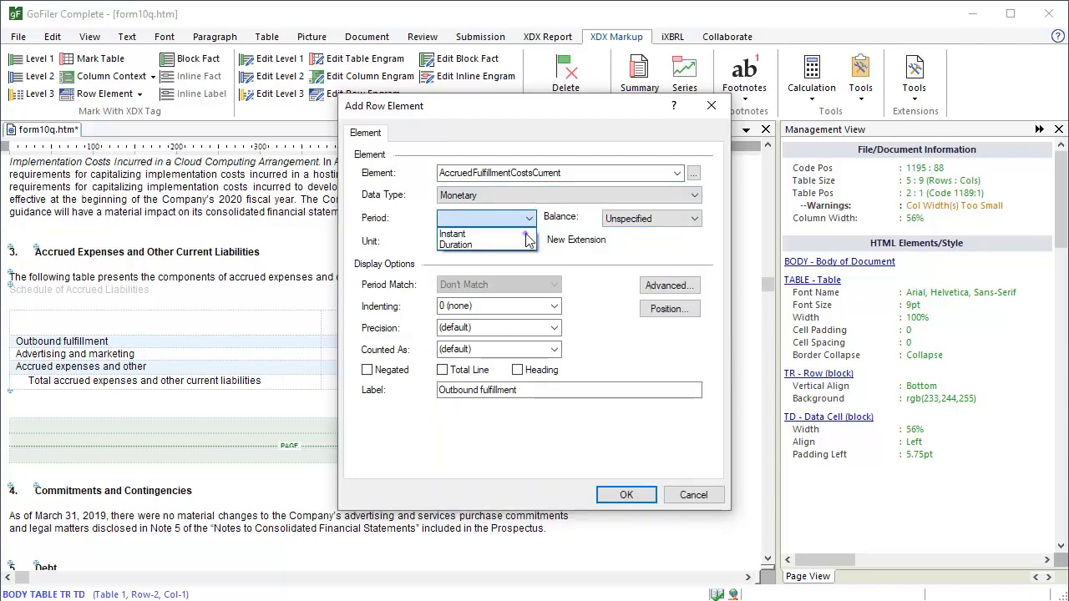
pyautogui.click(517, 234)
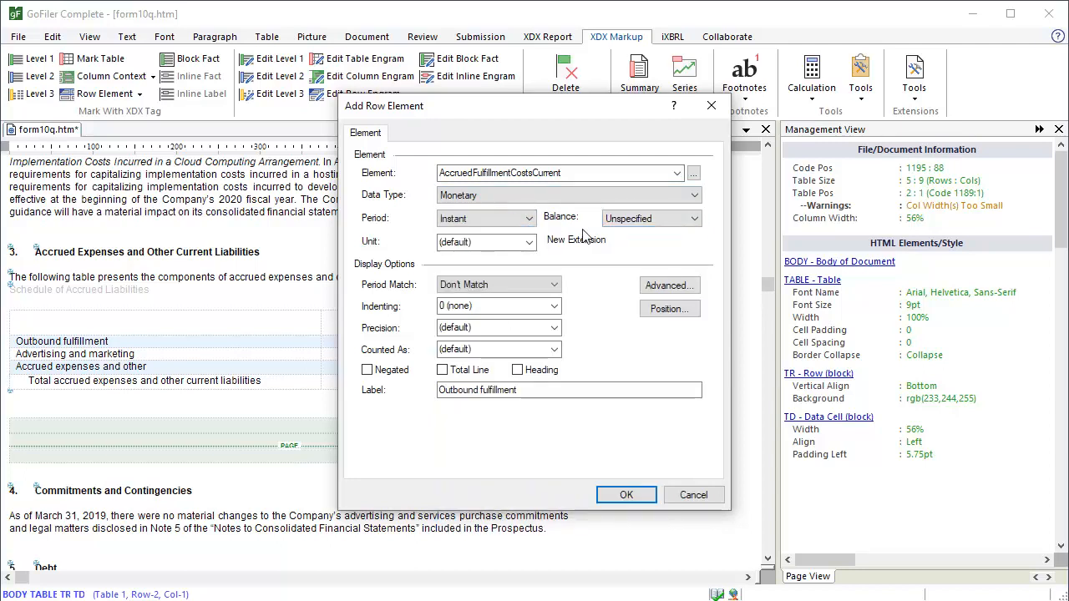
pyautogui.click(695, 219)
pyautogui.click(691, 256)
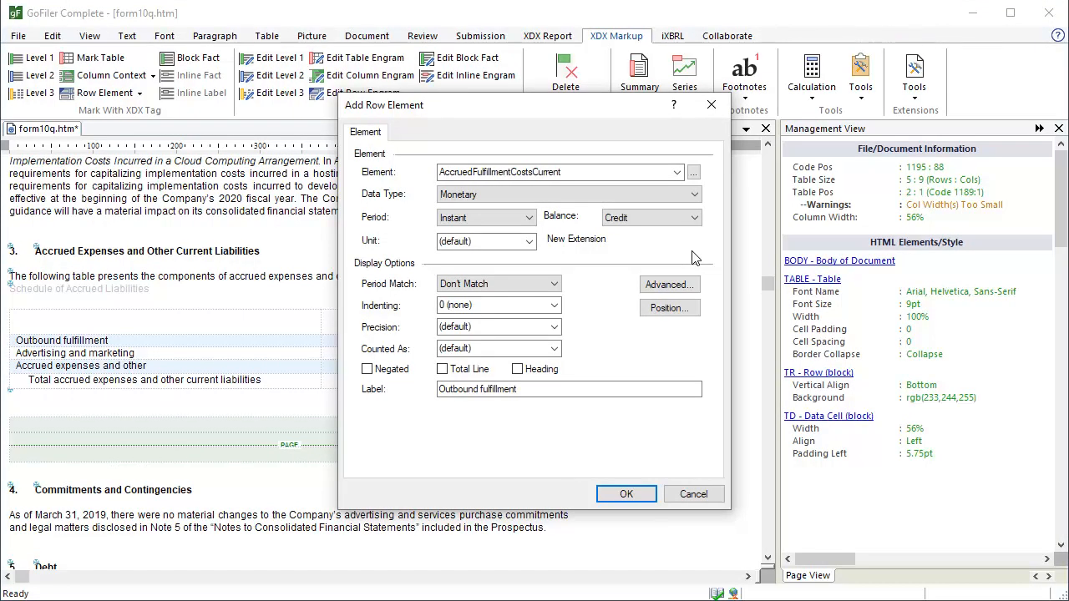
# - Set the Outbound fulfillment element's precision and counted-as values to -3 (Thousands) and apply the row element
pyautogui.click(554, 326)
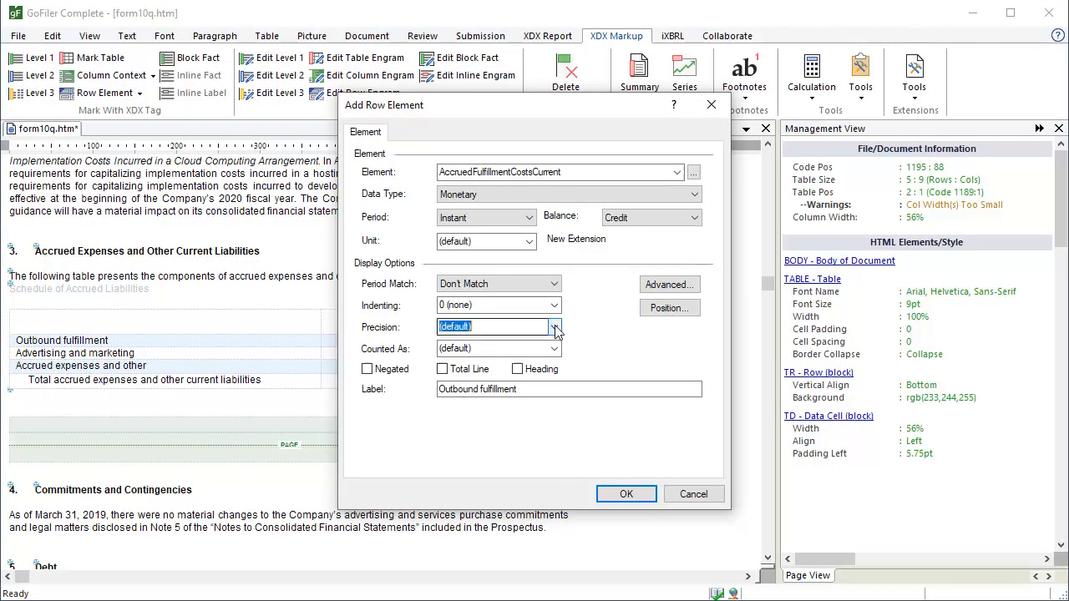
pyautogui.click(543, 375)
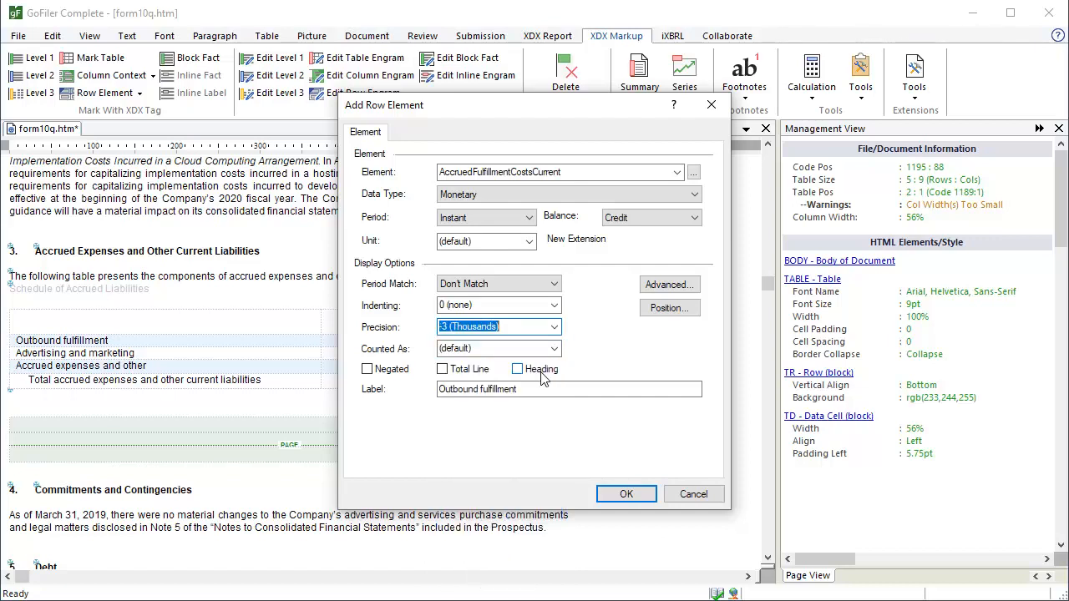
pyautogui.click(555, 349)
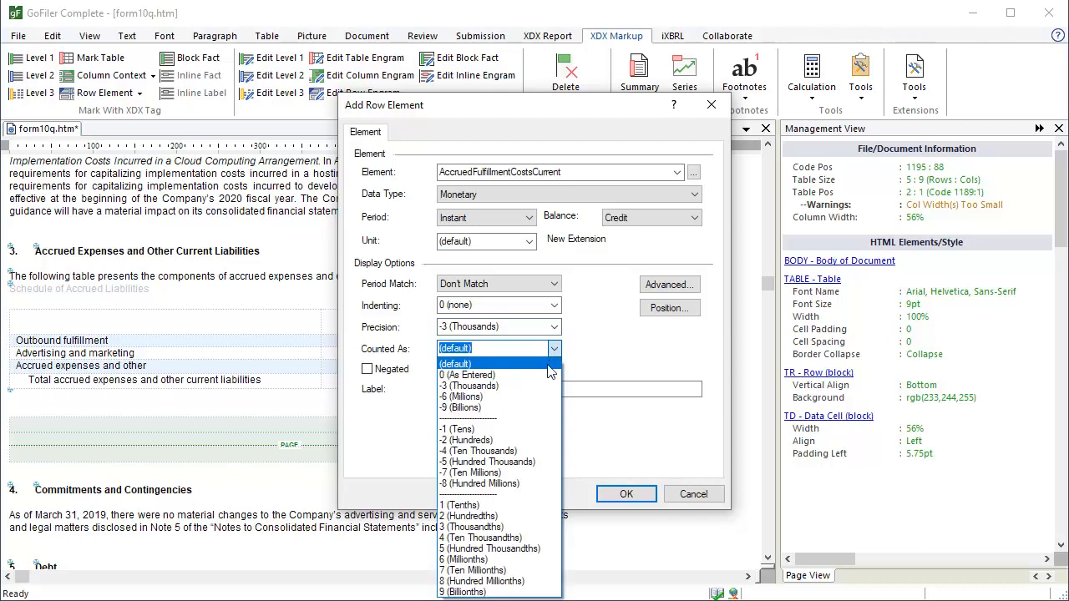
pyautogui.click(541, 386)
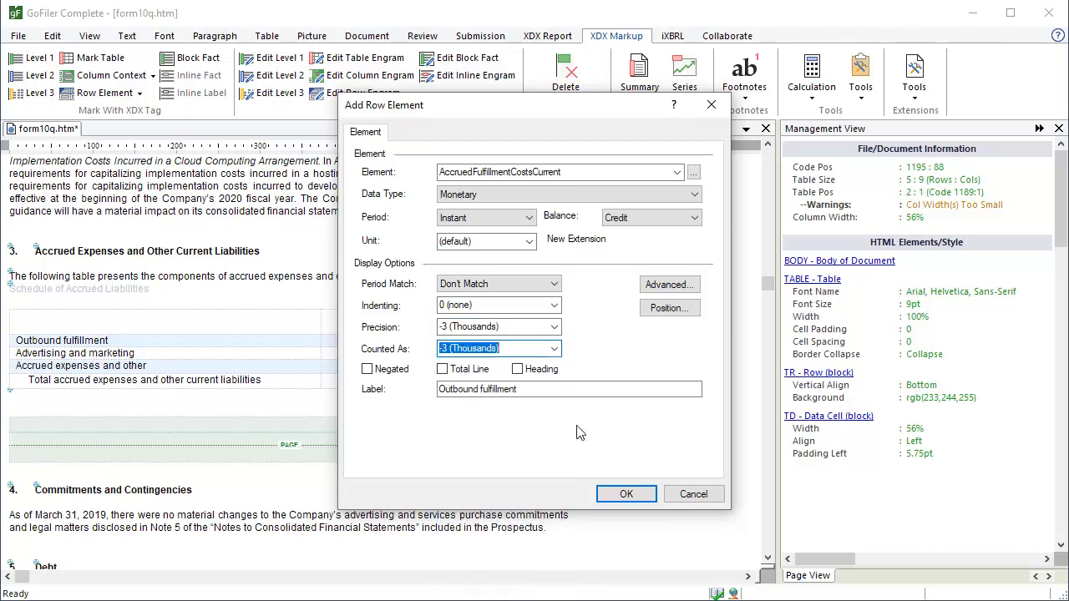
pyautogui.click(628, 494)
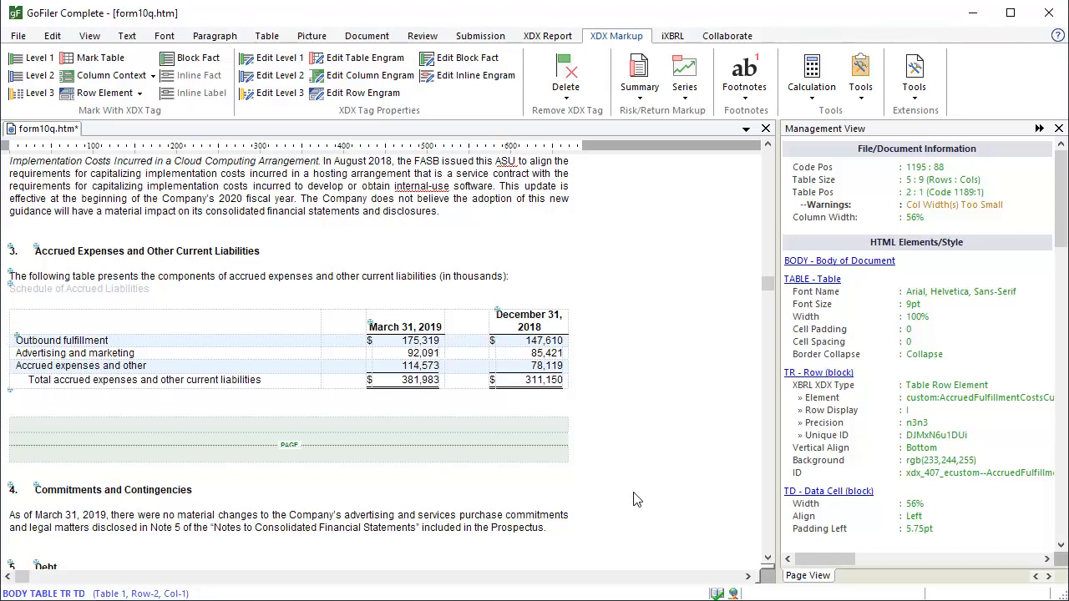
# - Start a row element for the Advertising and marketing row and name it AccruedAdvertisingAndMarketingCostsCurrent
pyautogui.click(149, 354)
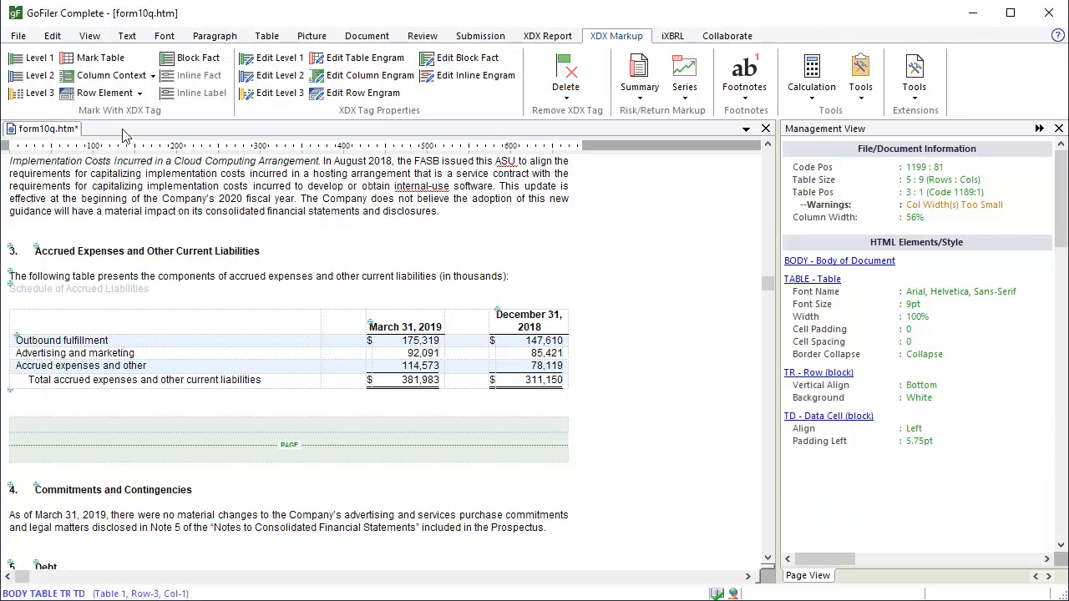
pyautogui.click(120, 96)
pyautogui.write('Acc')
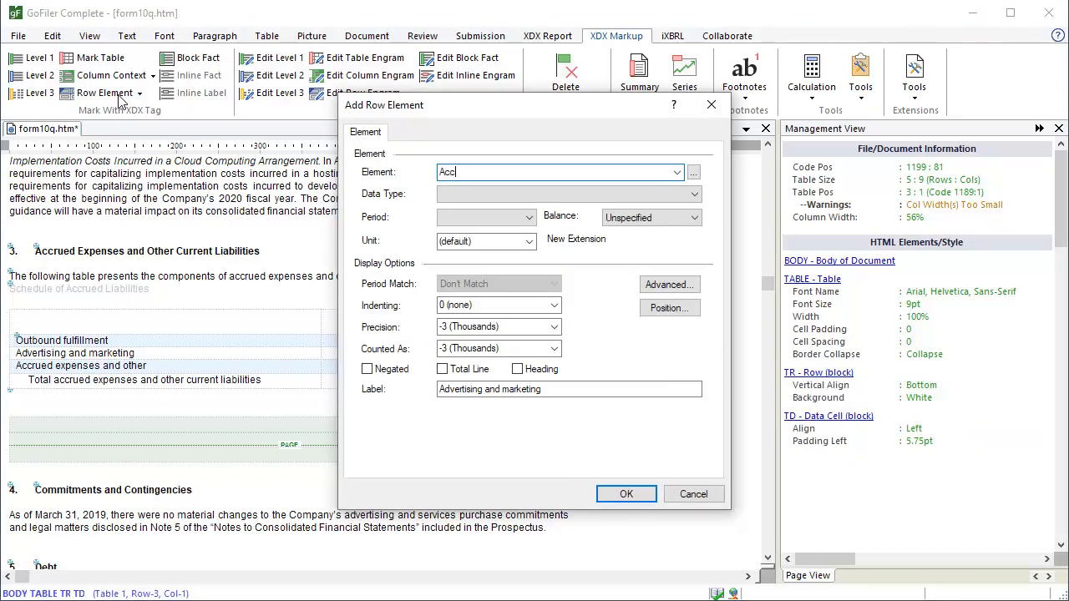
pyautogui.write('ruedAdvertisingAndMarketing')
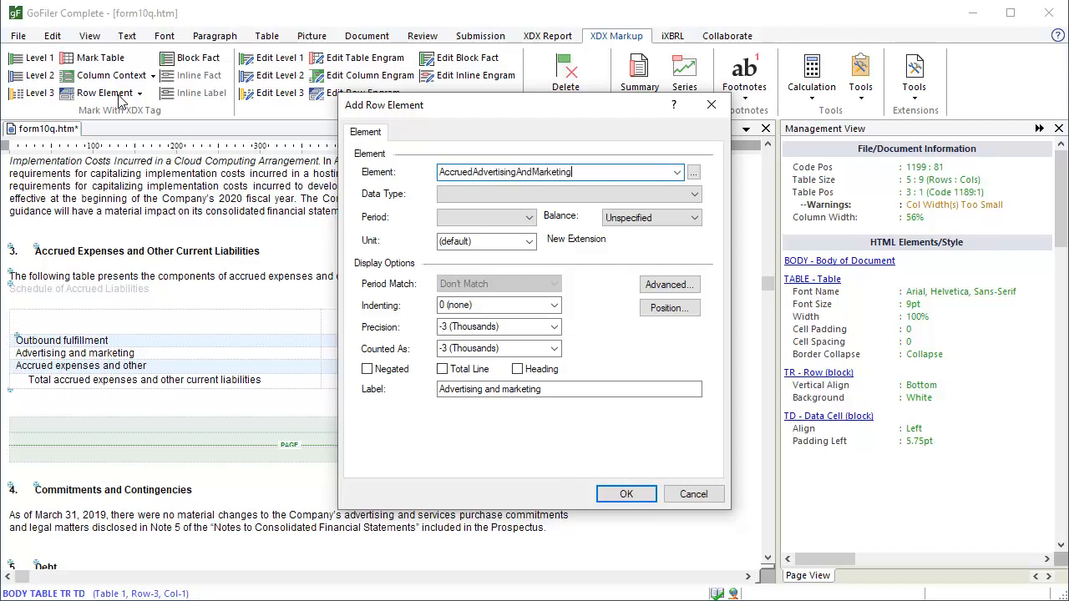
pyautogui.write('CostsCurrent')
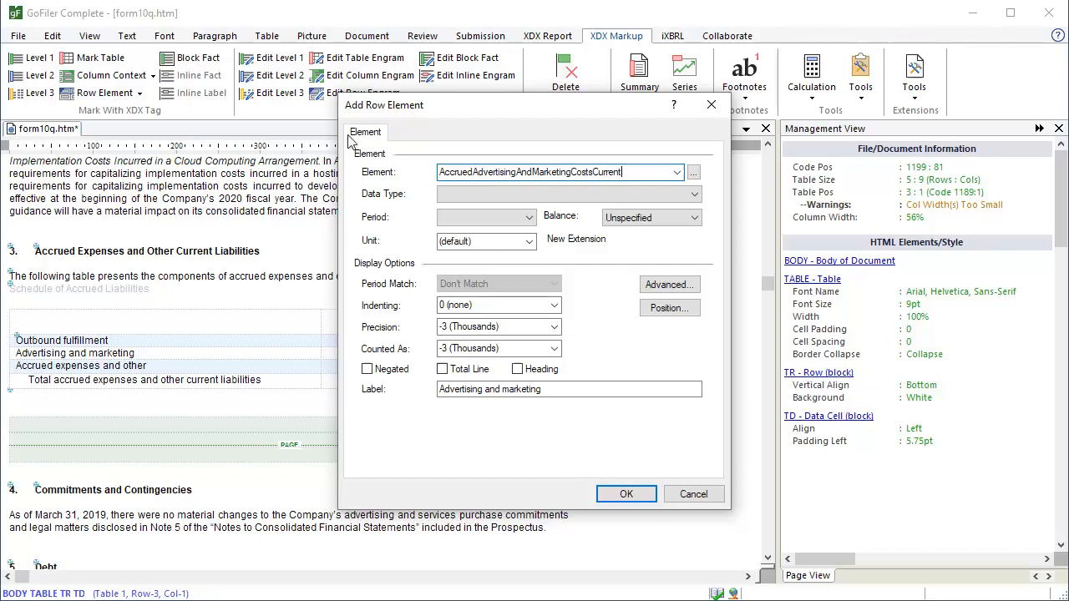
# - Give the Advertising and marketing element the Monetary data type, Instant period and Credit balance, and apply the row element
pyautogui.click(693, 197)
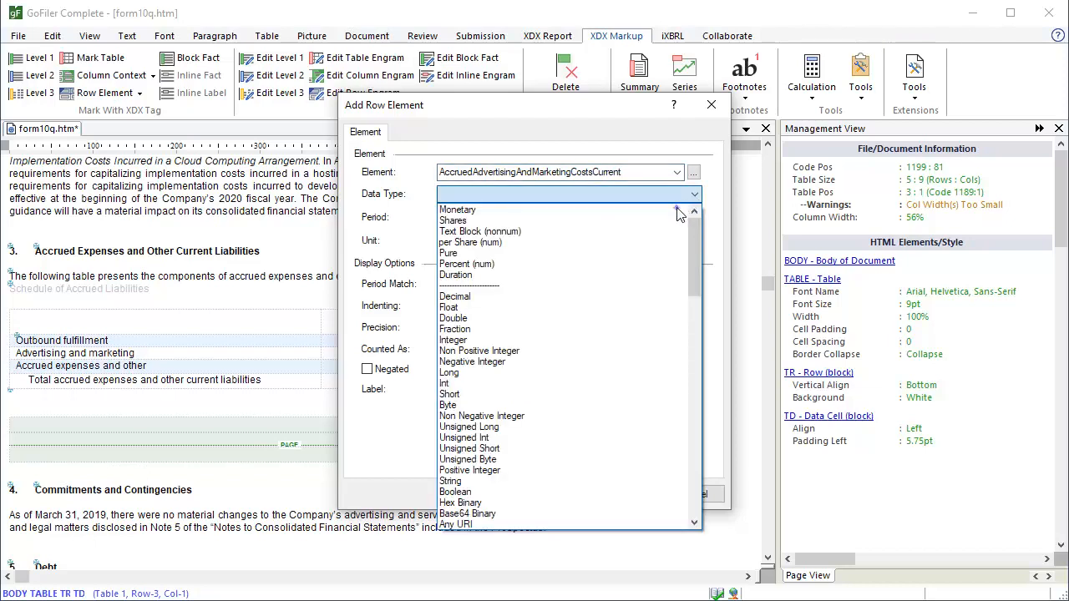
pyautogui.click(637, 210)
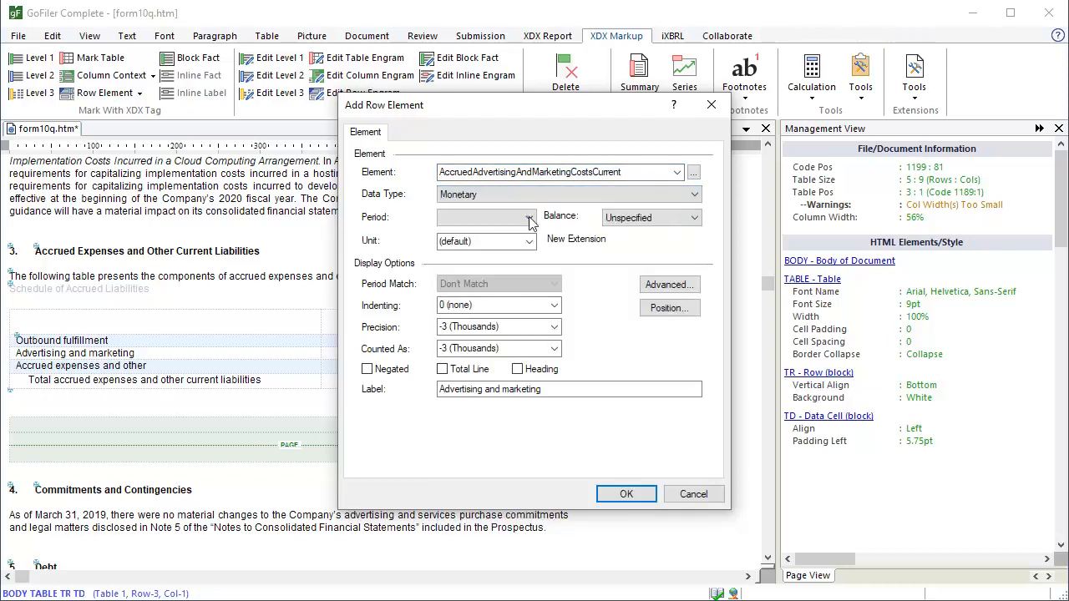
pyautogui.click(529, 219)
pyautogui.click(526, 234)
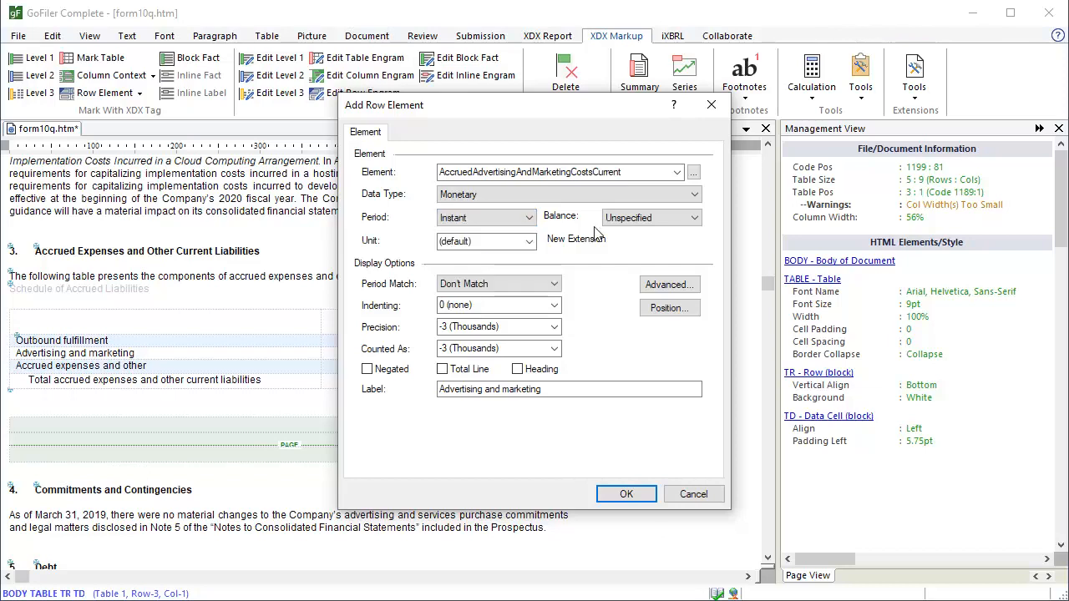
pyautogui.click(694, 218)
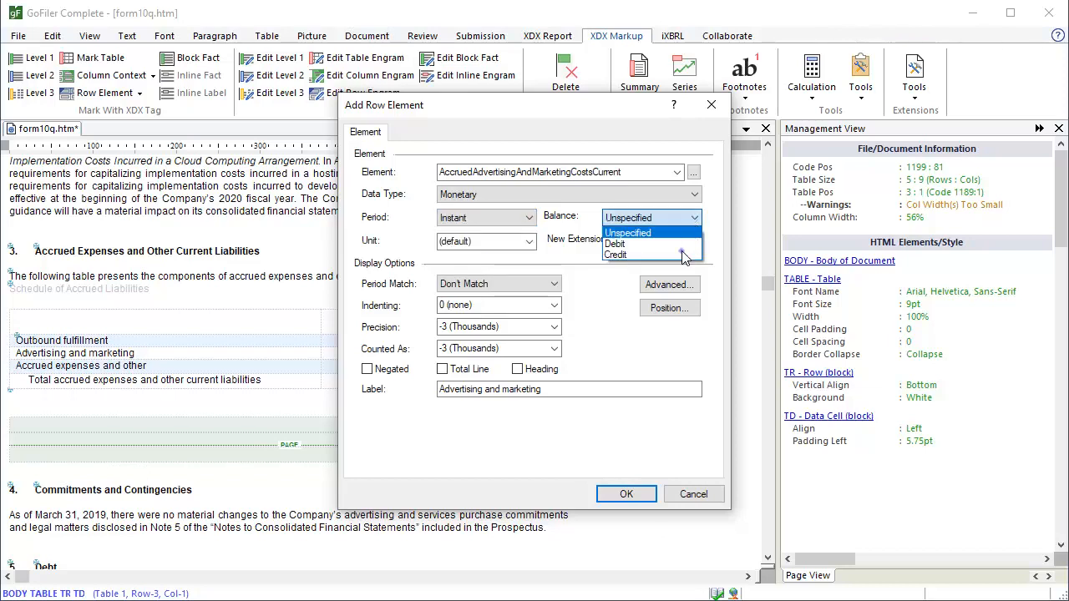
pyautogui.click(683, 254)
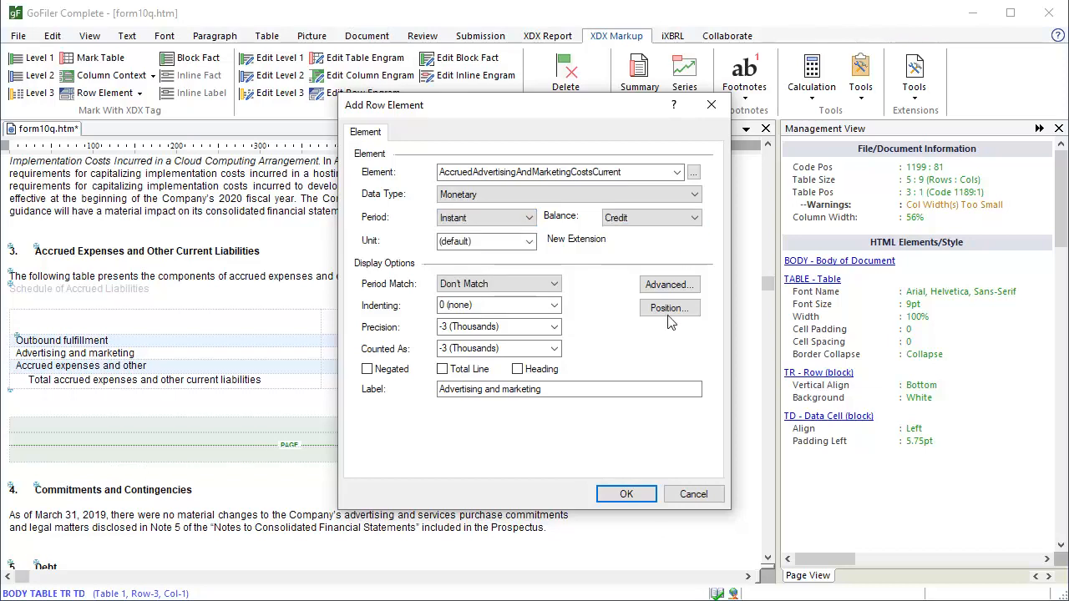
pyautogui.click(626, 494)
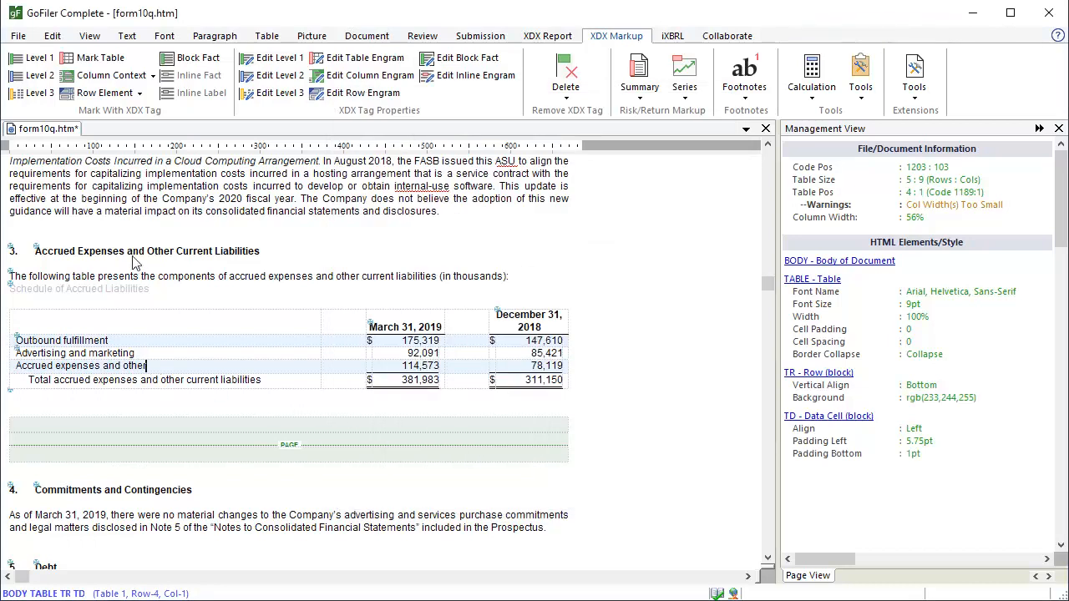
# - Tag the Accrued expenses and other row with the element OtherAccruedLiabilitiesCurrent from the XBRL element library
pyautogui.click(105, 93)
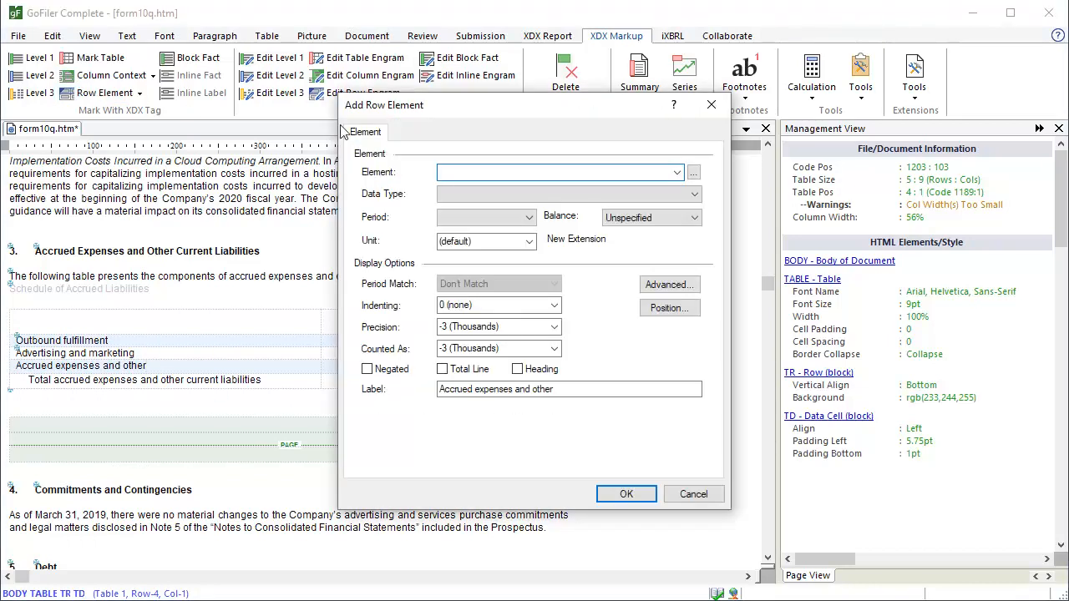
pyautogui.click(696, 172)
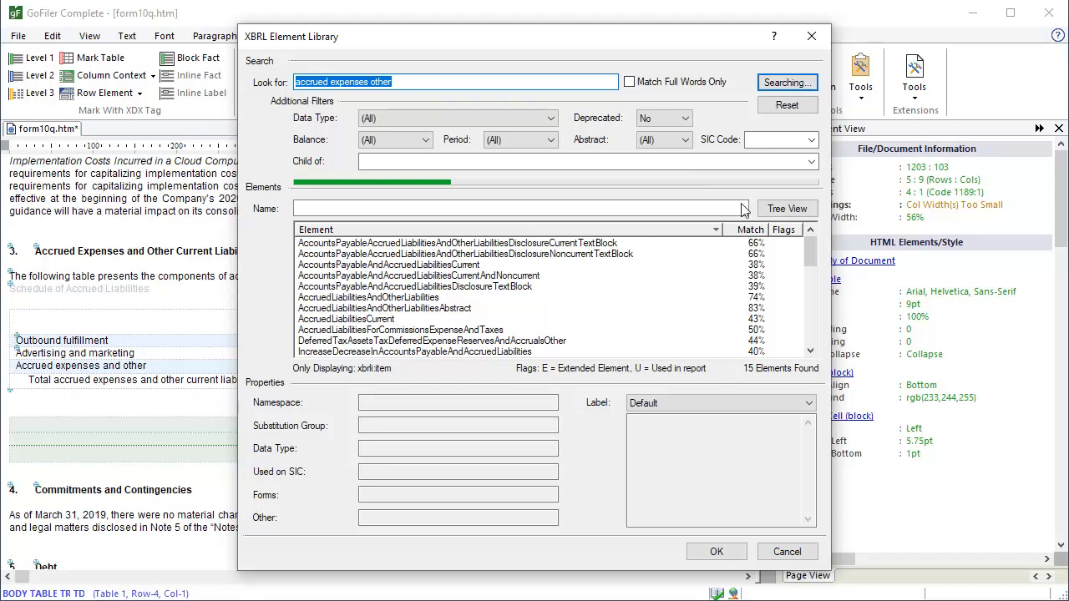
pyautogui.moveTo(810, 253); pyautogui.dragTo(810, 301)
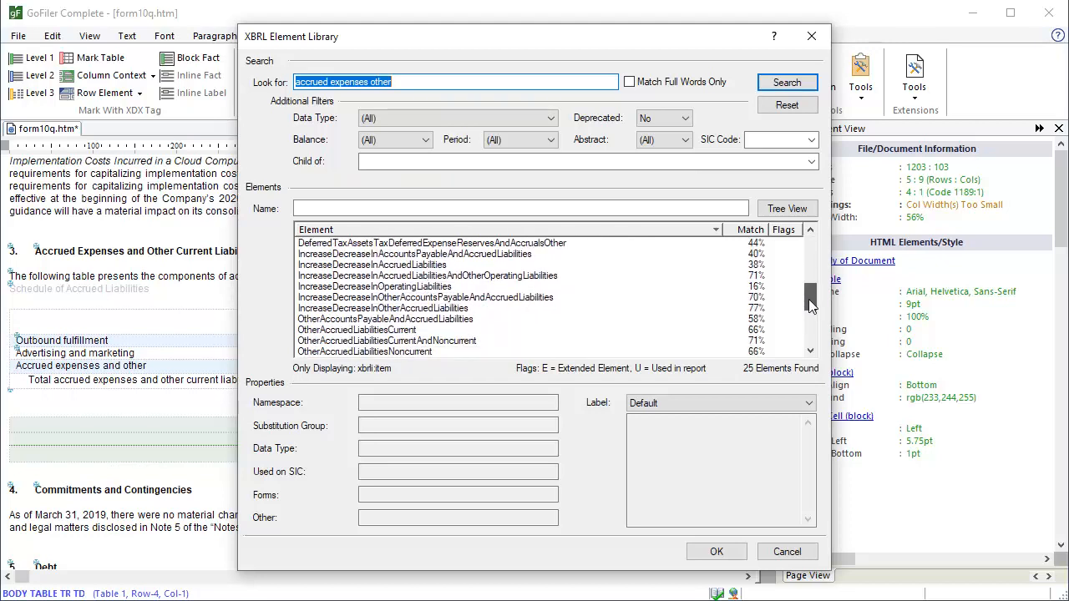
pyautogui.click(400, 332)
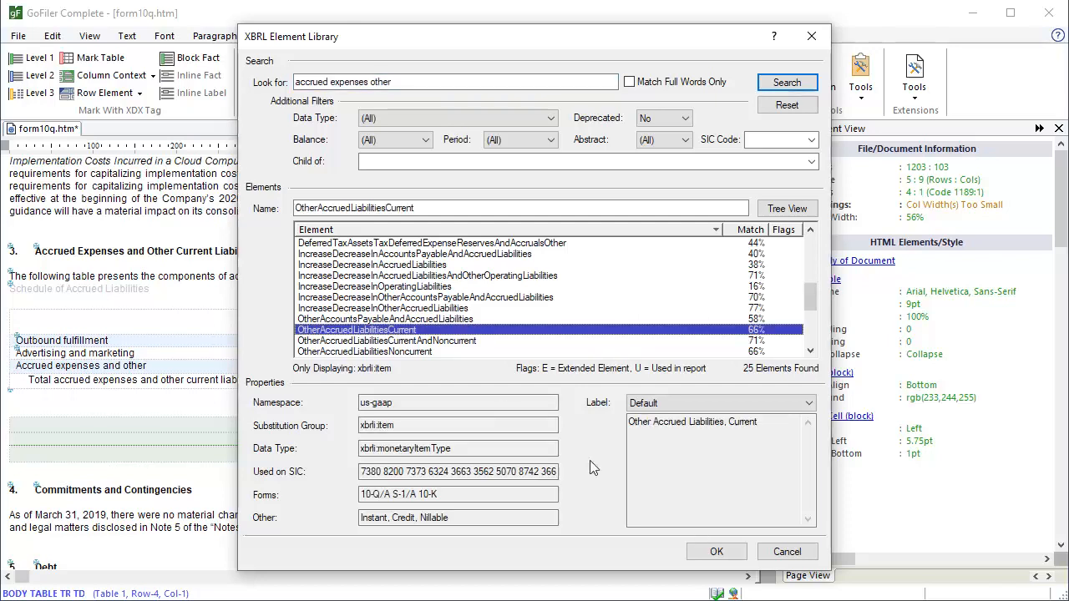
pyautogui.click(717, 549)
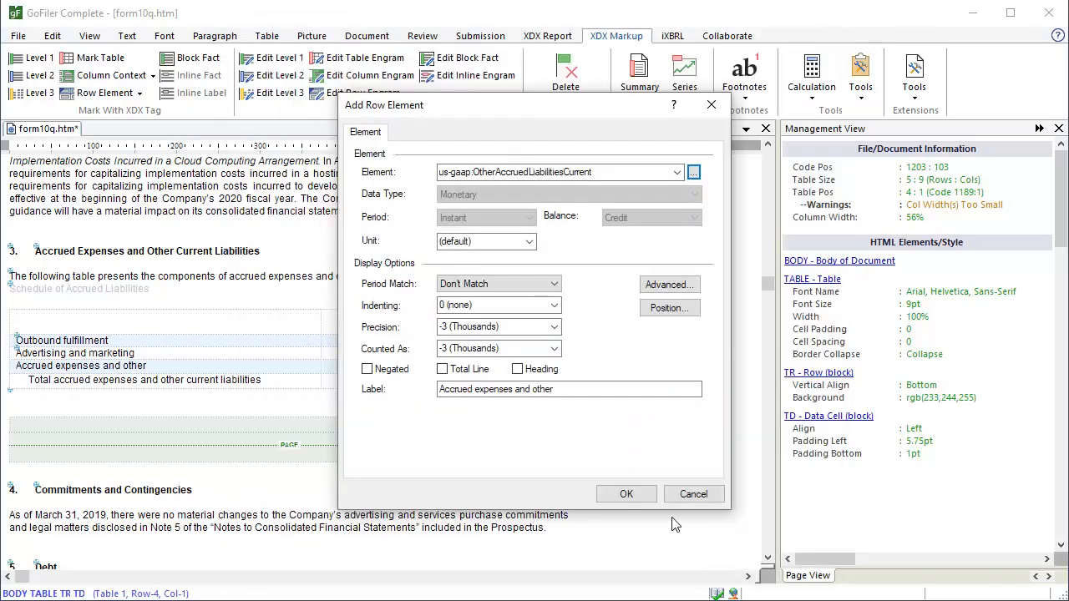
pyautogui.click(626, 493)
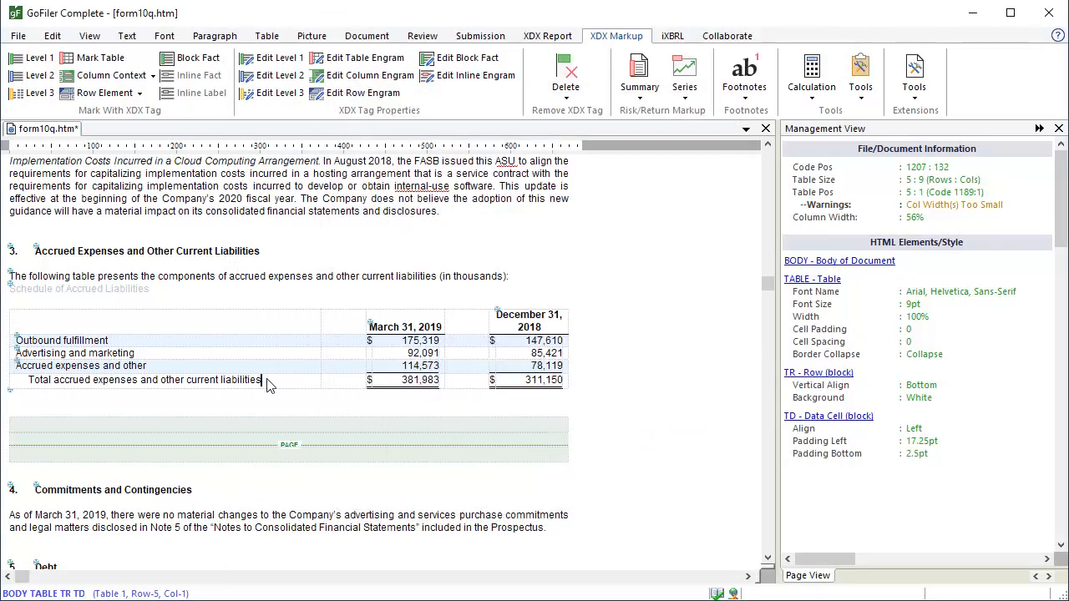
# - Tag the Total accrued expenses and other current liabilities row with the library element AccruedLiabilitiesCurrent and mark it as a total line
pyautogui.click(104, 92)
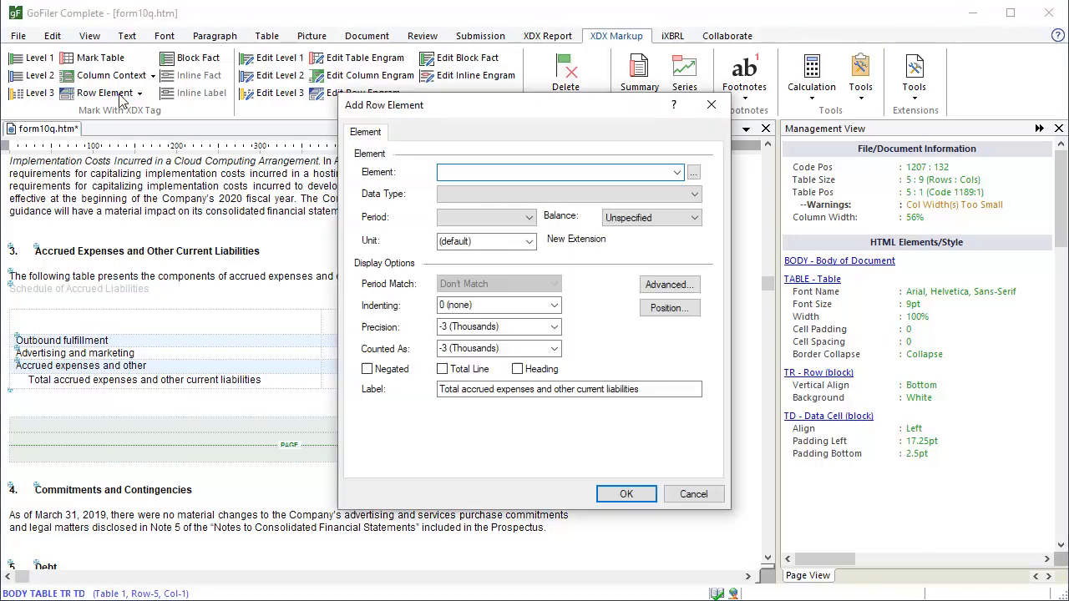
pyautogui.click(694, 172)
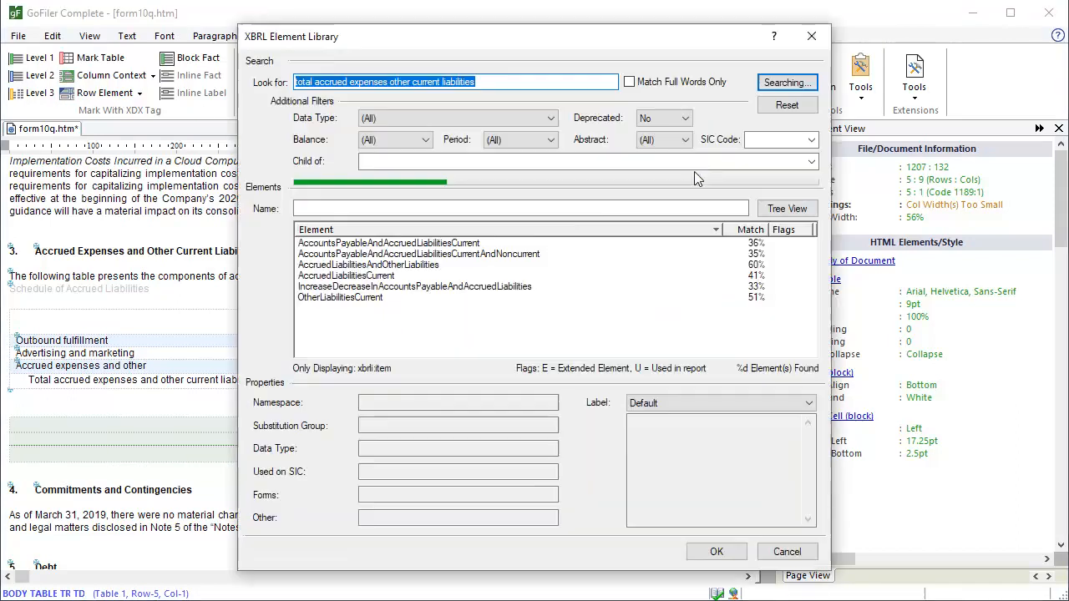
pyautogui.click(380, 276)
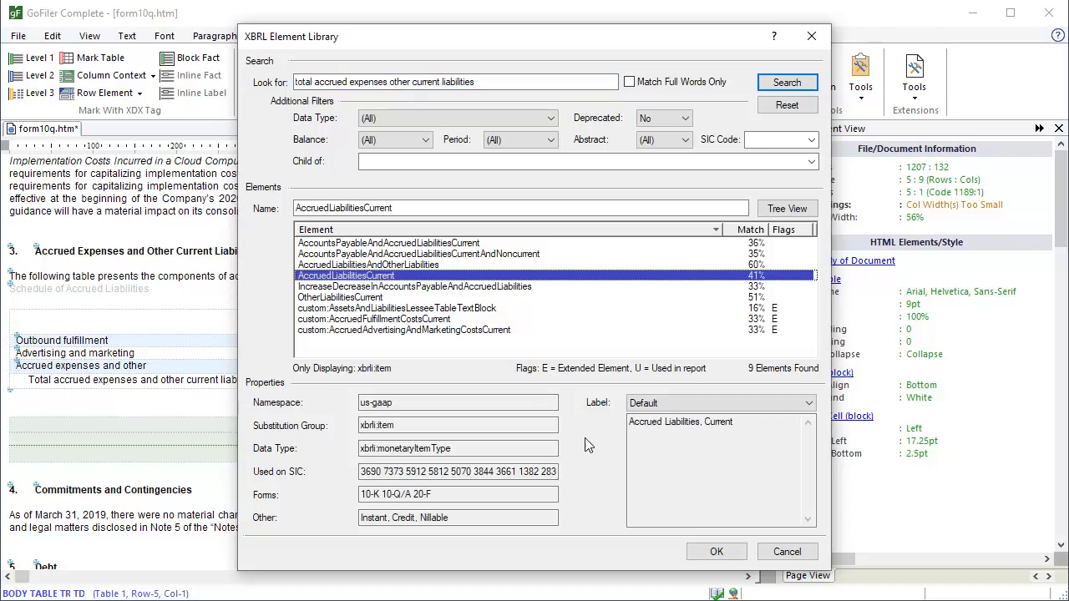
pyautogui.click(722, 547)
pyautogui.click(442, 369)
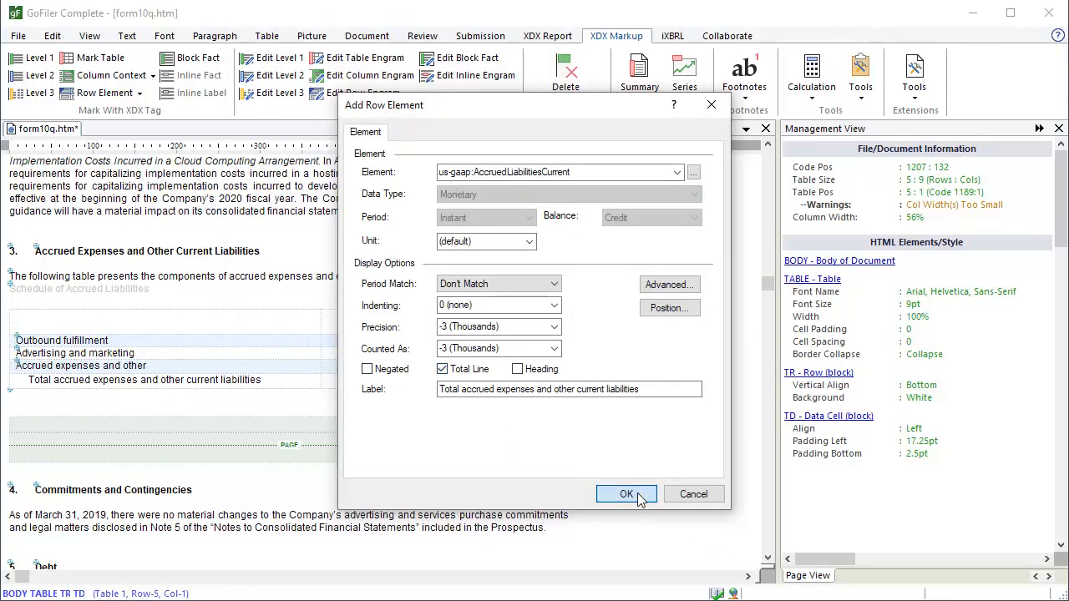
pyautogui.click(626, 494)
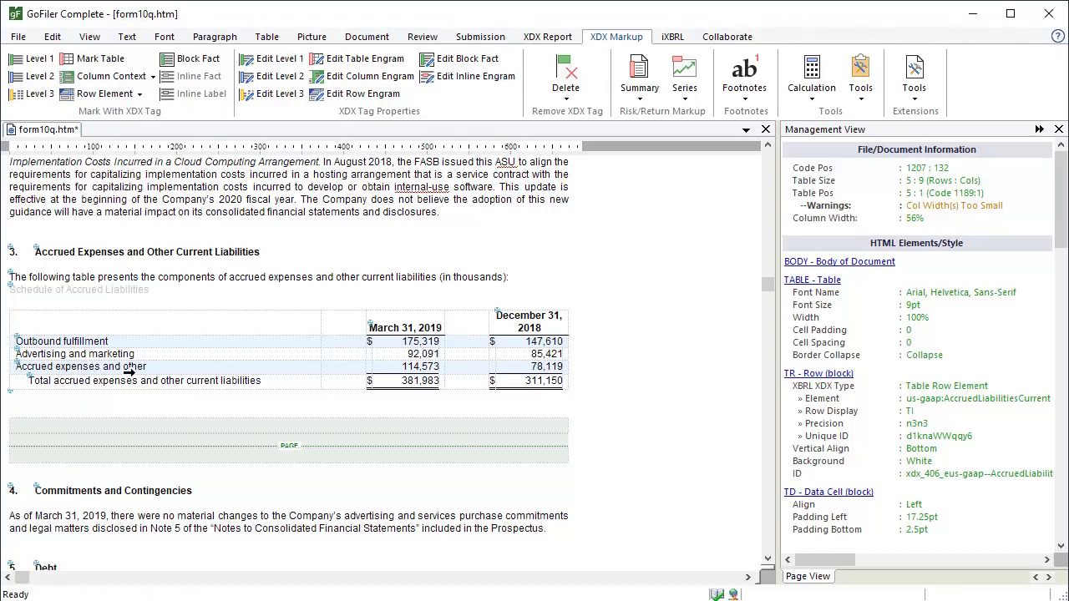
# - Create a calculation from the four rows Outbound fulfillment through Total accrued expenses and other current liabilities
pyautogui.click(10, 342)
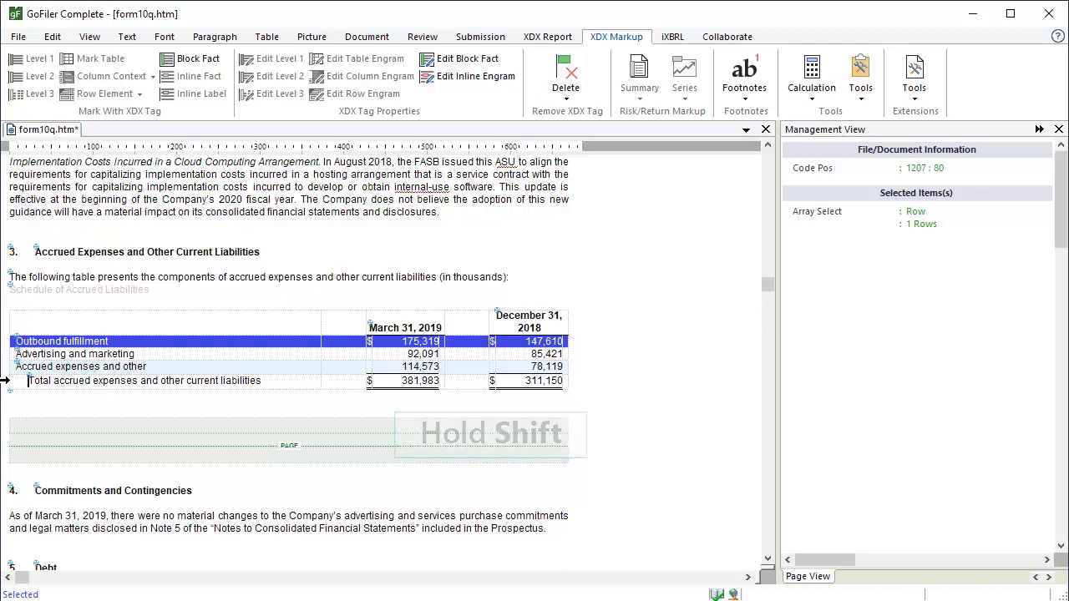
pyautogui.keyDown('shift'); pyautogui.click(10, 382); pyautogui.keyUp('shift')
pyautogui.click(810, 77)
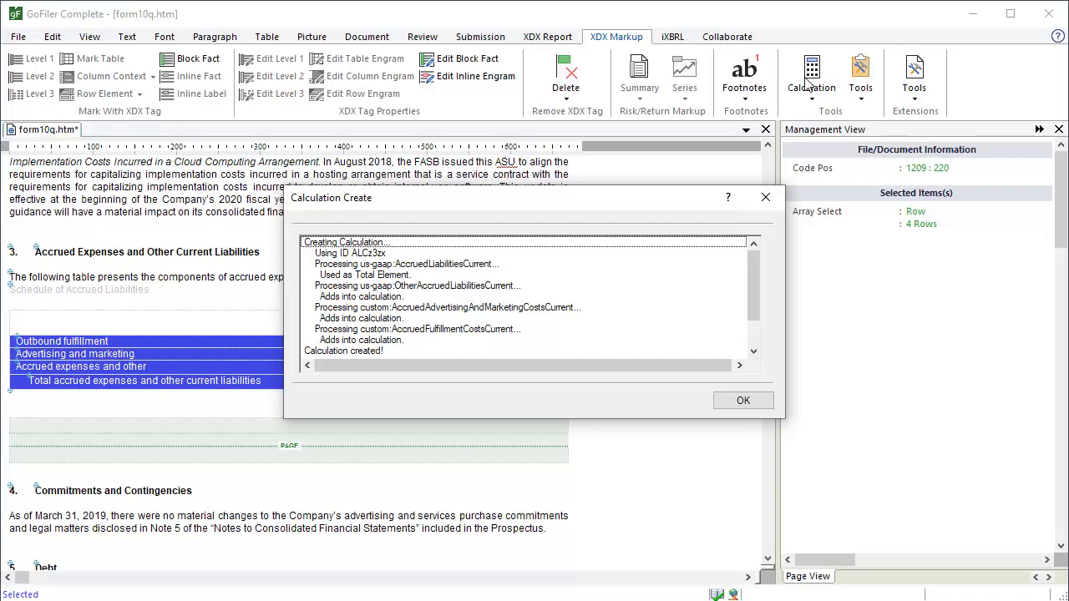
pyautogui.click(743, 401)
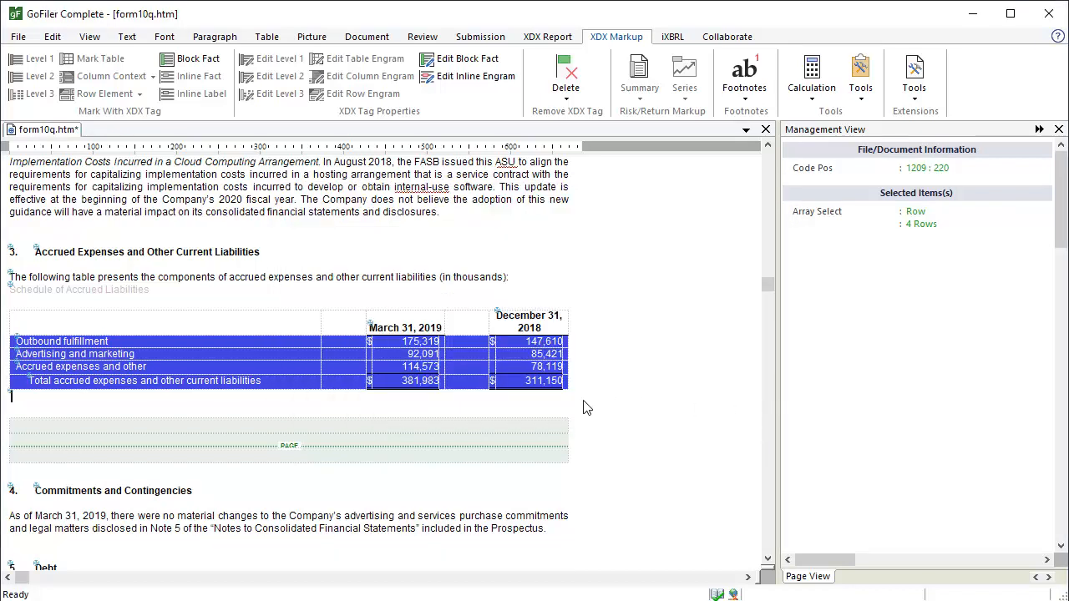
pyautogui.click(544, 406)
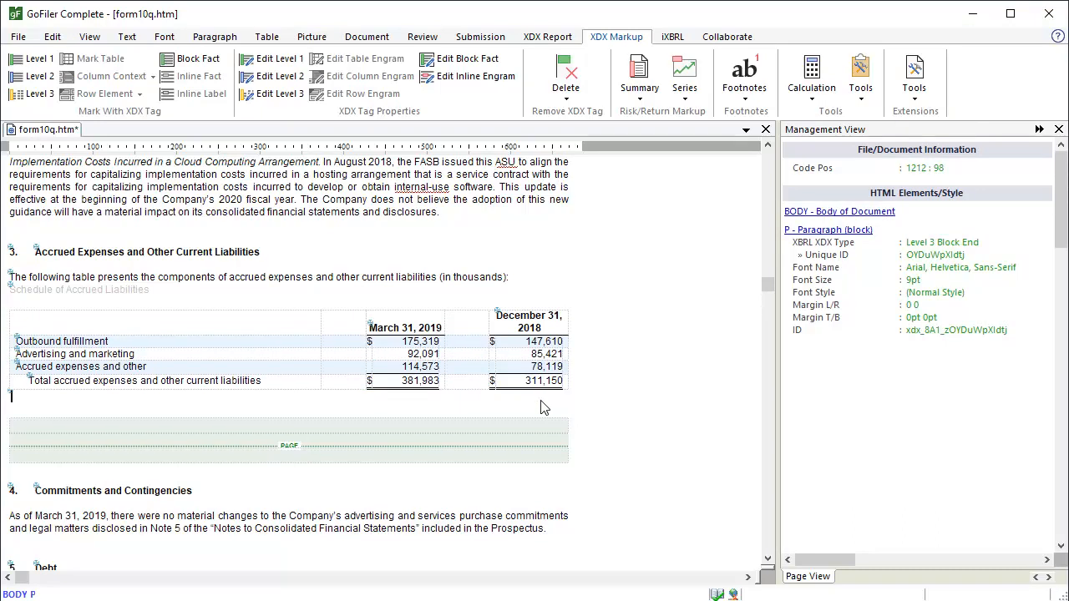
# - Add a column context to the "As of March 31, 2019" header of the operating lease table using the preset "At the end of Q1"
pyautogui.moveTo(769, 284); pyautogui.dragTo(770, 306)
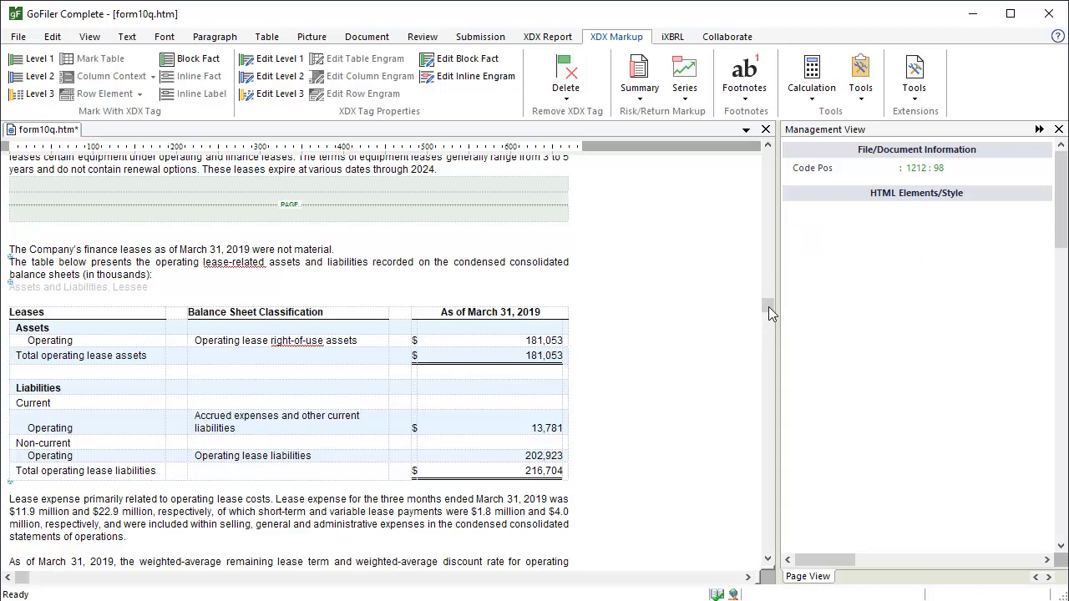
pyautogui.click(547, 317)
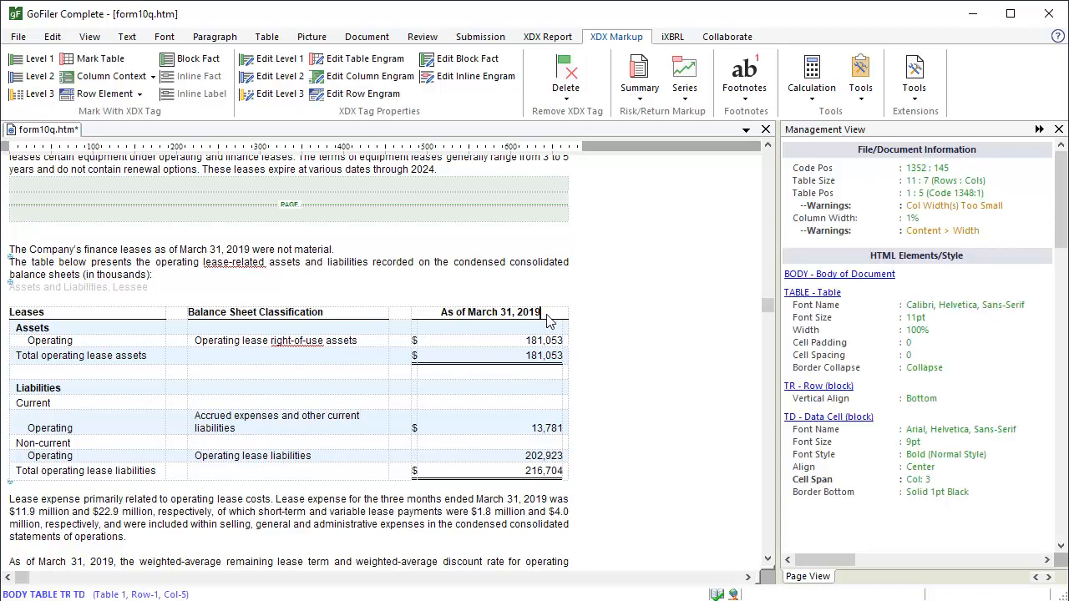
pyautogui.click(140, 81)
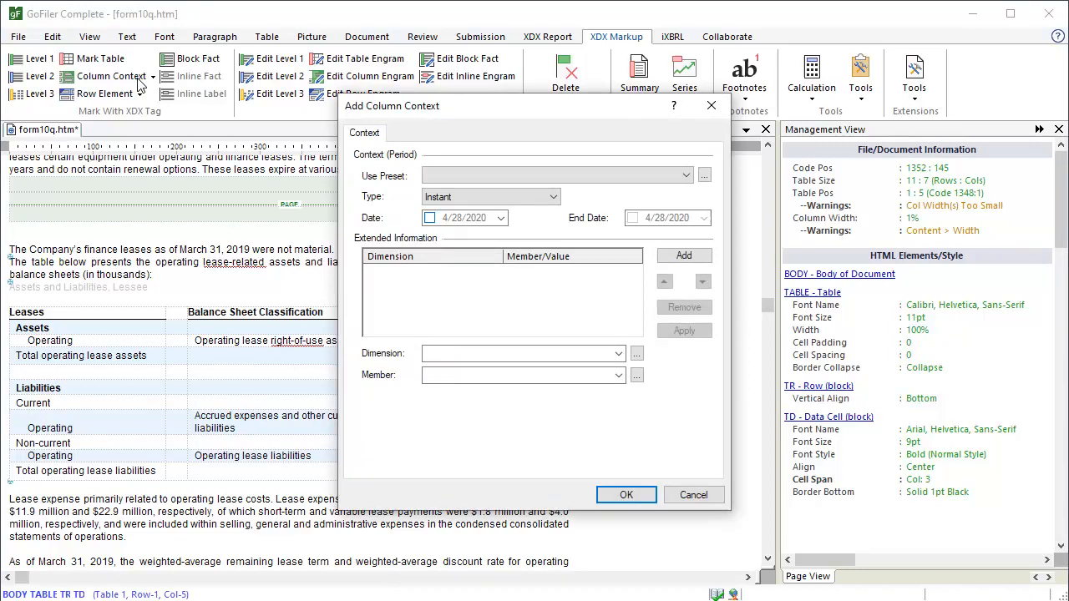
pyautogui.click(686, 175)
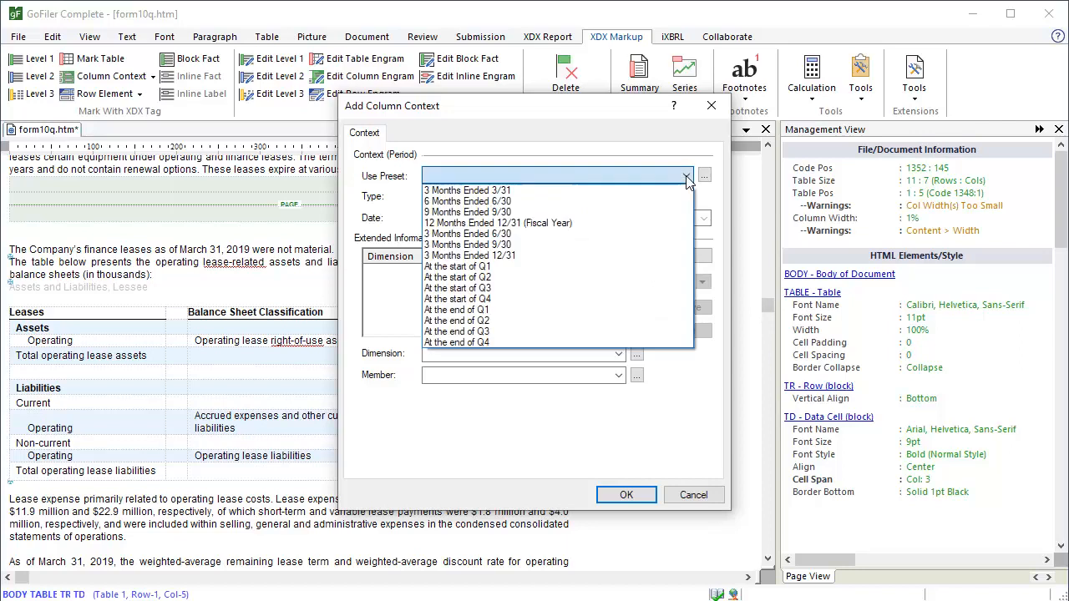
pyautogui.click(650, 309)
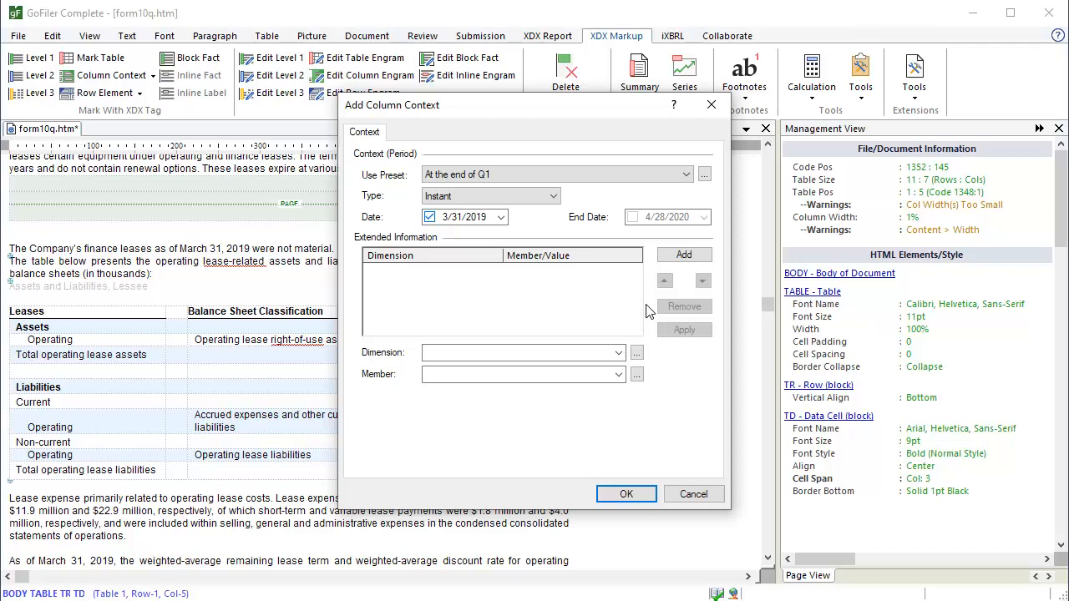
pyautogui.click(627, 495)
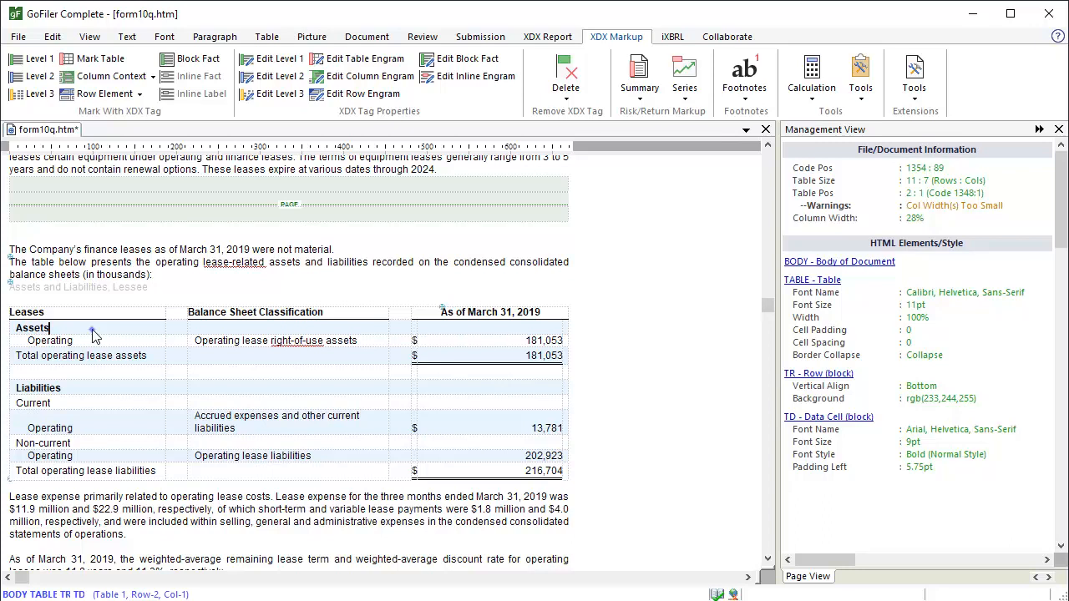
# - Tag the Assets row of the lease table with the element AssetsAbstract, searching the library for "assets" with Abstract set to Yes
pyautogui.click(121, 96)
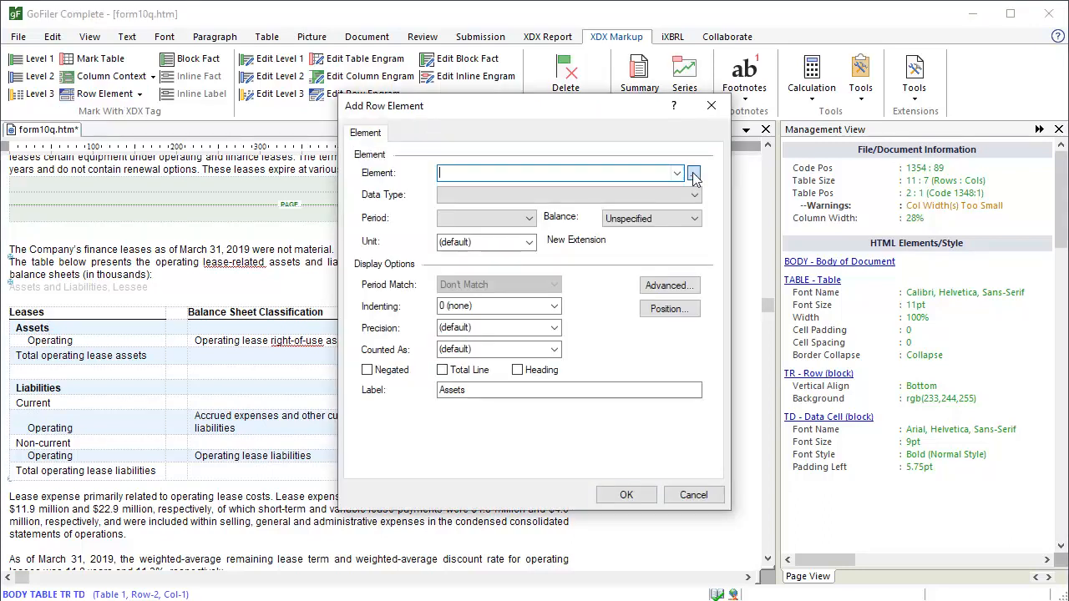
pyautogui.click(693, 174)
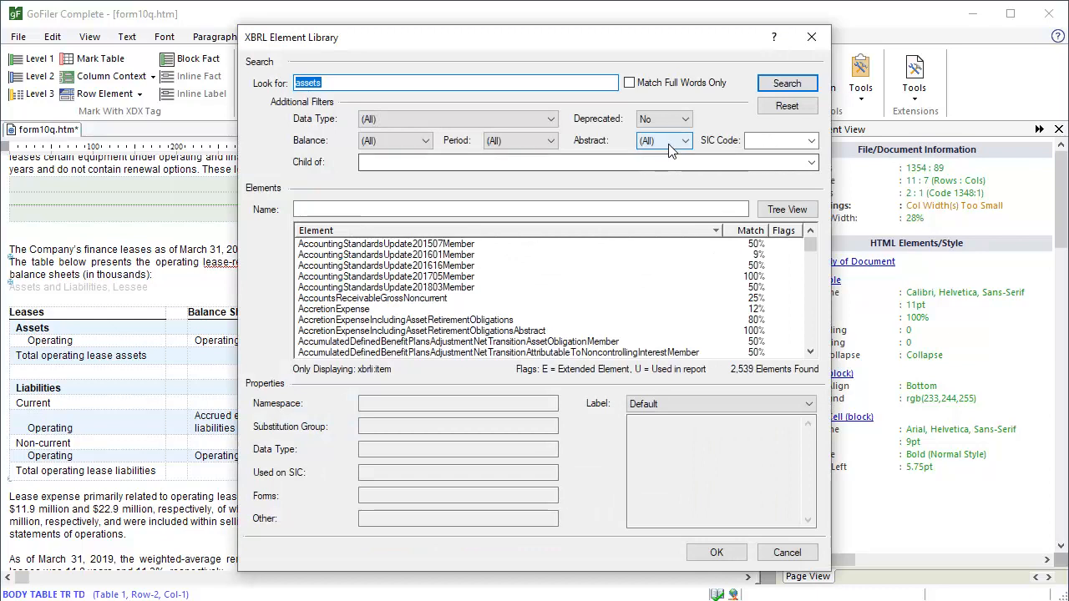
pyautogui.click(670, 143)
pyautogui.click(665, 174)
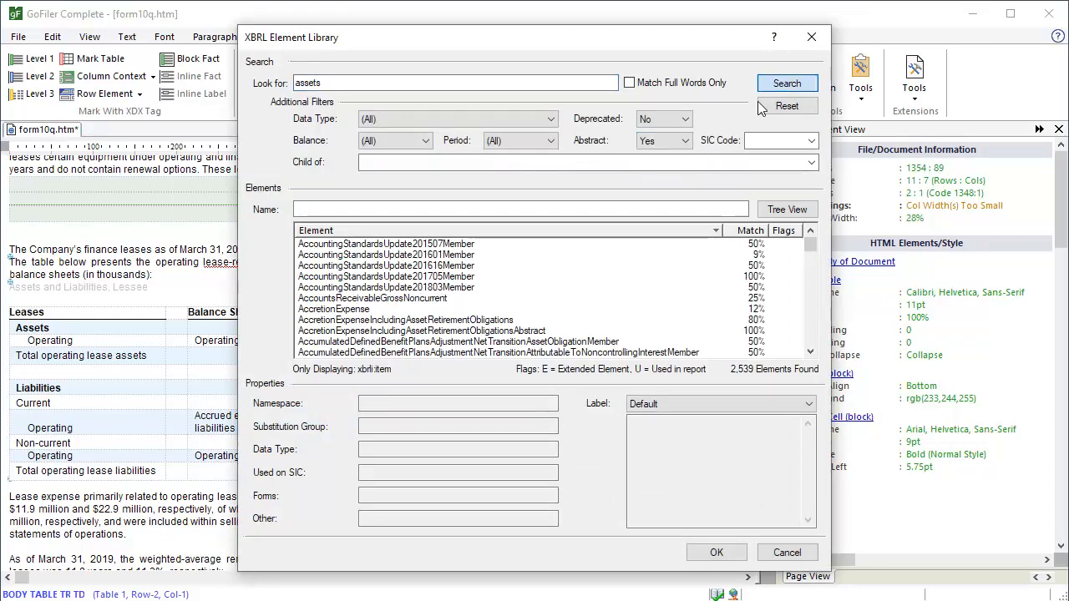
pyautogui.click(785, 87)
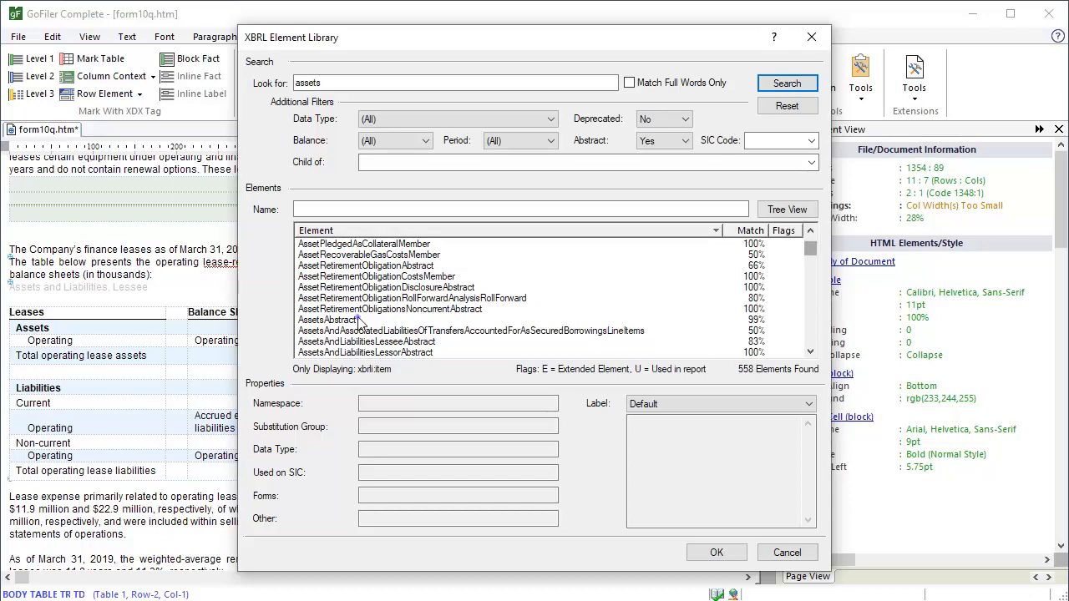
pyautogui.click(358, 320)
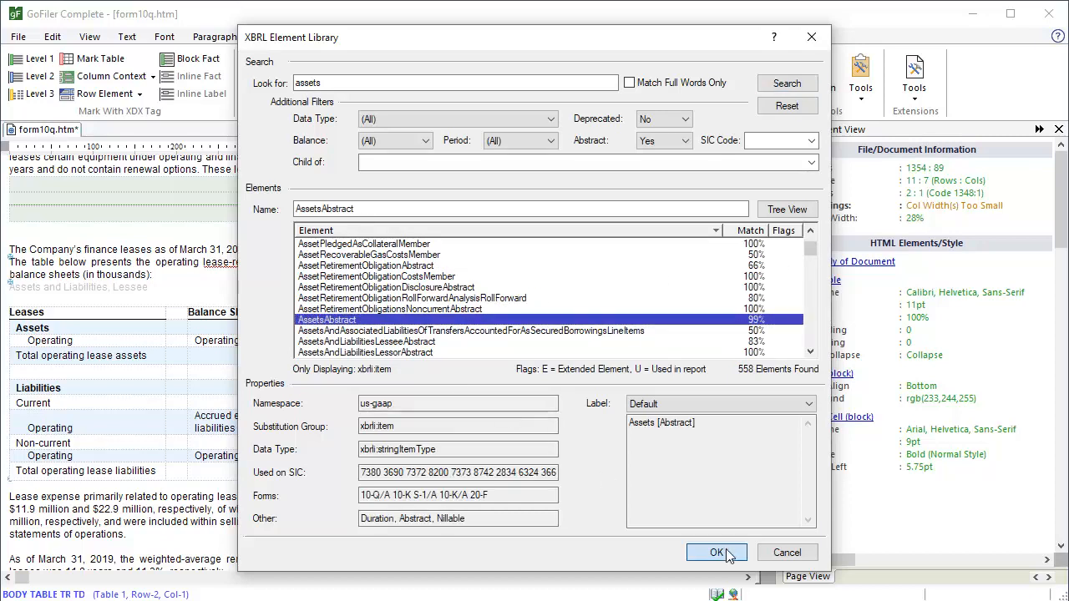
pyautogui.click(716, 553)
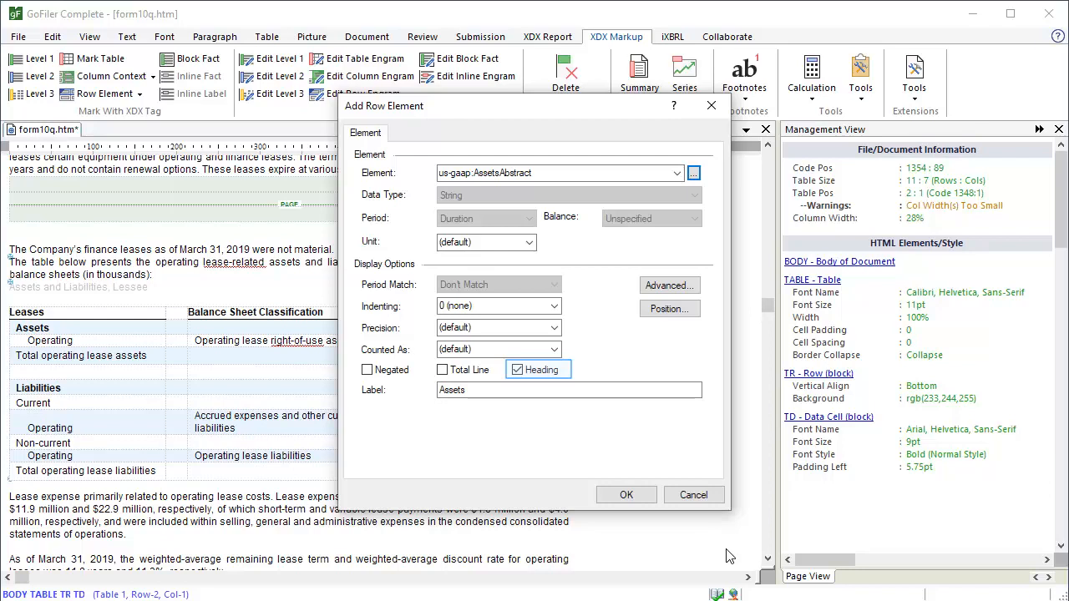
pyautogui.click(627, 495)
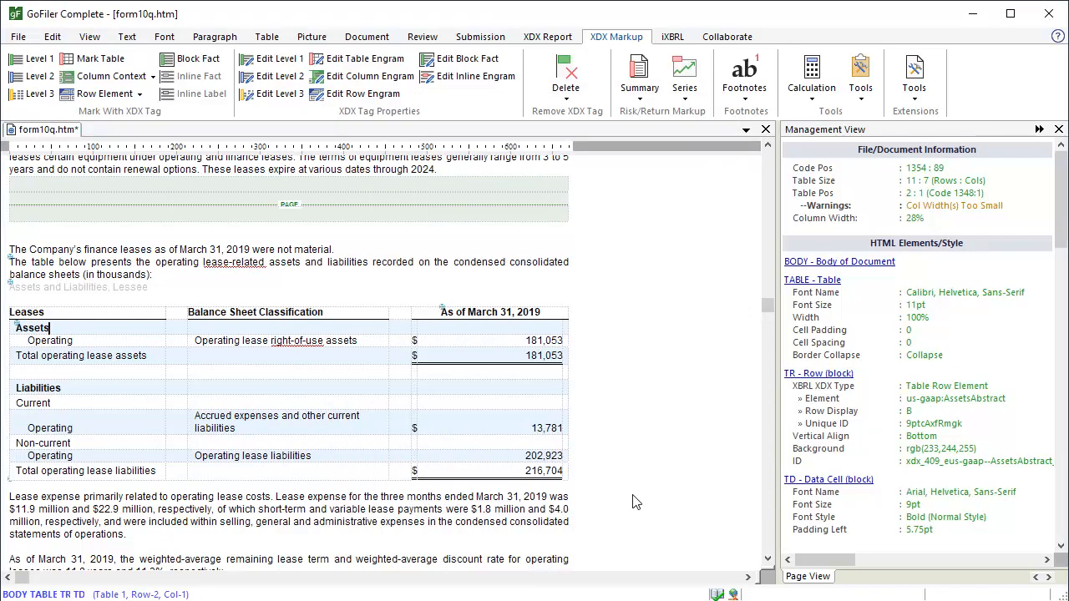
# - Add a row element to the Operating row under Assets, choosing OperatingLeaseRightOfUseAsset from a library search for "operating lease"
pyautogui.click(81, 344)
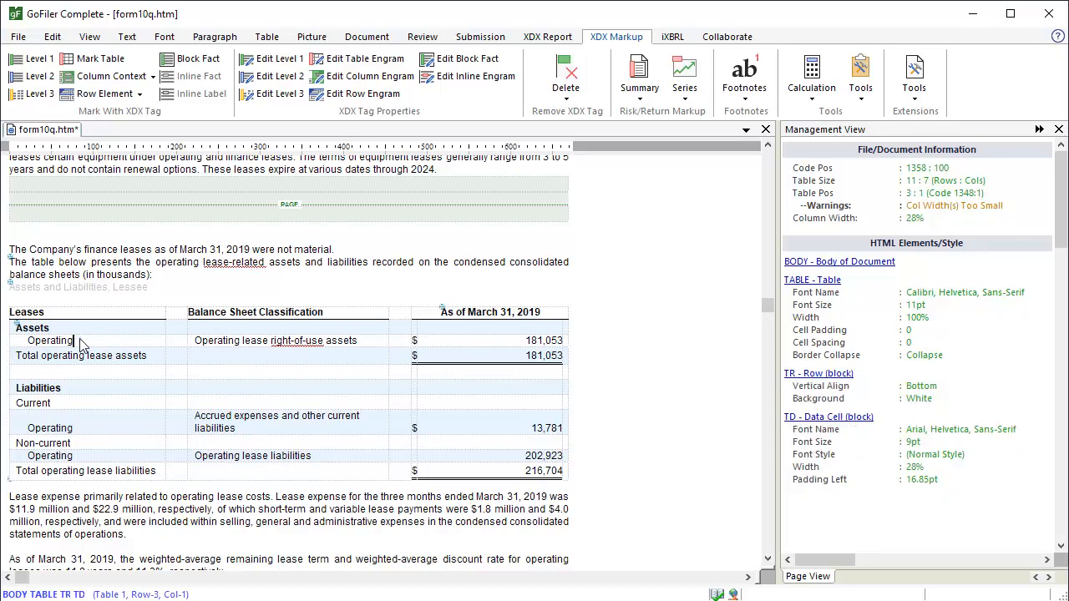
pyautogui.click(114, 97)
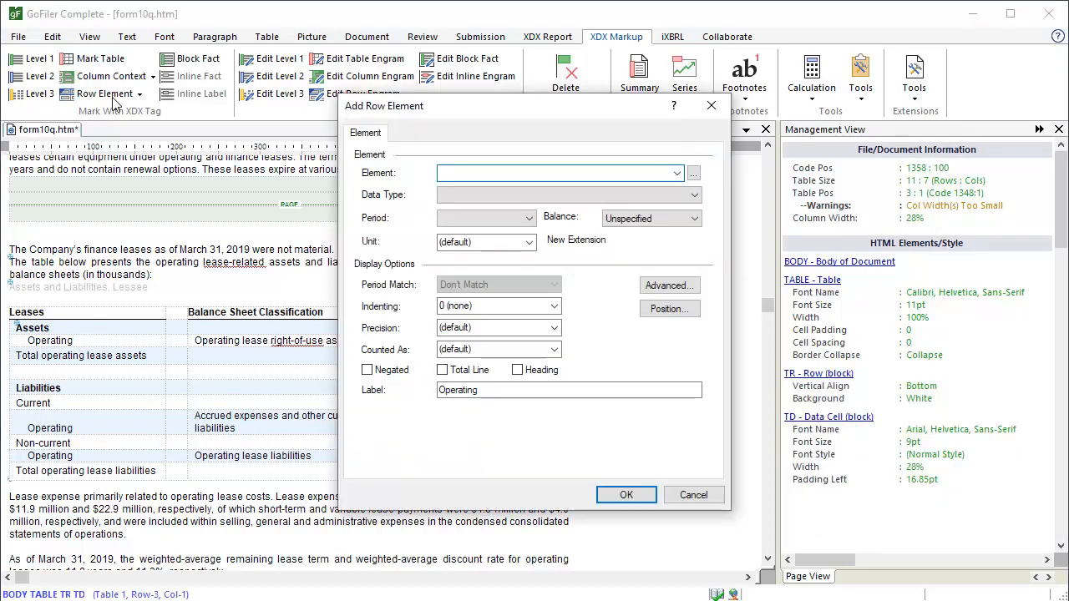
pyautogui.click(694, 175)
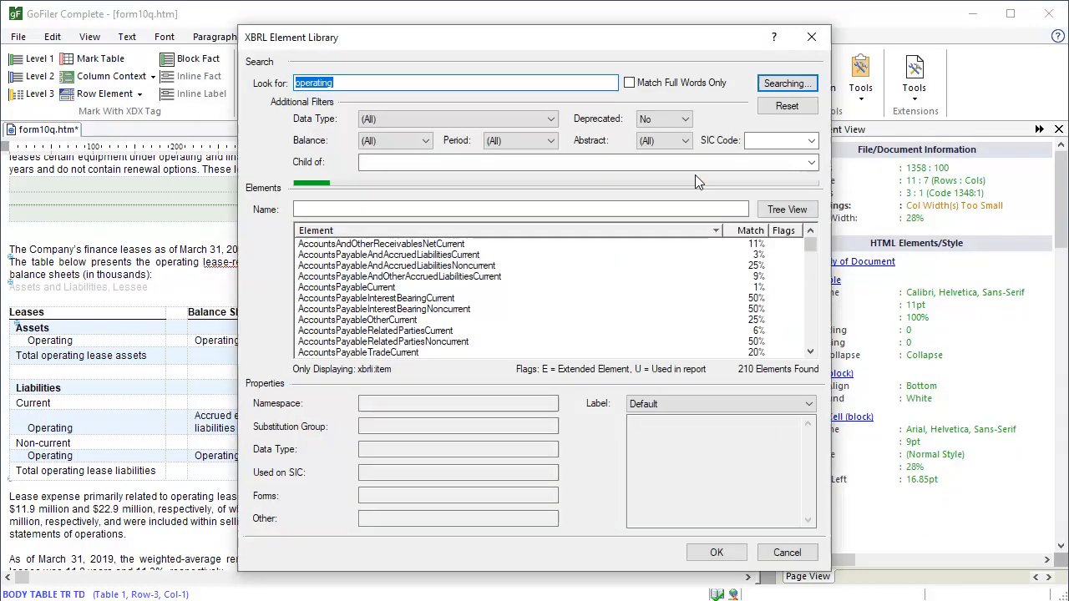
pyautogui.click(505, 85)
pyautogui.write('lease')
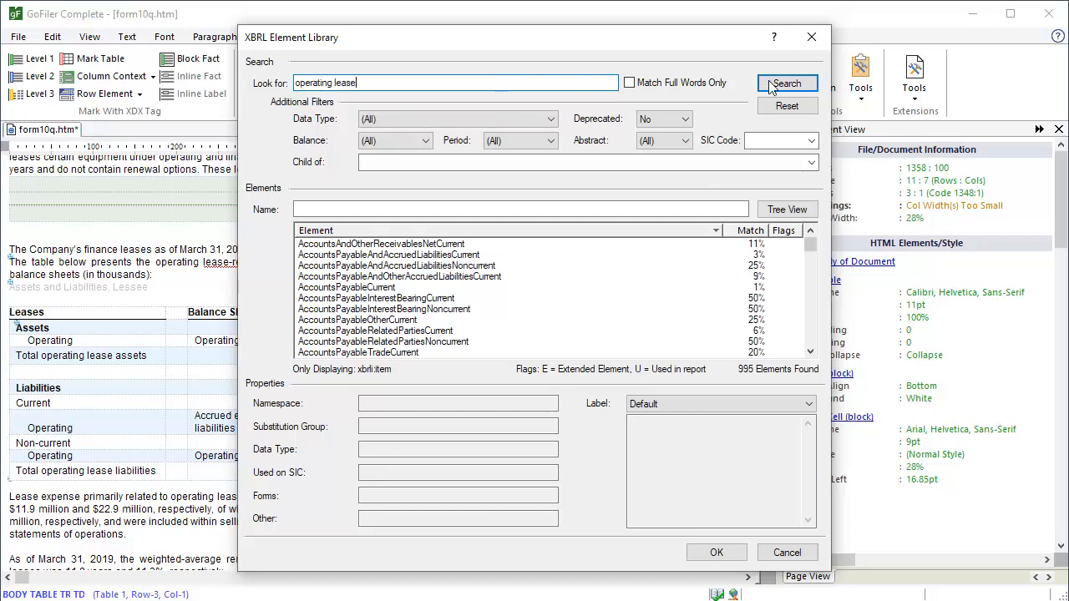
pyautogui.click(769, 84)
pyautogui.moveTo(808, 243); pyautogui.dragTo(812, 312)
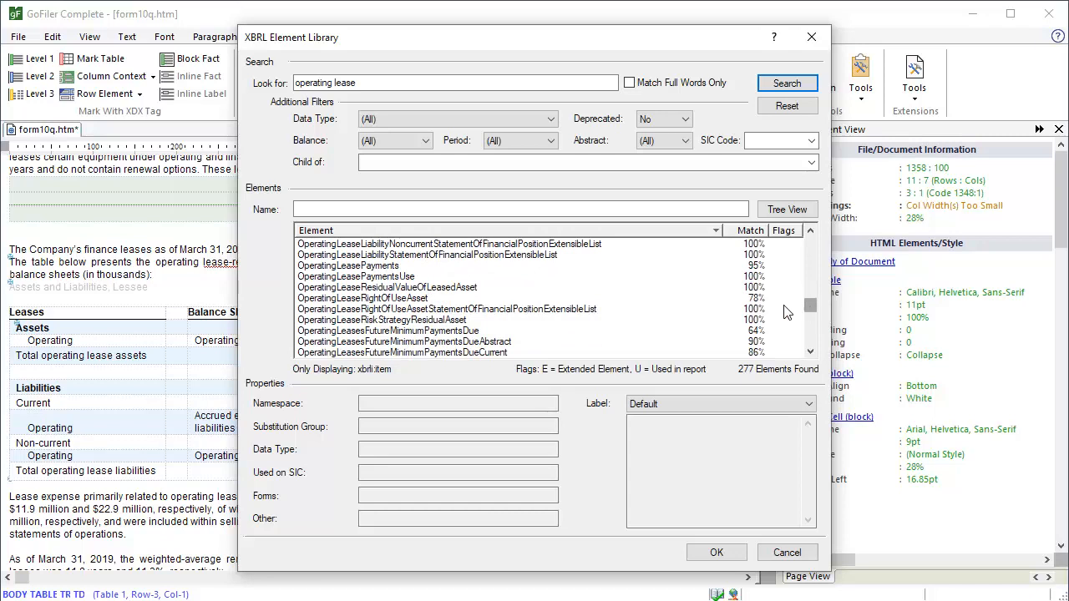
pyautogui.click(415, 299)
pyautogui.click(723, 552)
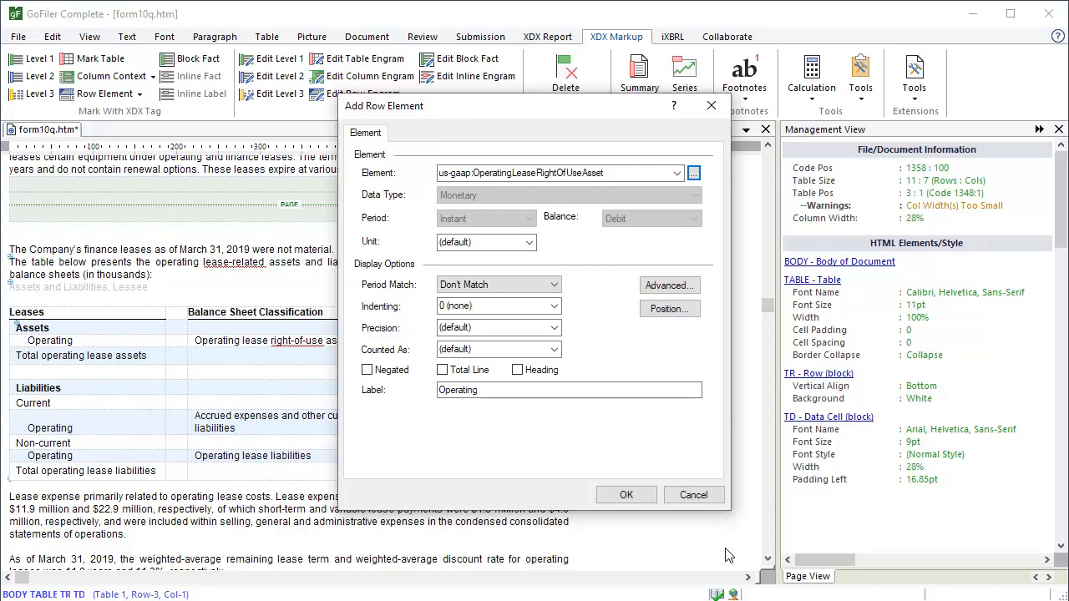
# - Set the Operating row element's indenting to 1, precision to -3 (Thousands) and Counted As to -3 (Thousands), and apply it
pyautogui.click(554, 307)
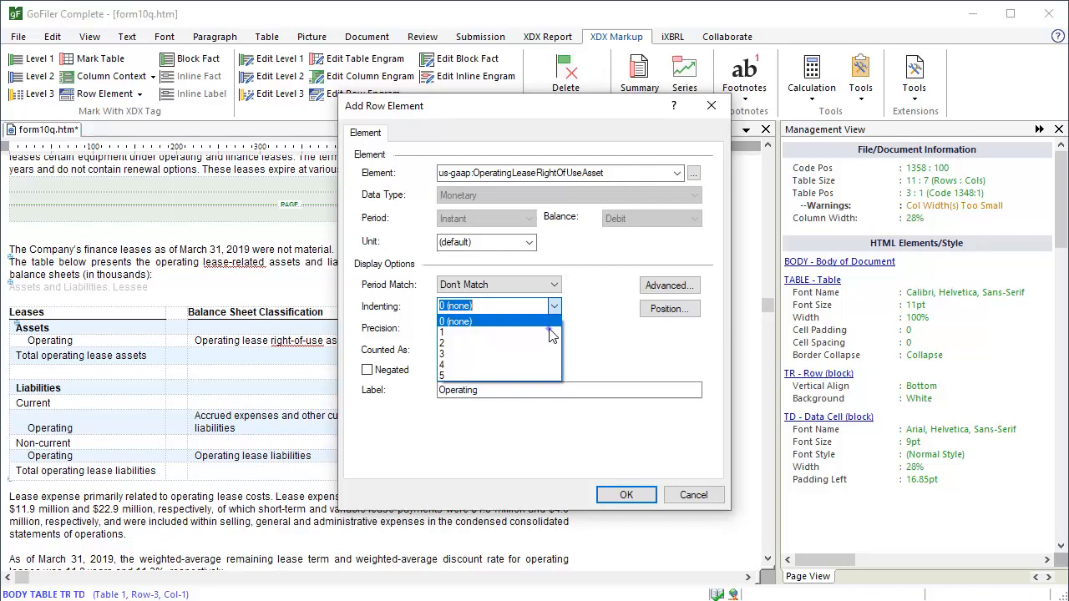
pyautogui.click(550, 333)
pyautogui.press('Tab')
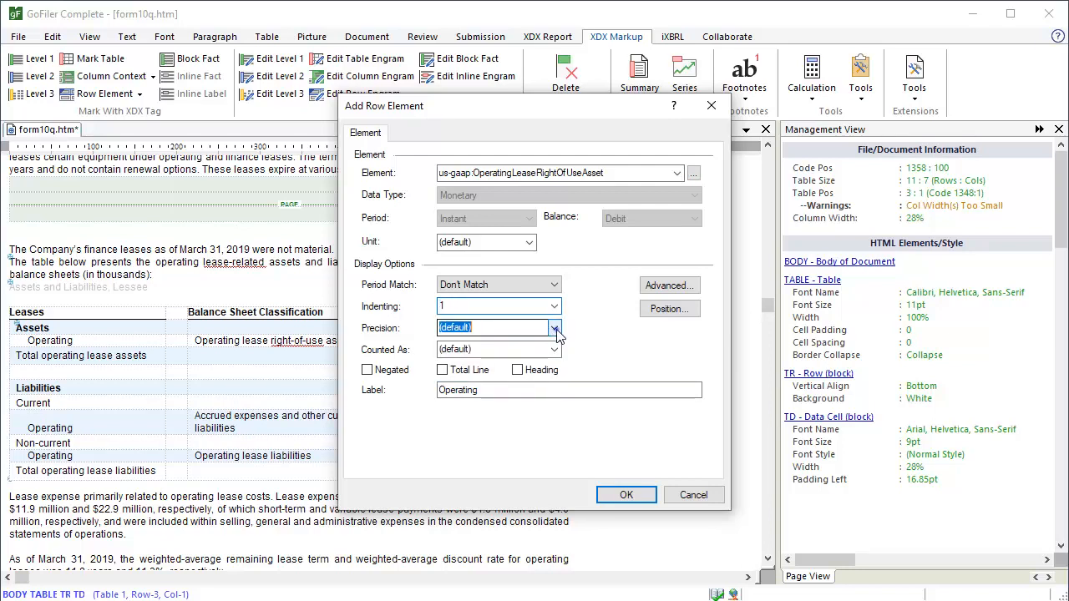
pyautogui.click(555, 329)
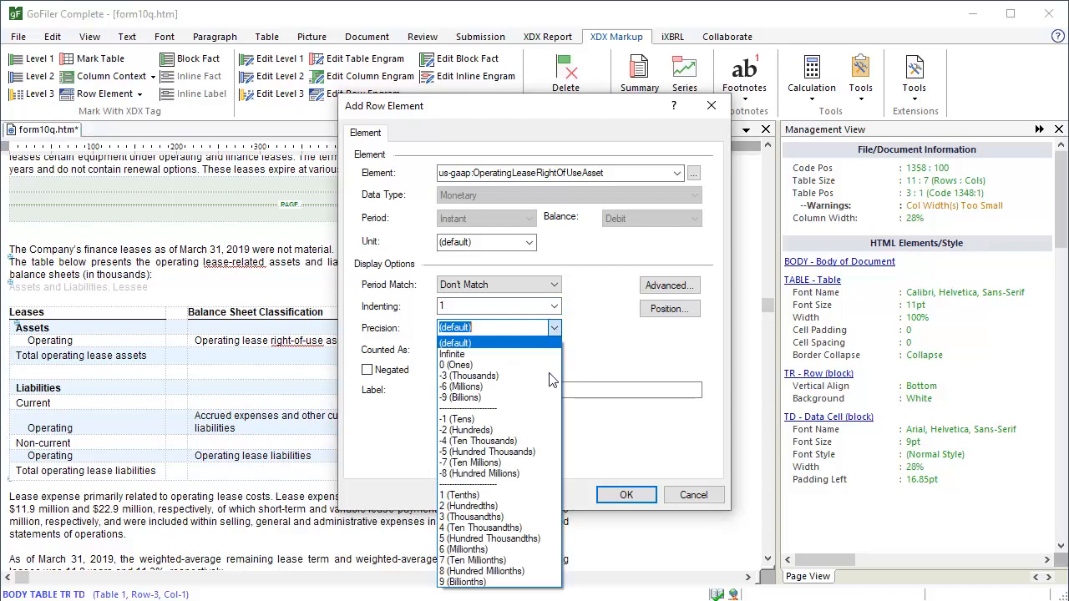
pyautogui.click(550, 377)
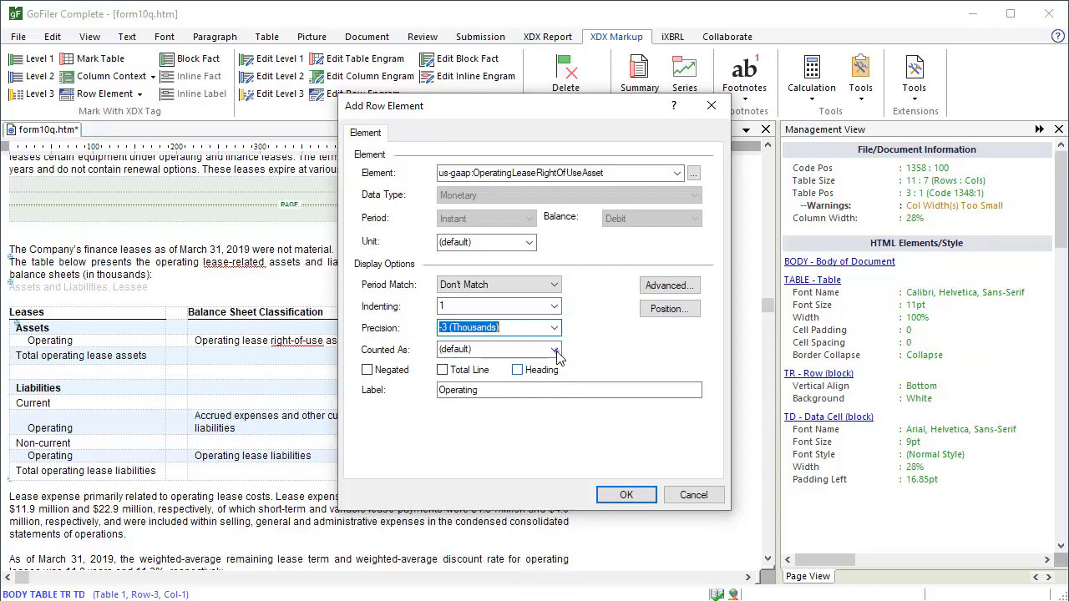
pyautogui.click(555, 350)
pyautogui.click(550, 389)
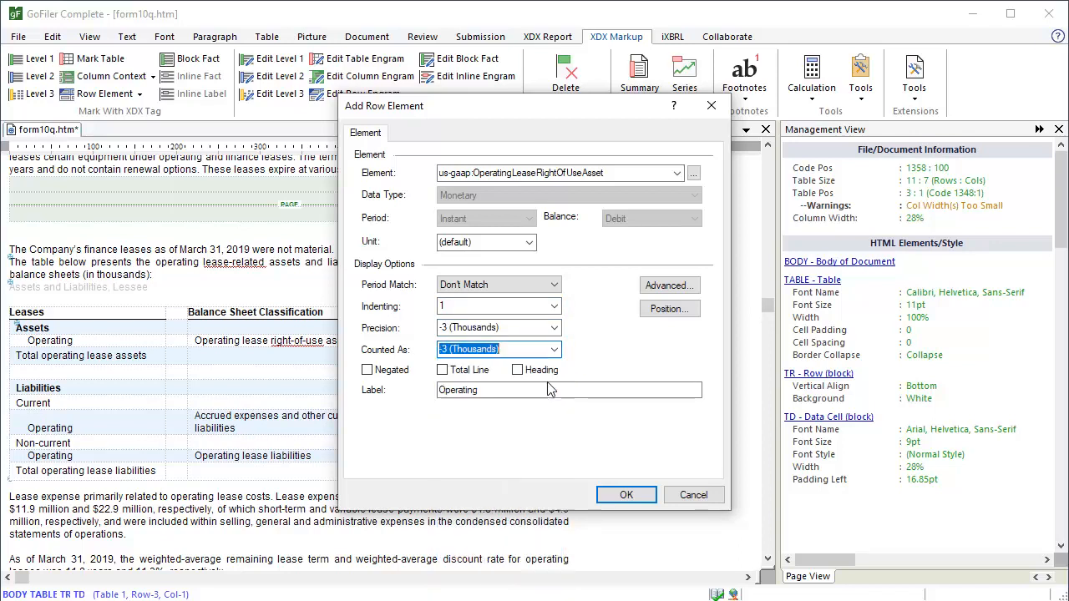
pyautogui.click(617, 498)
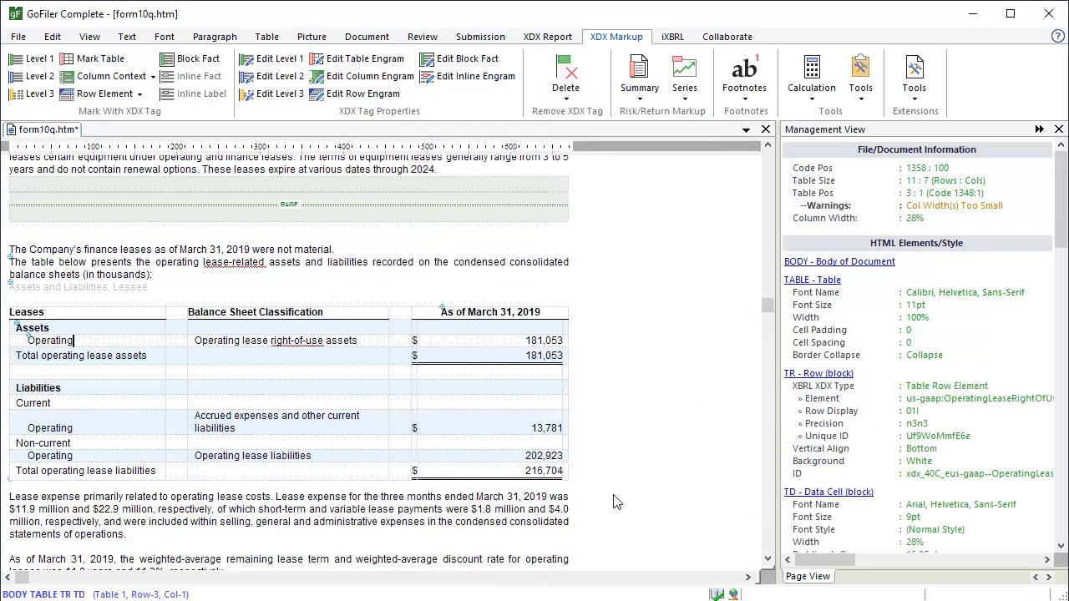
# - Tag the Total operating lease assets row with the recently used element OperatingLeaseRightOfUseAsset and mark it as a total line
pyautogui.click(154, 357)
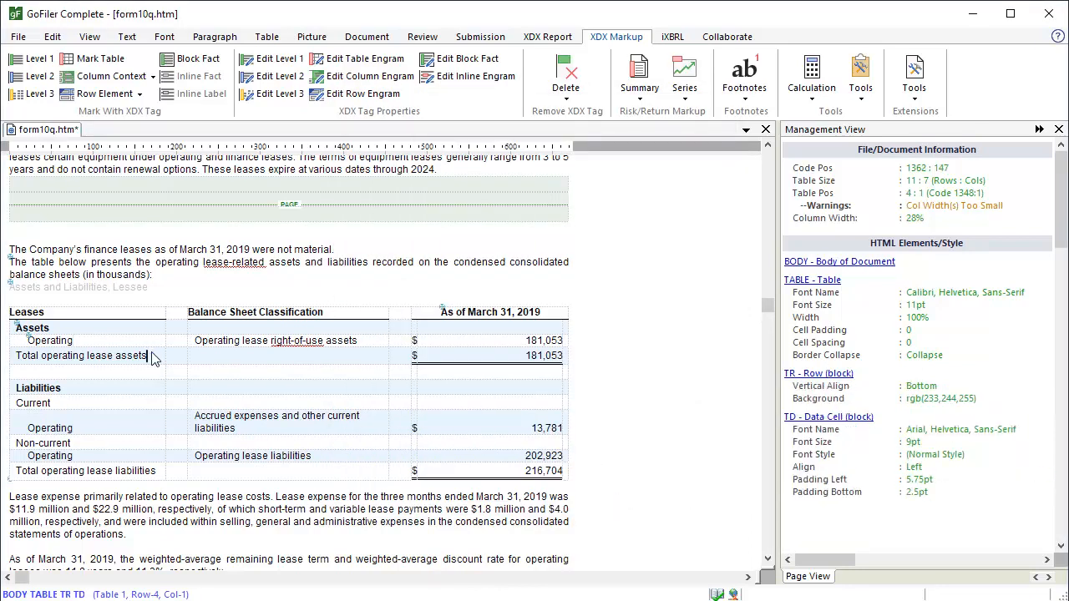
pyautogui.click(112, 96)
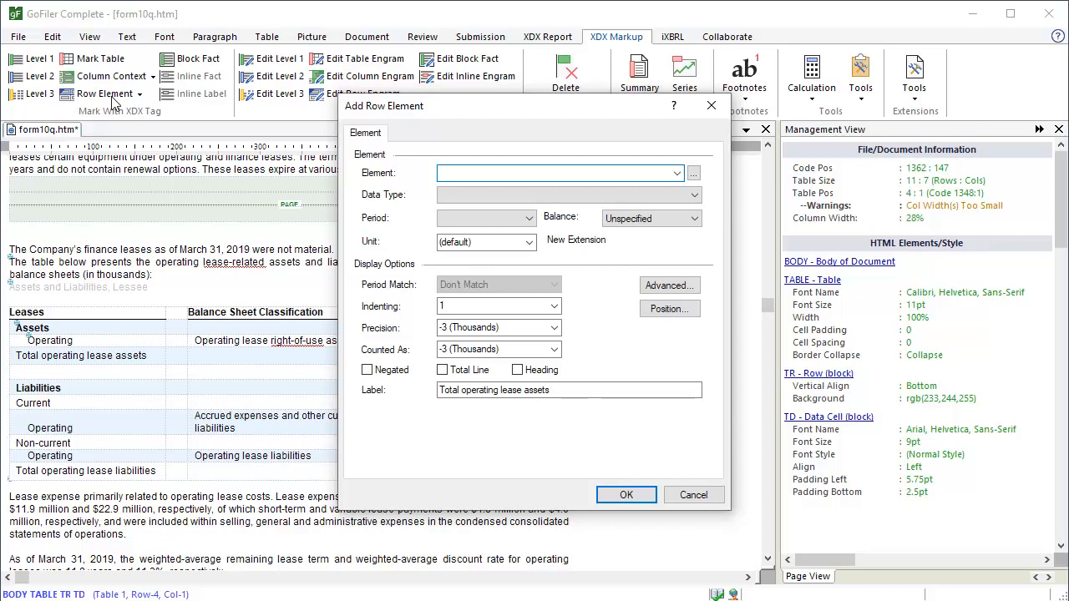
pyautogui.click(677, 173)
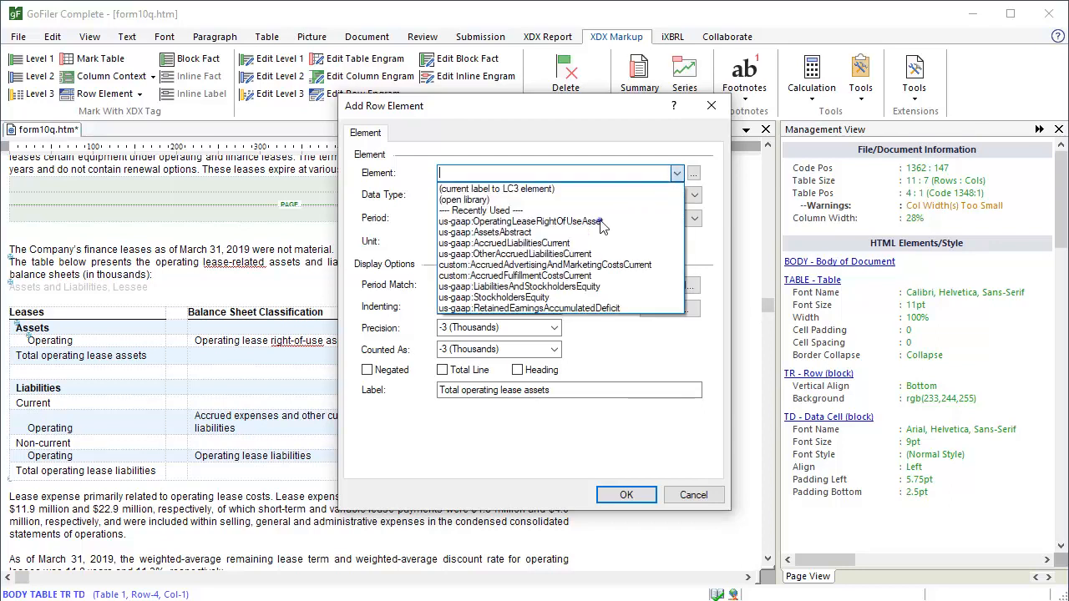
pyautogui.click(600, 222)
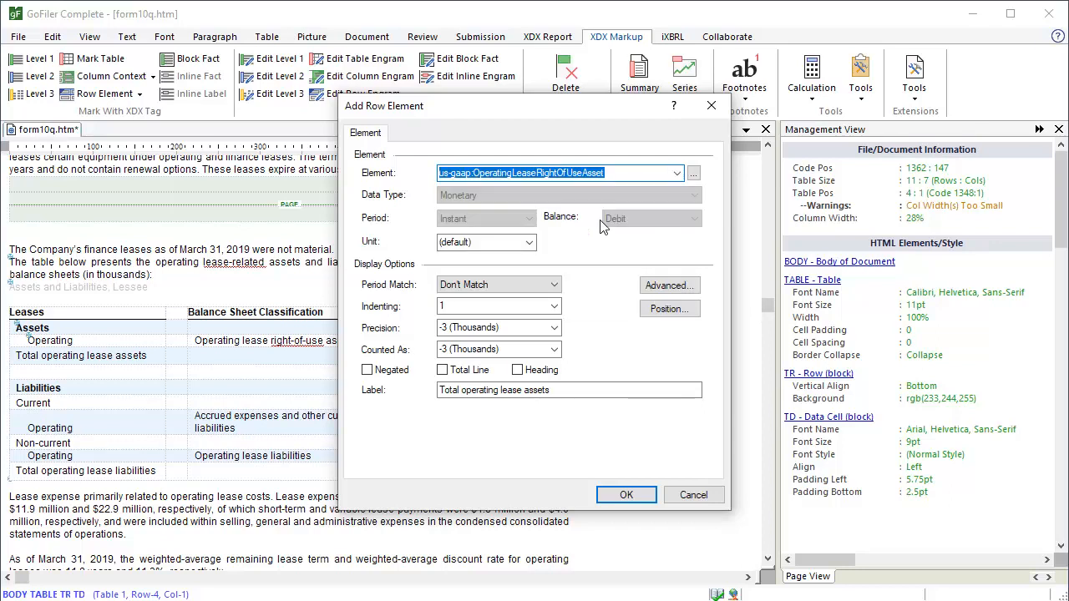
pyautogui.click(442, 370)
pyautogui.click(626, 495)
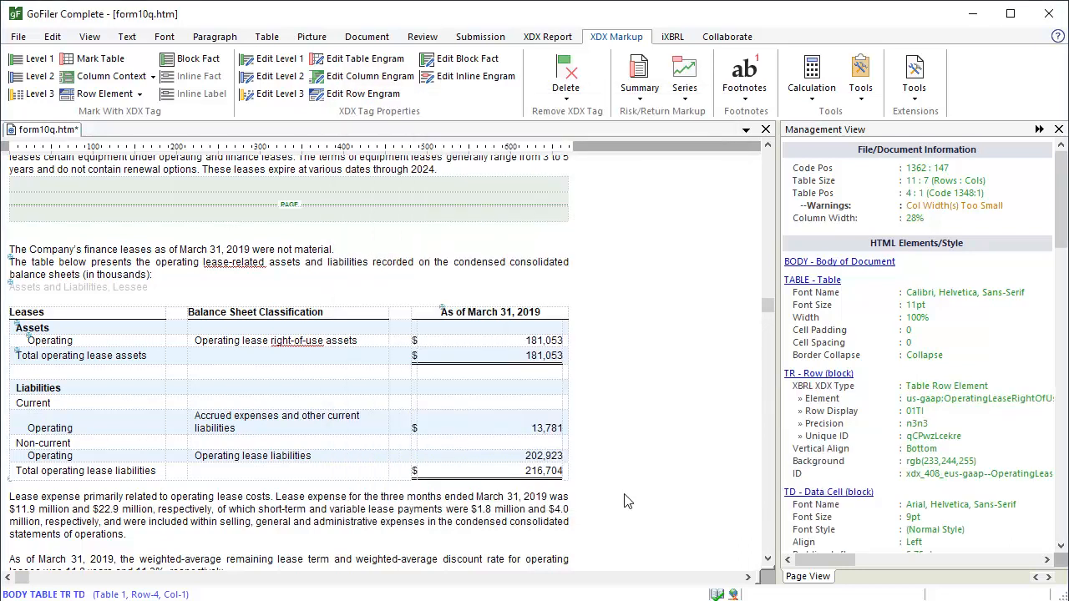
# - Tag the Liabilities row with the element LiabilitiesAbstract, searching the library for "liabilities" with Abstract set to Yes
pyautogui.click(69, 394)
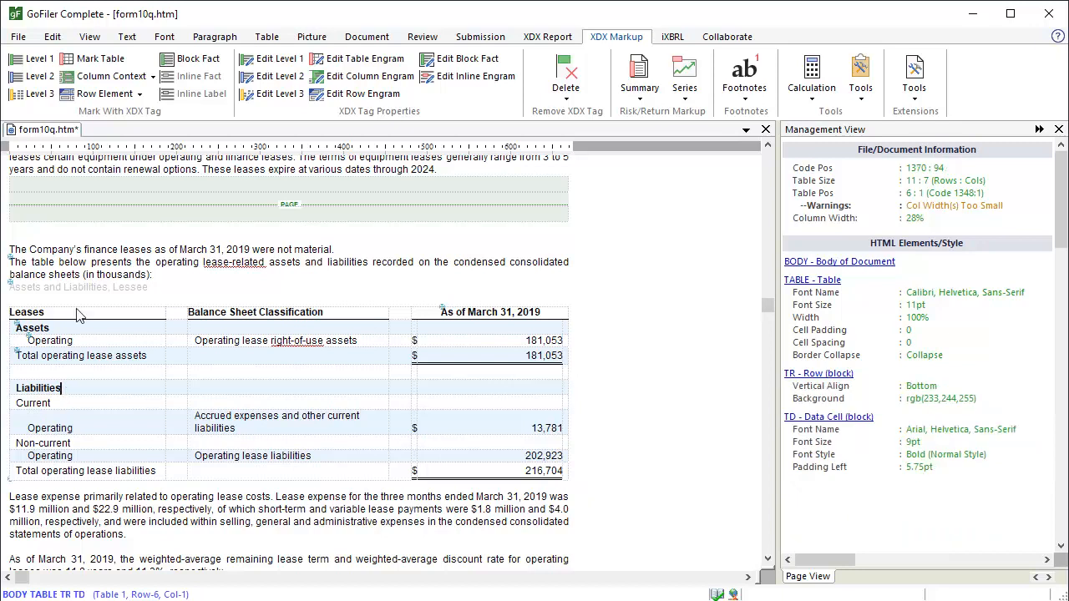
pyautogui.click(104, 94)
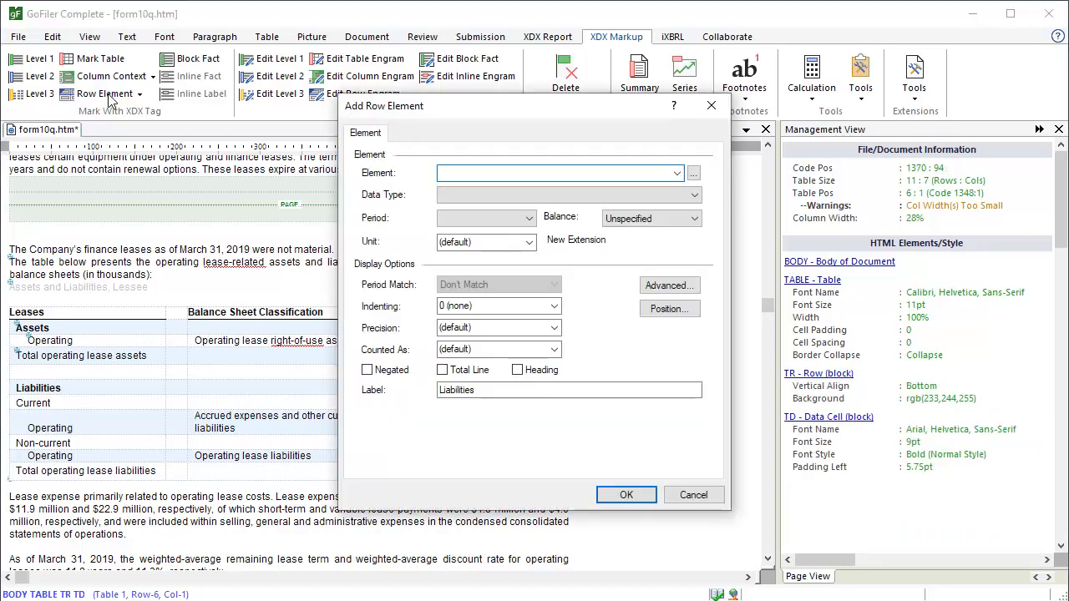
pyautogui.click(693, 174)
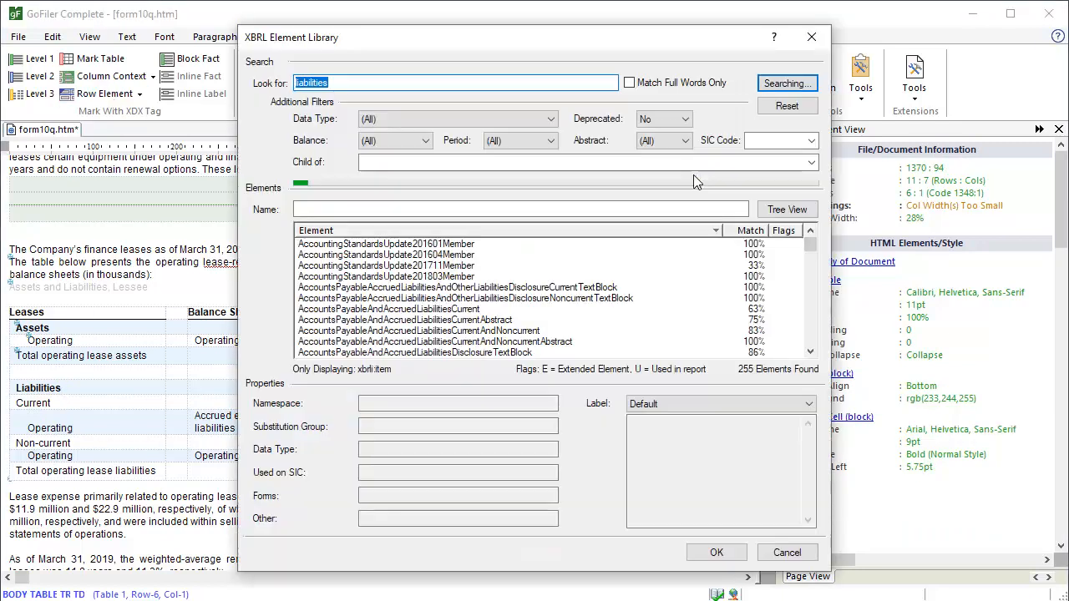
pyautogui.click(662, 142)
pyautogui.click(649, 178)
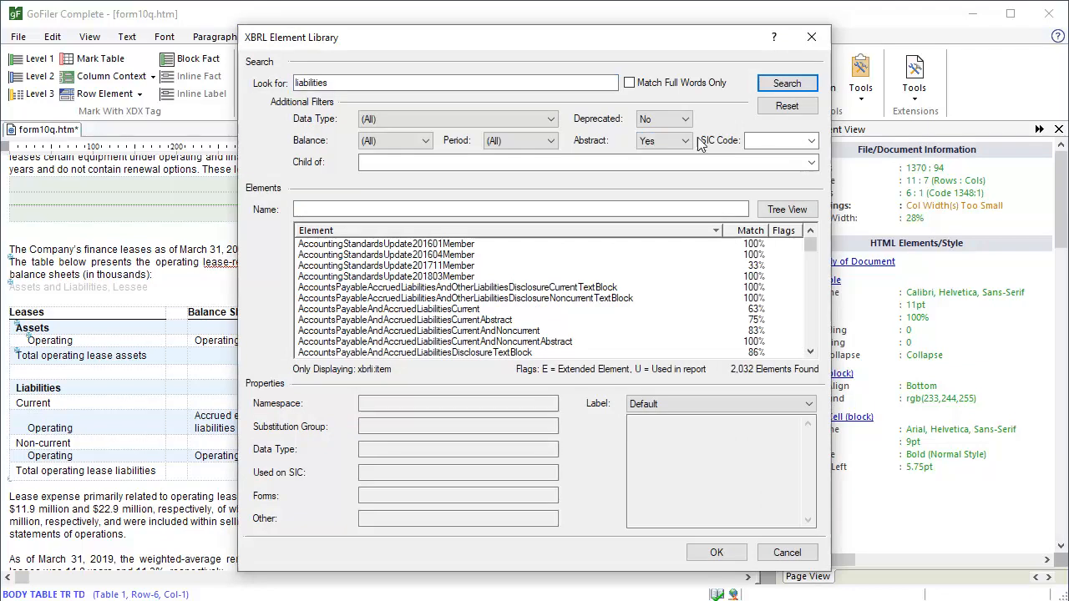
pyautogui.click(769, 84)
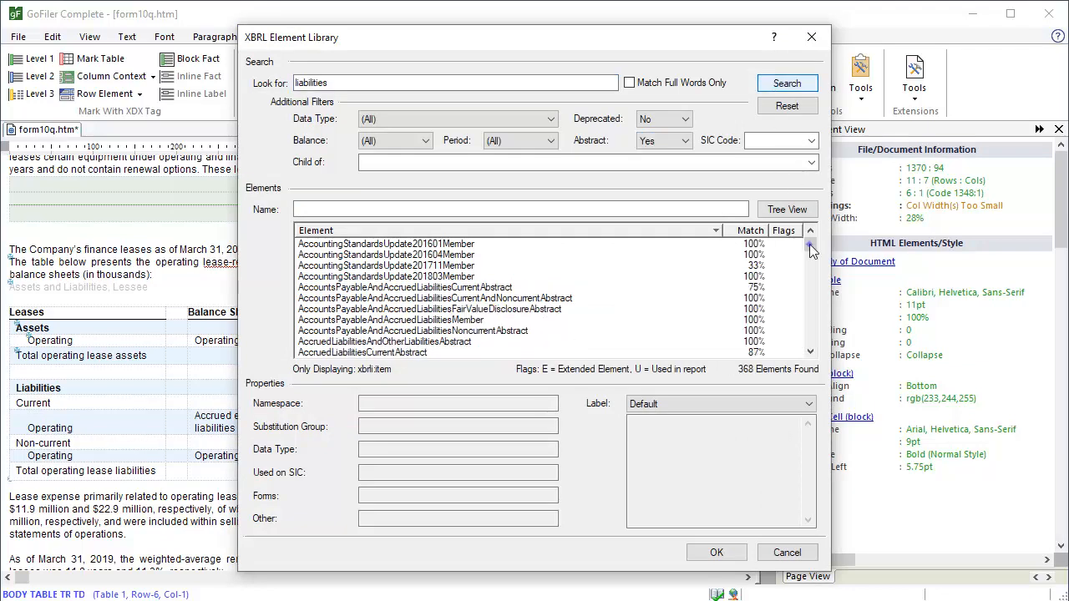
pyautogui.moveTo(809, 243); pyautogui.dragTo(819, 298)
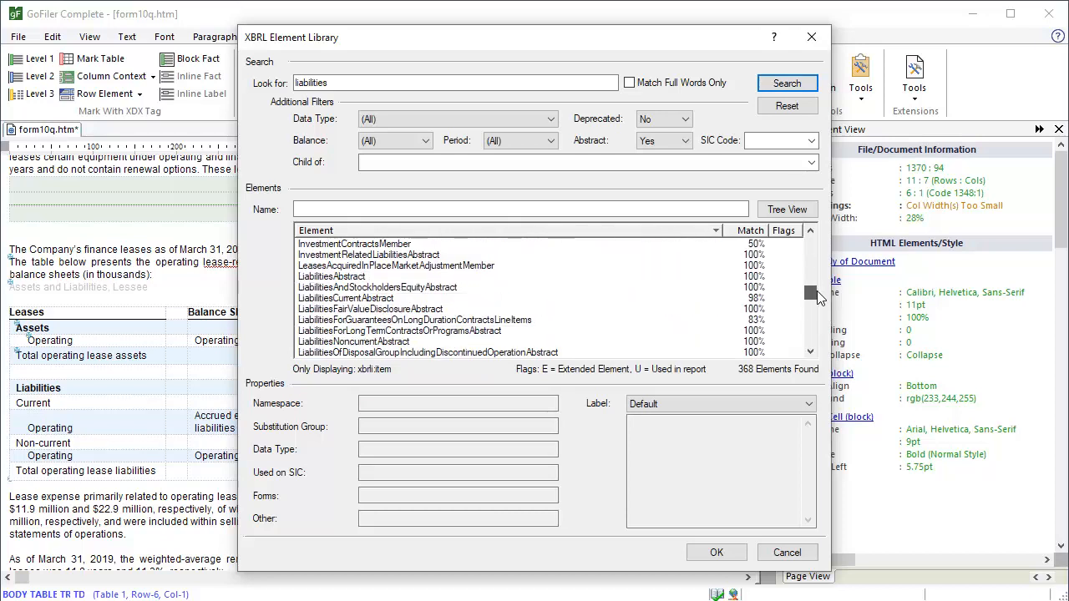
pyautogui.click(351, 276)
pyautogui.click(716, 554)
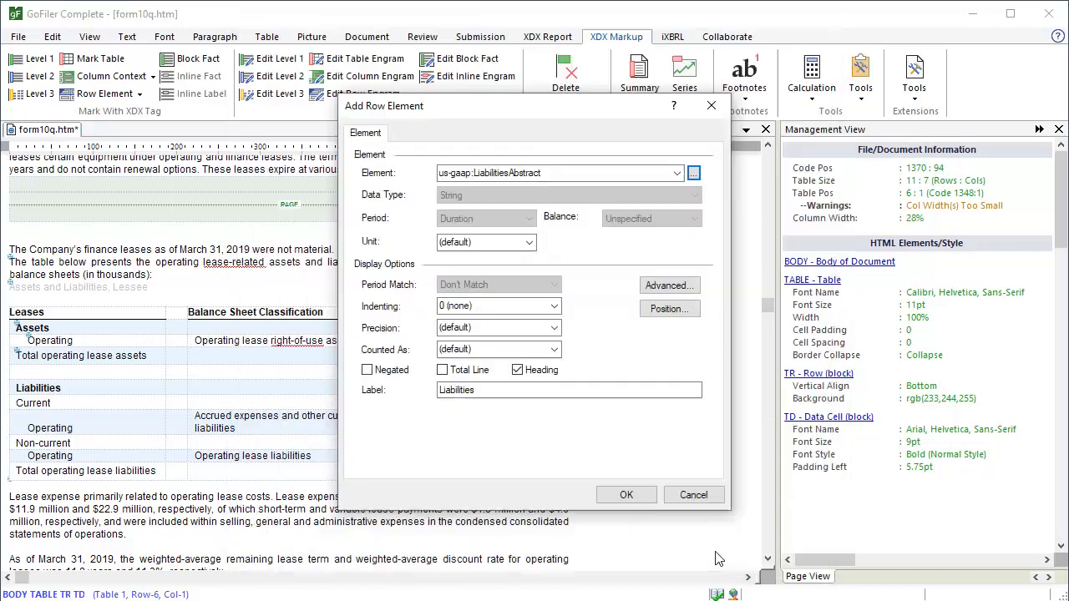
pyautogui.click(628, 496)
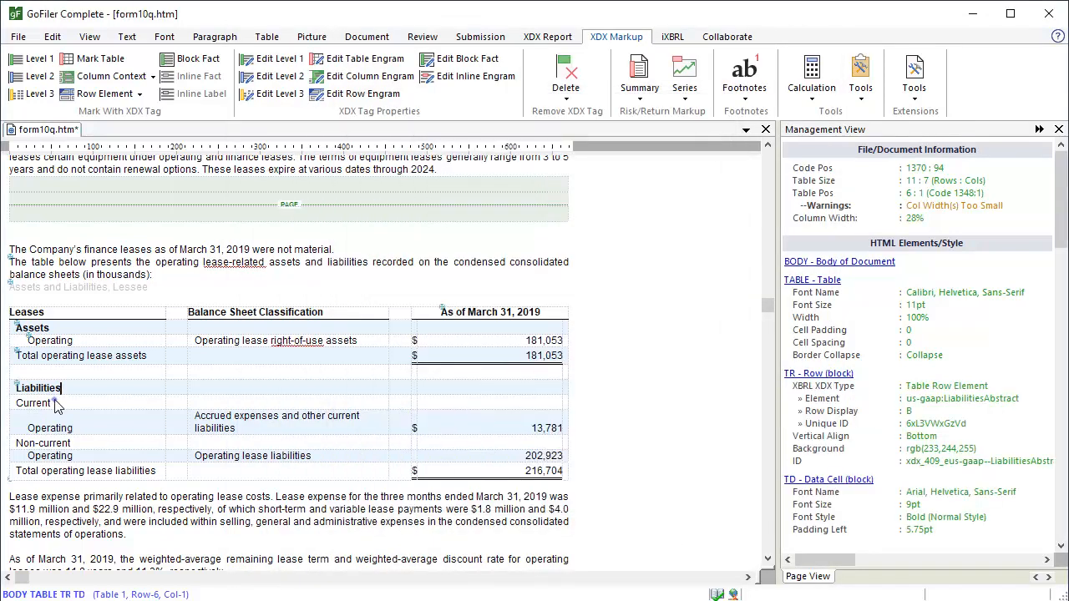
# - Add a row element to the Current row, choosing LiabilitiesCurrentAbstract from a library search for "current liabilities" with Abstract set to Yes
pyautogui.click(54, 404)
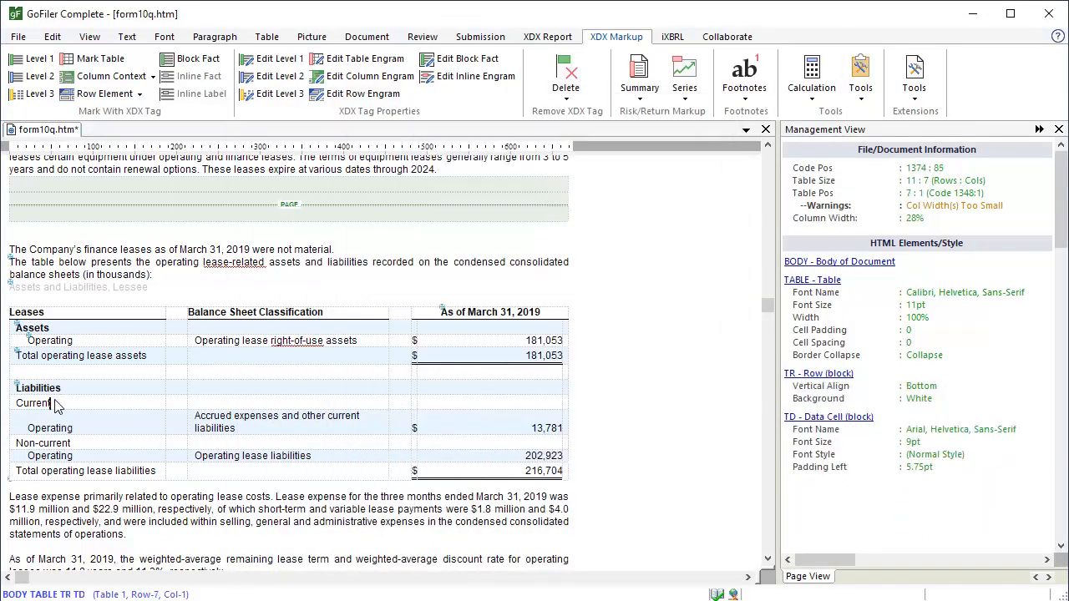
pyautogui.click(108, 94)
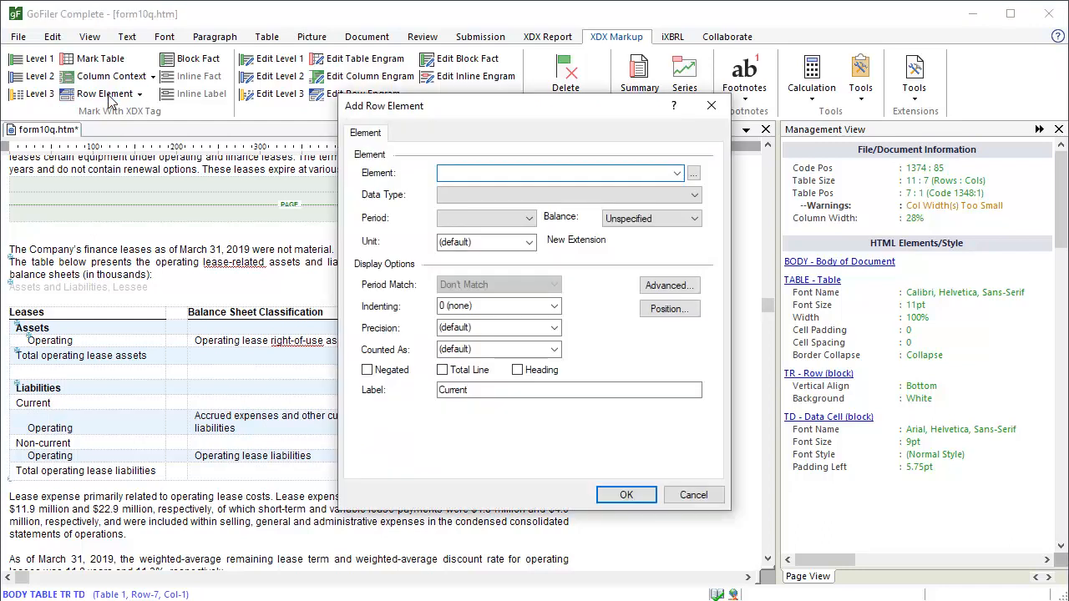
pyautogui.click(693, 173)
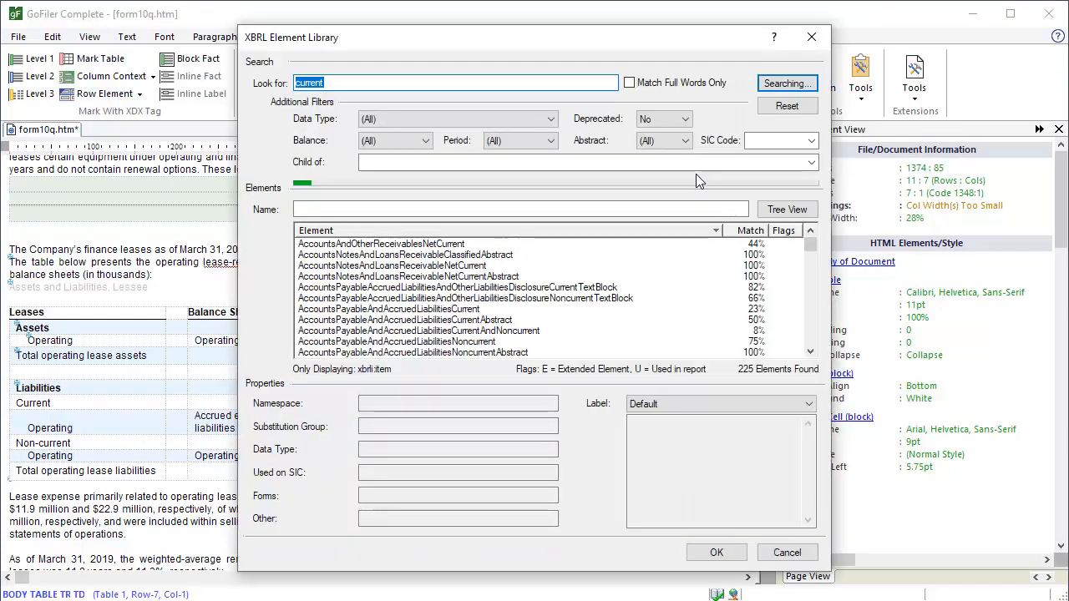
pyautogui.click(334, 82)
pyautogui.write('liabilities')
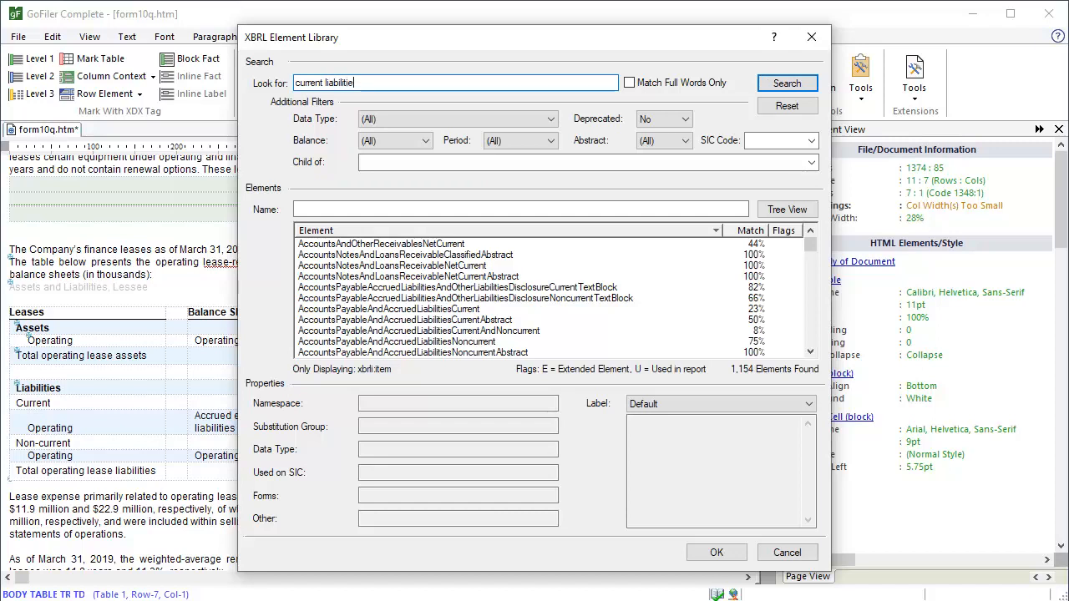
pyautogui.click(659, 144)
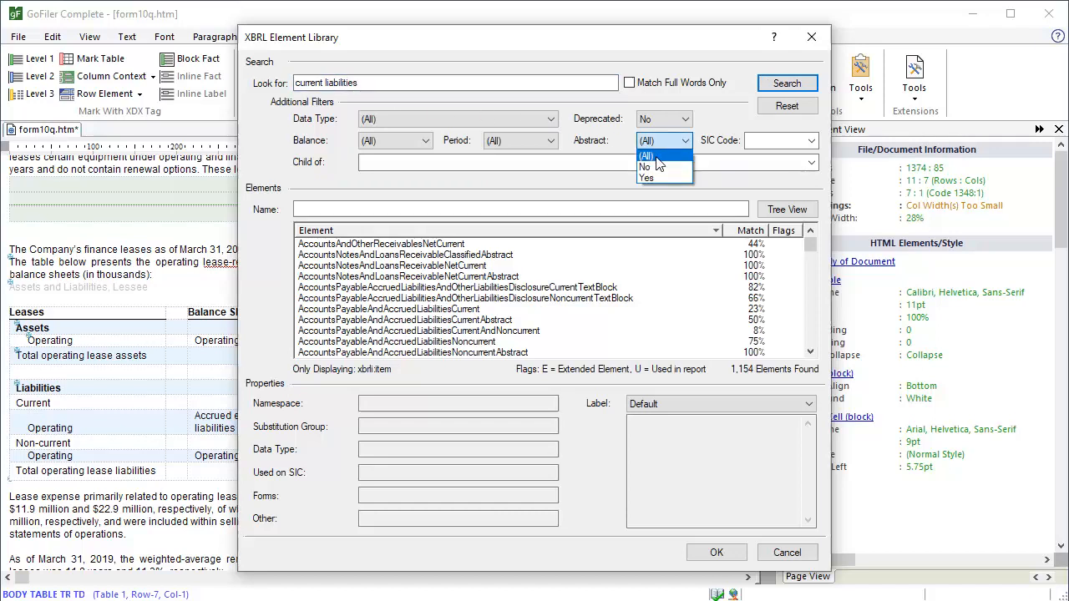
pyautogui.click(648, 178)
pyautogui.click(770, 87)
pyautogui.moveTo(812, 255); pyautogui.dragTo(814, 304)
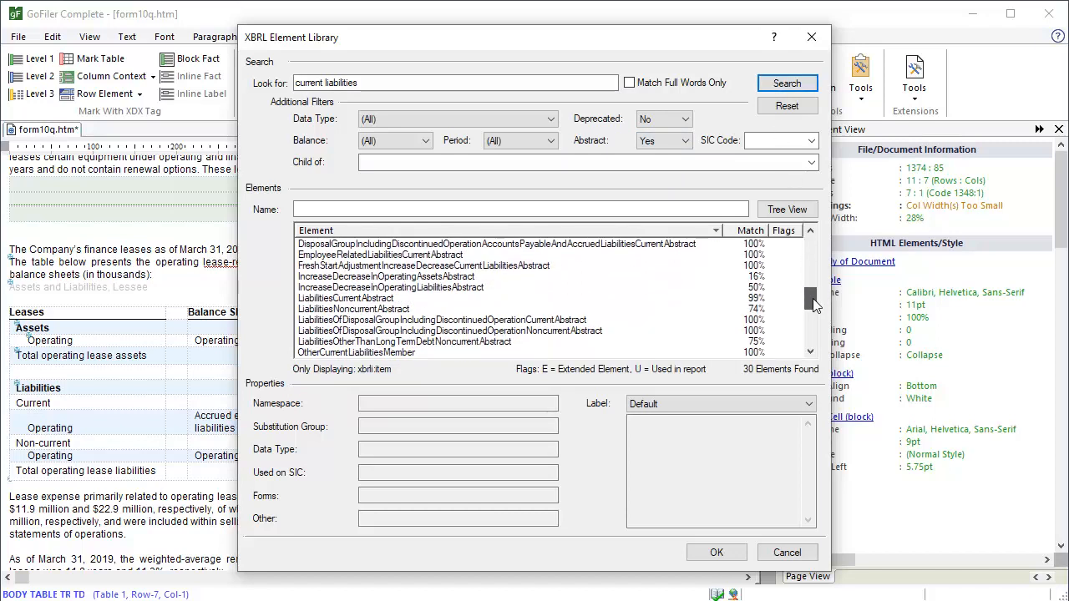
pyautogui.click(387, 299)
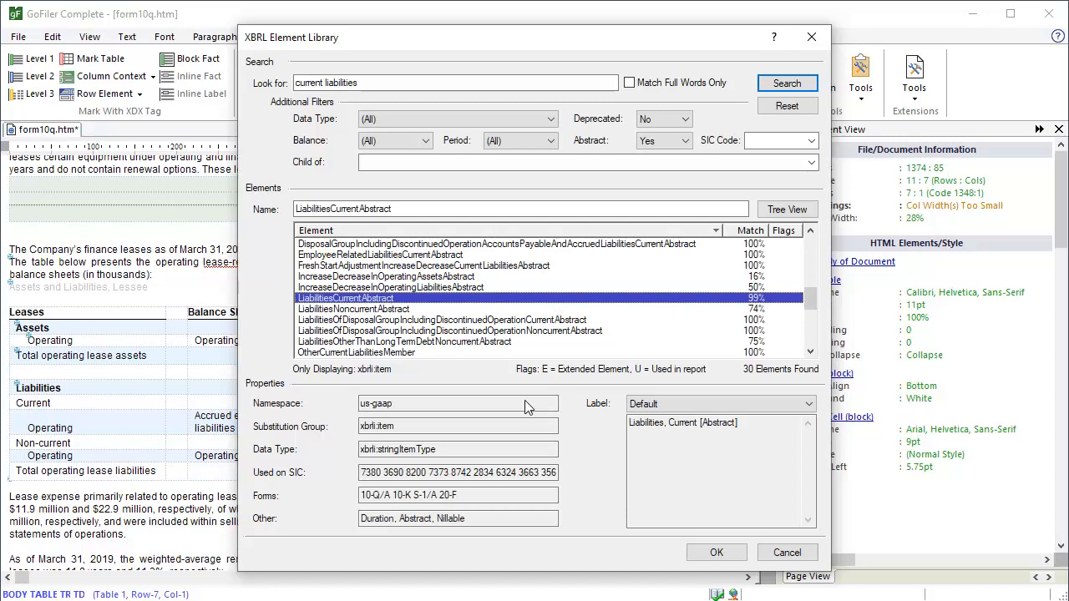
pyautogui.click(731, 553)
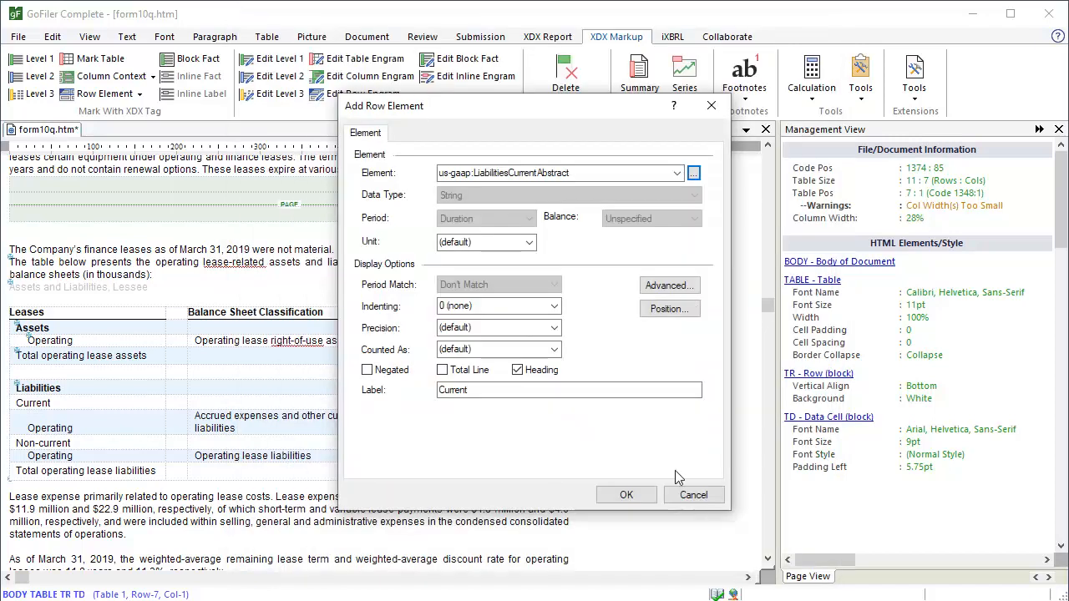
# - Set the Current row element's indenting to 1 and apply it
pyautogui.click(555, 307)
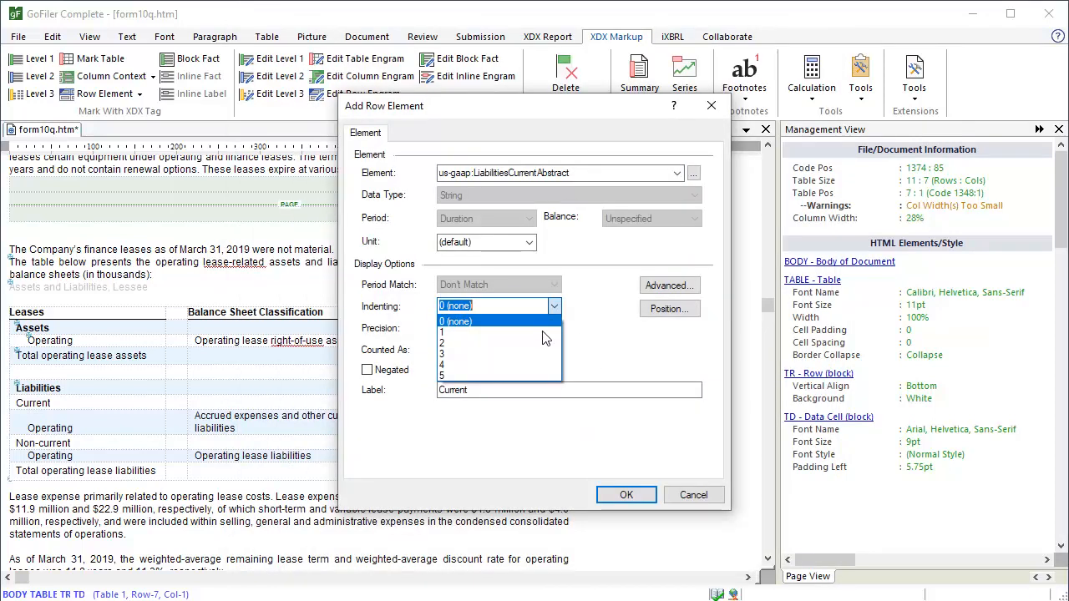
pyautogui.click(543, 334)
pyautogui.click(626, 494)
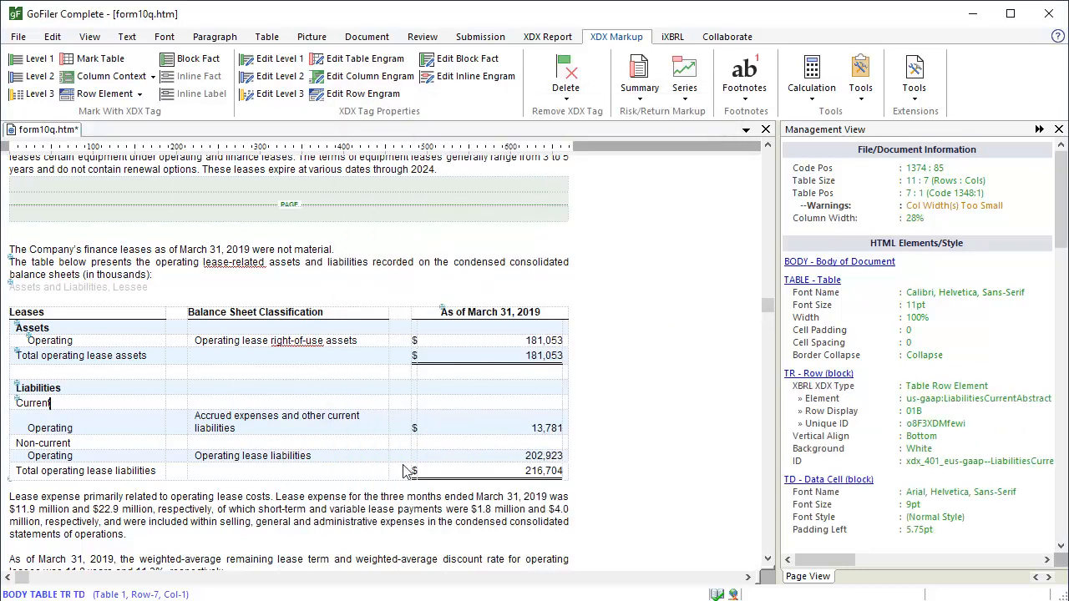
# - Add a row element to the Operating row under Current, choosing OperatingLeaseLiabilityCurrent from a library search for "operating lease liability"
pyautogui.click(81, 429)
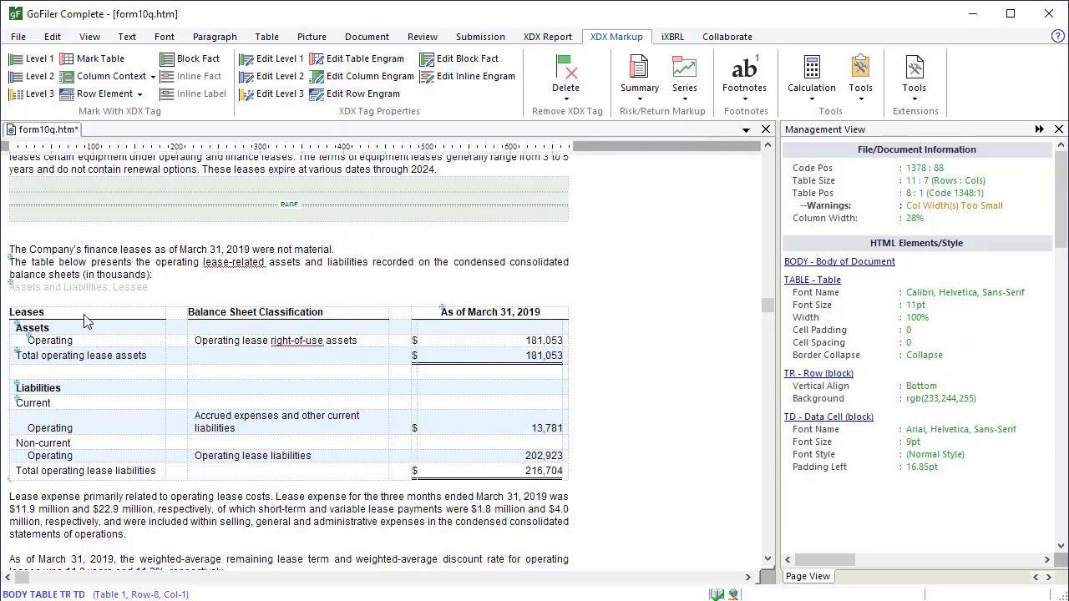
pyautogui.click(98, 98)
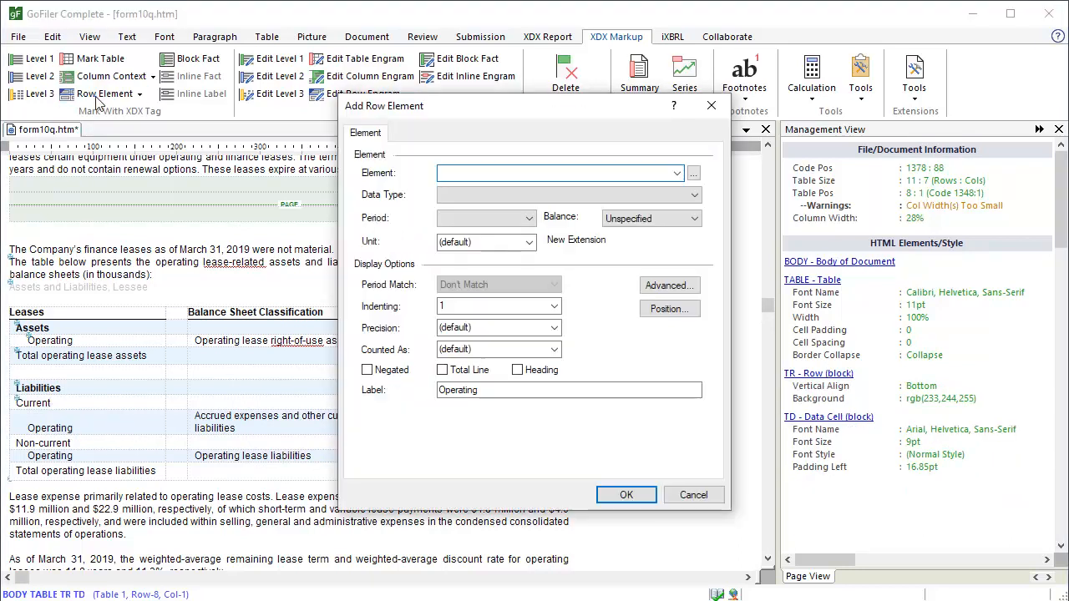
pyautogui.click(691, 173)
pyautogui.click(350, 83)
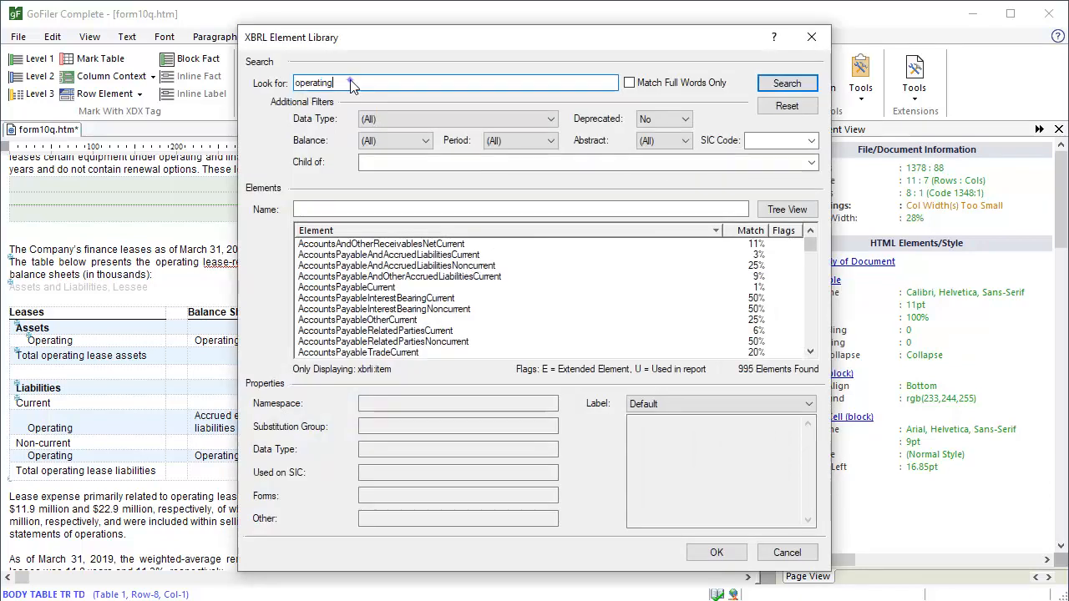
pyautogui.write('lease liability')
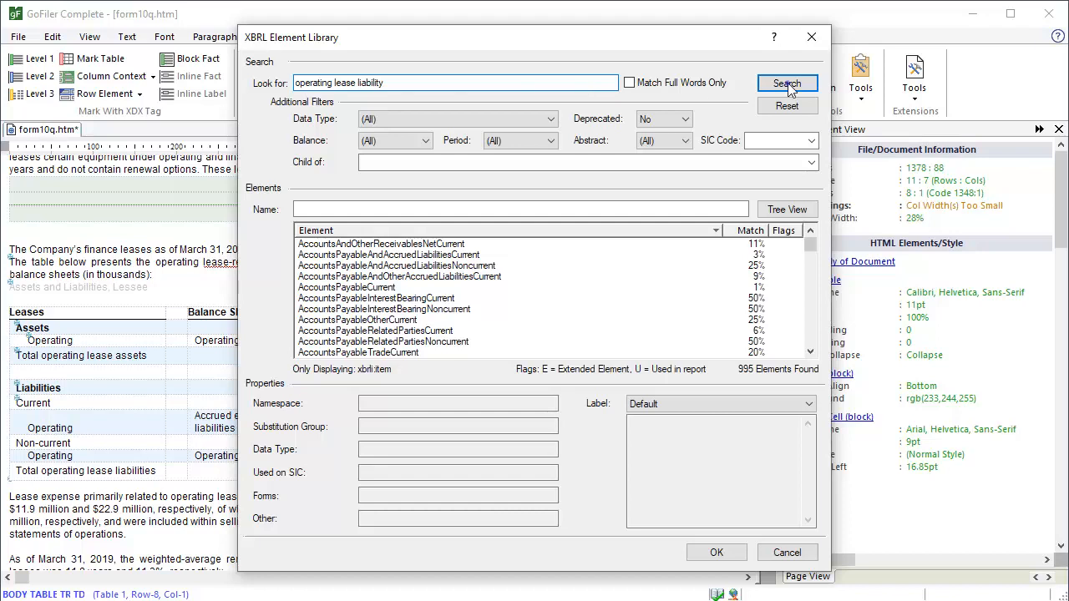
pyautogui.click(787, 83)
pyautogui.moveTo(810, 252); pyautogui.dragTo(816, 305)
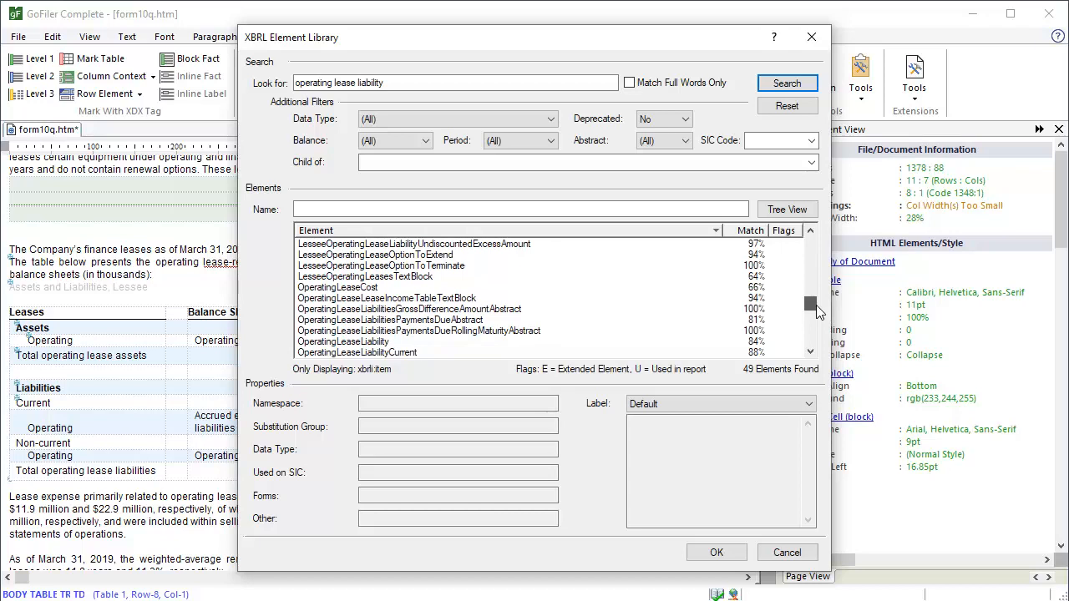
pyautogui.click(401, 353)
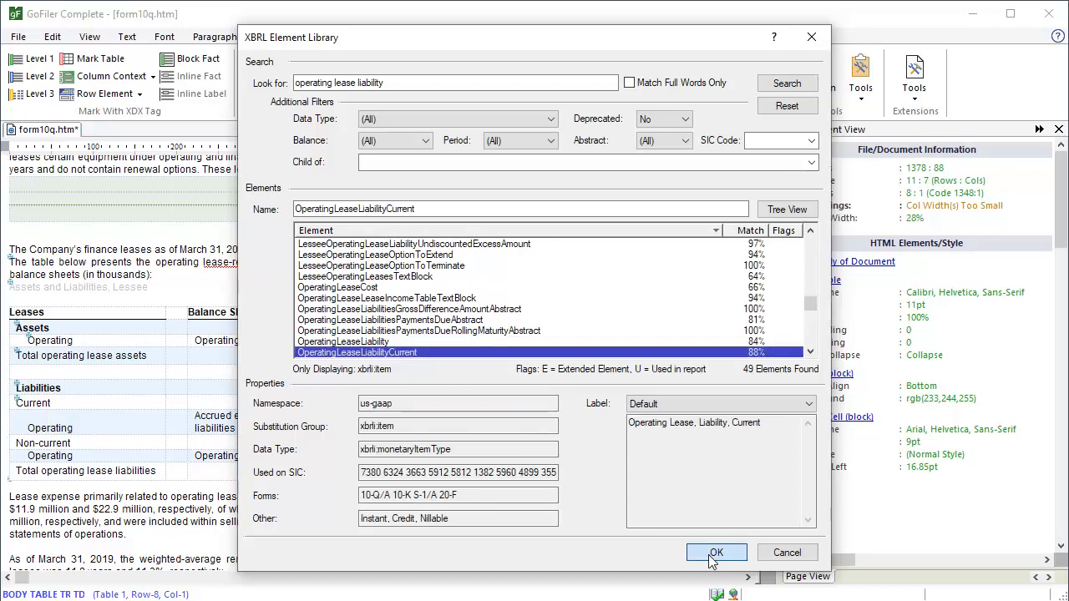
pyautogui.click(712, 553)
# - Set the current Operating row element's indenting to 2, precision to -3 (Thousands) and Counted As to -3 (Thousands), and apply it
pyautogui.click(554, 306)
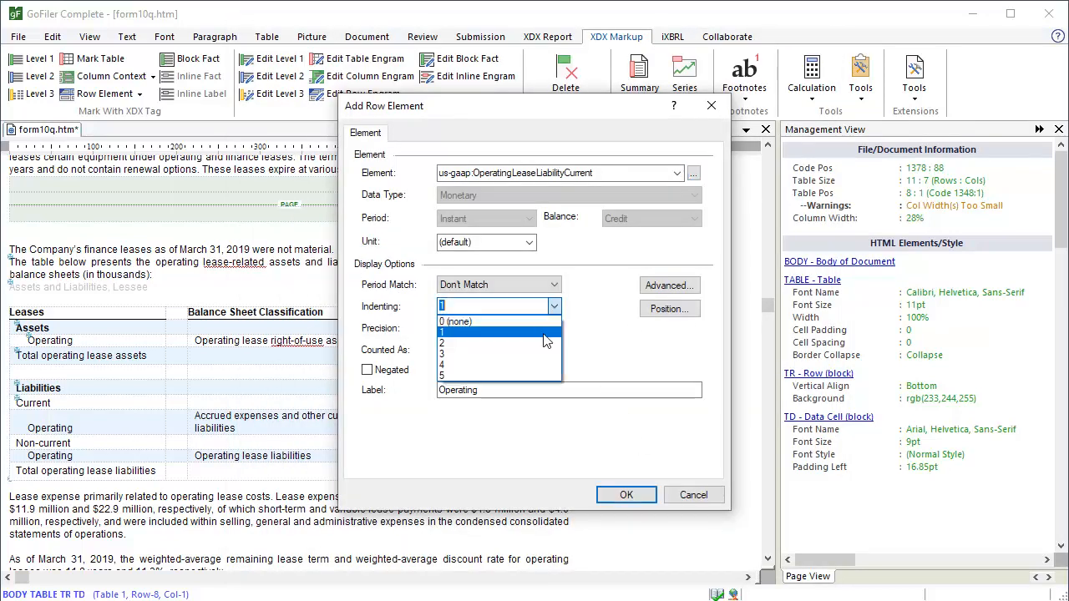
pyautogui.click(551, 343)
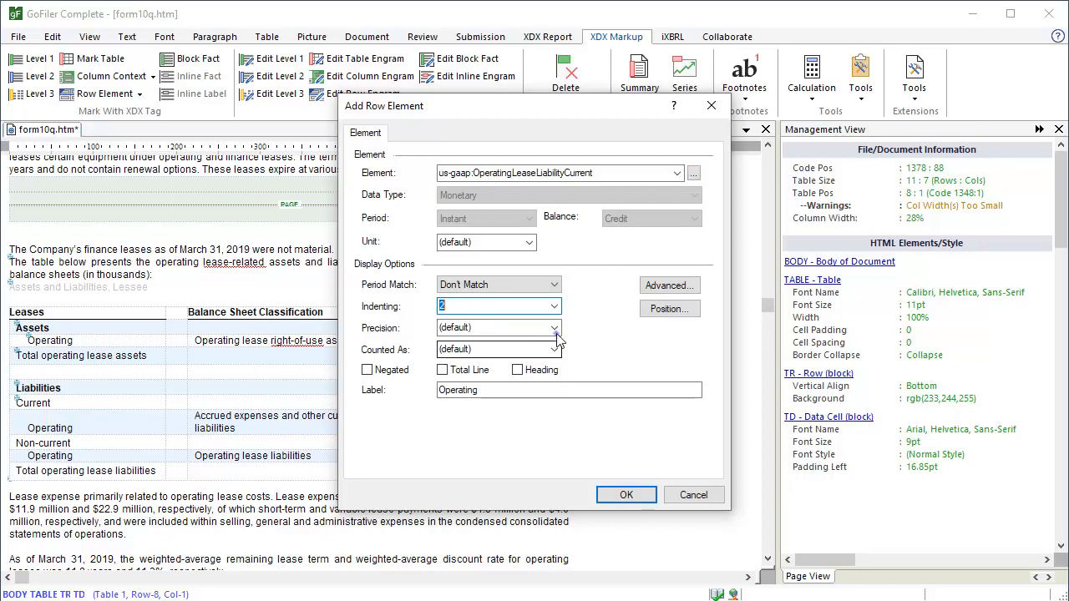
pyautogui.click(554, 328)
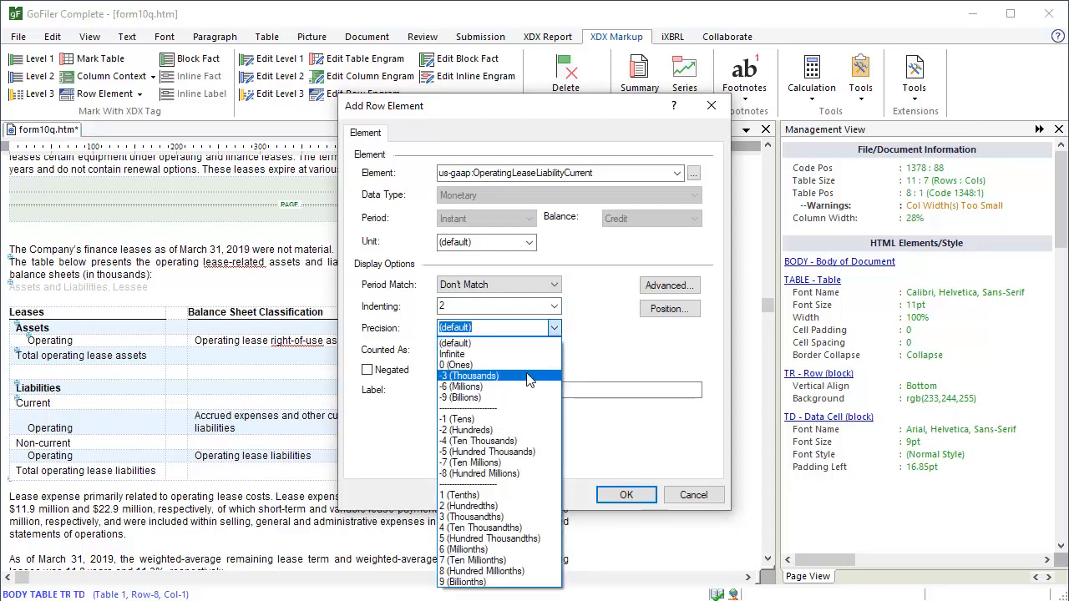
pyautogui.click(528, 376)
pyautogui.click(554, 350)
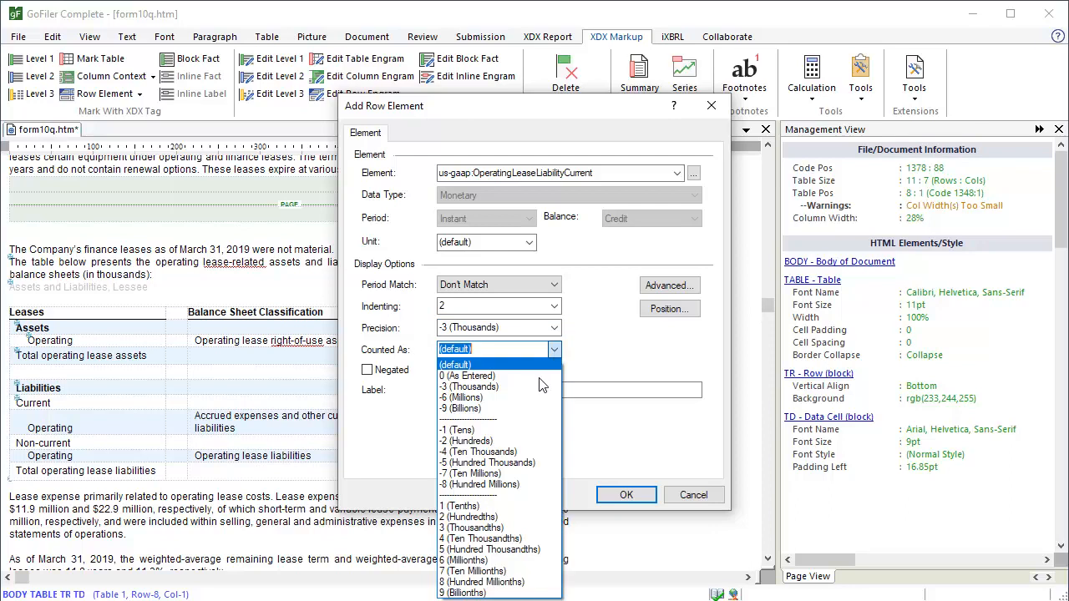
pyautogui.click(543, 387)
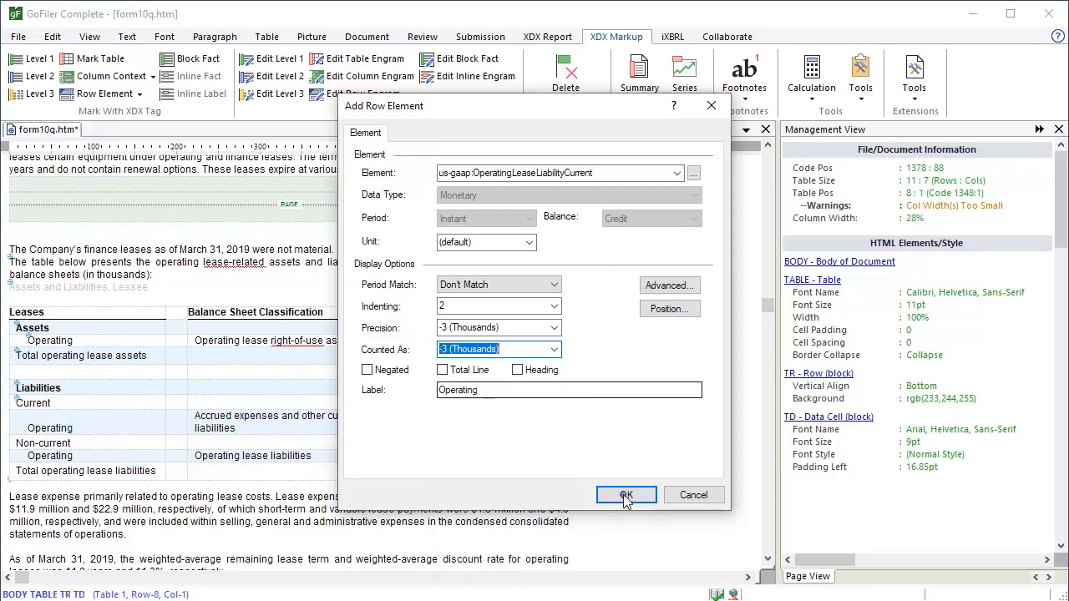
pyautogui.click(626, 496)
# - Add a row element to the Non-current row, choosing LiabilitiesNoncurrentAbstract from a library search for "non current liabilities" with Abstract set to Yes
pyautogui.click(98, 446)
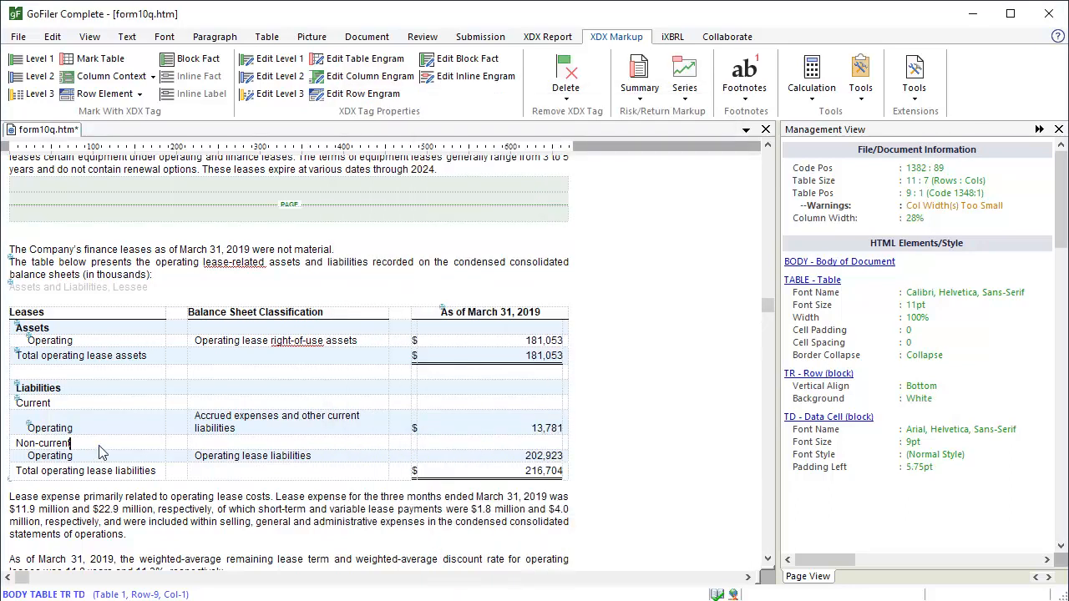
pyautogui.click(105, 96)
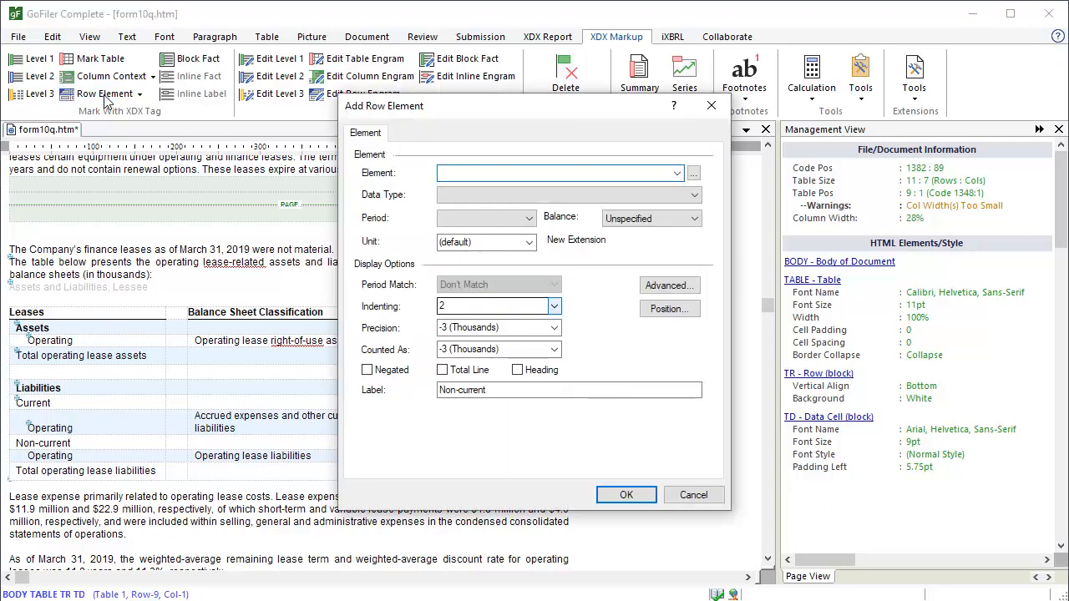
pyautogui.click(693, 173)
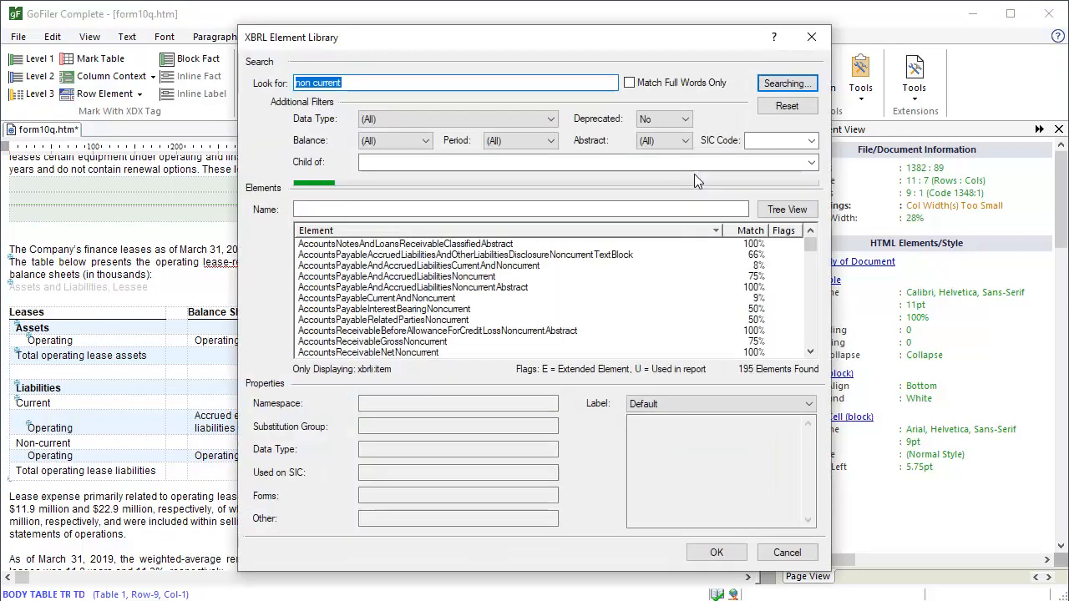
pyautogui.click(467, 85)
pyautogui.write('liabilities')
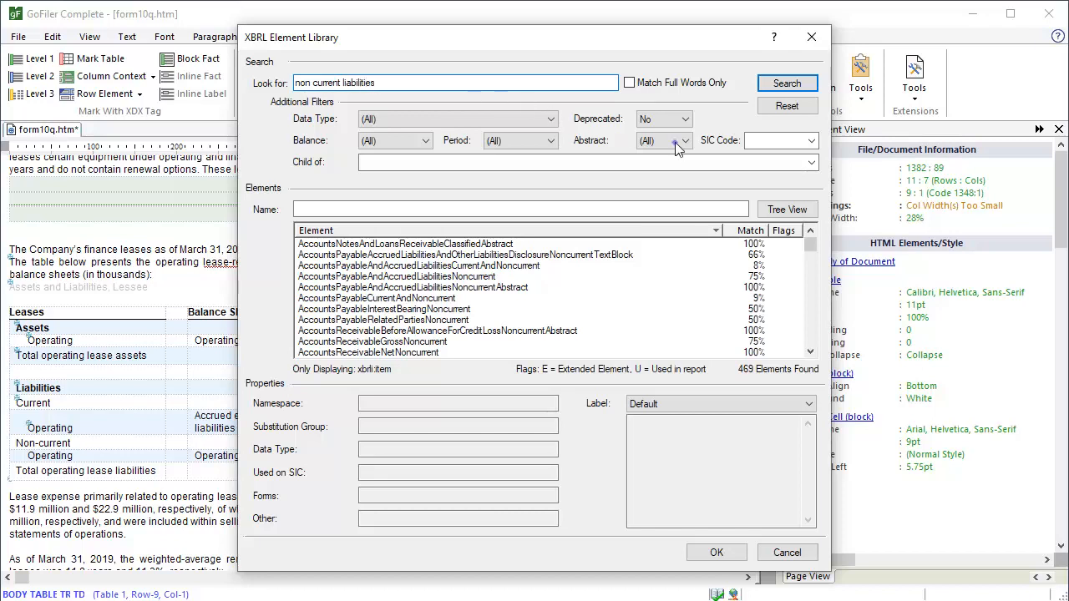
pyautogui.click(676, 148)
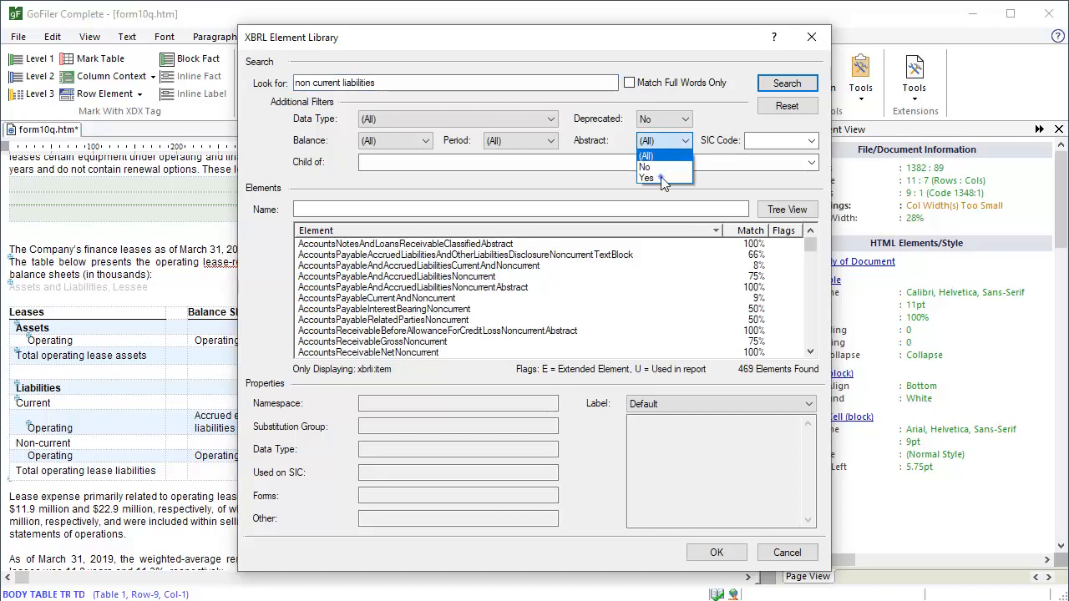
pyautogui.click(660, 176)
pyautogui.click(787, 84)
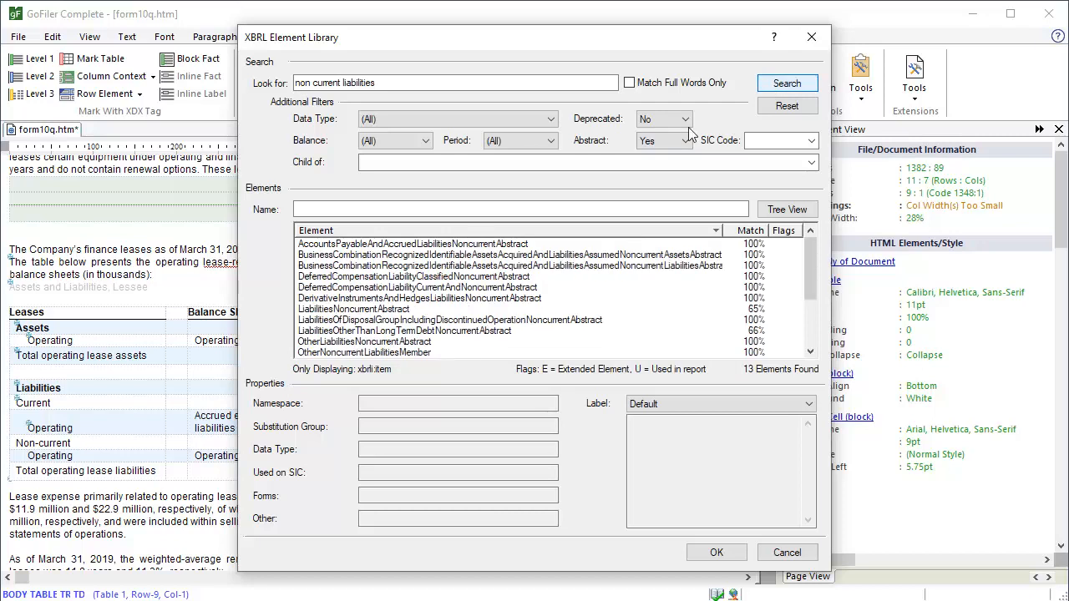
pyautogui.click(375, 310)
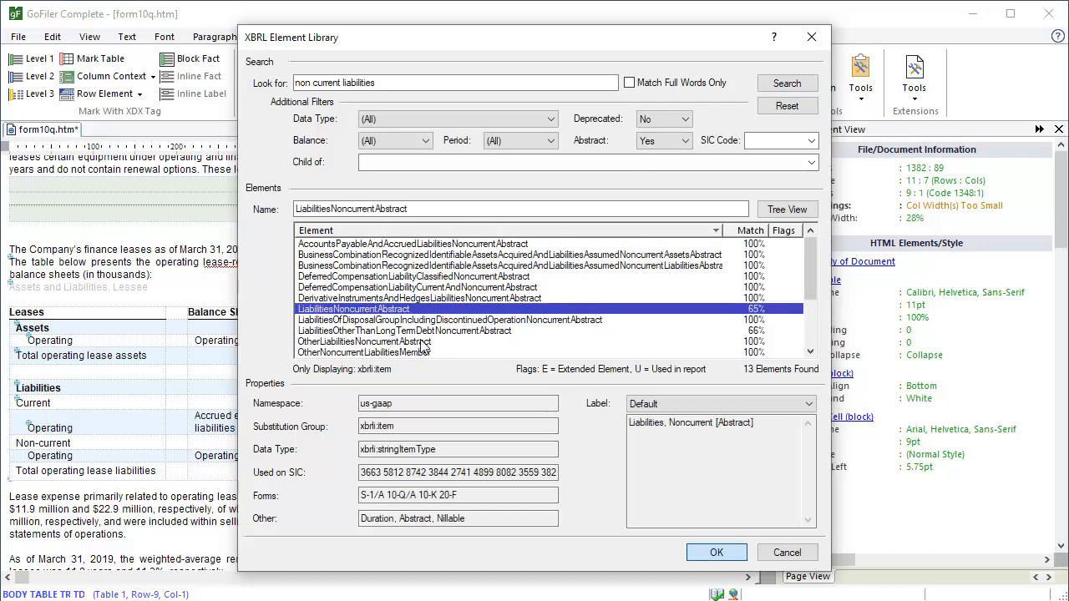
pyautogui.click(731, 558)
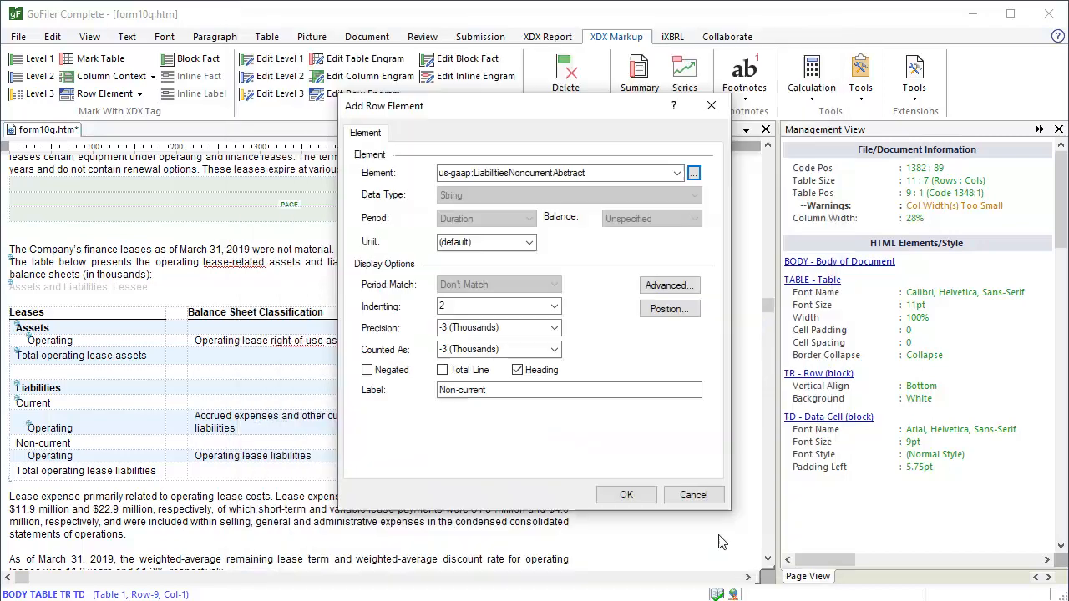
# - Set the Non-current row element's indenting to 1 and apply it
pyautogui.click(554, 307)
pyautogui.click(543, 331)
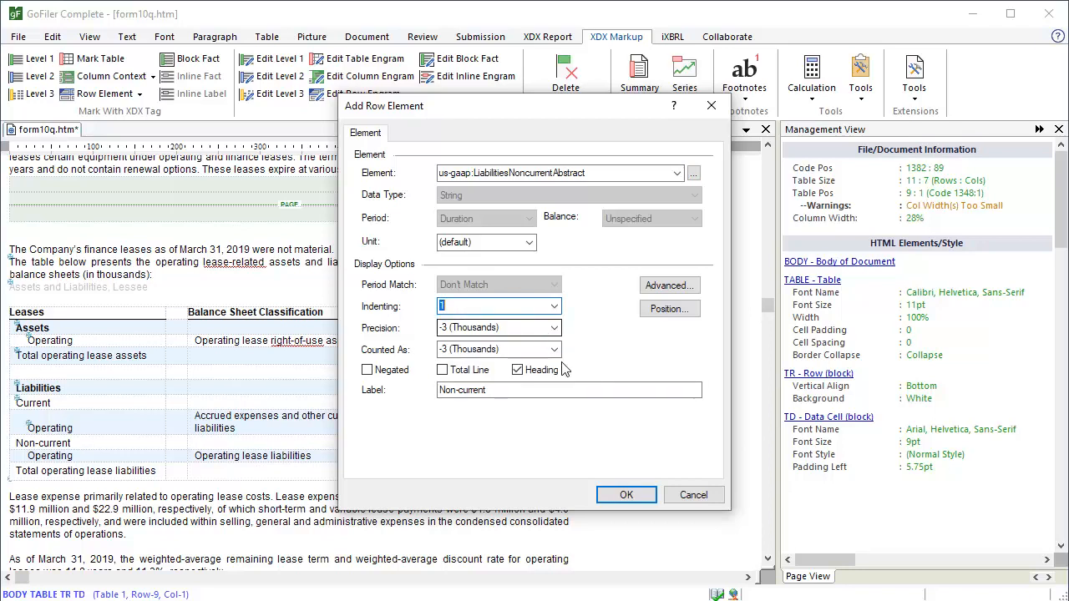
pyautogui.click(628, 495)
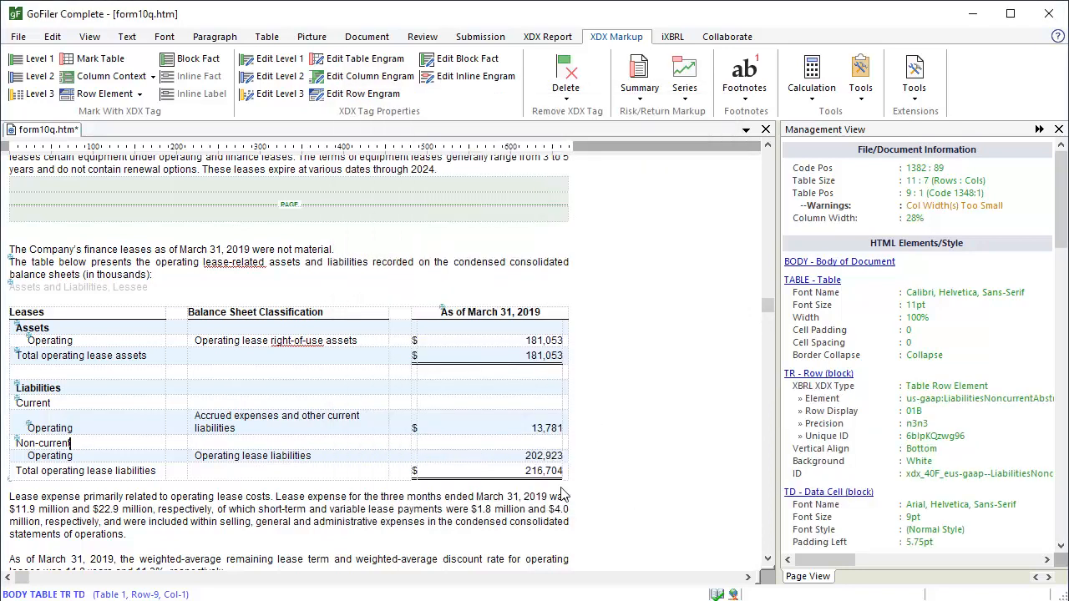
# - Add a row element to the Operating row under Non-current, choosing OperatingLeaseLiabilityNoncurrent from a library search for "operating lease liability"
pyautogui.click(79, 455)
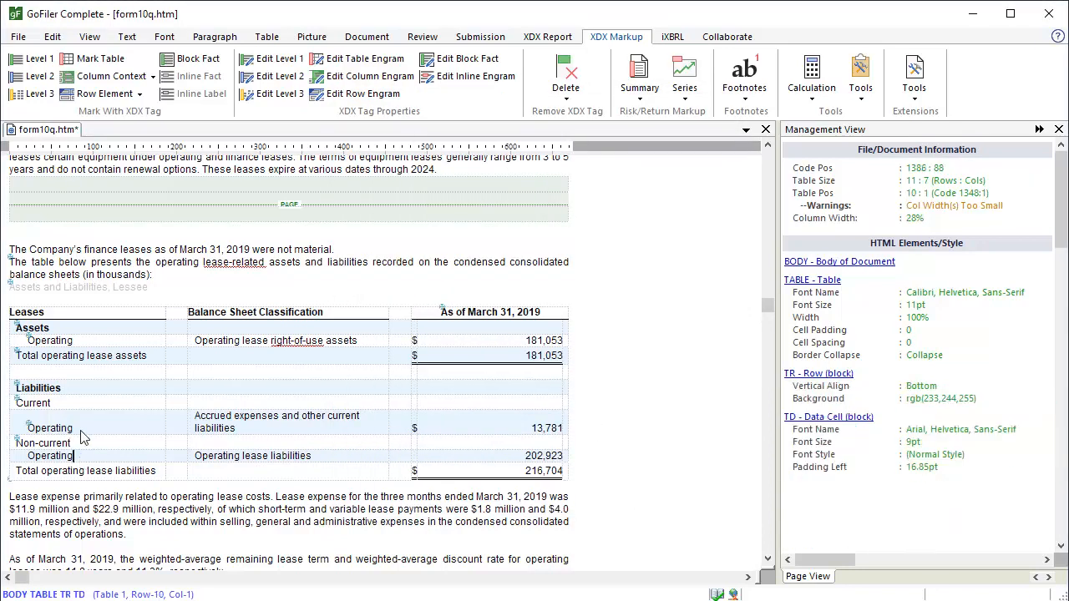
pyautogui.click(105, 95)
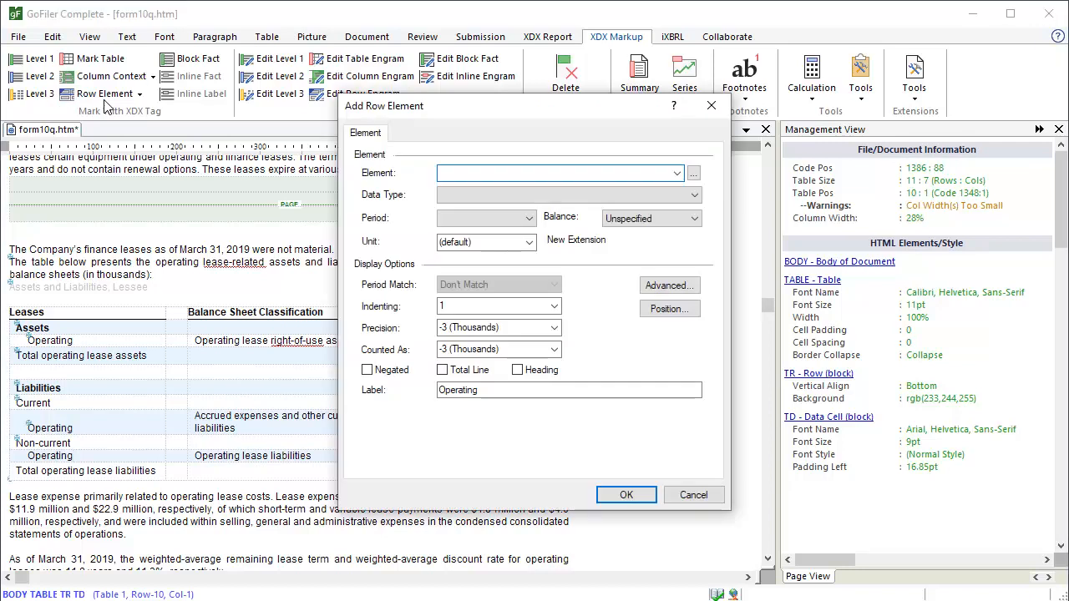
pyautogui.click(694, 174)
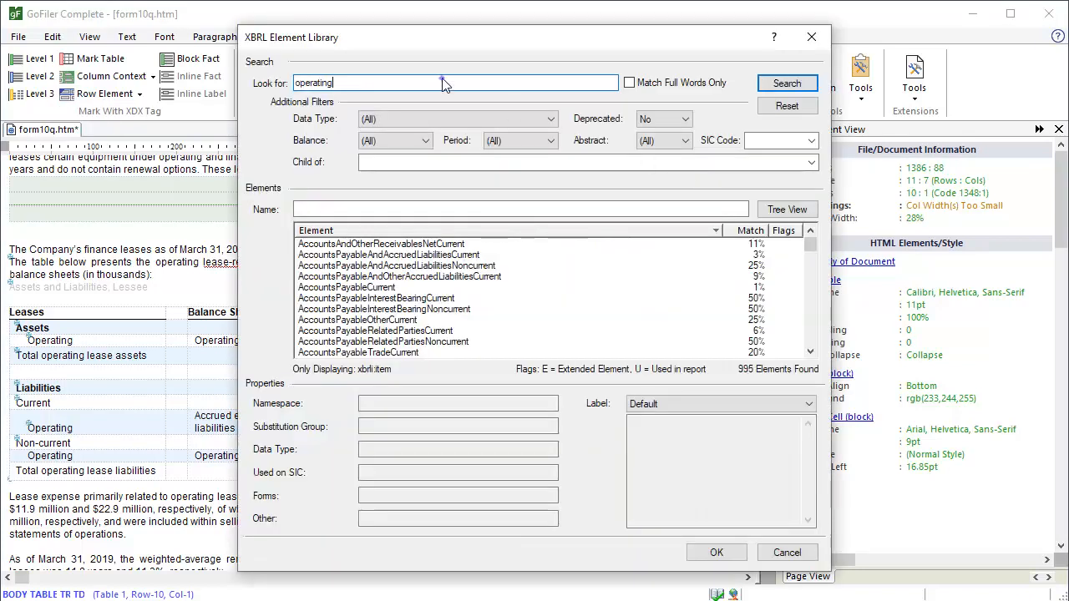
pyautogui.write('lease liability')
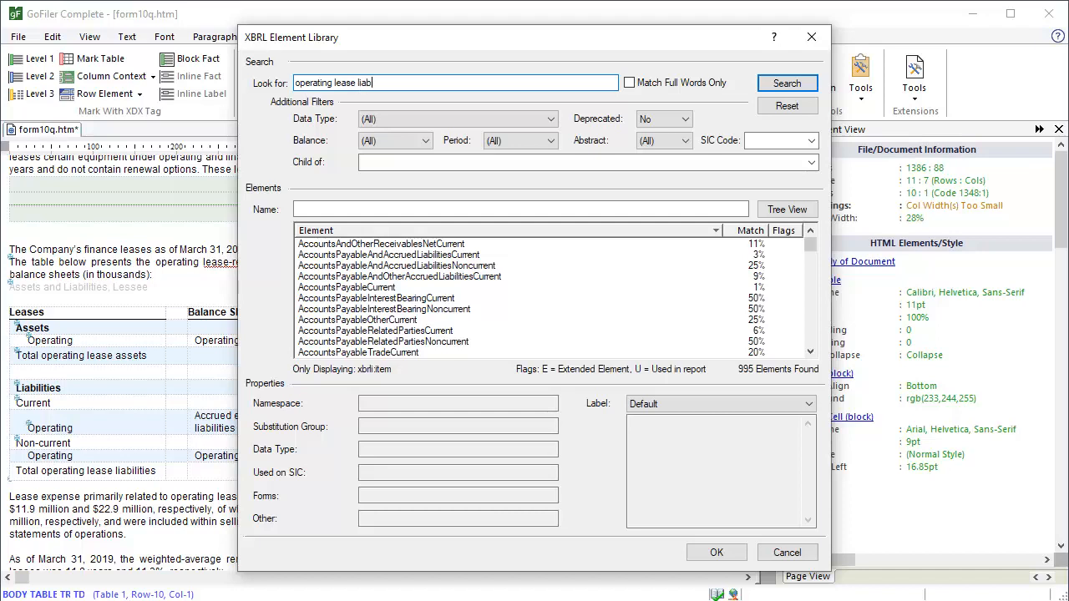
pyautogui.click(785, 83)
pyautogui.moveTo(809, 241); pyautogui.dragTo(814, 313)
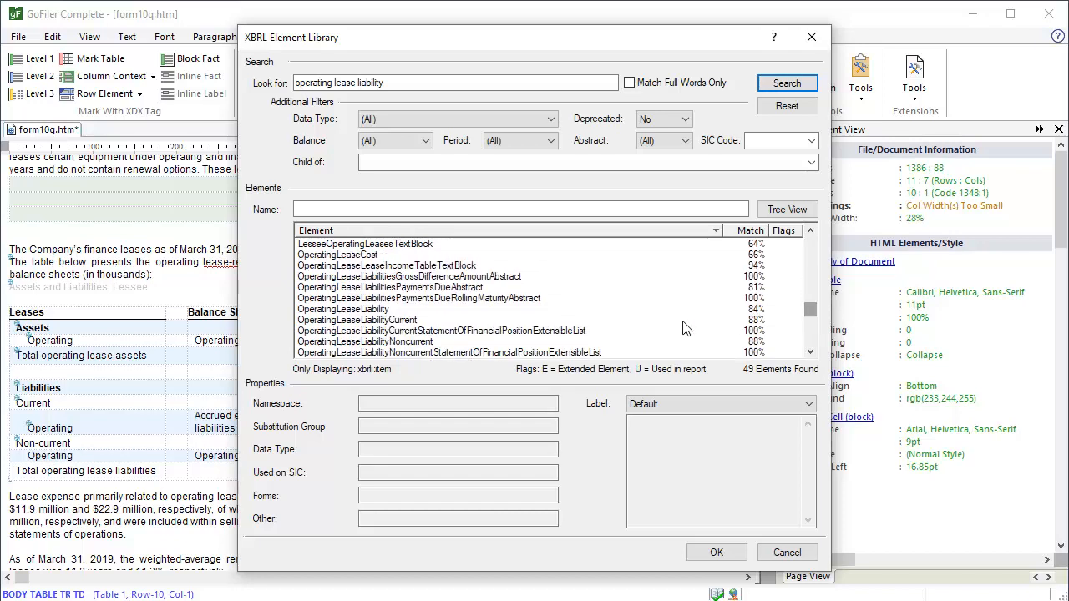
pyautogui.click(419, 343)
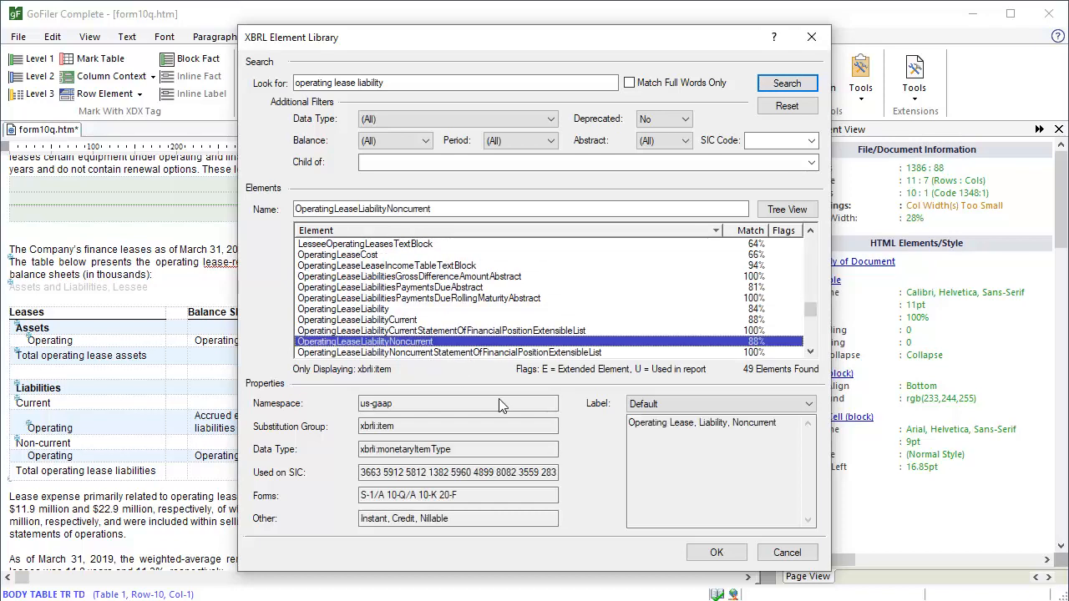
pyautogui.click(718, 553)
# - Set the non-current Operating row element's indenting to 2 and apply it
pyautogui.click(555, 308)
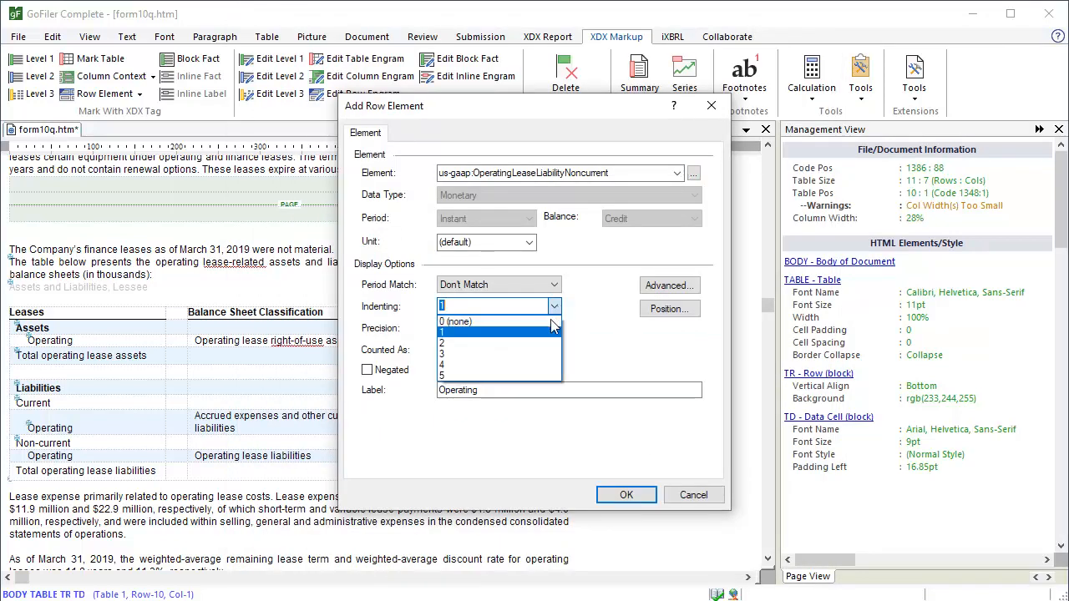
pyautogui.click(543, 343)
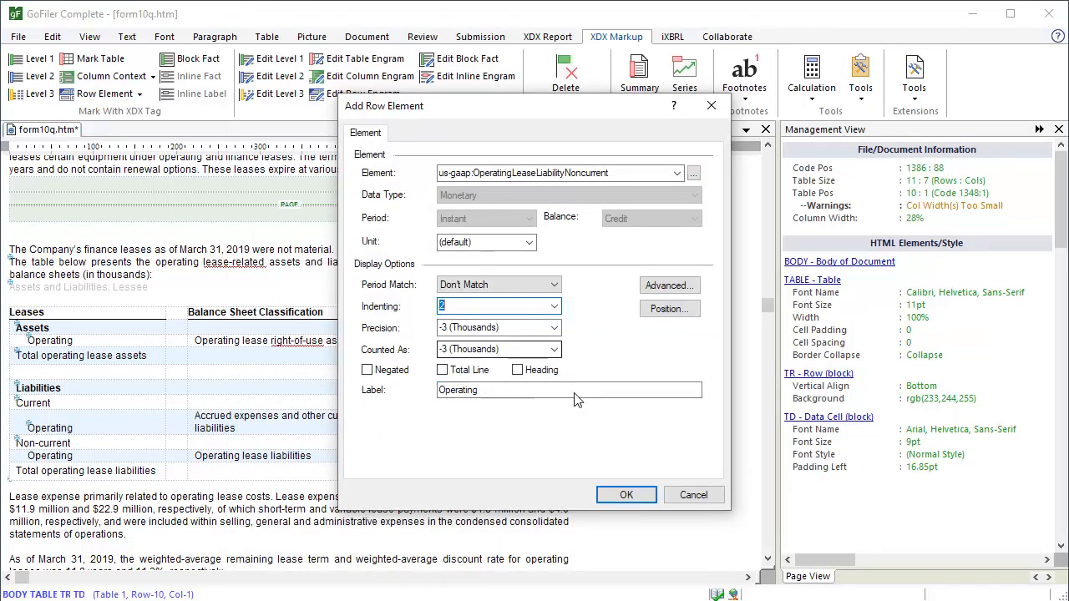
pyautogui.click(641, 496)
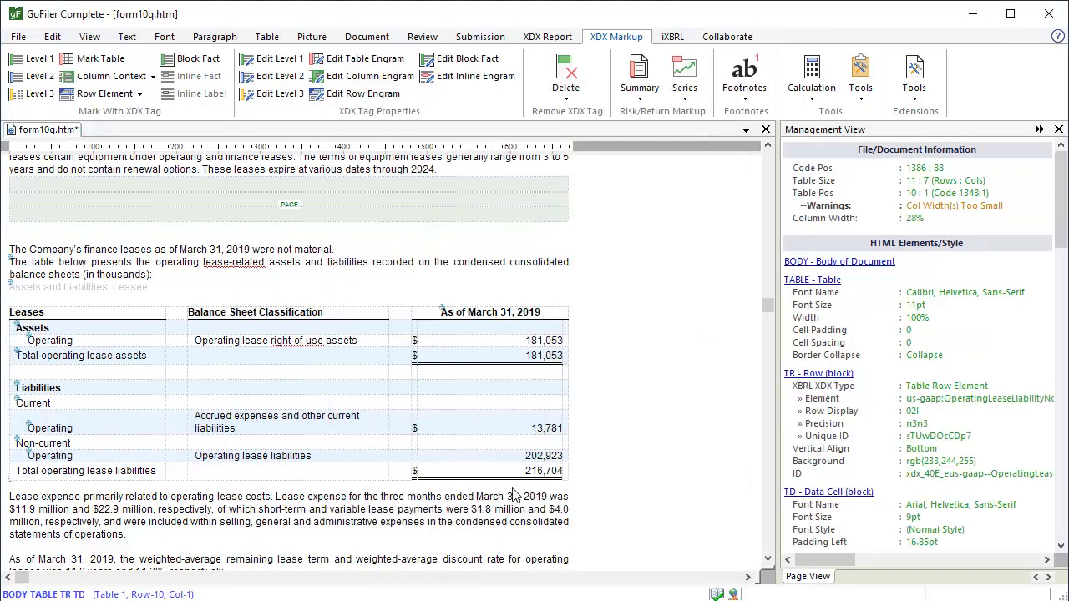
# - Add a row element to the Total operating lease liabilities row, choosing OperatingLeaseLiability from the library search on the row's label
pyautogui.click(162, 472)
pyautogui.click(101, 93)
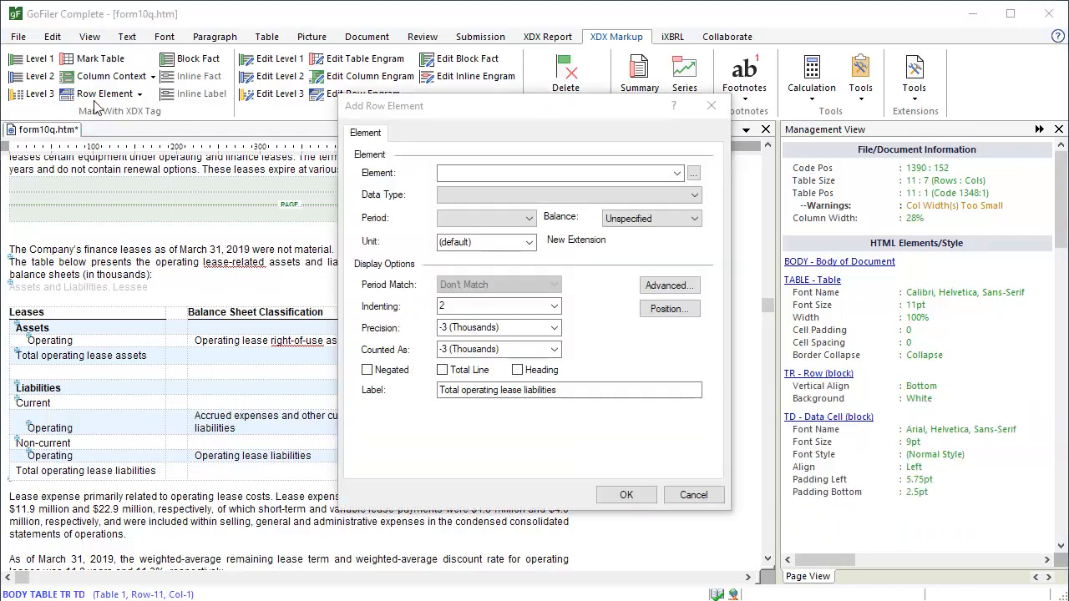
pyautogui.click(692, 172)
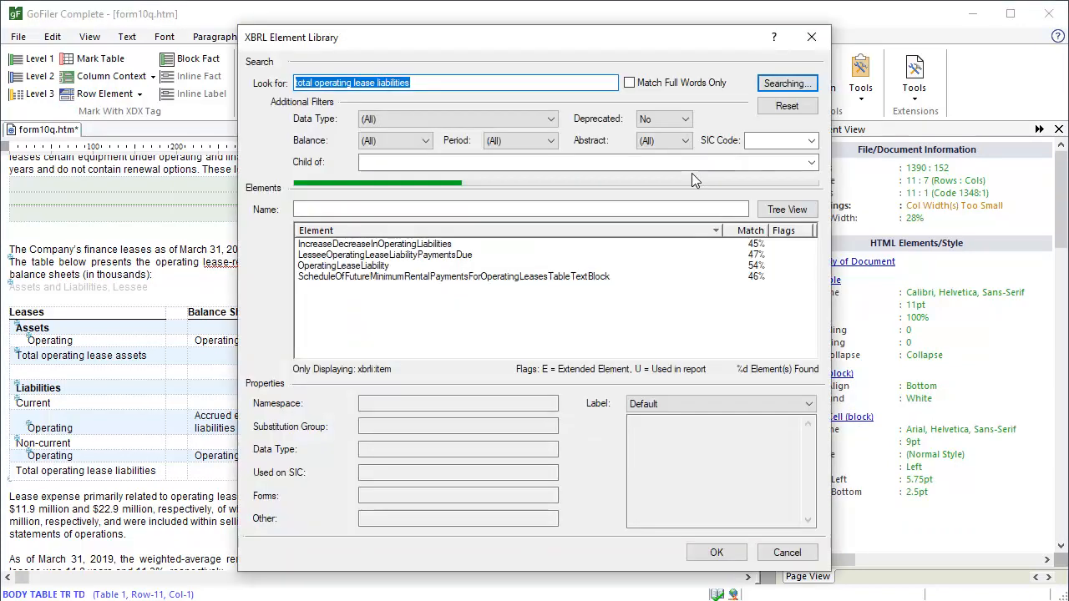
pyautogui.click(373, 267)
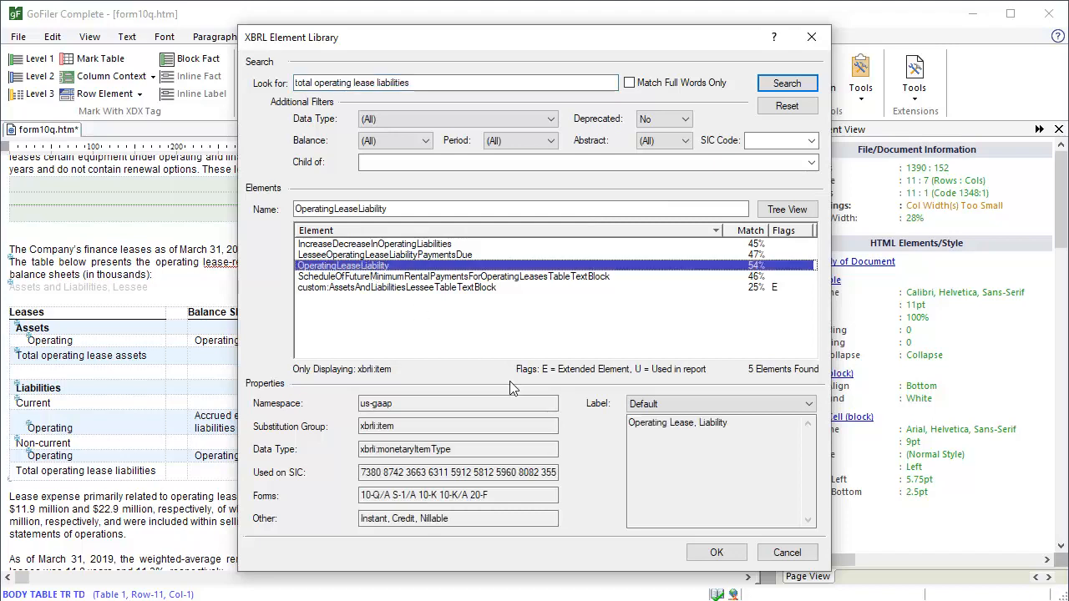
pyautogui.click(717, 553)
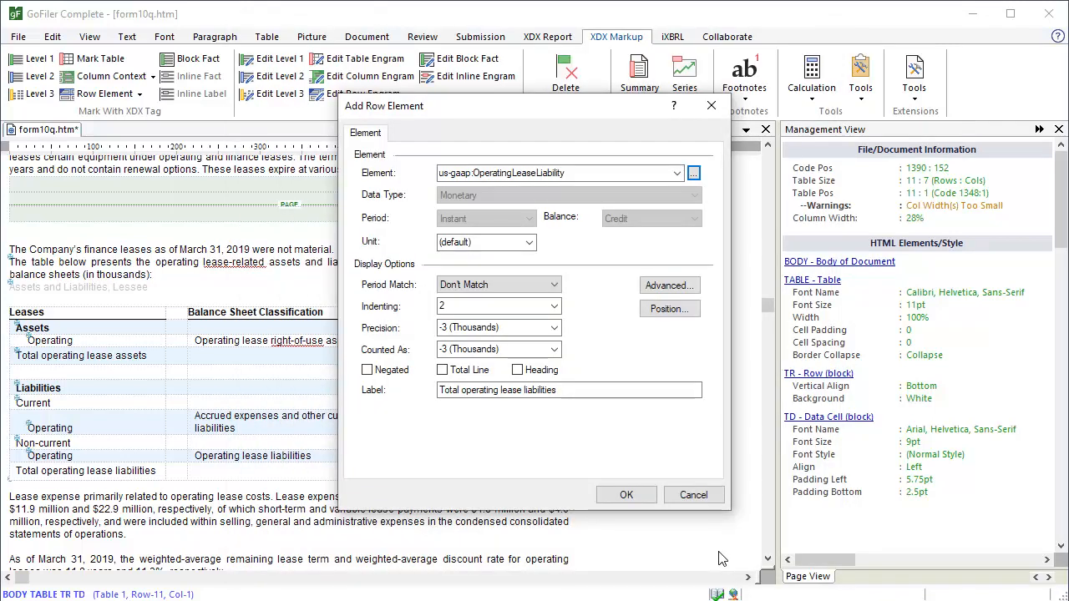
# - Mark the Total operating lease liabilities row element as a Total Line, set its indenting to 1, and apply it
pyautogui.click(465, 372)
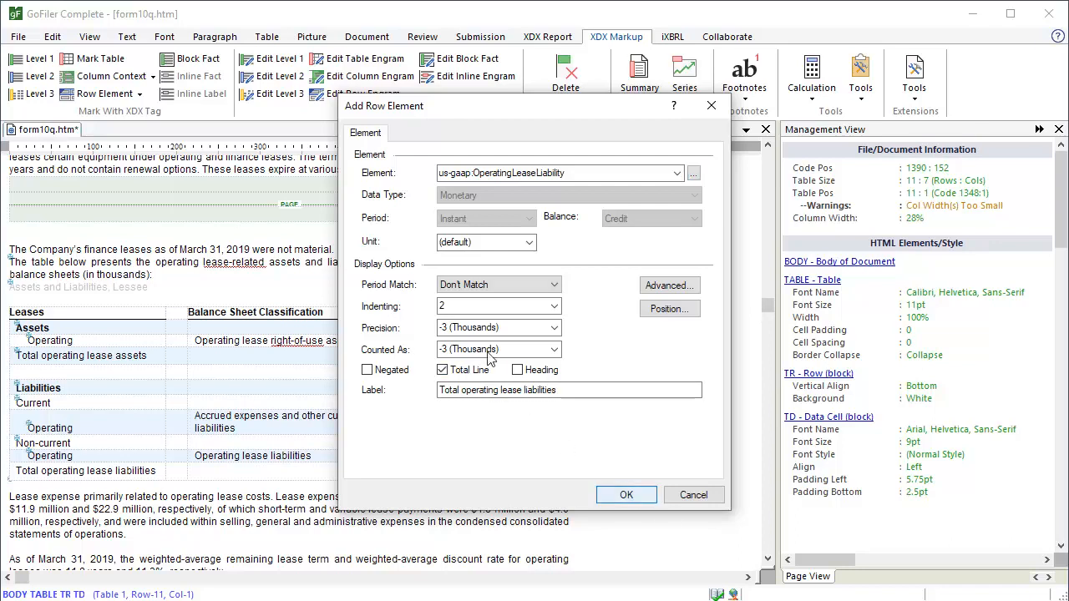
pyautogui.click(556, 306)
pyautogui.click(547, 329)
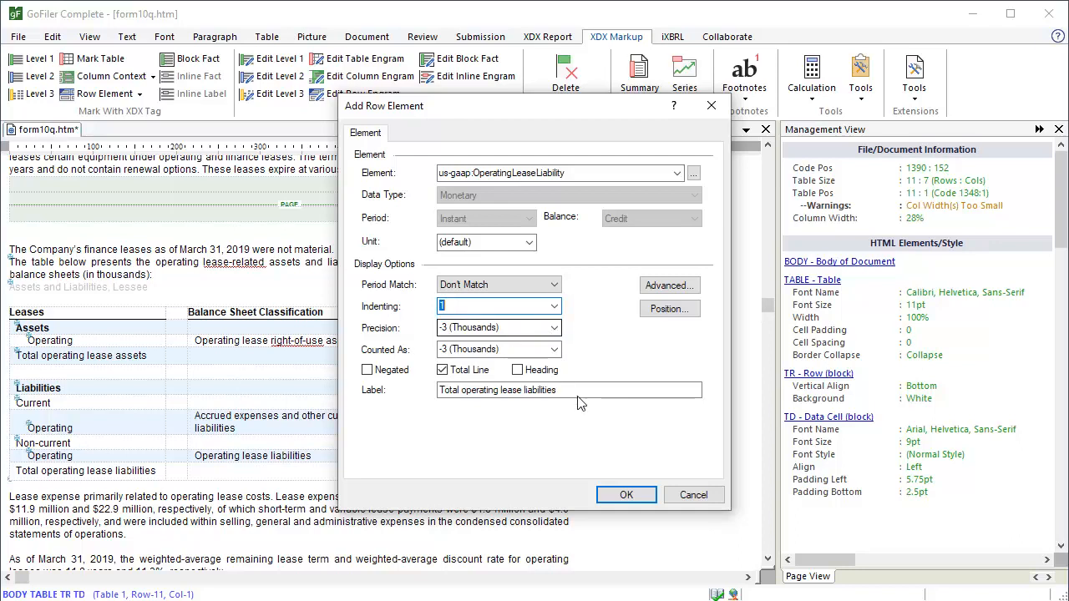
pyautogui.click(625, 496)
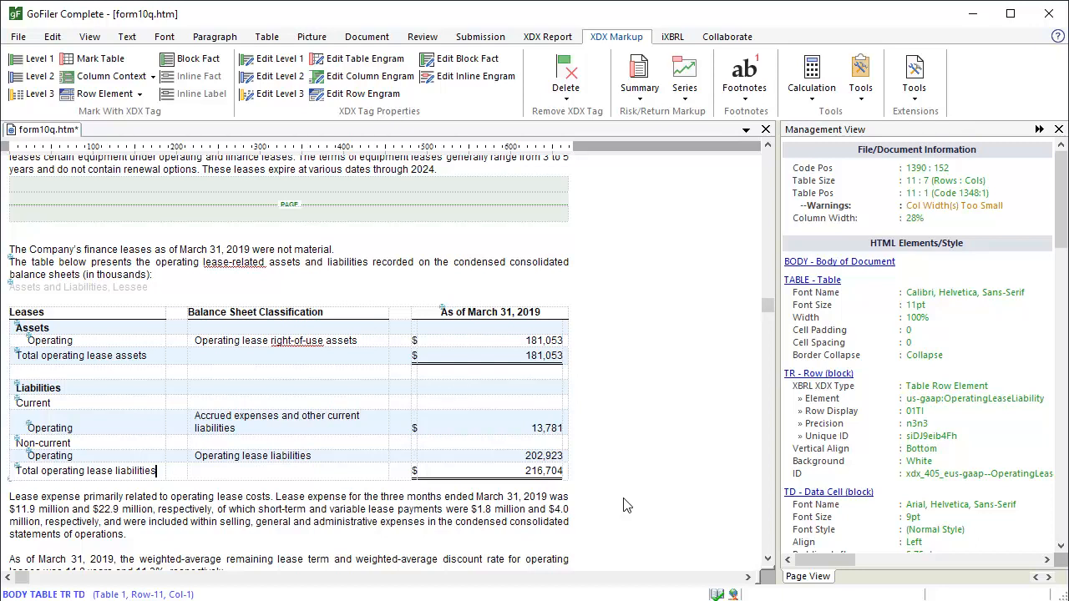
# - Create a calculation from the current Operating, non-current Operating and Total operating lease liabilities rows
pyautogui.click(7, 426)
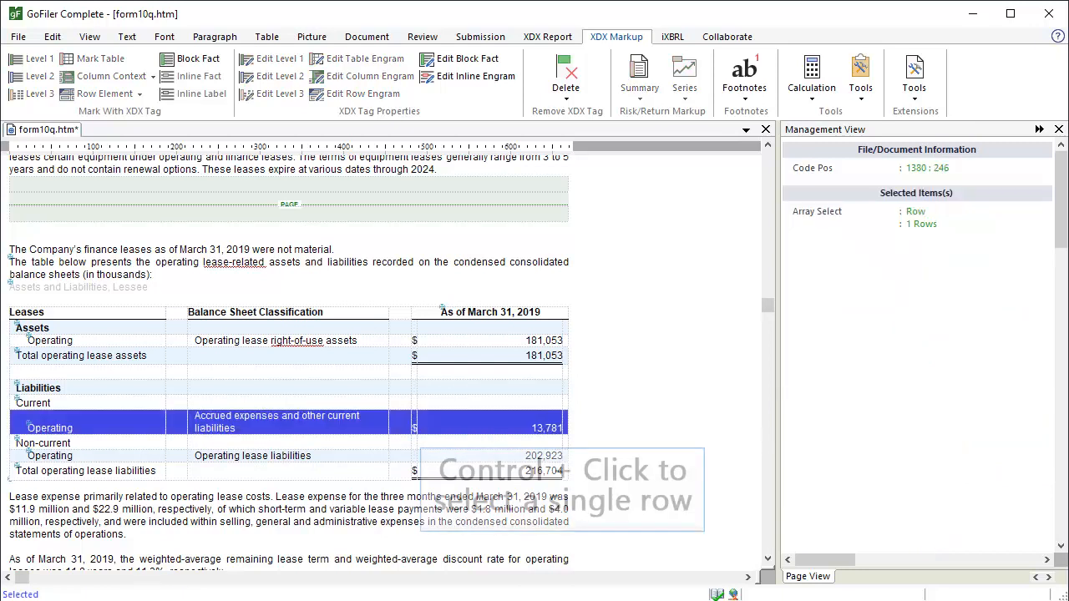
pyautogui.keyDown('ctrl'); pyautogui.click(7, 456); pyautogui.keyUp('ctrl')
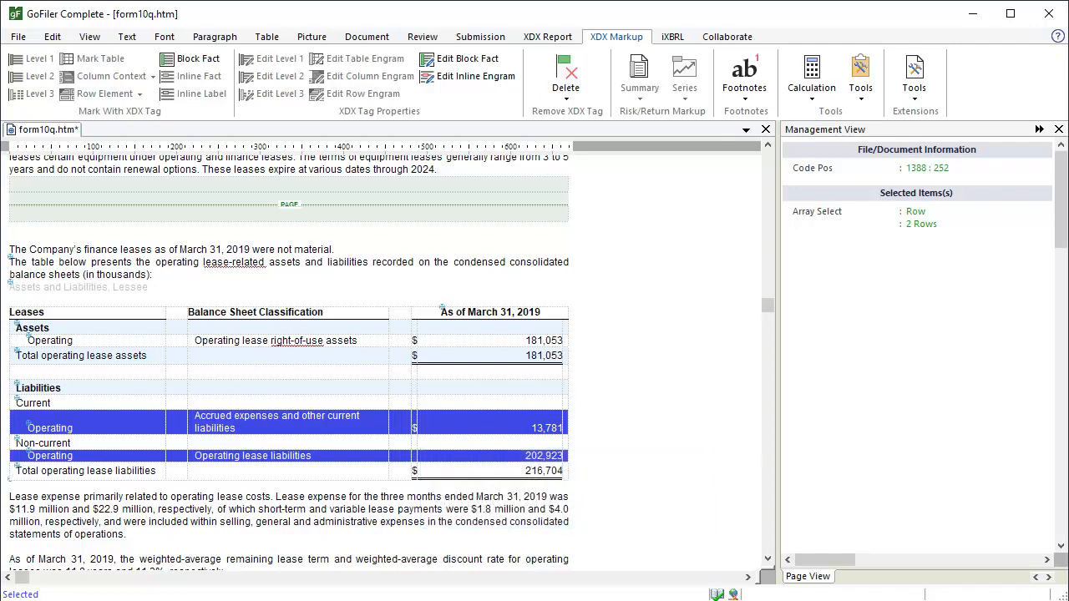
pyautogui.keyDown('ctrl'); pyautogui.click(7, 471); pyautogui.keyUp('ctrl')
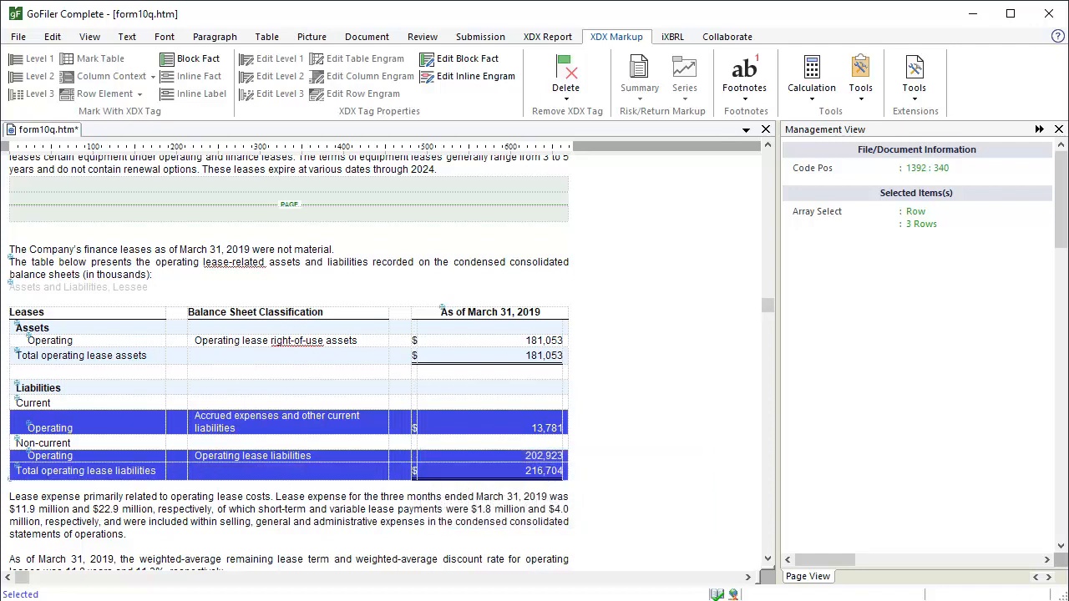
pyautogui.click(810, 75)
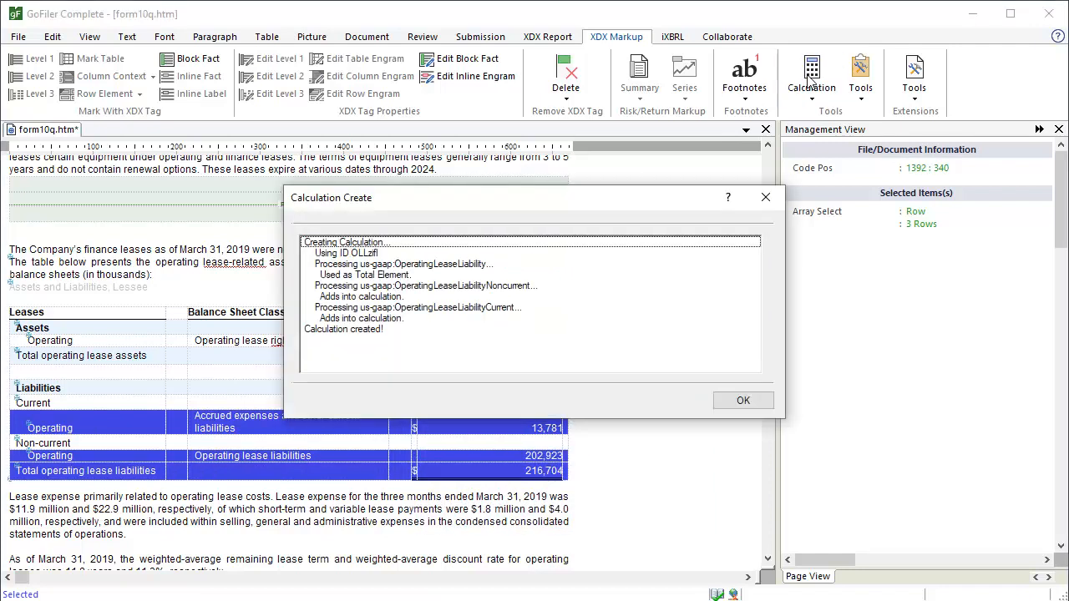
pyautogui.click(725, 401)
pyautogui.click(387, 488)
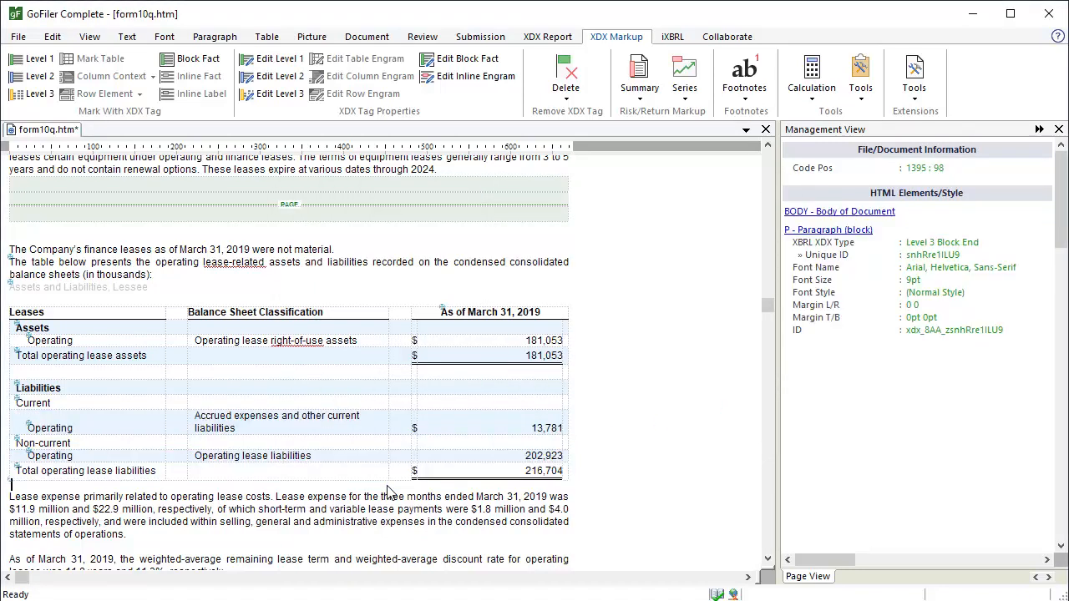
# - Add a column context to the Operating Leases header of the lease maturity table using the preset "At the end of Q1"
pyautogui.moveTo(769, 311); pyautogui.dragTo(770, 321)
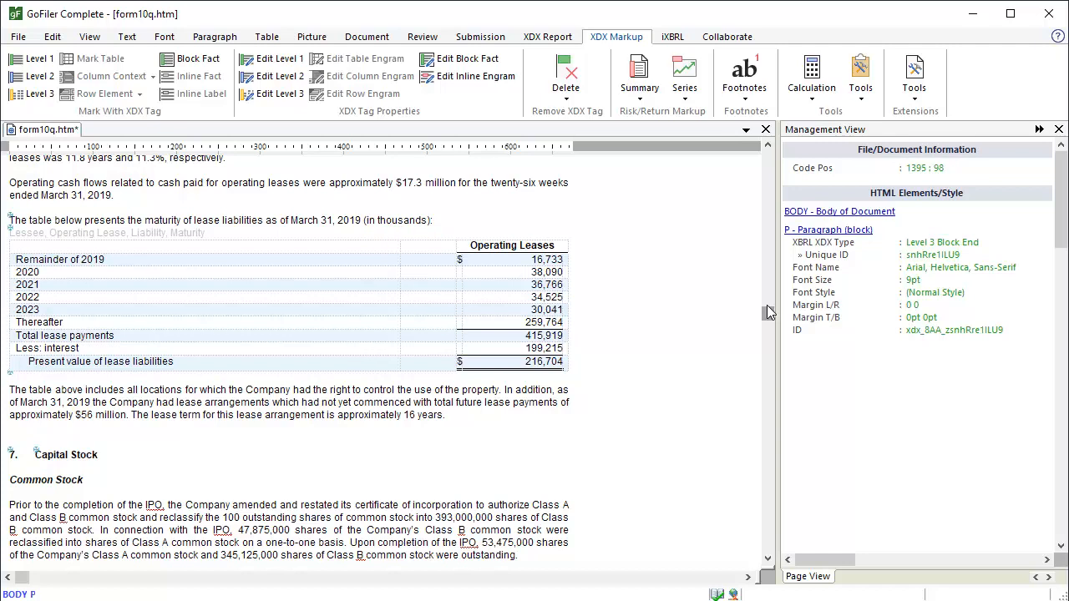
pyautogui.click(558, 249)
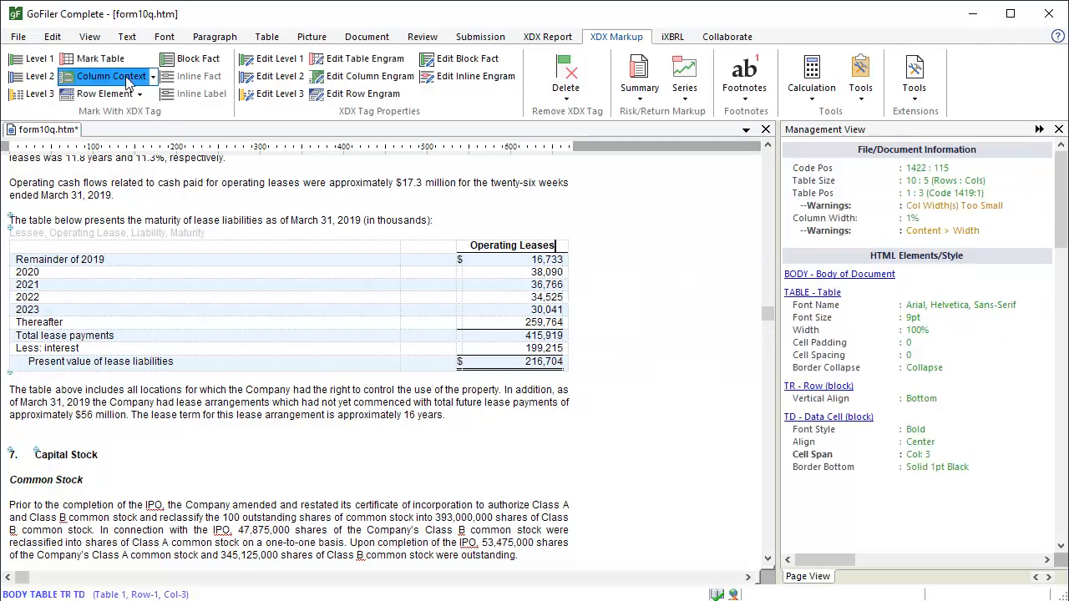
pyautogui.click(125, 77)
pyautogui.click(686, 175)
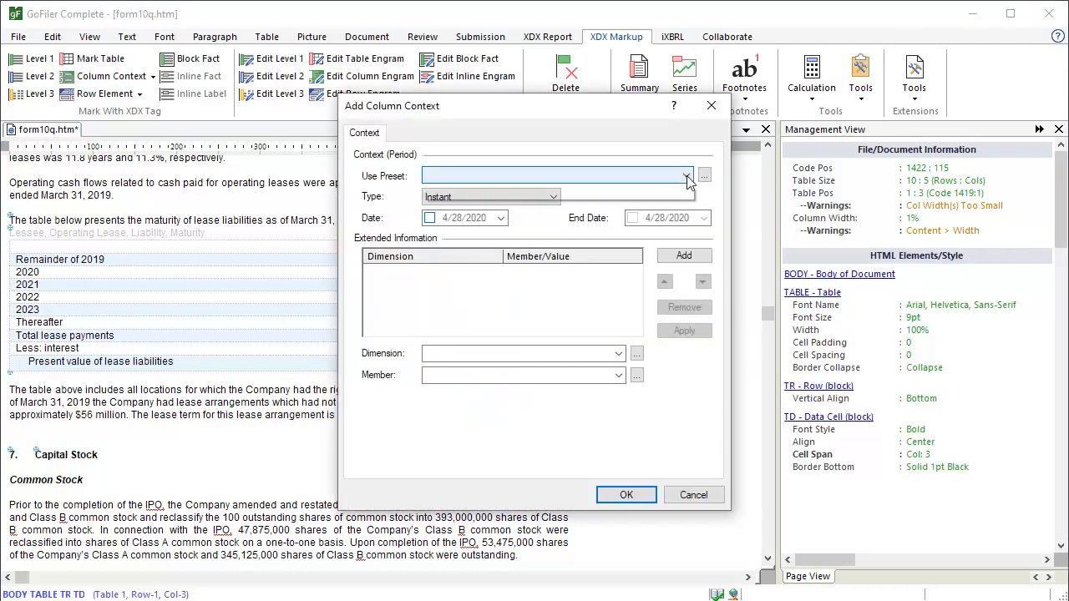
pyautogui.click(627, 310)
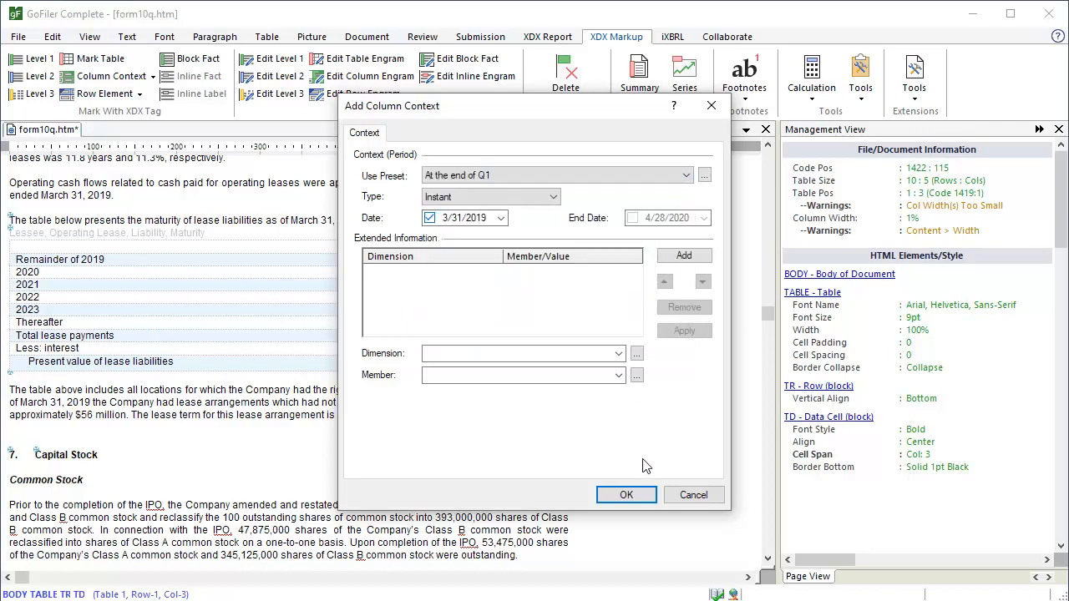
pyautogui.click(626, 495)
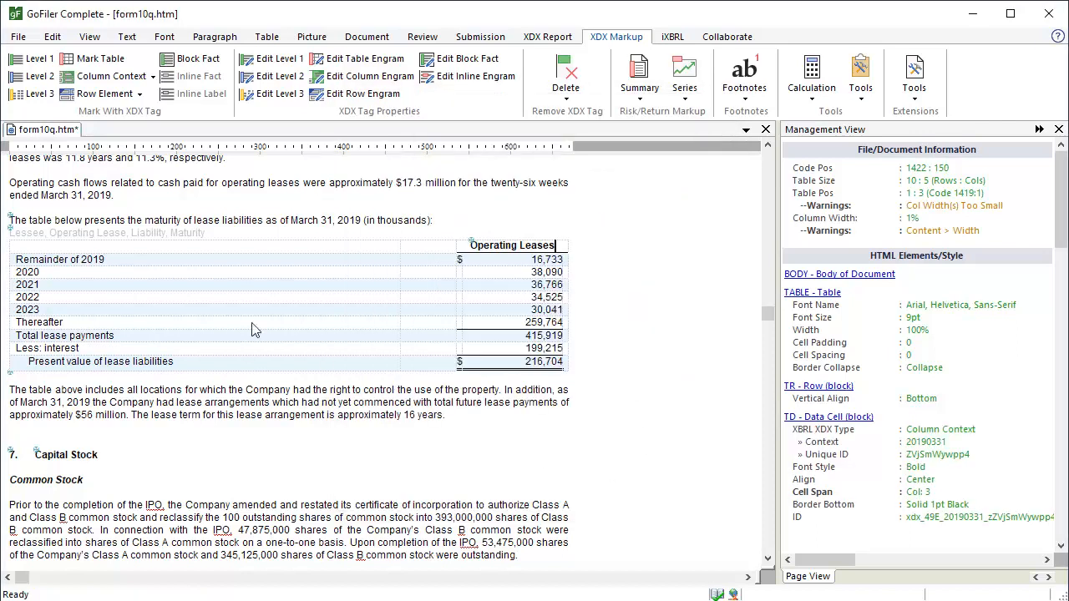
# - Add a row element to the Remainder of 2019 row, choosing LesseeOperatingLeaseLiabilityPaymentsRemainderOfFiscalYear from a library search for "remainder"
pyautogui.click(112, 263)
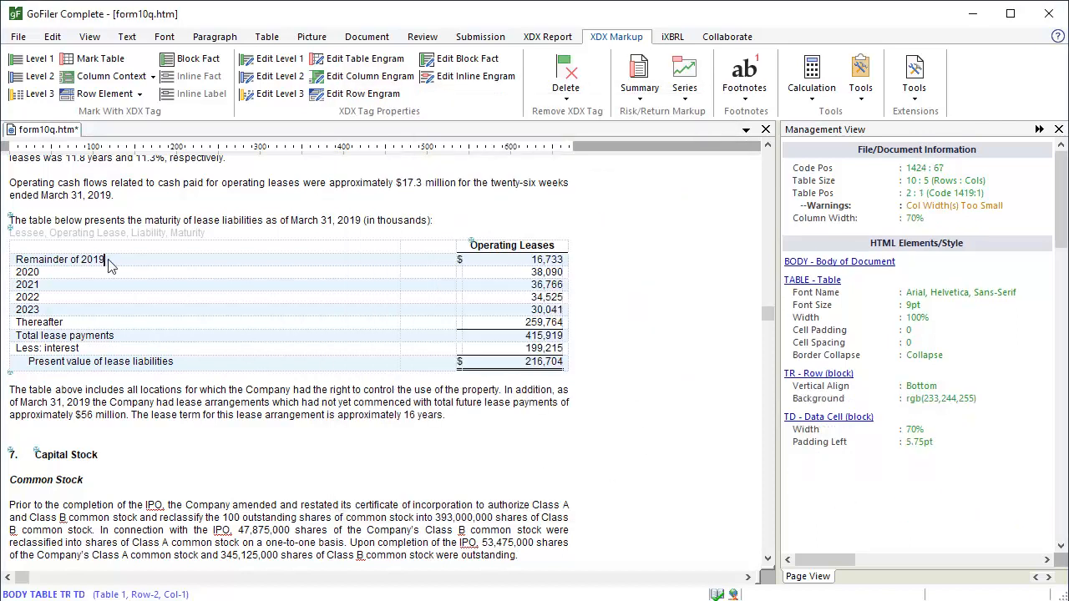
pyautogui.click(120, 95)
pyautogui.click(693, 173)
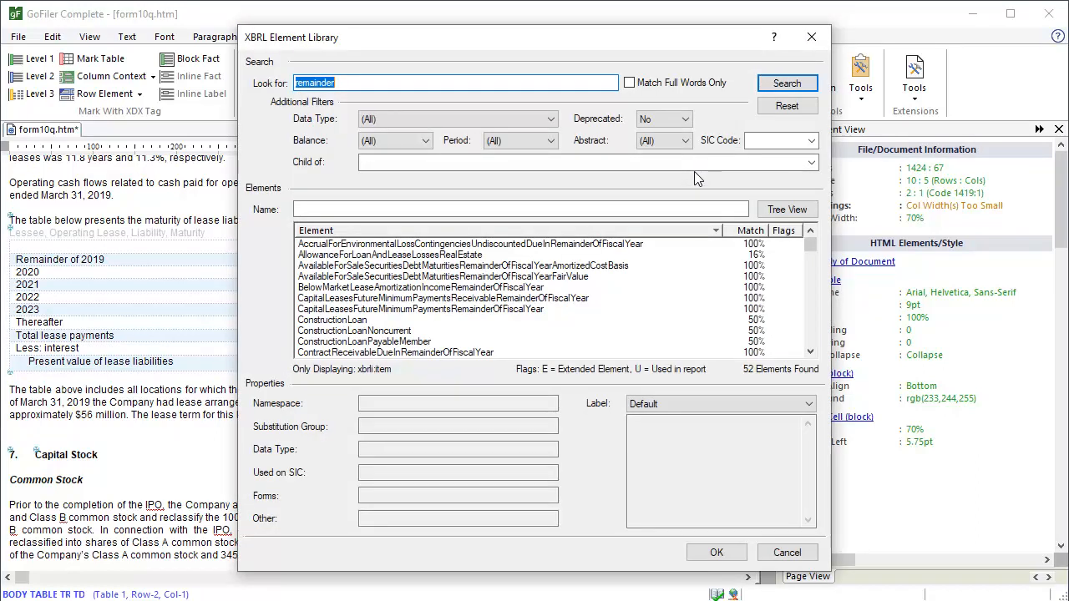
pyautogui.moveTo(810, 244); pyautogui.dragTo(814, 290)
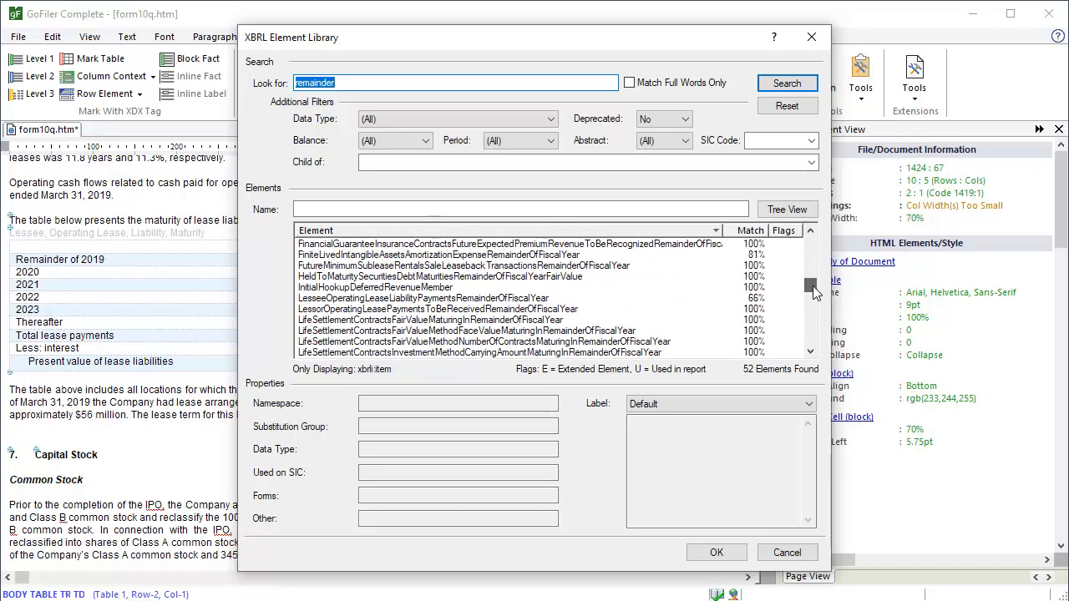
pyautogui.click(535, 298)
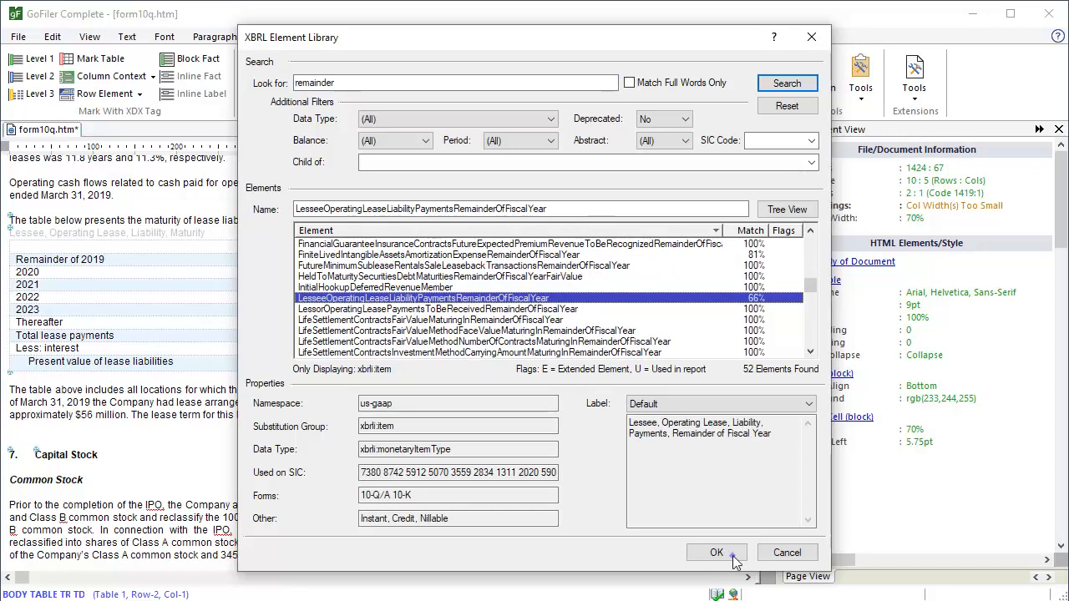
pyautogui.click(733, 558)
# - Set the Remainder of 2019 row element's precision to -3 (Thousands) and Counted As to -3 (Thousands), and apply it
pyautogui.click(557, 329)
pyautogui.click(556, 329)
pyautogui.click(541, 376)
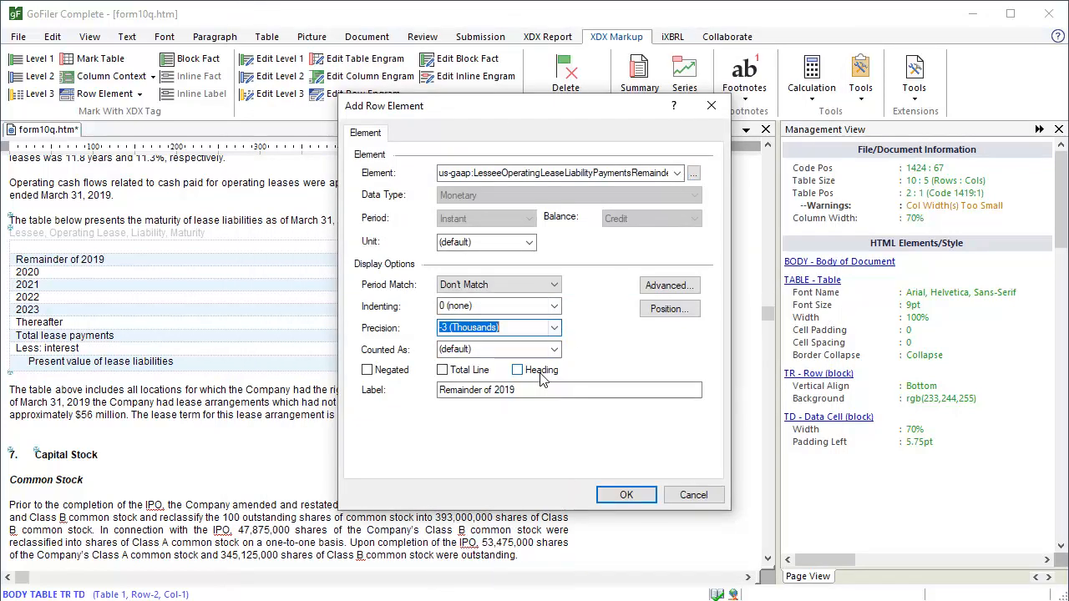
pyautogui.click(556, 350)
pyautogui.click(556, 350)
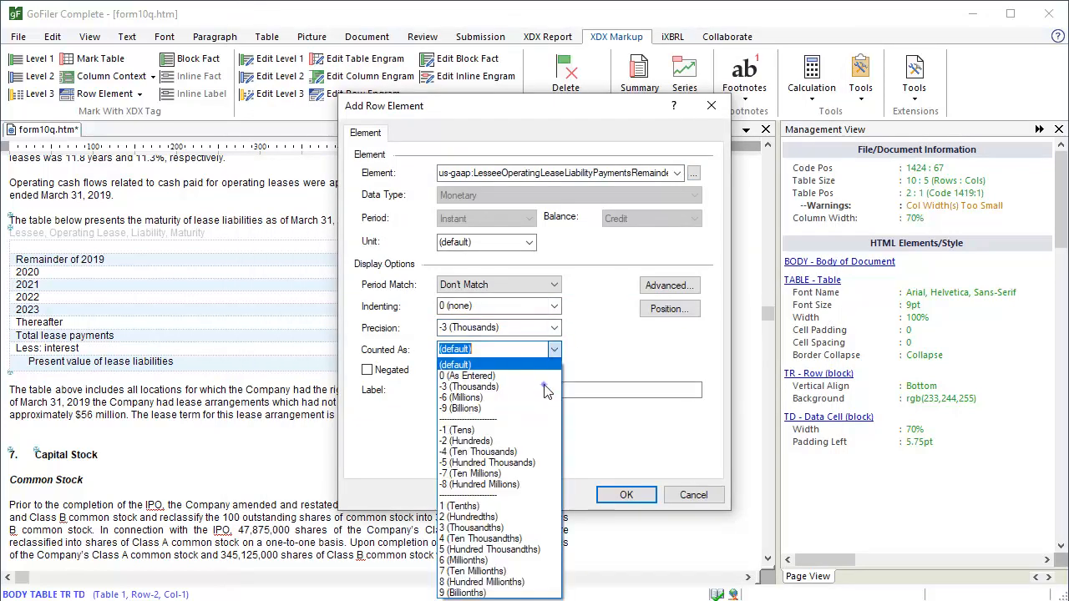
pyautogui.click(544, 387)
pyautogui.click(626, 495)
# - Add a row element to the 2020 row, choosing LesseeOperatingLeaseLiabilityPaymentsDueYearTwo from a library search for "operating lease liability payments"
pyautogui.click(41, 271)
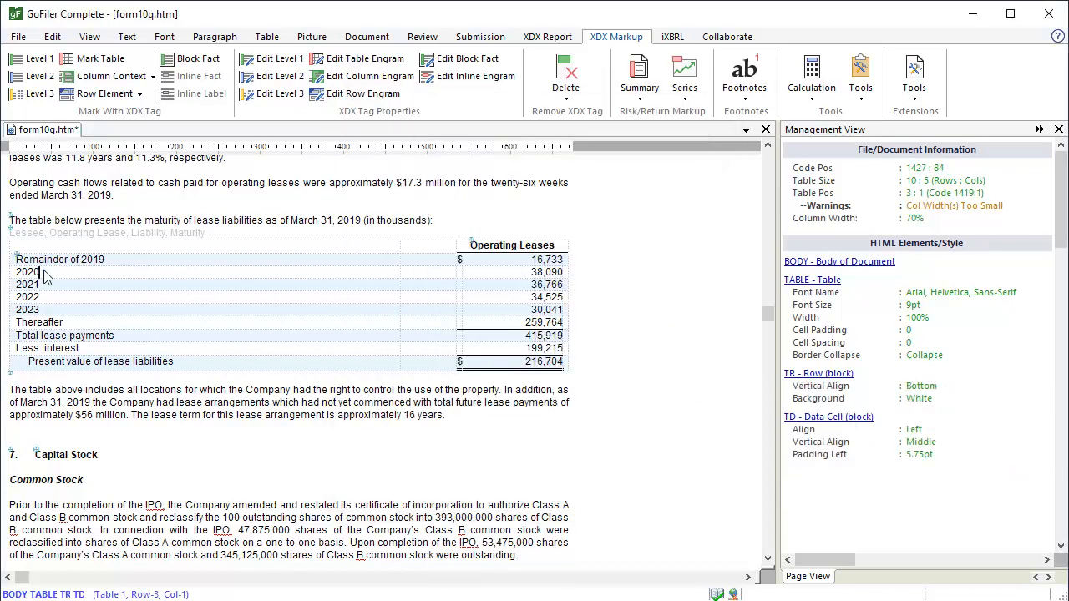
pyautogui.click(112, 95)
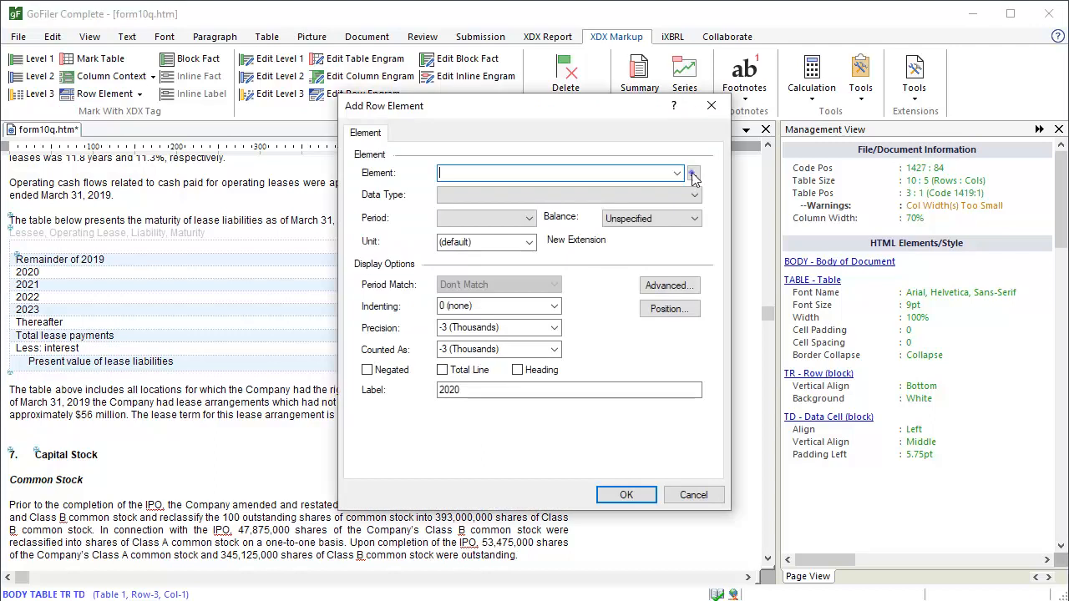
pyautogui.click(694, 173)
pyautogui.write('oper')
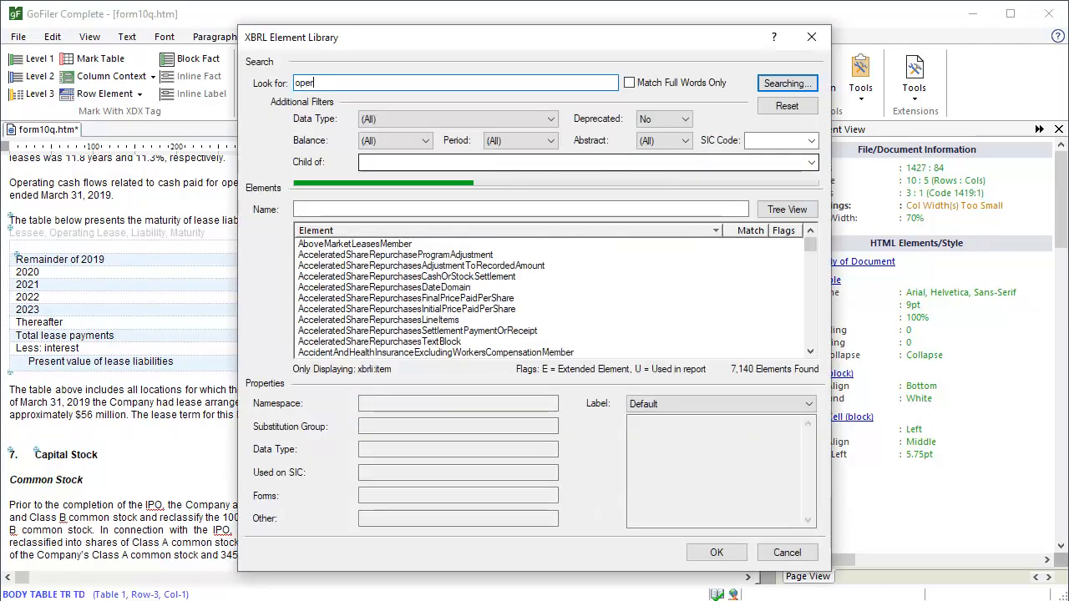
pyautogui.write('ating lease liability payments')
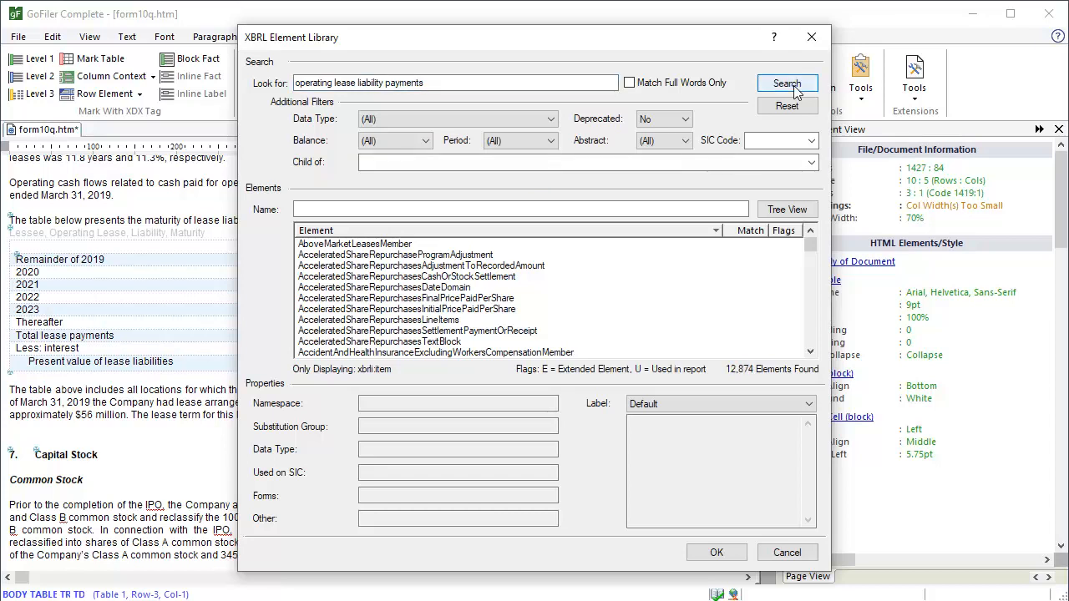
pyautogui.click(787, 84)
pyautogui.moveTo(811, 247); pyautogui.dragTo(809, 284)
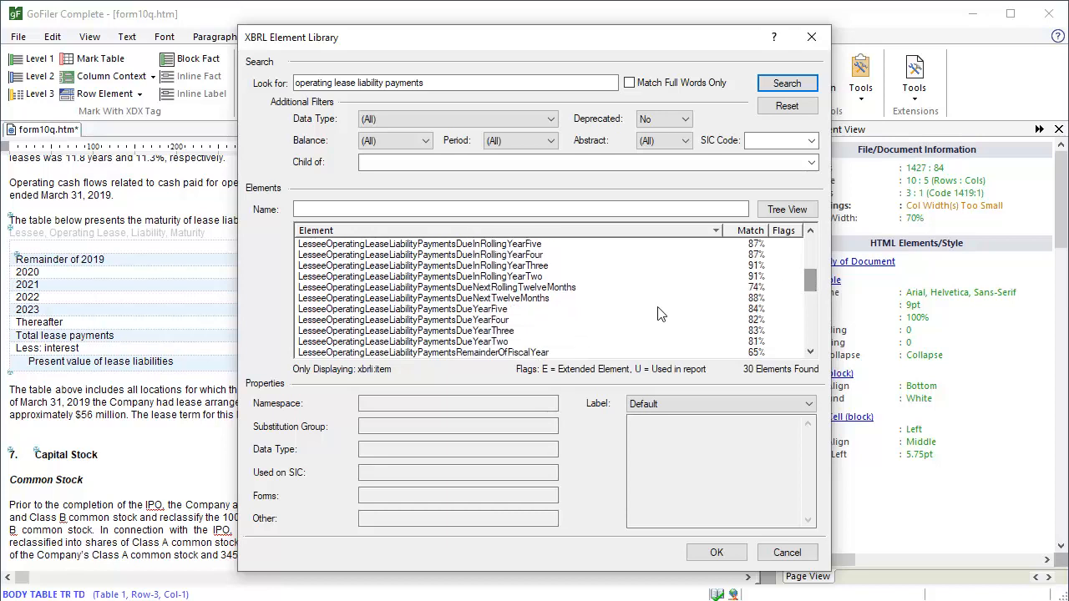
pyautogui.click(492, 342)
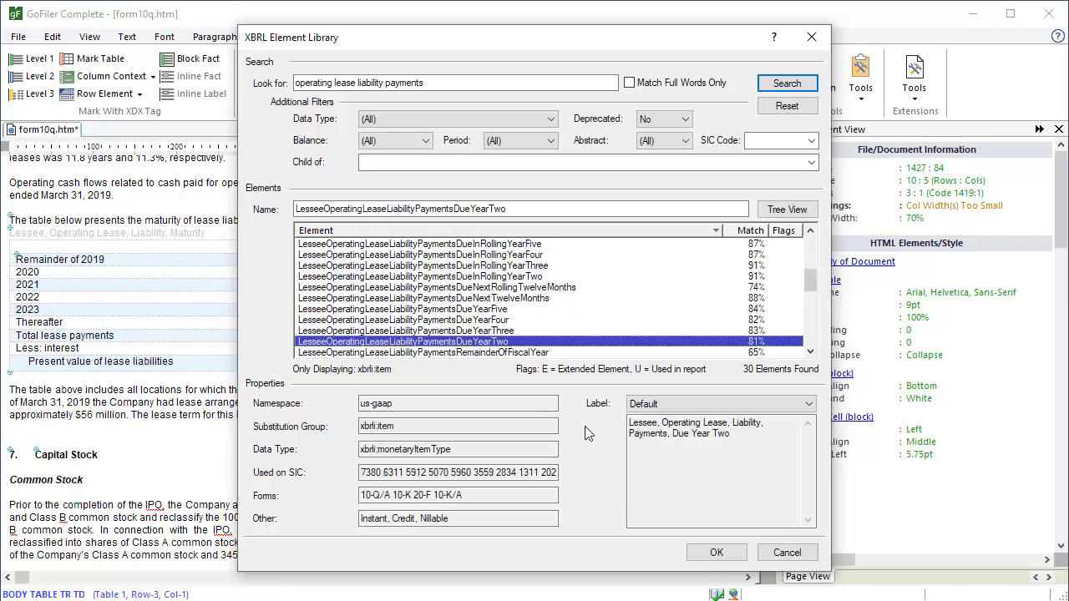
pyautogui.click(717, 553)
# - Copy the element name LesseeOperatingLeaseLiabilityPaymentsDueYearTwo from the 2020 row element's properties and close them without changes
pyautogui.click(457, 173)
pyautogui.hotkey('shift', 'End')
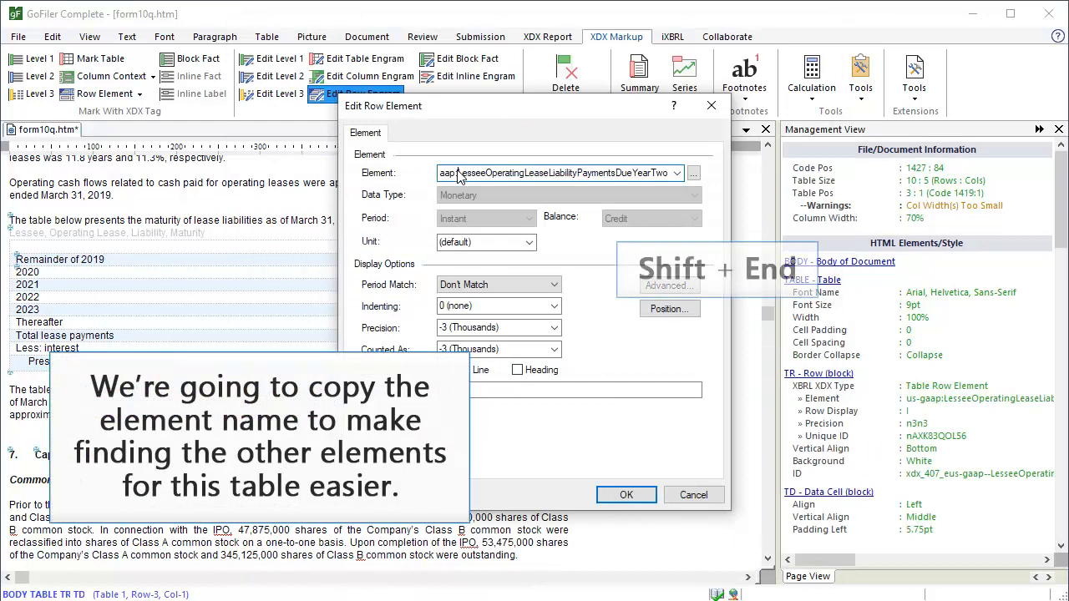
pyautogui.hotkey('shift', 'End')
pyautogui.hotkey('ctrl', 'c')
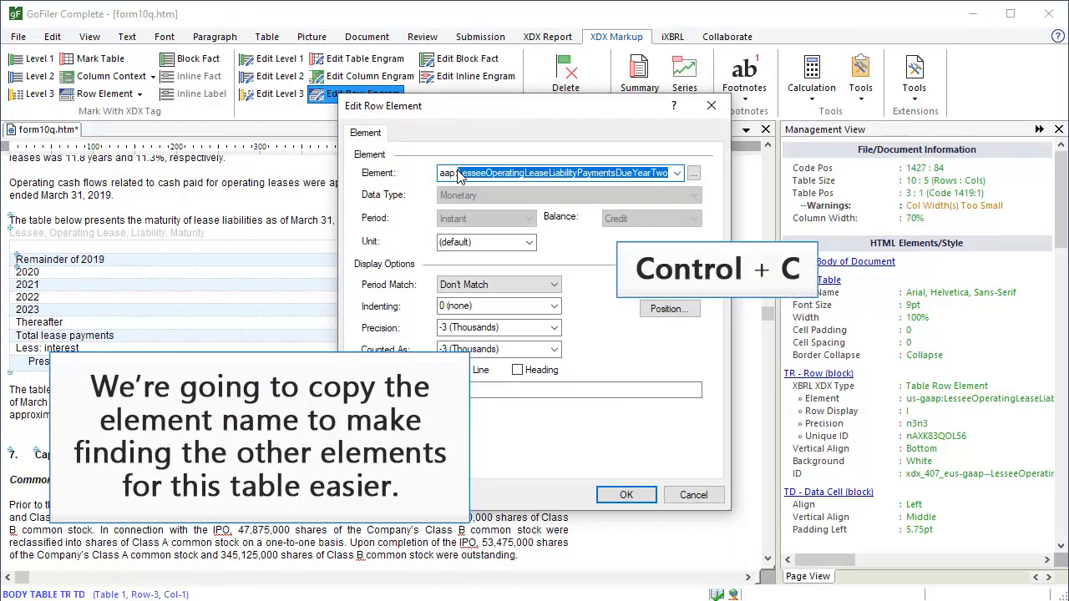
pyautogui.click(706, 501)
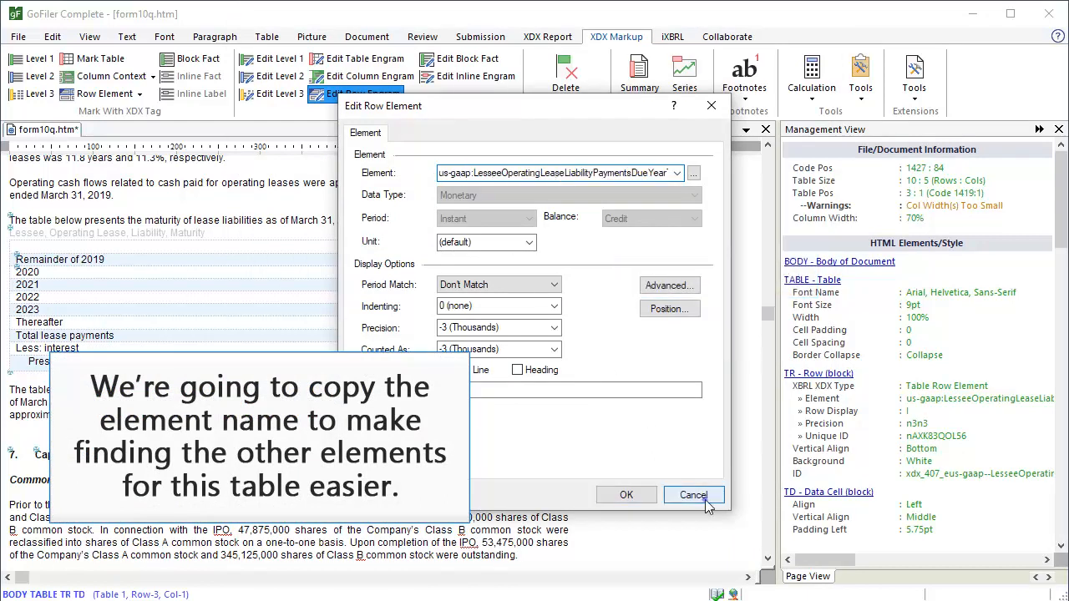
pyautogui.click(706, 505)
# - Add a row element to the 2021 row, using the copied name to locate and choose LesseeOperatingLeaseLiabilityPaymentsDueYearThree in the element library
pyautogui.click(42, 286)
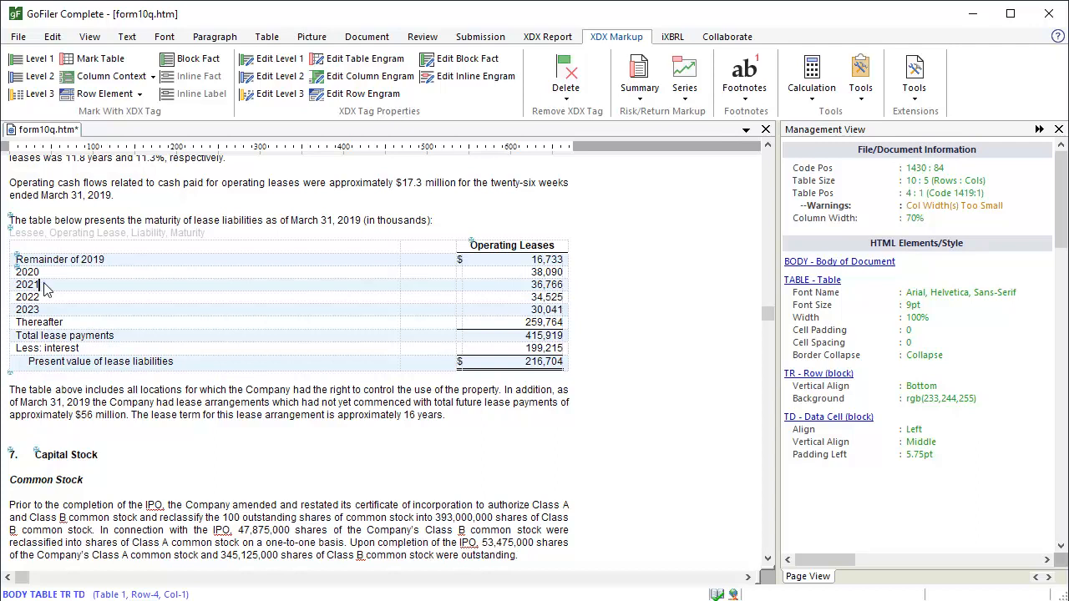
pyautogui.click(104, 94)
pyautogui.hotkey('ctrl', 'v')
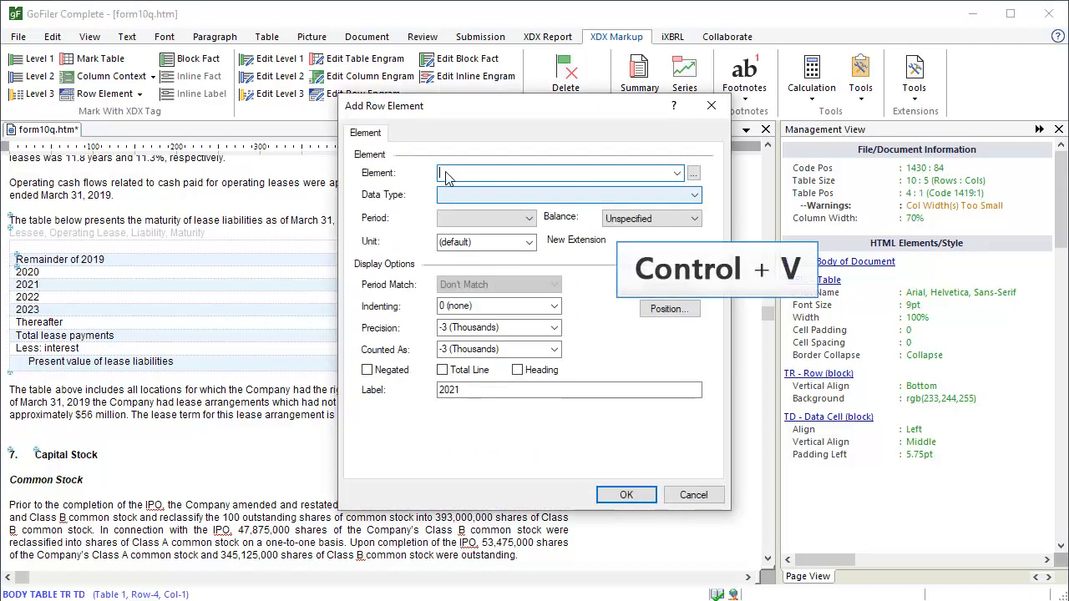
pyautogui.hotkey('ctrl', 'v')
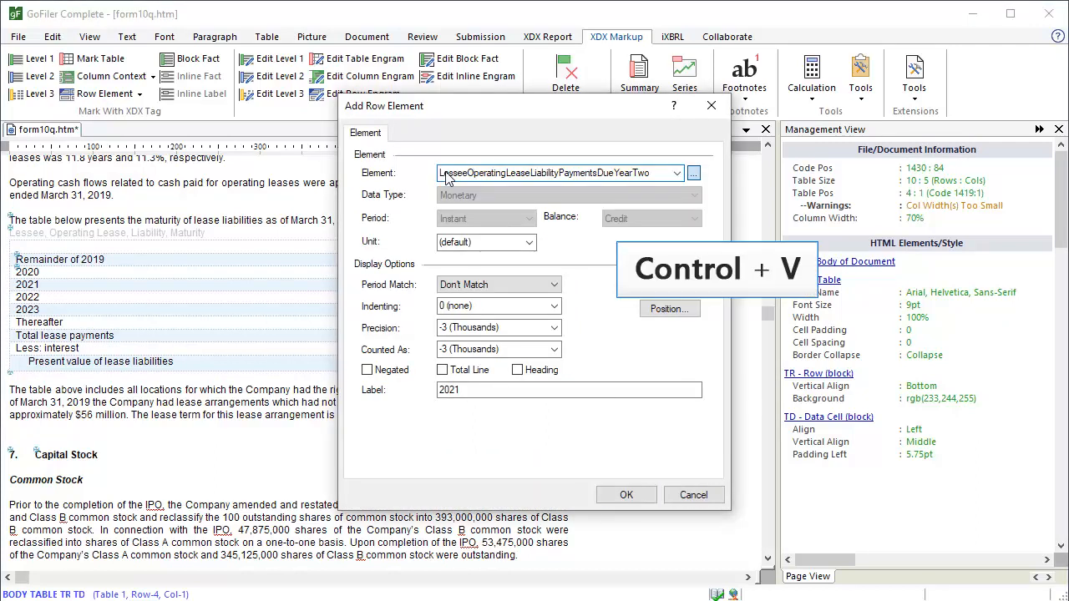
pyautogui.click(695, 174)
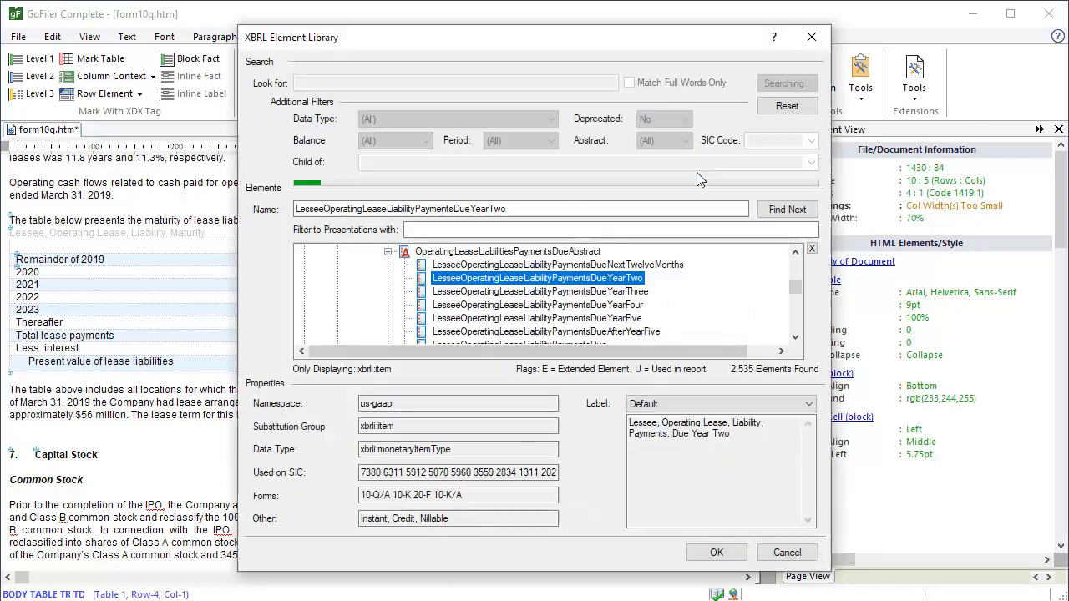
pyautogui.click(596, 293)
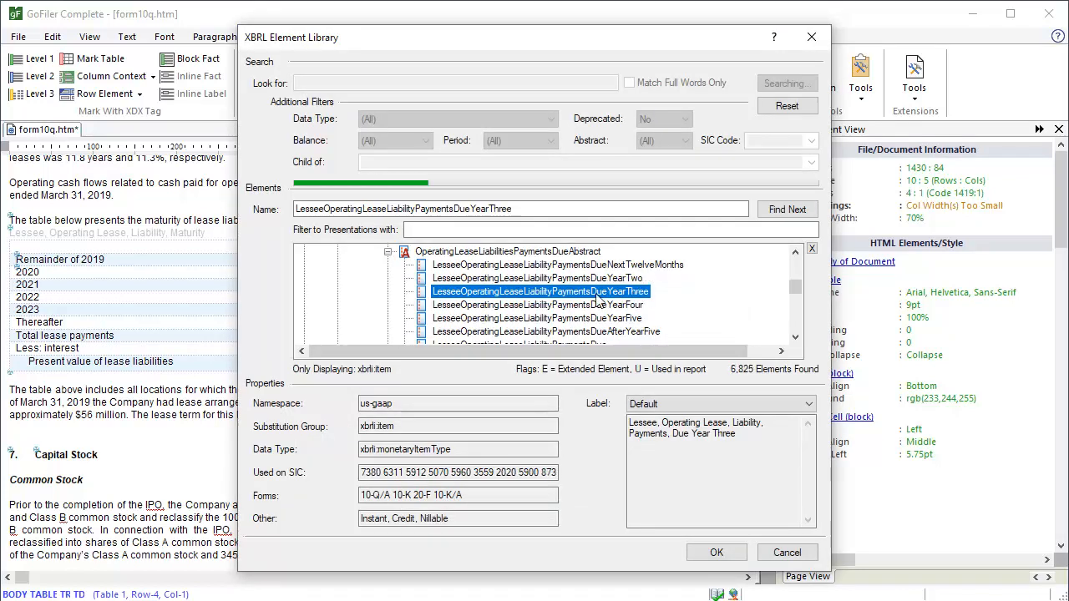
pyautogui.click(730, 557)
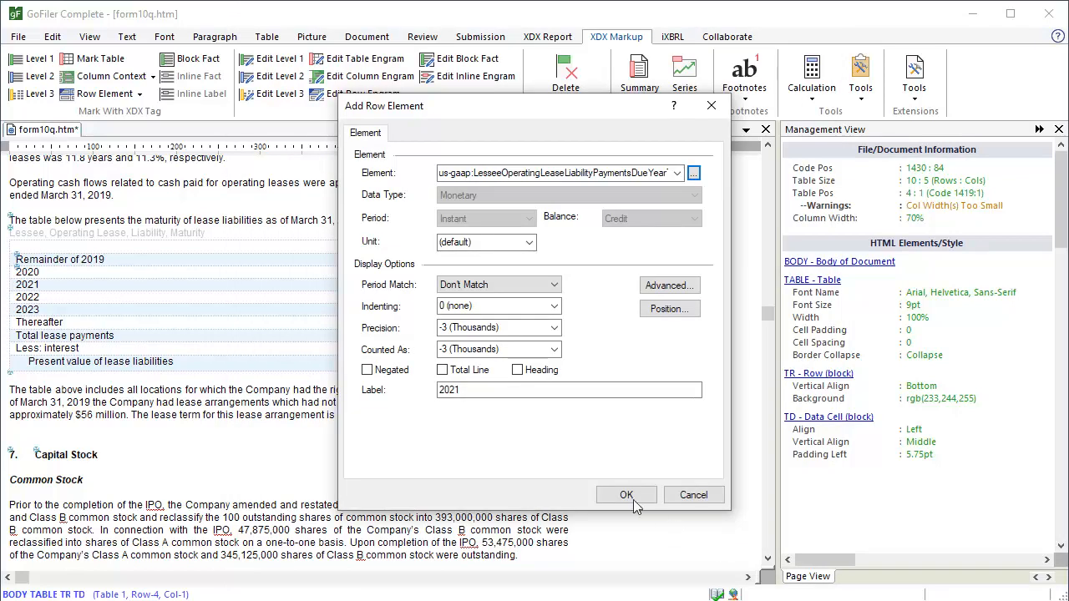
pyautogui.click(627, 496)
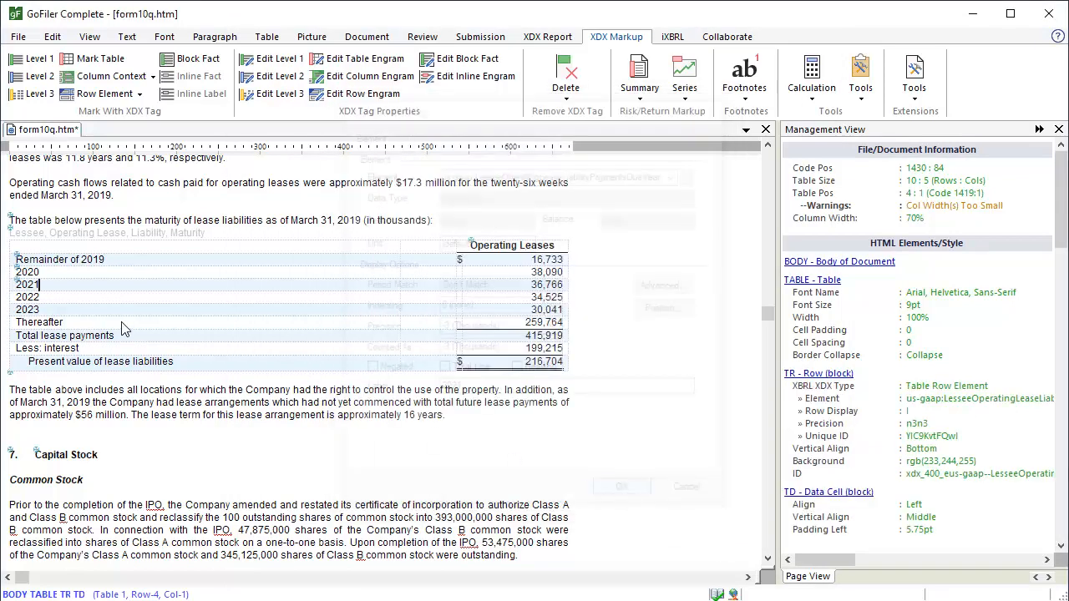
# - Add a row element to the 2022 row, using the copied name to locate and choose LesseeOperatingLeaseLiabilityPaymentsDueYearFour in the element library
pyautogui.click(44, 303)
pyautogui.click(105, 93)
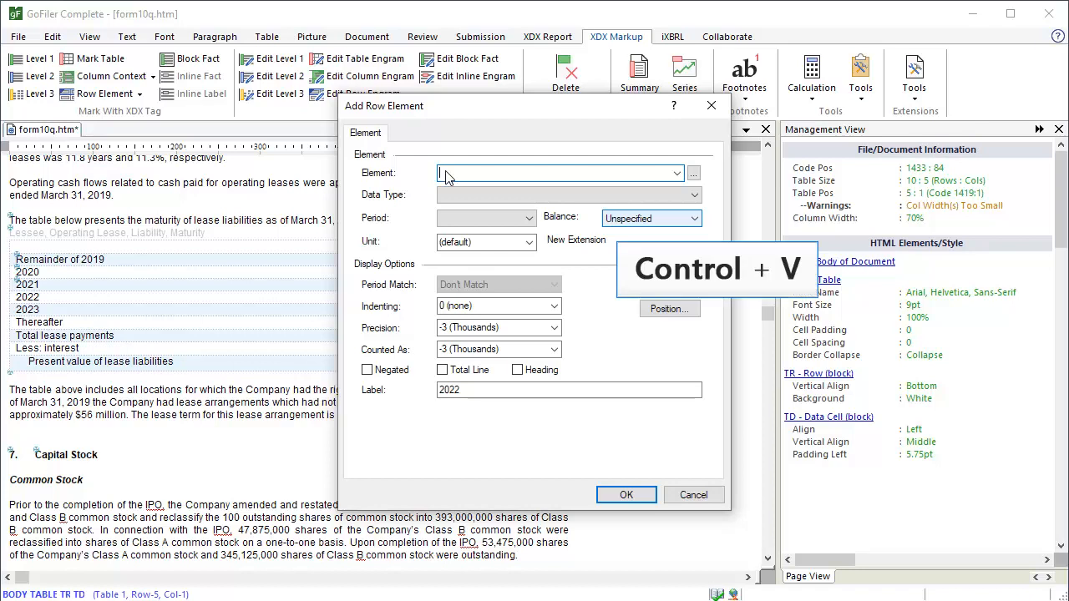
pyautogui.hotkey('ctrl', 'v')
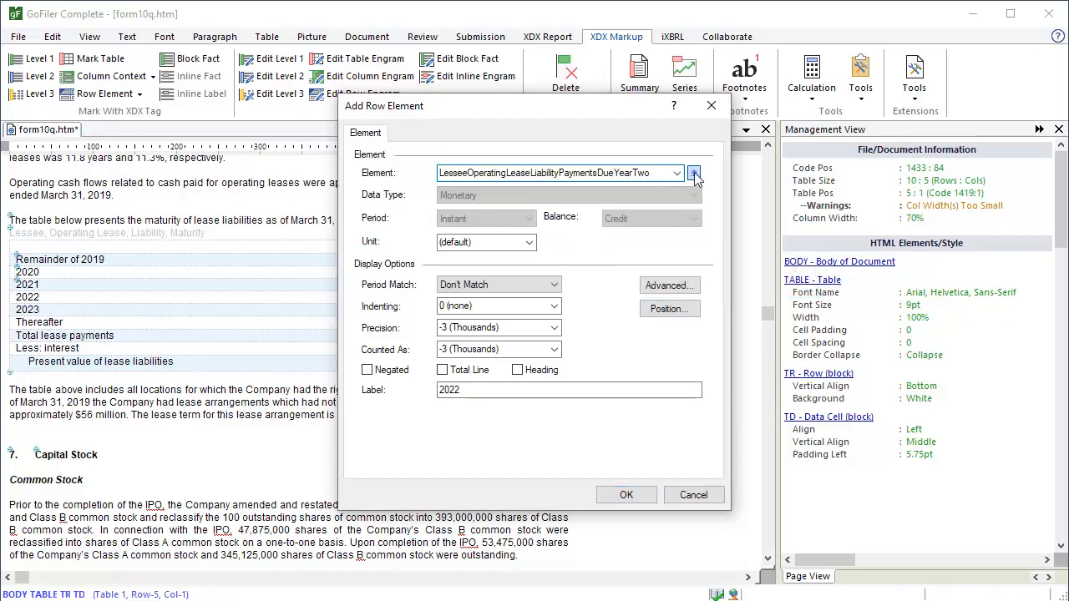
pyautogui.click(694, 173)
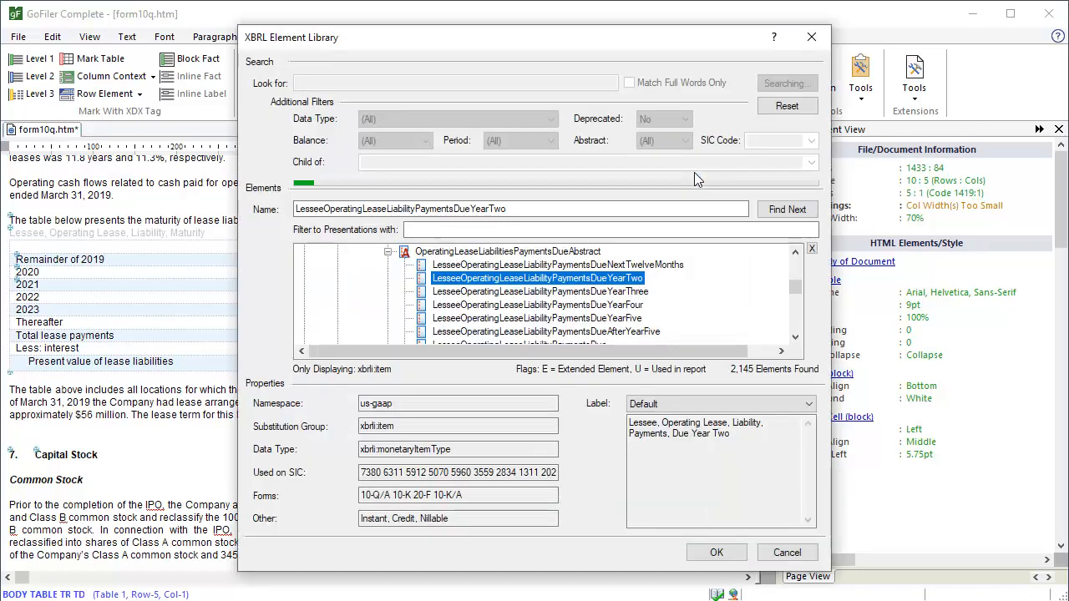
pyautogui.click(623, 305)
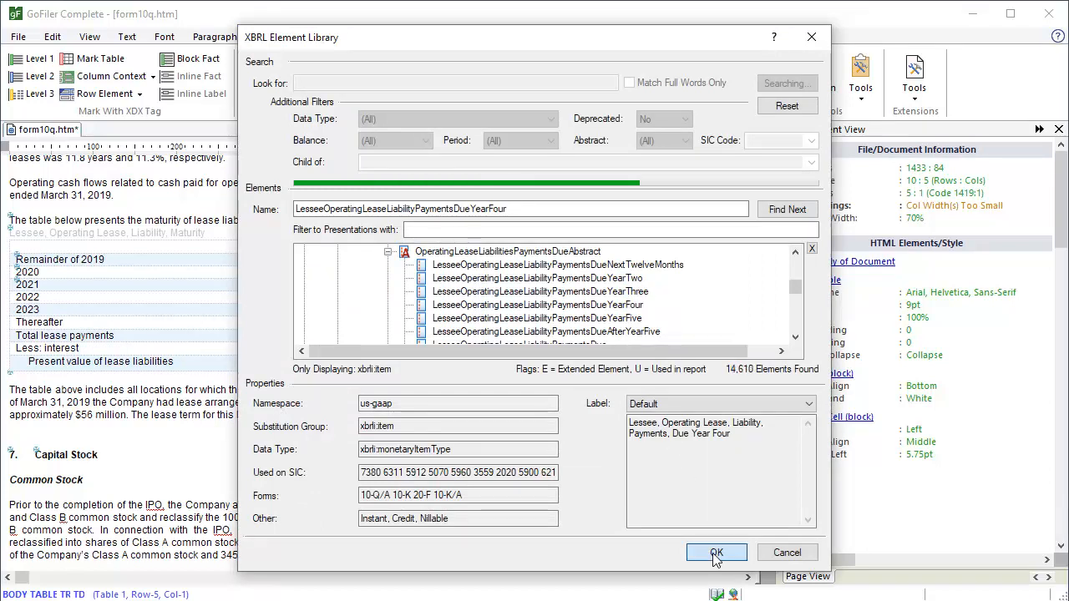
pyautogui.click(715, 553)
pyautogui.click(626, 496)
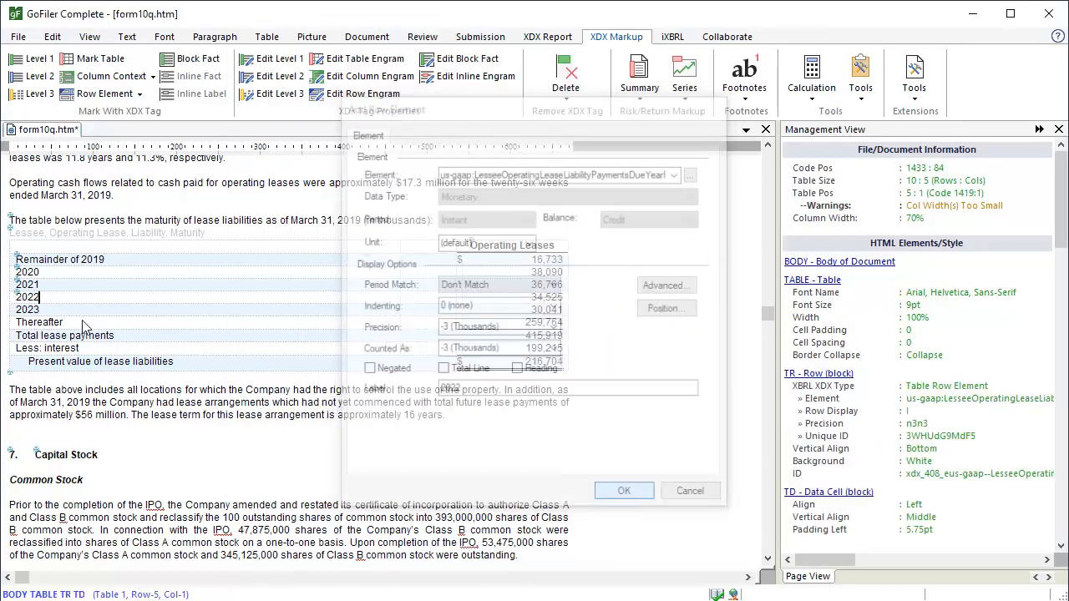
# - Add a row element to the 2023 row, using the copied name to locate and choose LesseeOperatingLeaseLiabilityPaymentsDueYearFive in the element library
pyautogui.click(116, 94)
pyautogui.hotkey('ctrl', 'v')
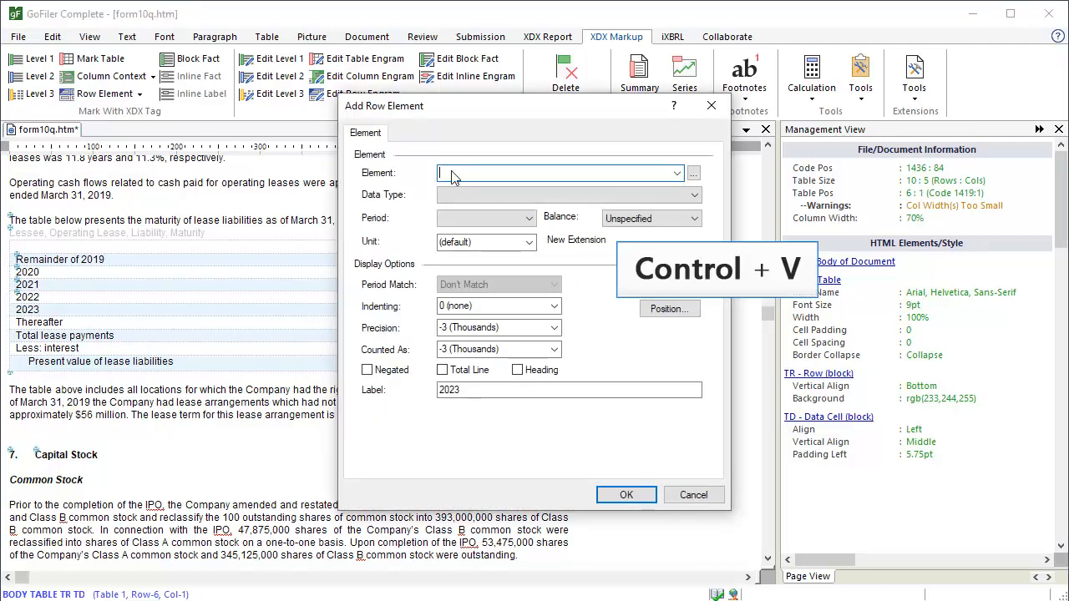
pyautogui.click(694, 173)
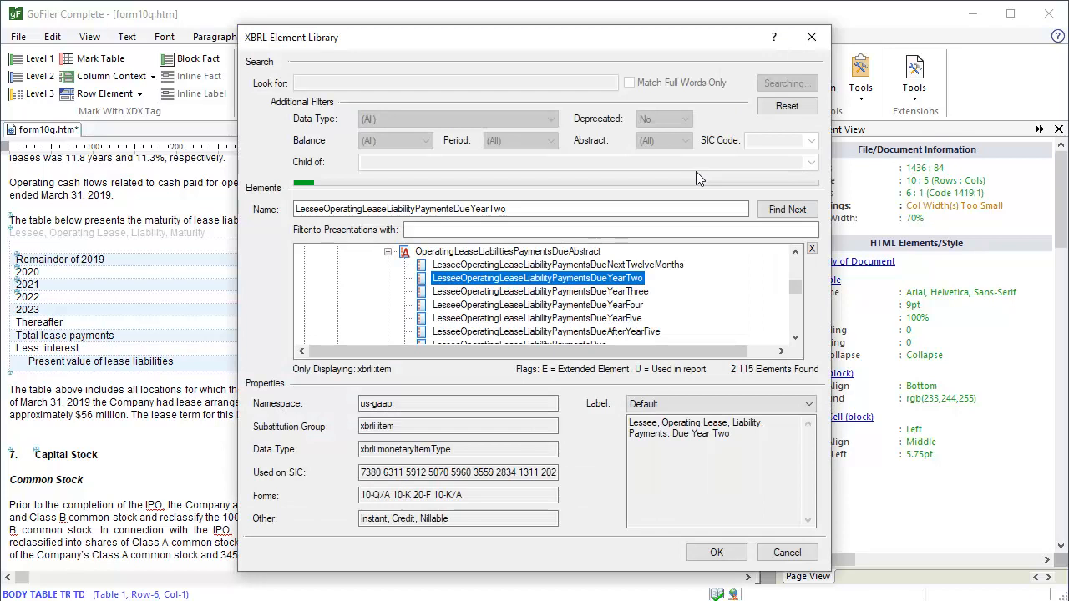
pyautogui.click(624, 319)
pyautogui.click(718, 553)
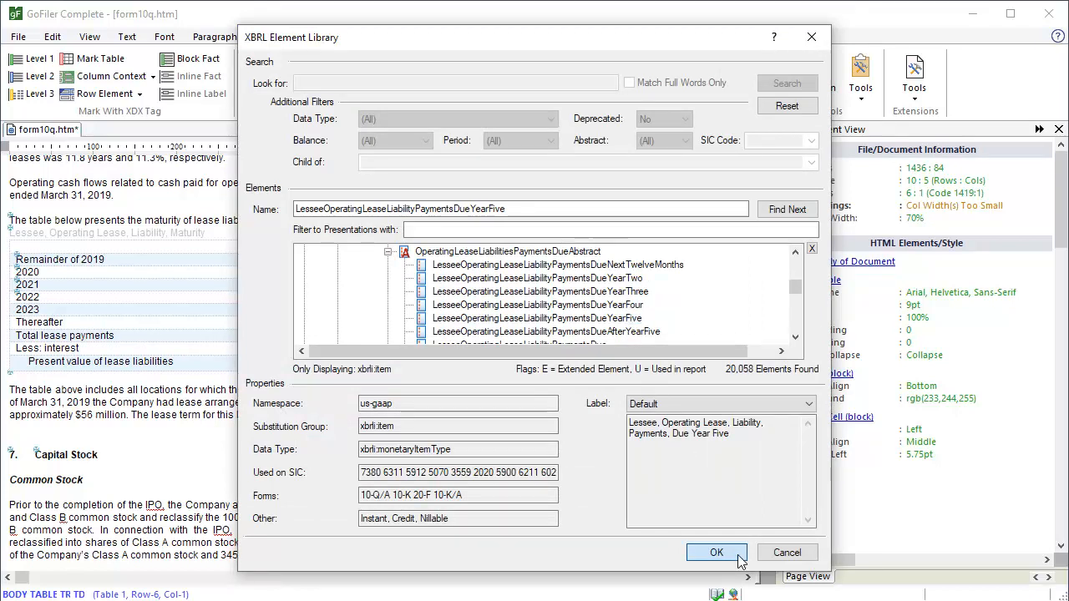
pyautogui.click(626, 495)
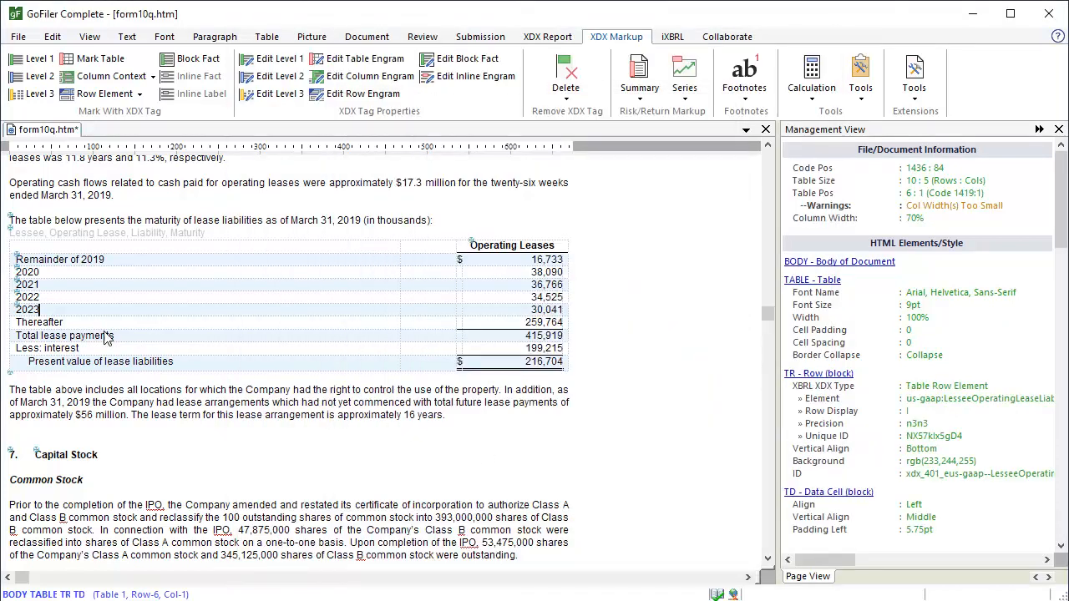
# - Add a row element to the Thereafter row, using the copied name to locate and choose LesseeOperatingLeaseLiabilityPaymentsDueAfterYearFive in the element library
pyautogui.click(102, 94)
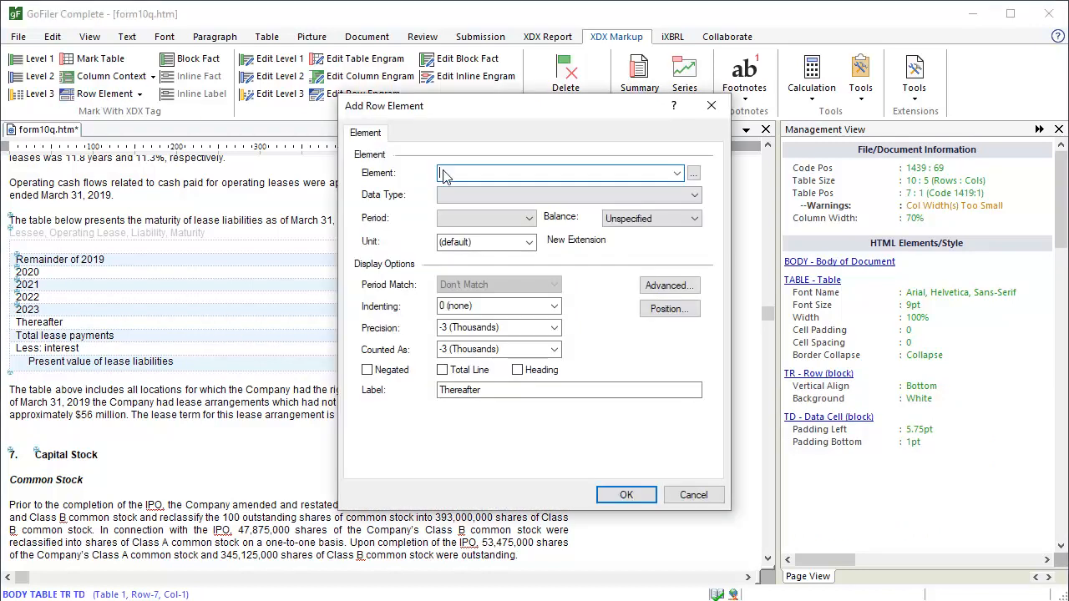
pyautogui.hotkey('ctrl', 'v')
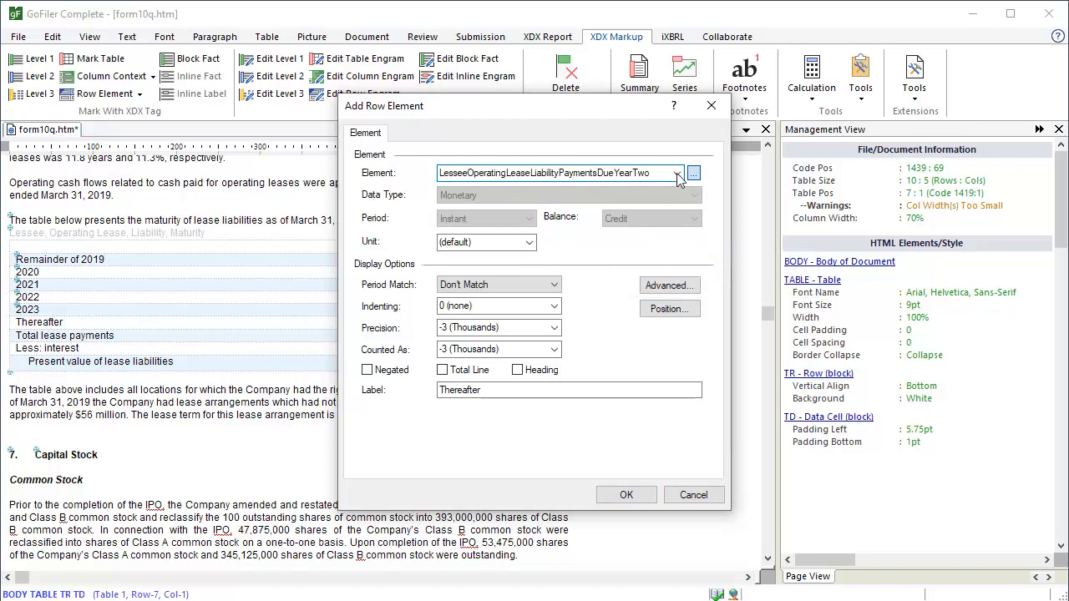
pyautogui.click(694, 174)
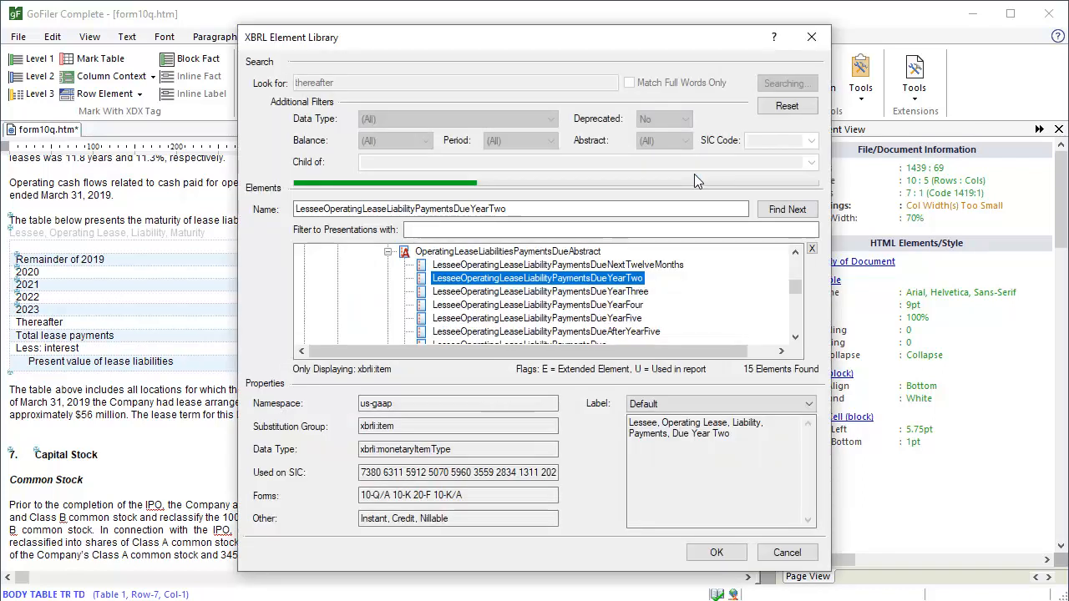
pyautogui.click(618, 332)
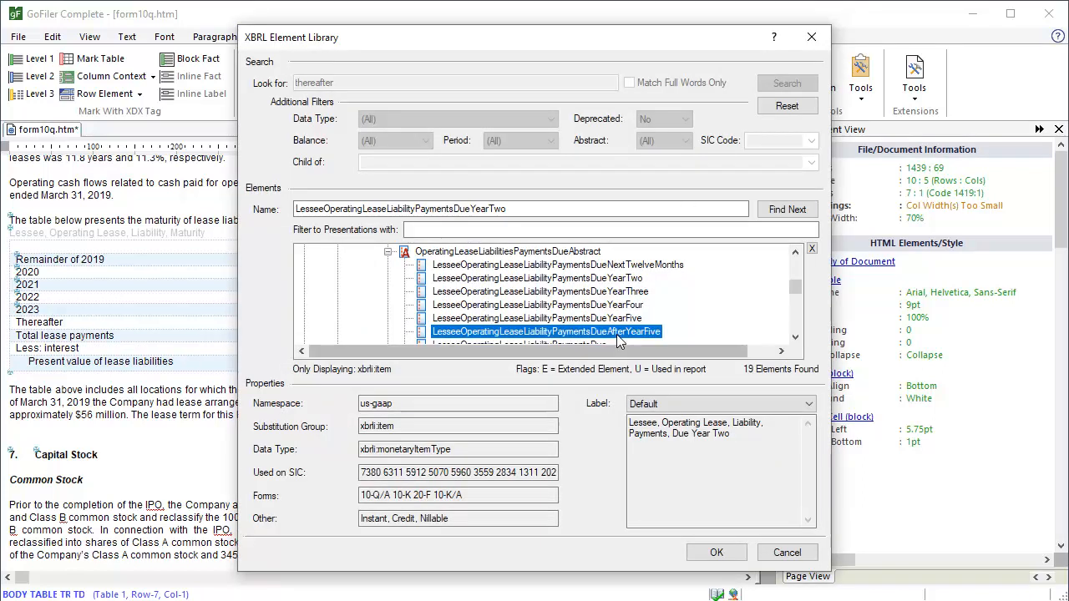
pyautogui.click(716, 553)
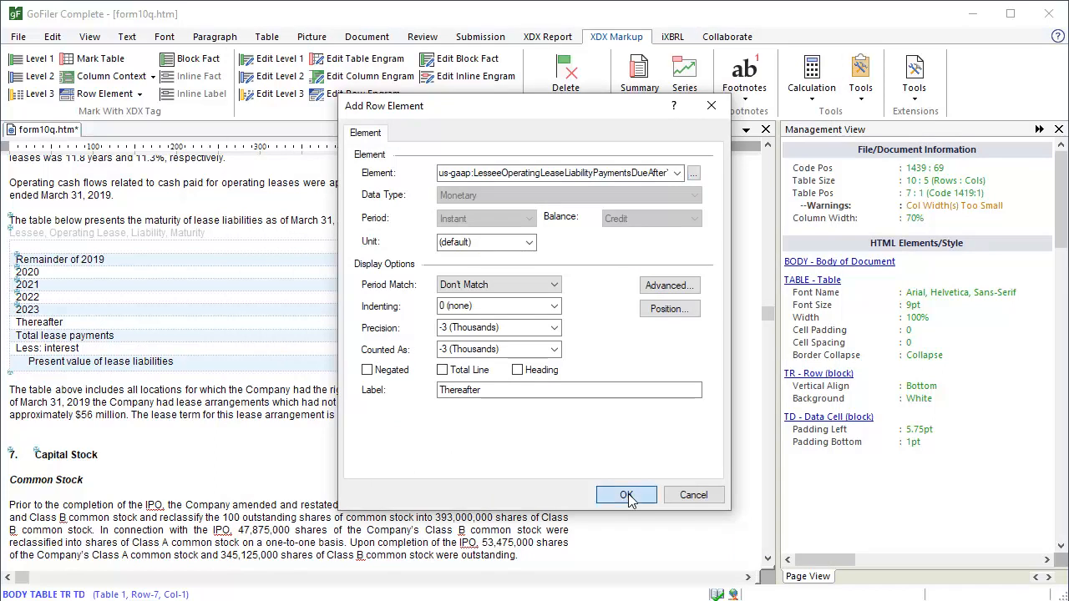
pyautogui.click(627, 496)
# - Add a row element to the Total lease payments row as a total line, choosing LesseeOperatingLeaseLiabilityPaymentsDue from the element library
pyautogui.click(115, 335)
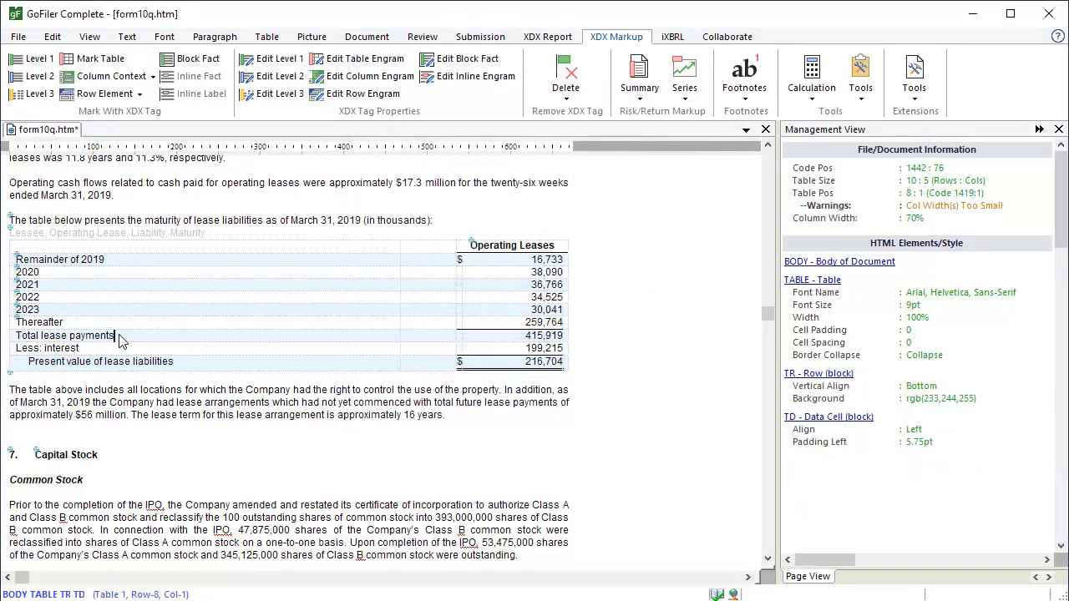
pyautogui.click(114, 97)
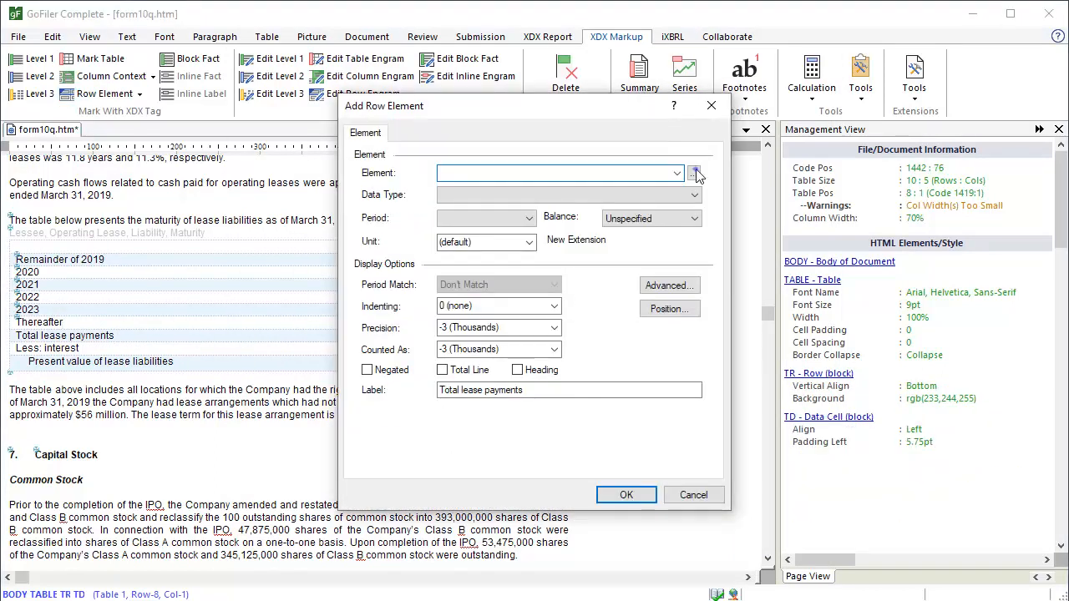
pyautogui.click(693, 174)
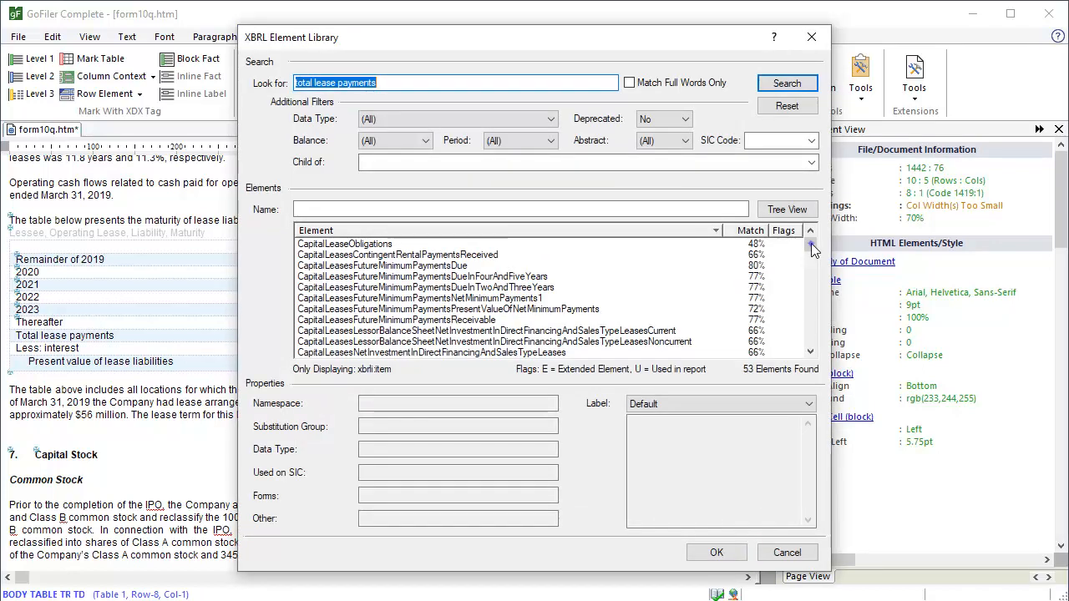
pyautogui.moveTo(811, 243); pyautogui.dragTo(811, 281)
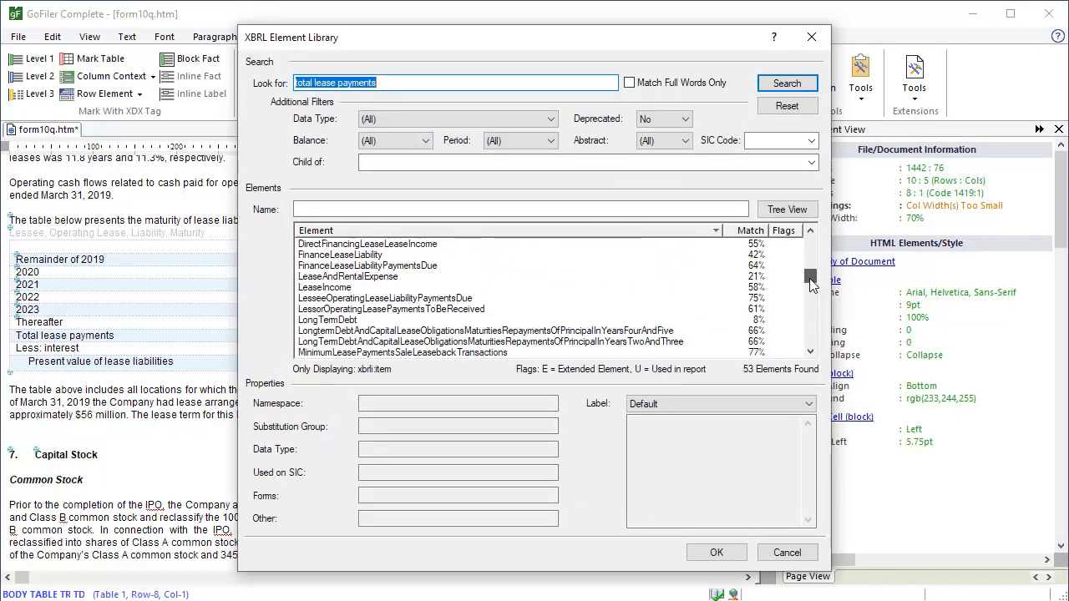
pyautogui.click(455, 299)
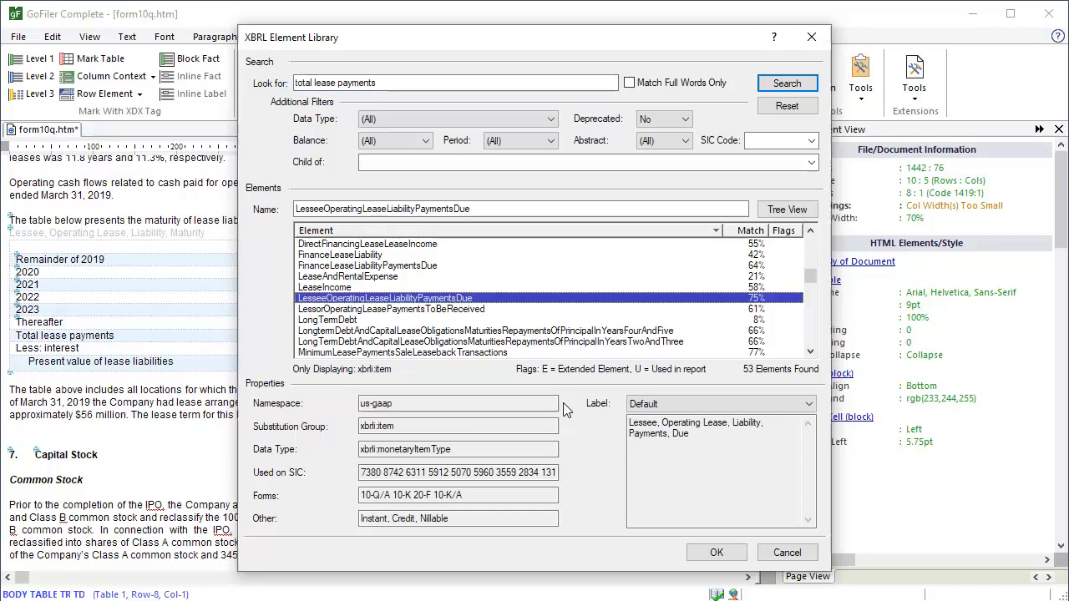
pyautogui.click(725, 558)
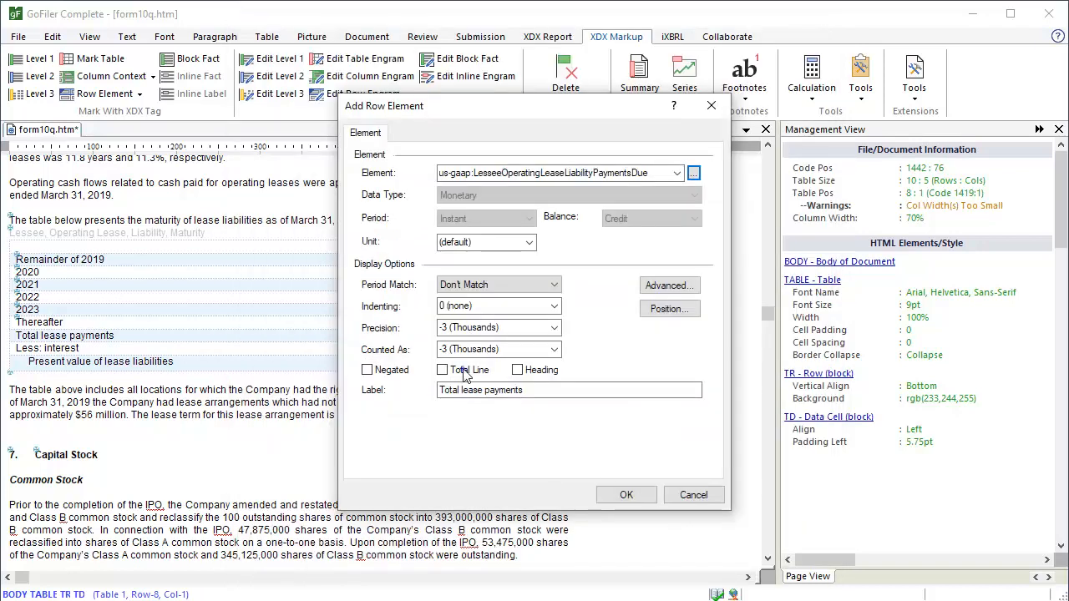
pyautogui.click(626, 496)
# - Add a row element to the Less: interest row, searching for "lessee operating lease liability" and choosing LesseeOperatingLeaseLiabilityUndiscountedExcessAmount
pyautogui.click(82, 349)
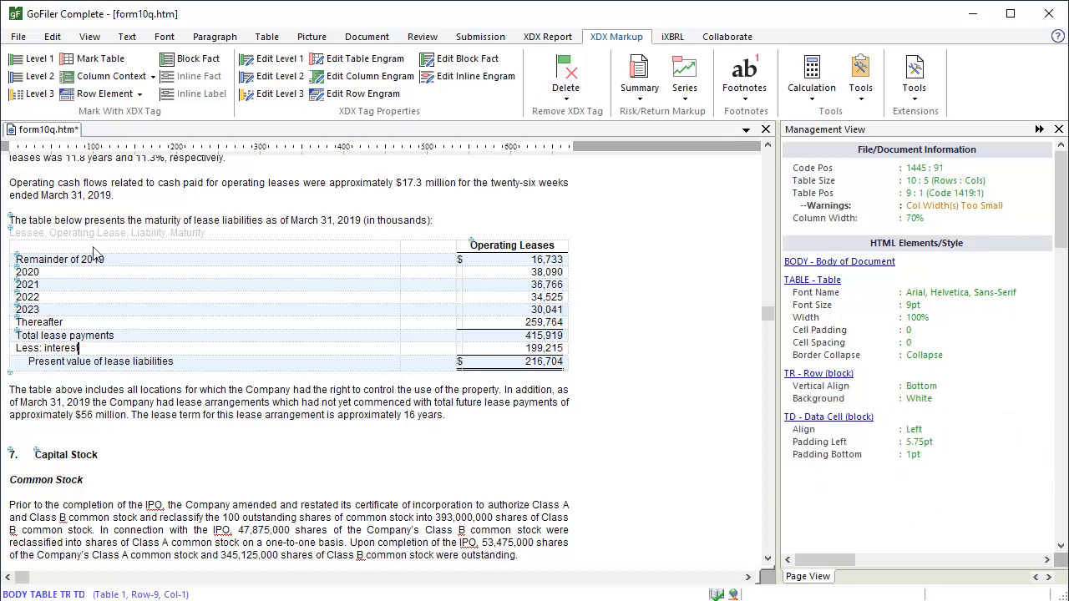
pyautogui.click(107, 96)
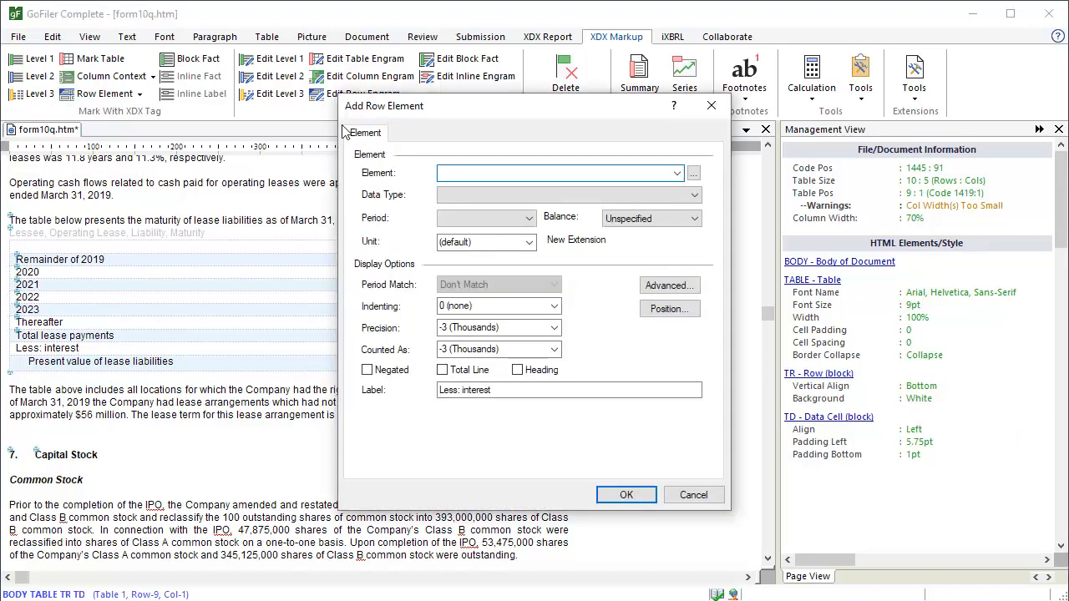
pyautogui.click(694, 173)
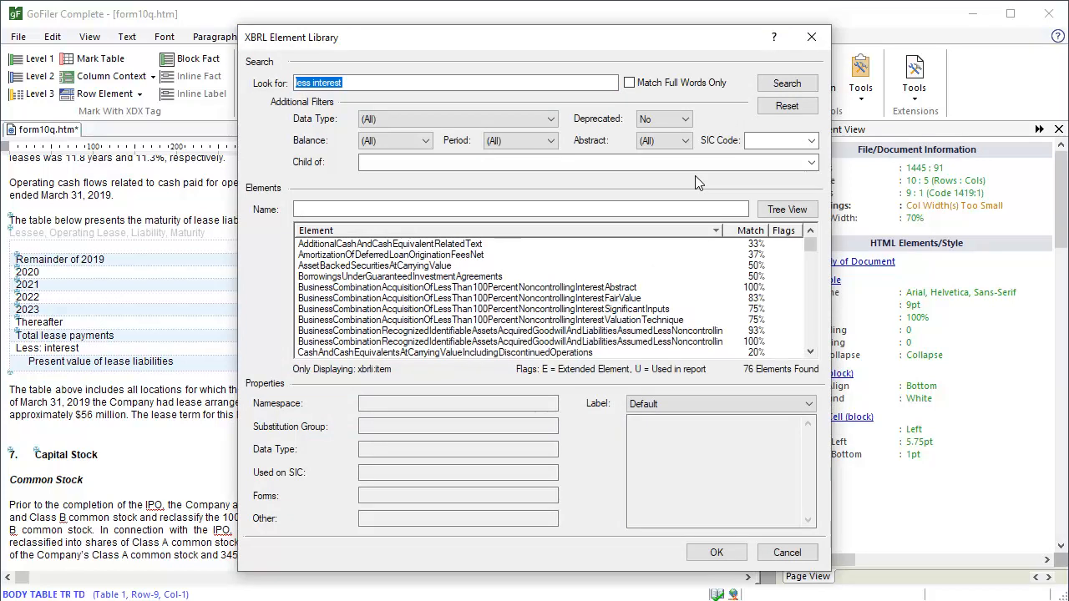
pyautogui.write('lessee op')
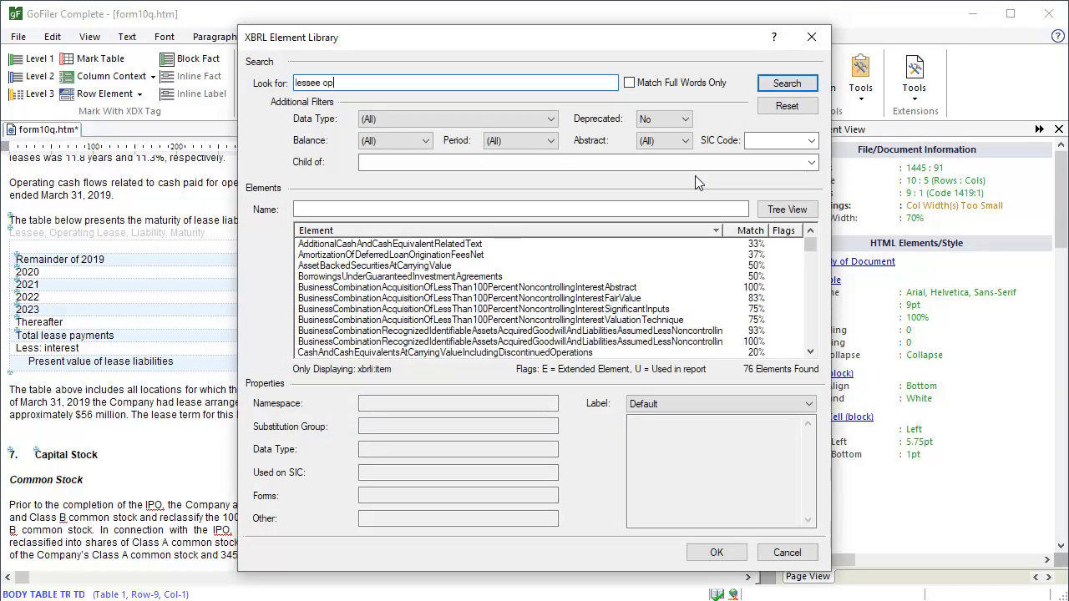
pyautogui.write('erating lease liability')
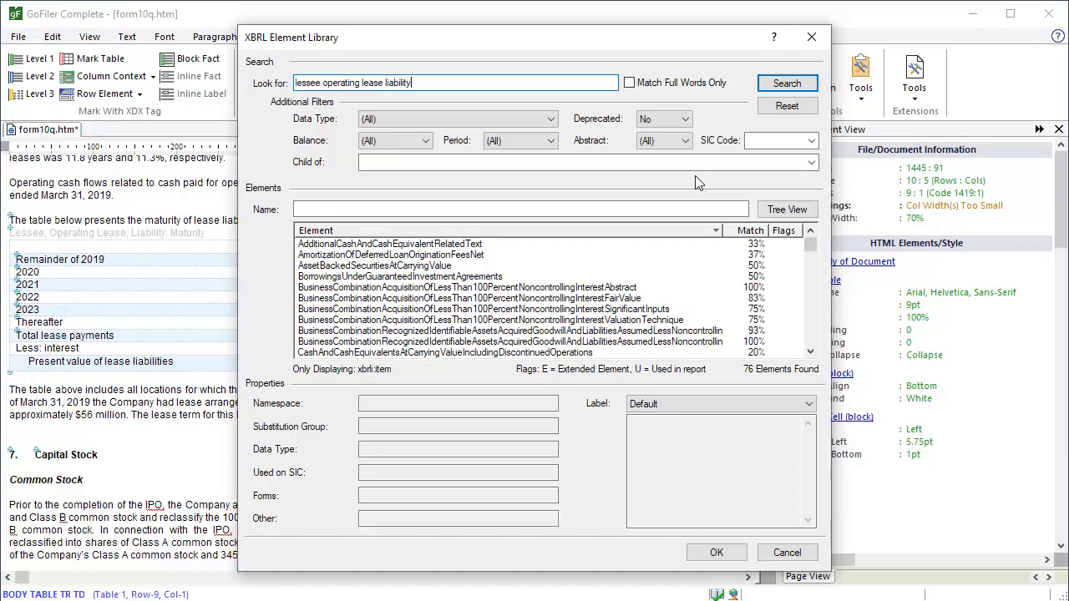
pyautogui.click(774, 84)
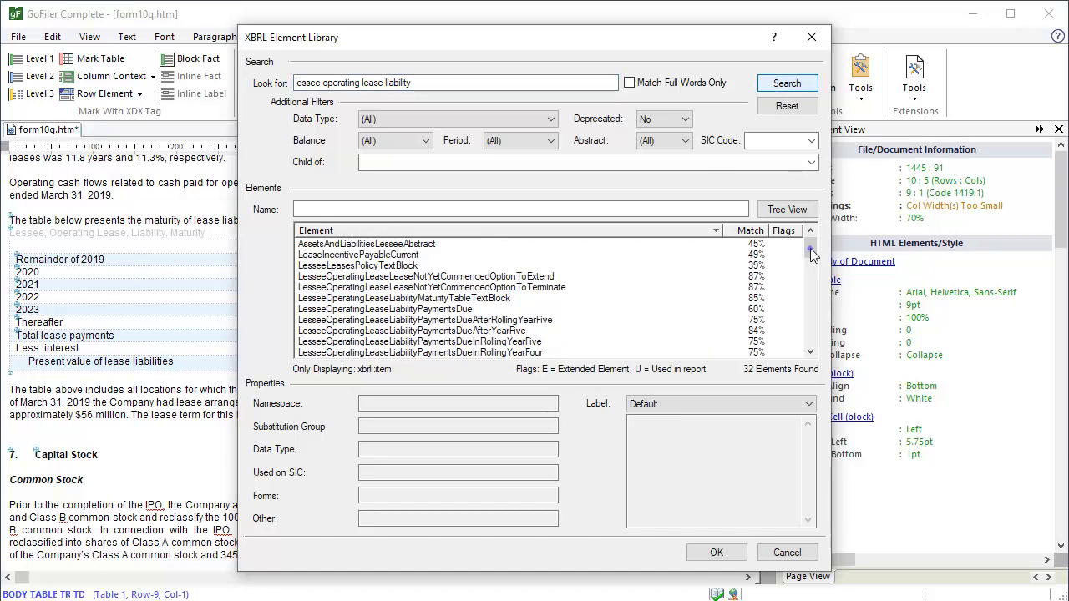
pyautogui.moveTo(810, 248); pyautogui.dragTo(810, 293)
pyautogui.click(561, 330)
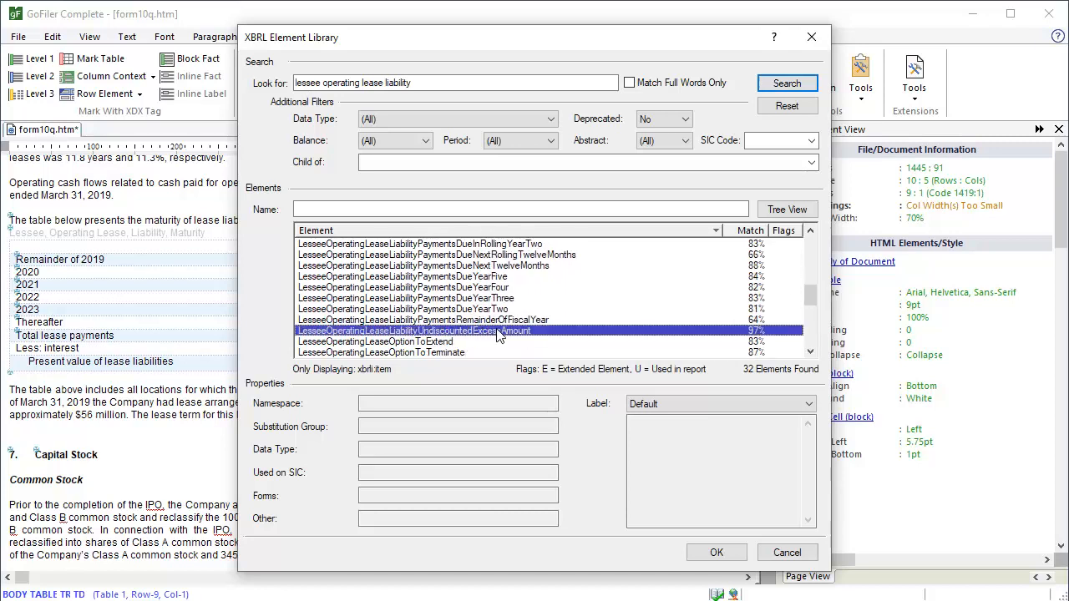
pyautogui.click(721, 553)
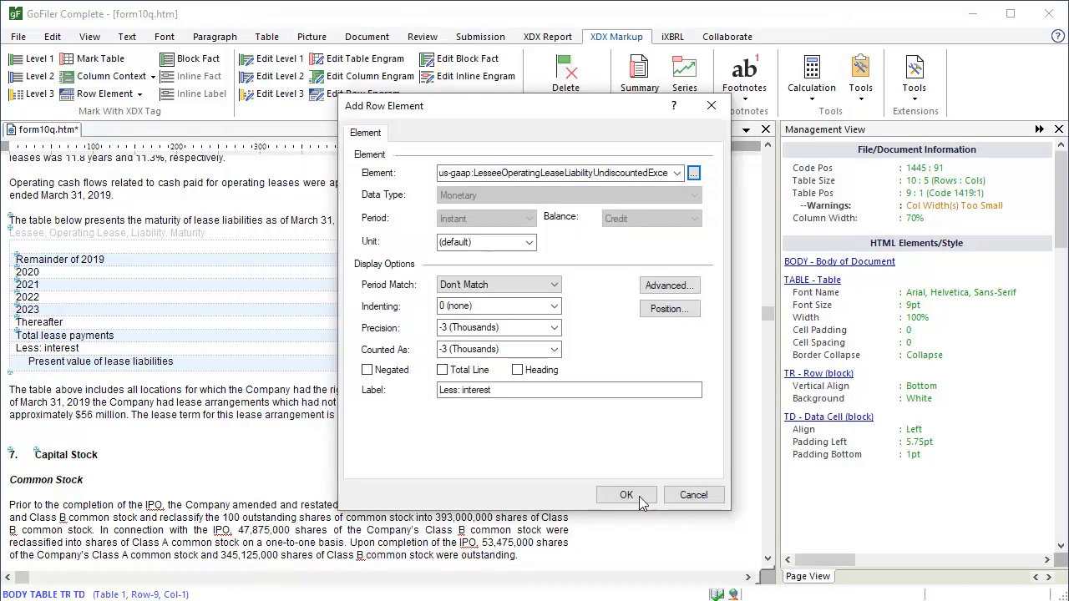
pyautogui.click(628, 495)
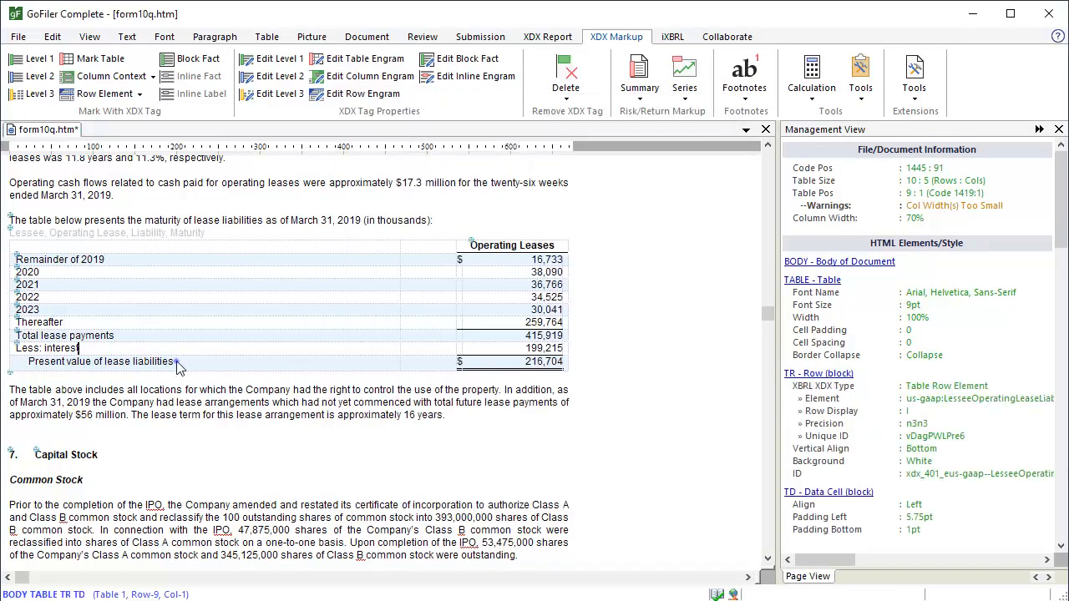
# - Add a row element to the Present value of lease liabilities row as a total line, reusing us-gaap:OperatingLeaseLiability
pyautogui.click(105, 95)
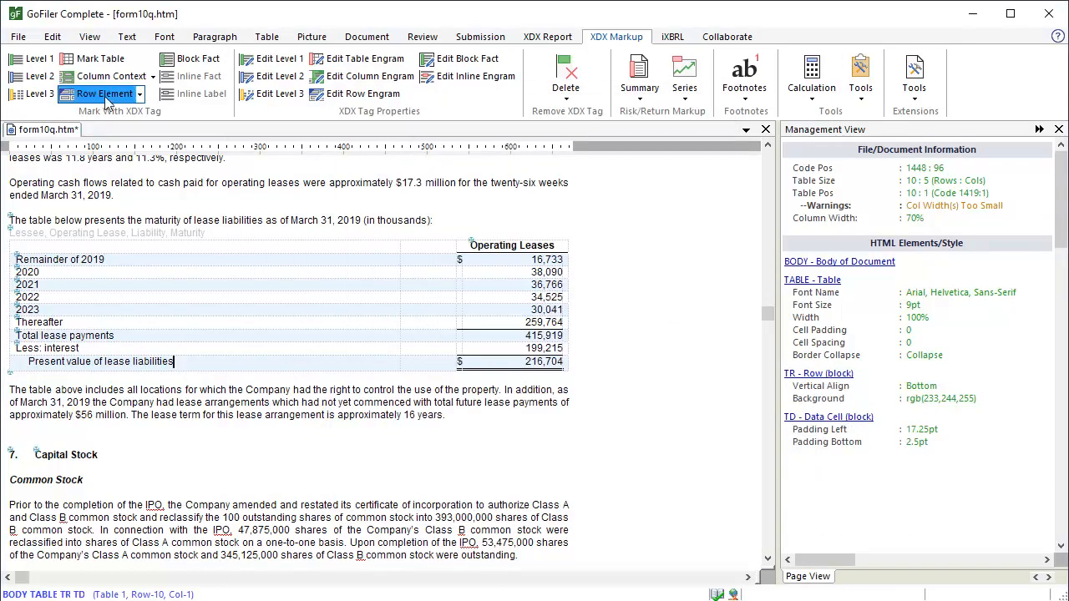
pyautogui.click(677, 172)
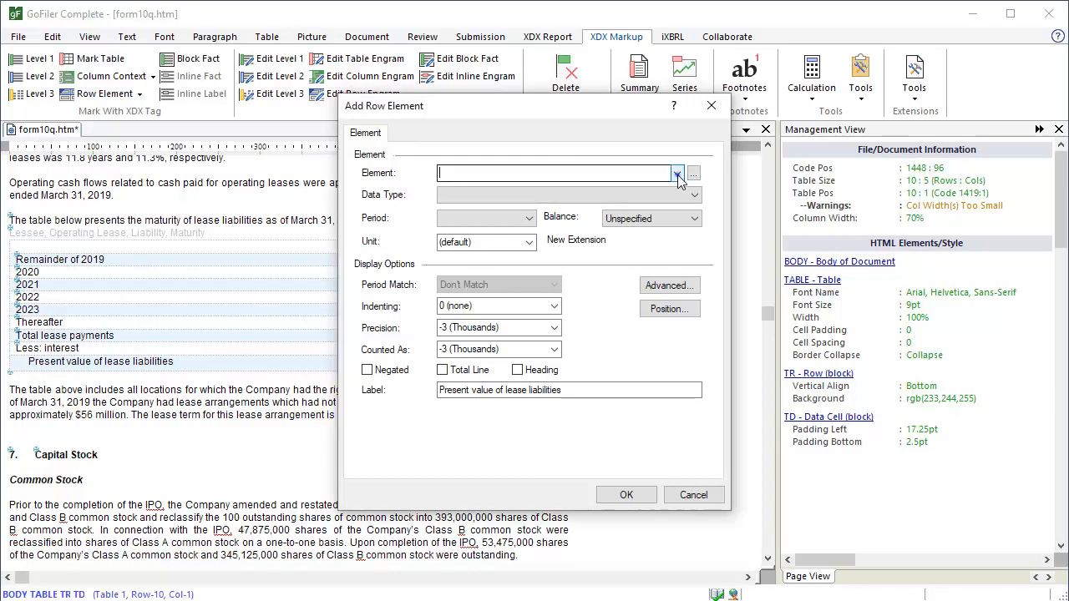
pyautogui.click(571, 309)
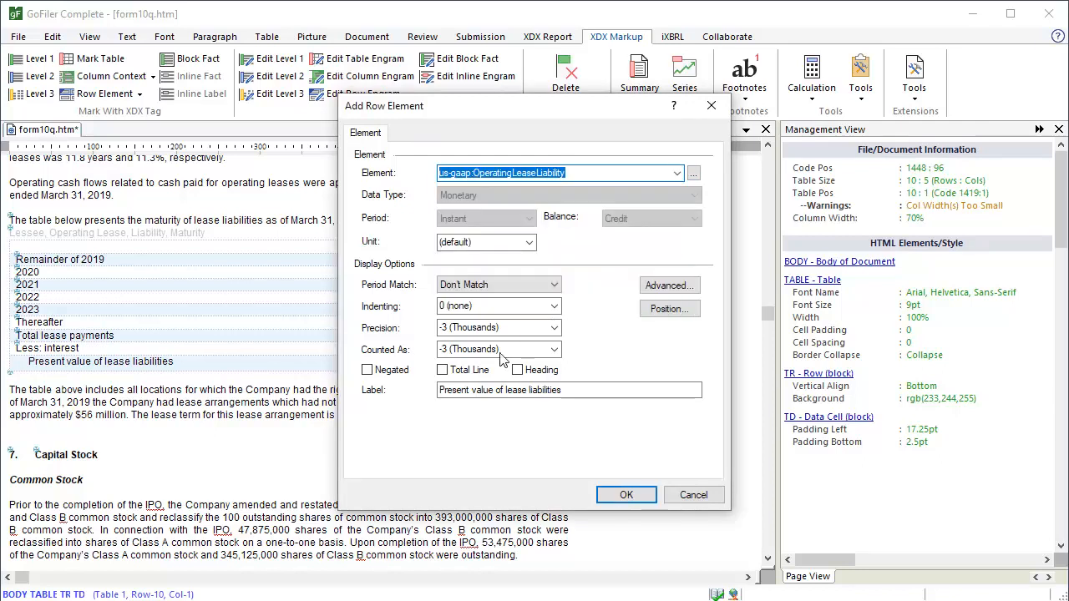
pyautogui.click(626, 496)
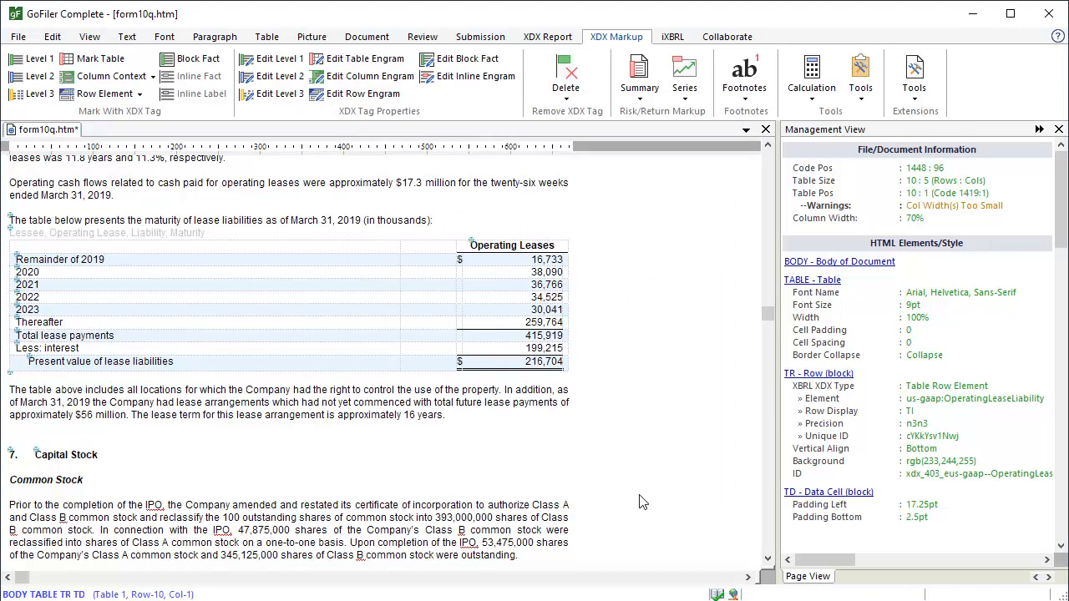
# - Create a calculation over the rows from Remainder of 2019 through Total lease payments
pyautogui.keyDown('shift'); pyautogui.click(12, 262); pyautogui.keyUp('shift')
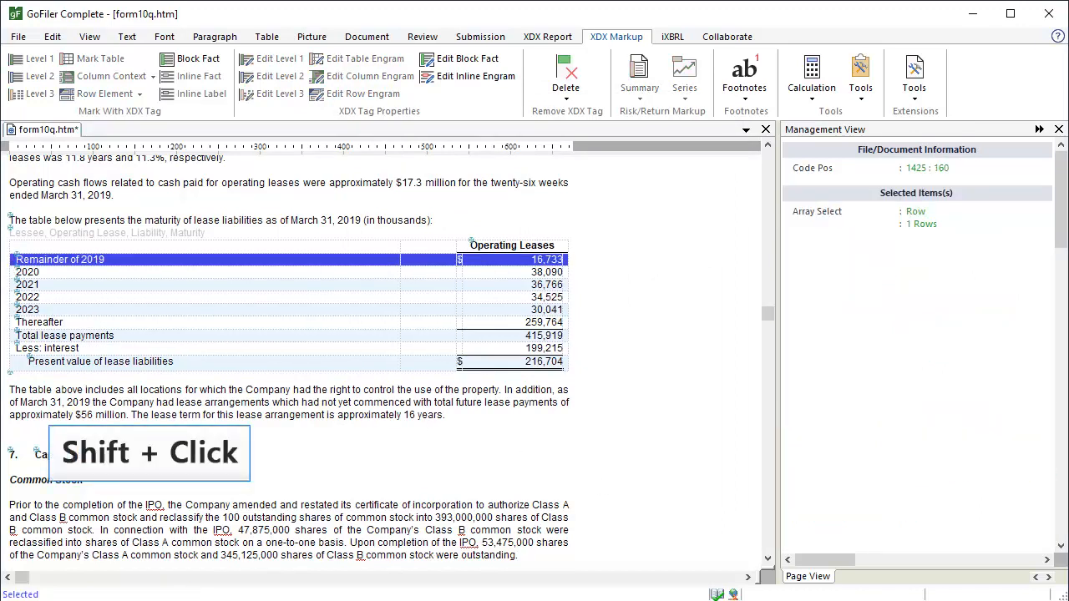
pyautogui.keyDown('shift'); pyautogui.click(11, 335); pyautogui.keyUp('shift')
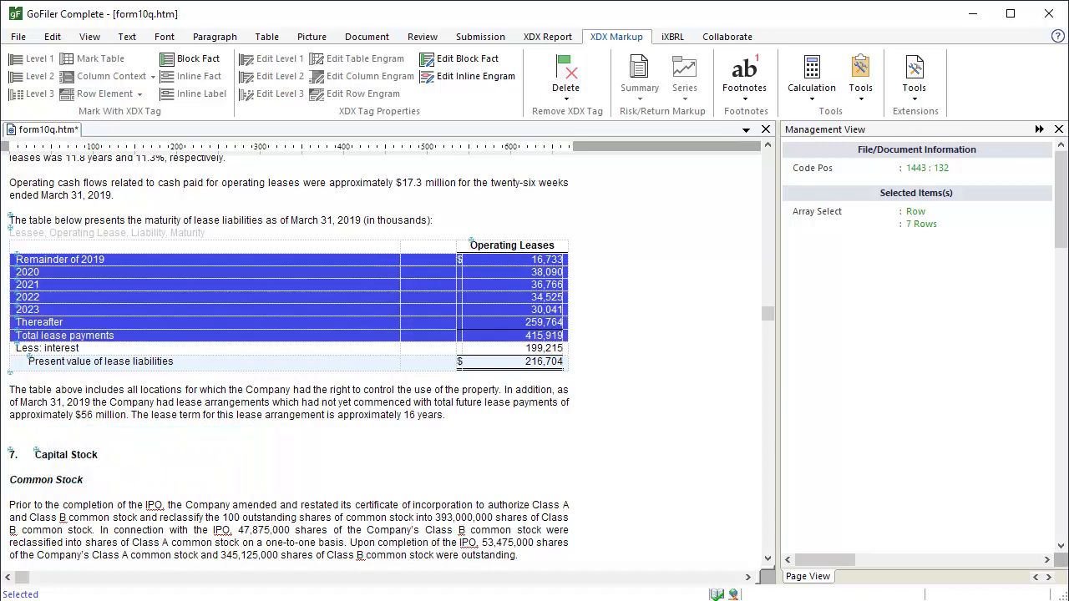
pyautogui.click(812, 79)
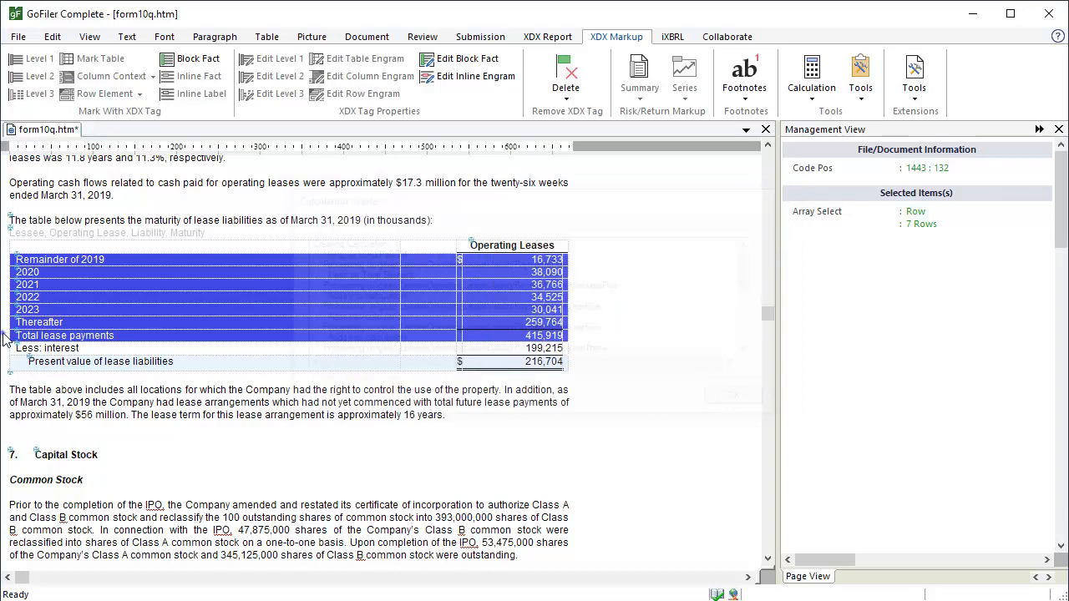
# - Create a calculation over the rows from Total lease payments through Present value of lease liabilities
pyautogui.keyDown('shift'); pyautogui.click(4, 337); pyautogui.keyUp('shift')
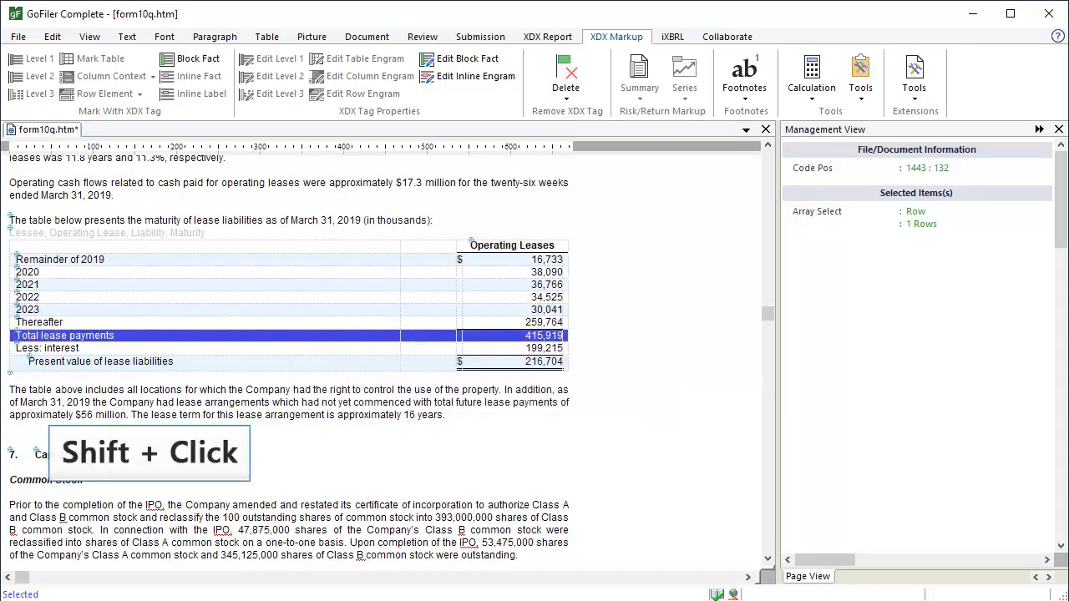
pyautogui.keyDown('shift'); pyautogui.click(33, 360); pyautogui.keyUp('shift')
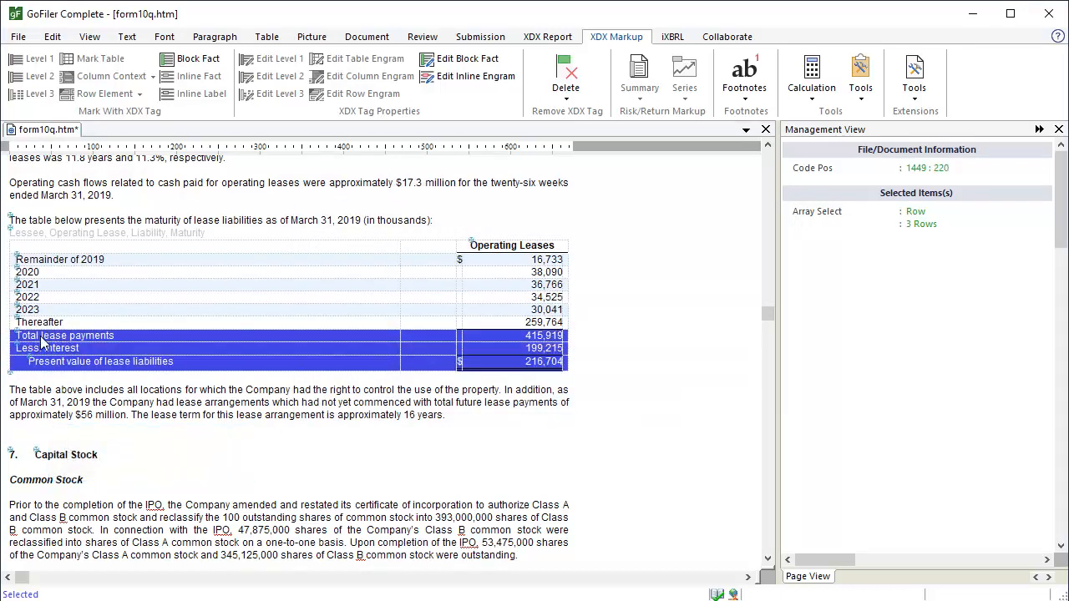
pyautogui.click(812, 72)
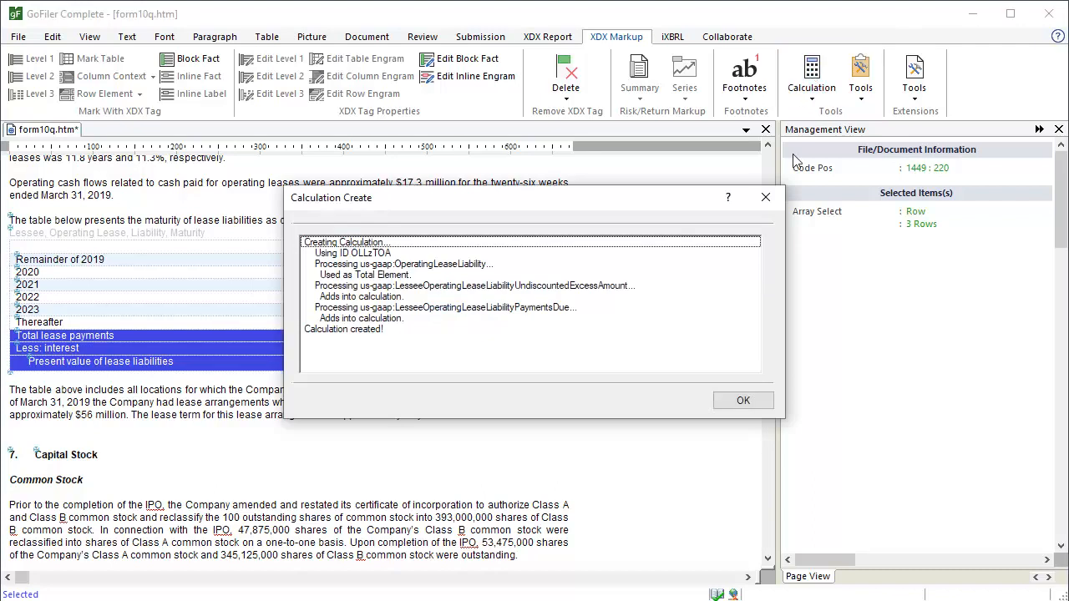
pyautogui.click(747, 399)
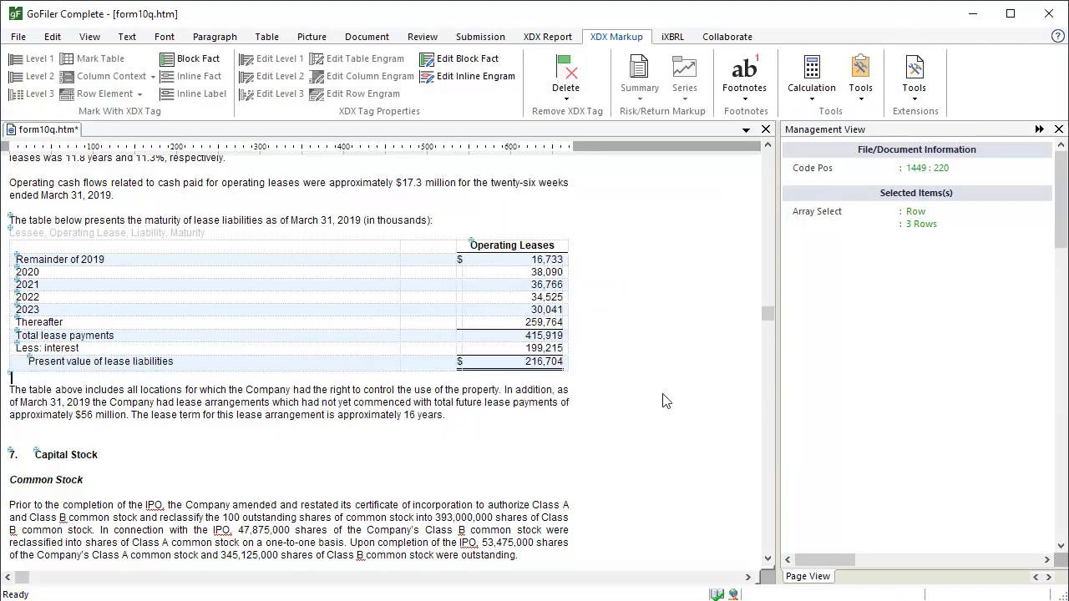
pyautogui.click(318, 384)
# - For the RSU table's December 31, 2018 outstanding row, search the library for "restricted stock units granted" and locate the Grants in Period element in the tree
pyautogui.moveTo(768, 318); pyautogui.dragTo(772, 342)
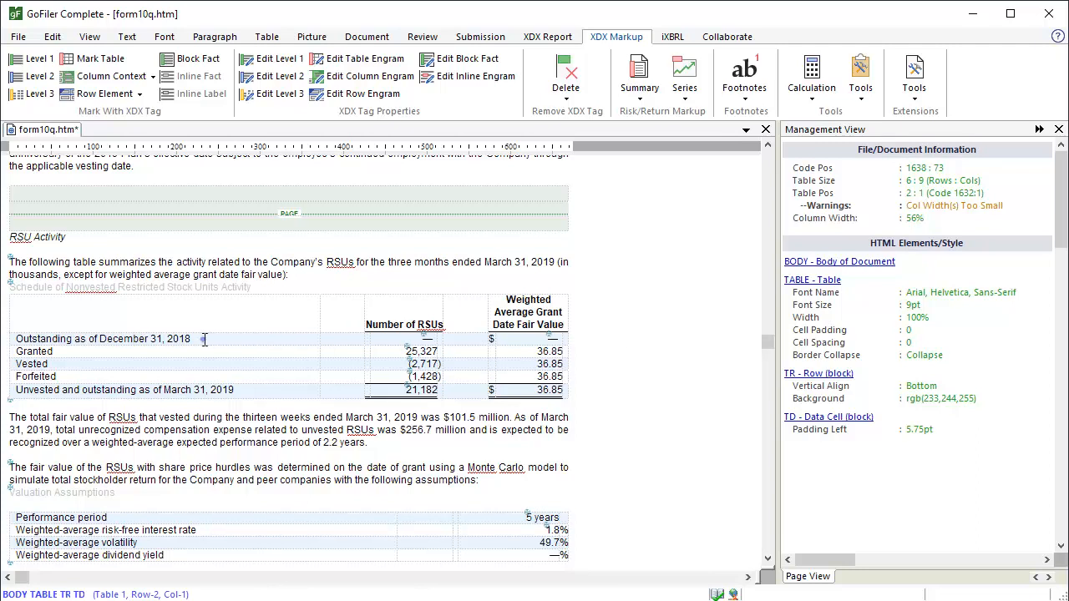
pyautogui.click(104, 93)
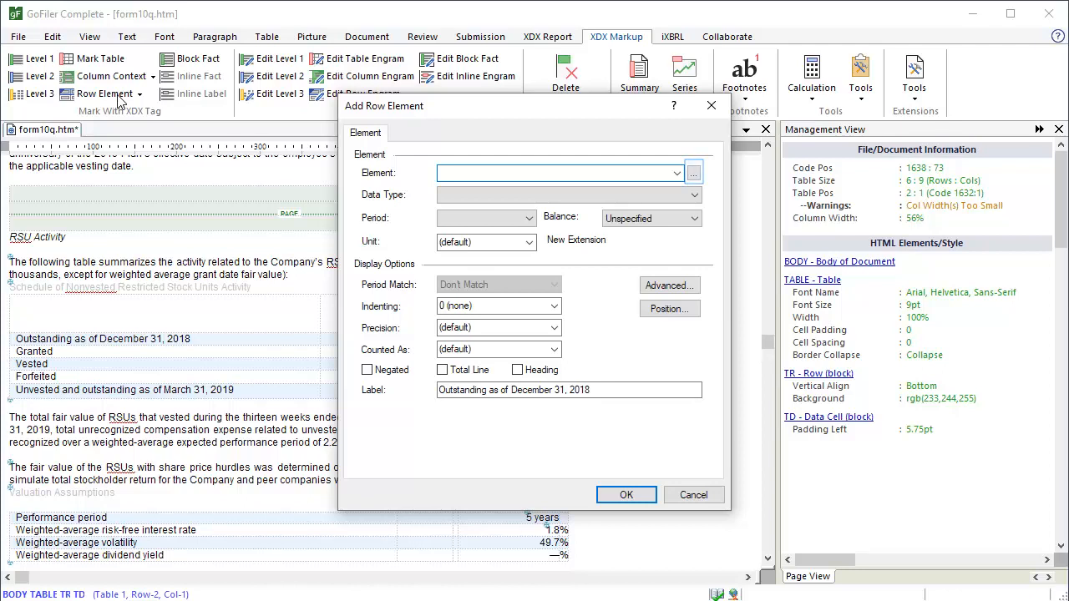
pyautogui.click(696, 175)
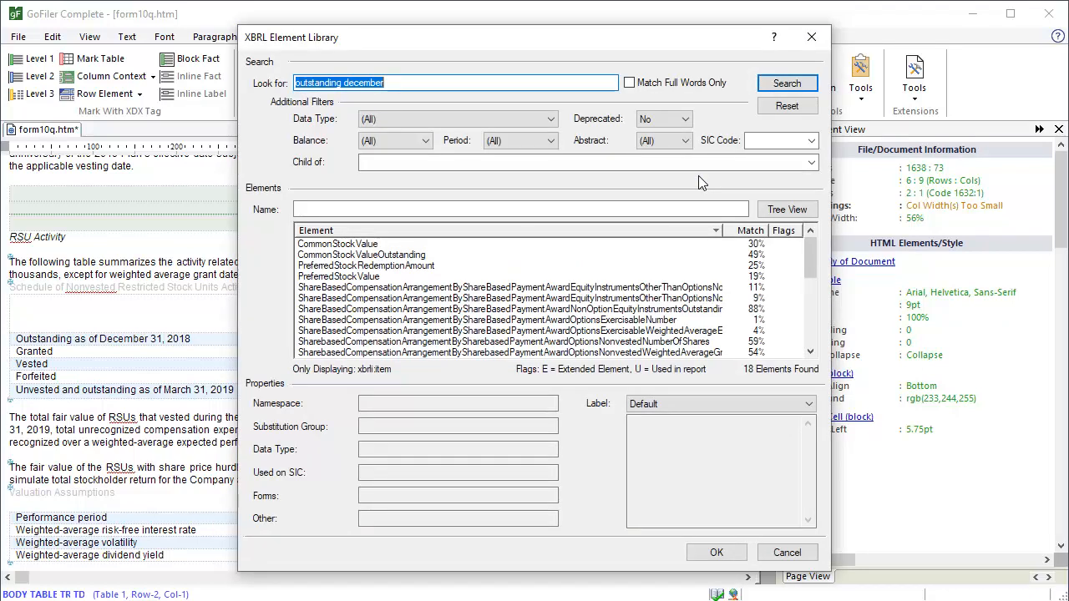
pyautogui.write('restricted stock units granted')
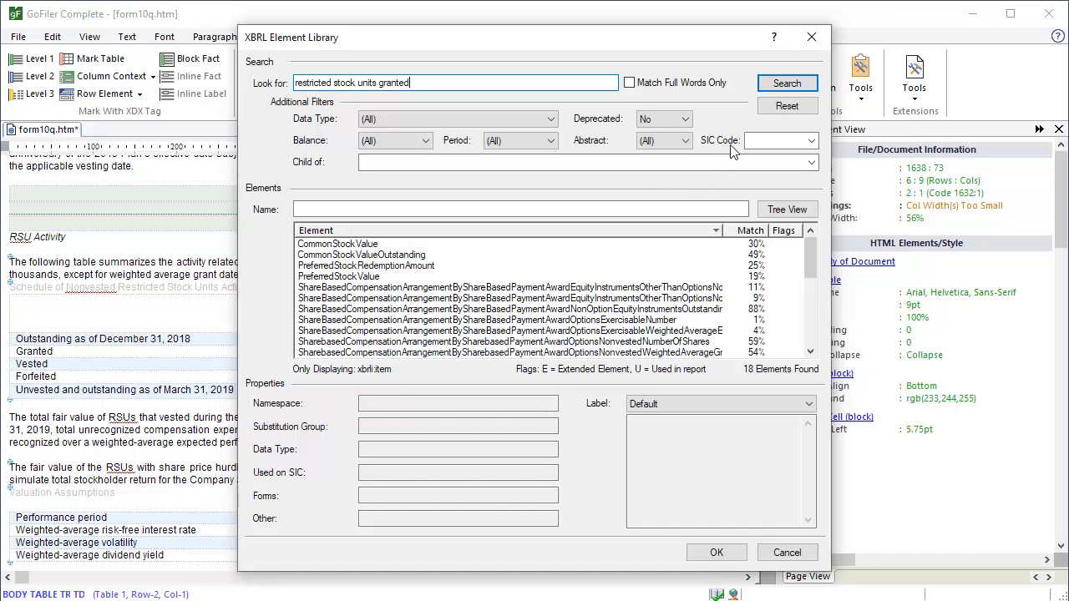
pyautogui.click(805, 85)
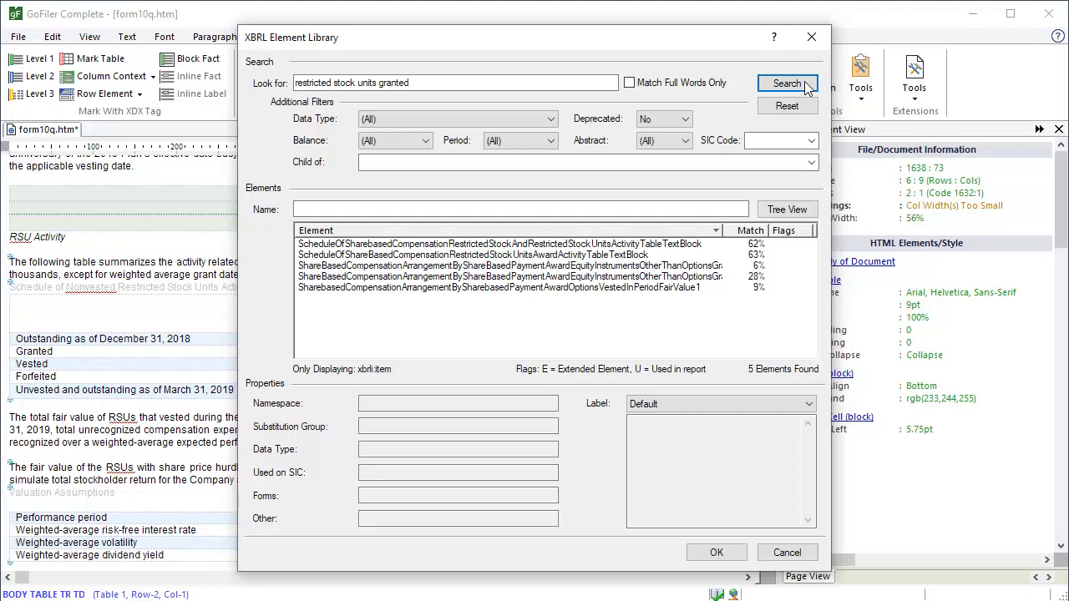
pyautogui.click(691, 265)
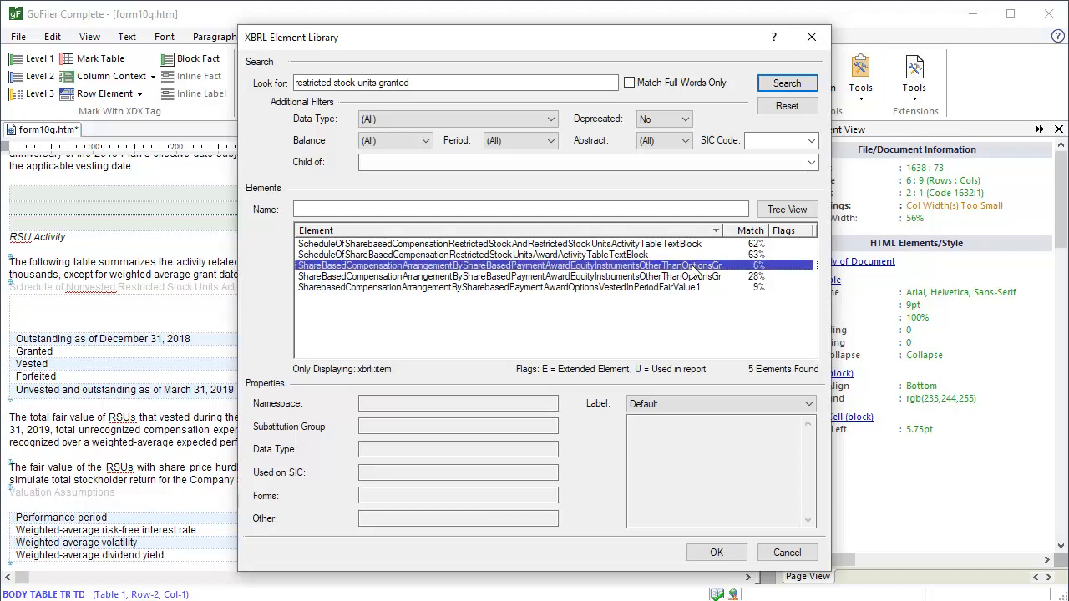
pyautogui.click(786, 209)
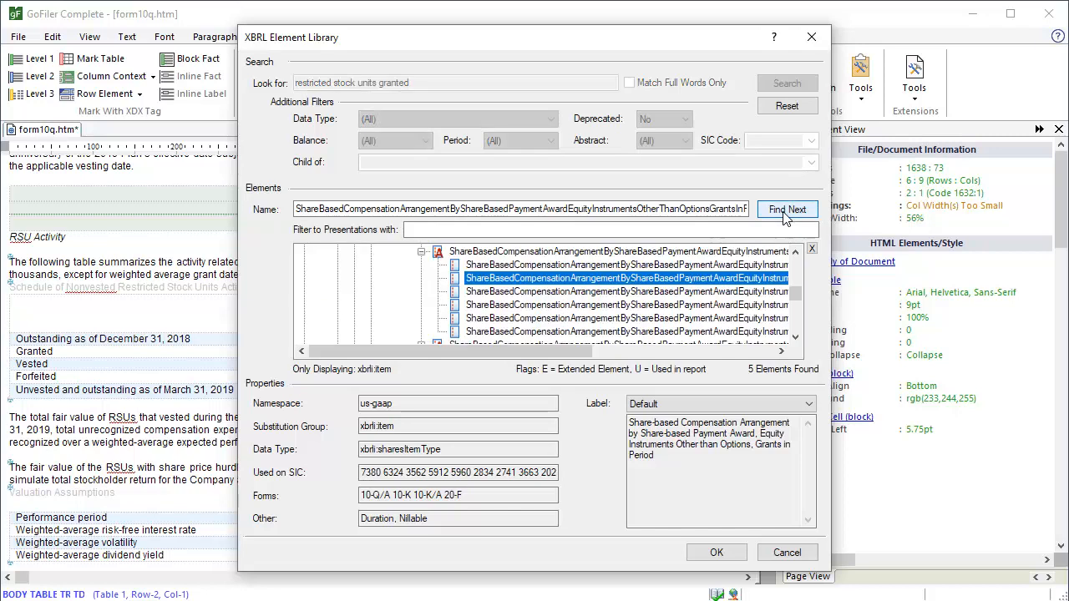
# - Enlarge the element library window and expand the nonvested weighted average grant date fair value roll-forward to examine its elements
pyautogui.moveTo(830, 200); pyautogui.dragTo(1034, 195)
pyautogui.moveTo(675, 573); pyautogui.dragTo(672, 599)
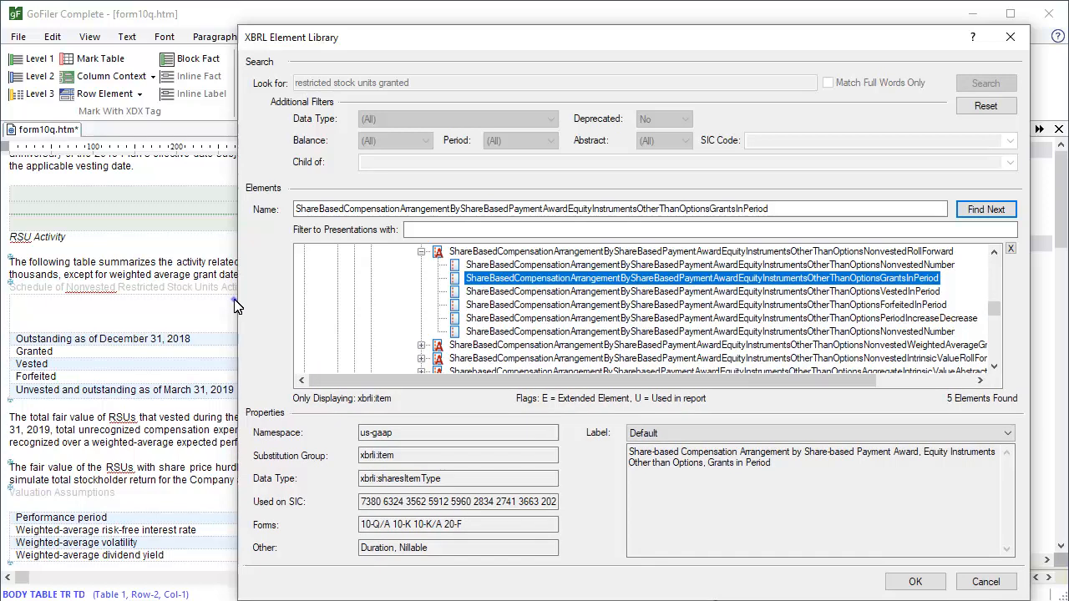
pyautogui.moveTo(237, 306); pyautogui.dragTo(43, 300)
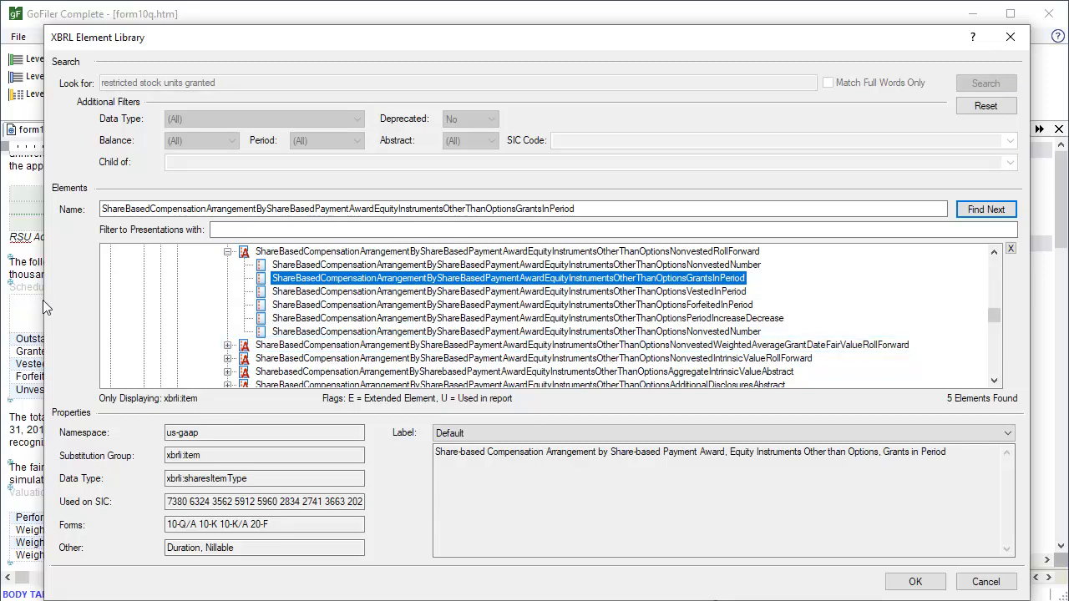
pyautogui.click(227, 345)
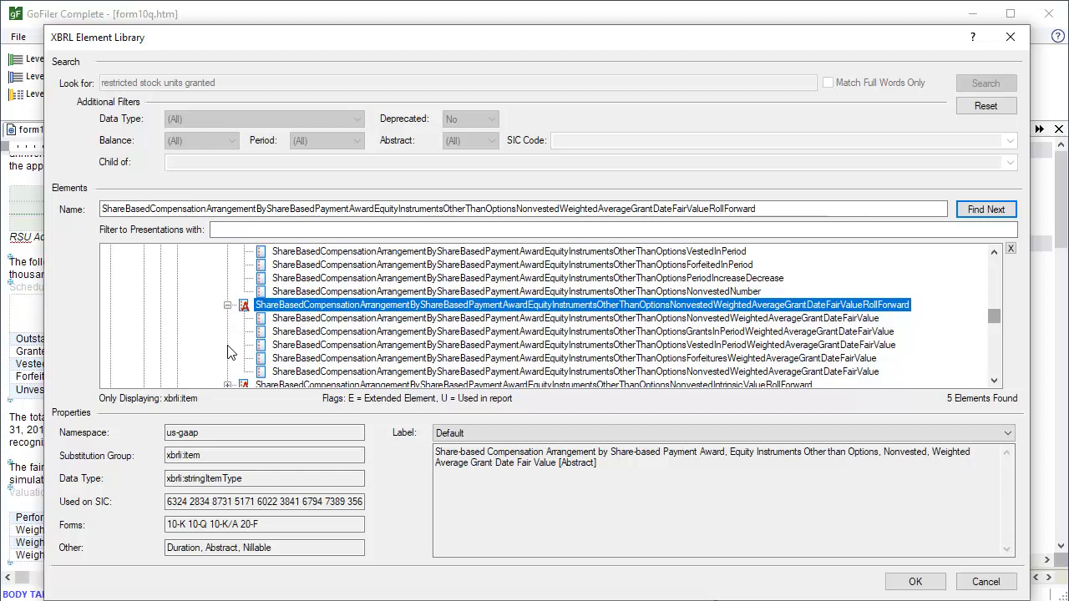
# - Show the Documentation label of the ShareBasedCompensationArrangementByShareBasedPaymentAwardLineItems element
pyautogui.moveTo(997, 316); pyautogui.dragTo(1000, 302)
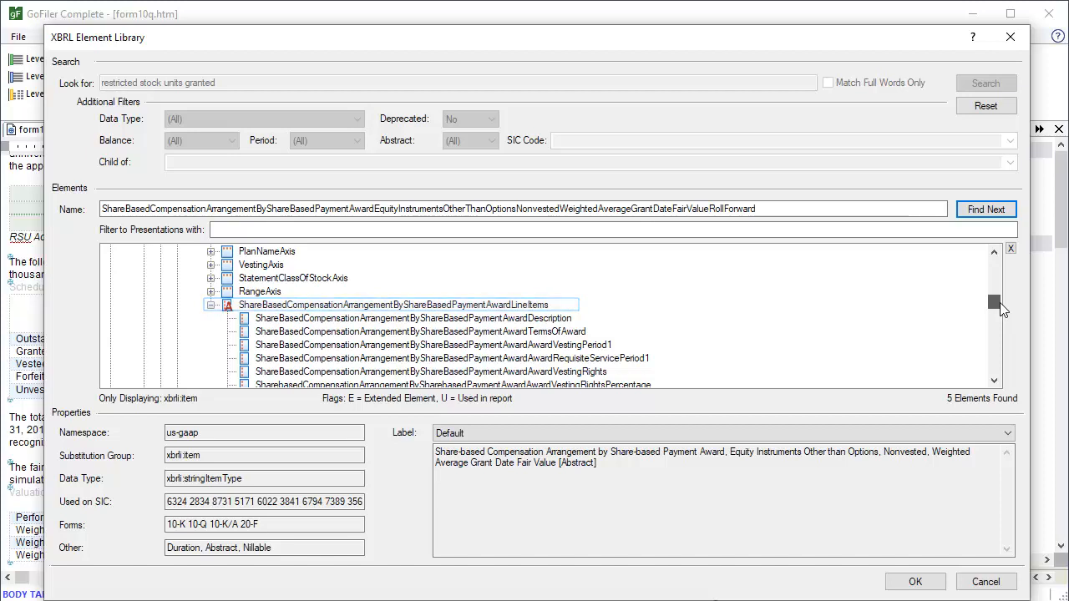
pyautogui.click(492, 307)
pyautogui.click(640, 432)
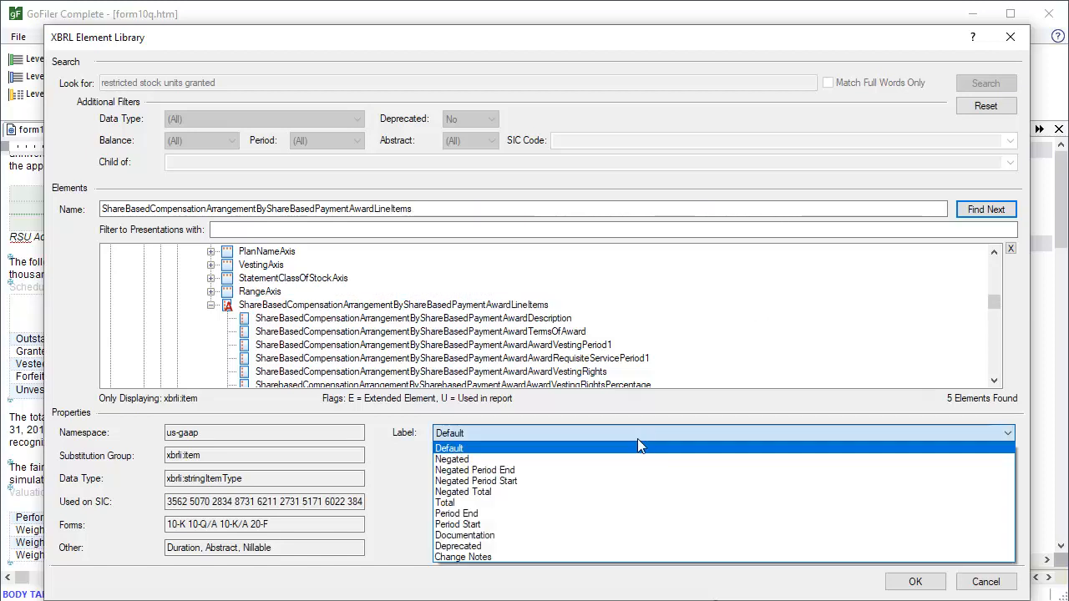
pyautogui.click(613, 538)
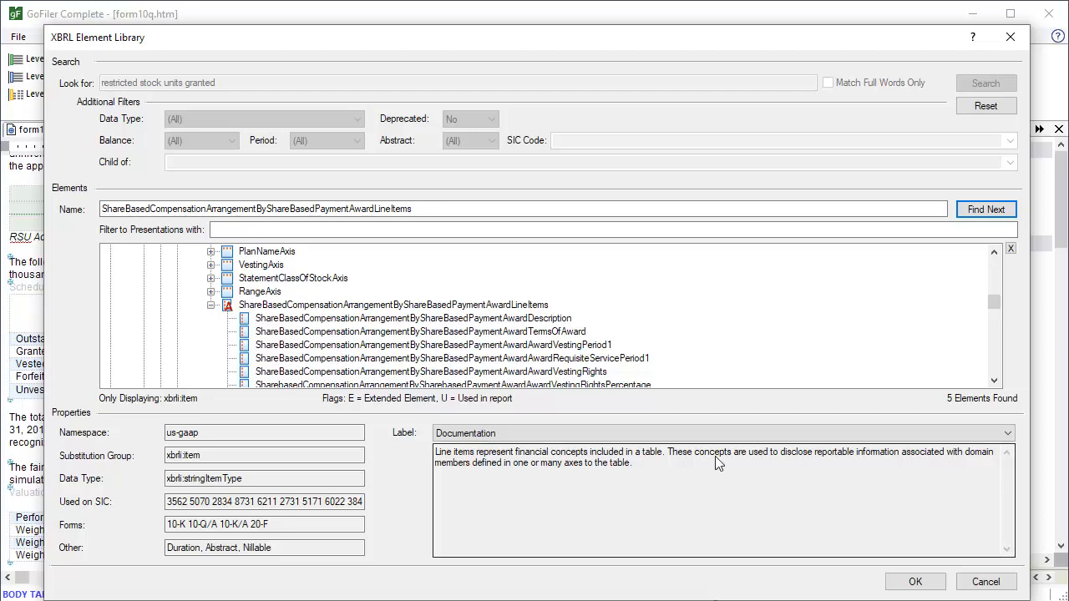
# - Examine the domain members under AwardTypeAxis, and leave the element library and the row element dialog without adding anything
pyautogui.scroll(1, 997, 251)
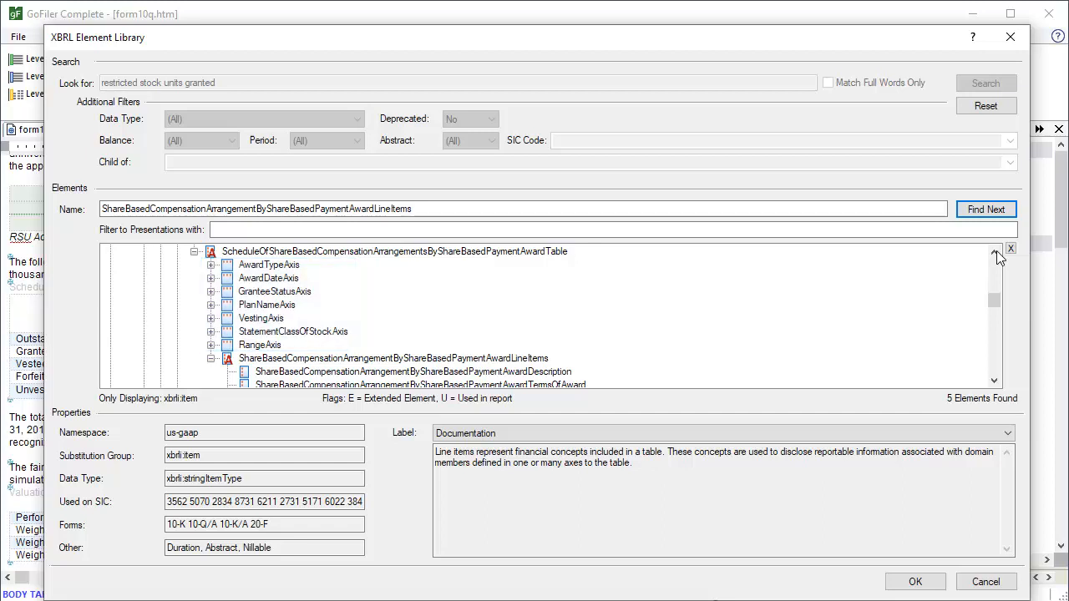
pyautogui.click(211, 265)
pyautogui.click(227, 278)
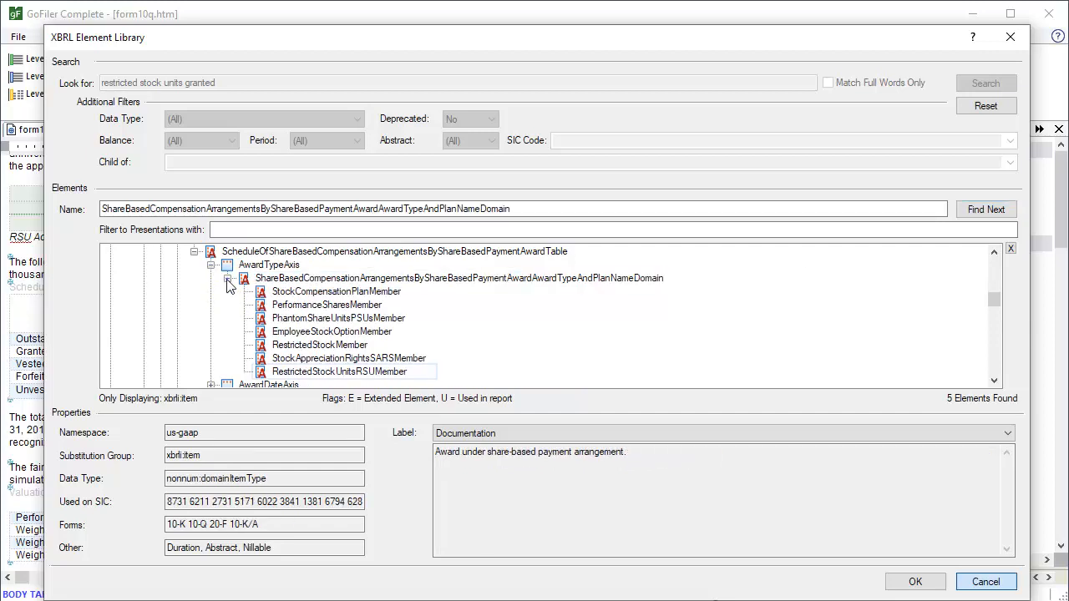
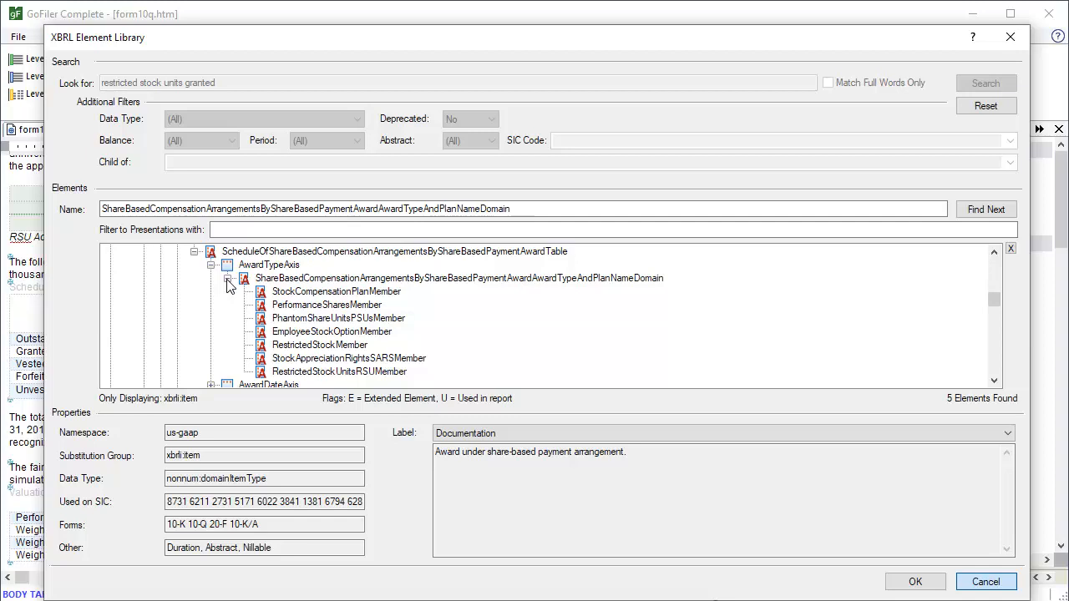
pyautogui.click(992, 582)
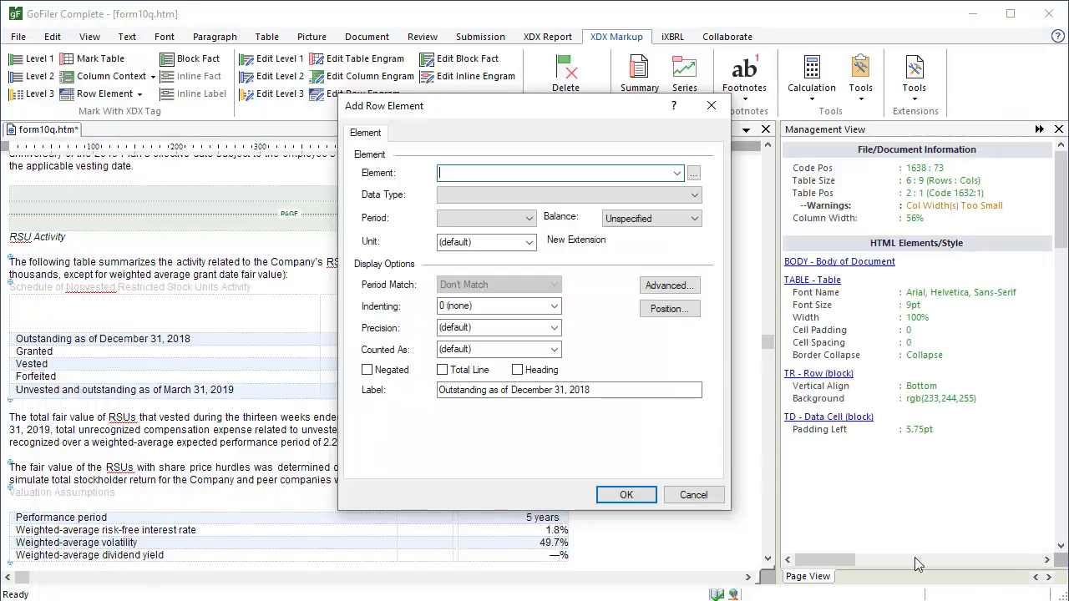
pyautogui.click(693, 496)
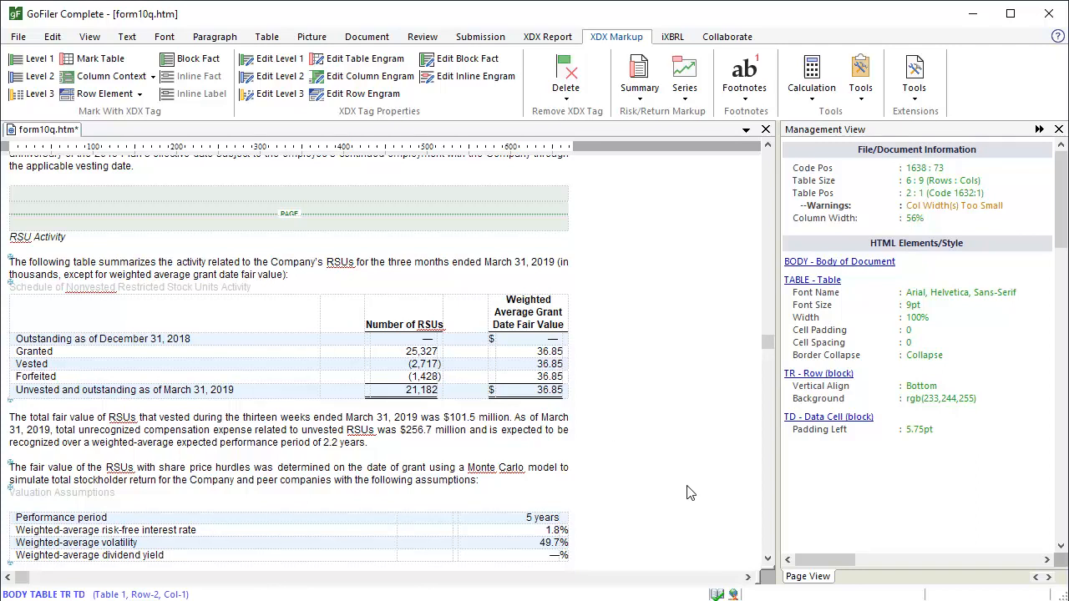
# - Start a block fact on the December 31, 2018 RSU number cell, searching "restricted stock unit" and choosing ShareBasedCompensationArrangementByShareBasedPaymentAwardEquityInstrumentsOtherThanOptionsNonvestedNumber
pyautogui.click(426, 341)
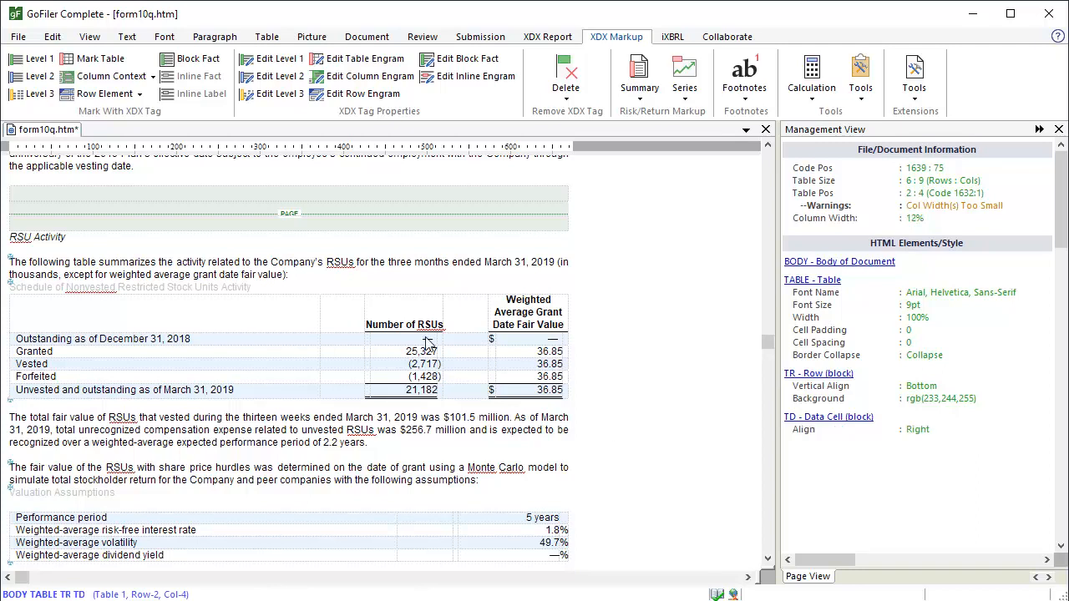
pyautogui.click(206, 61)
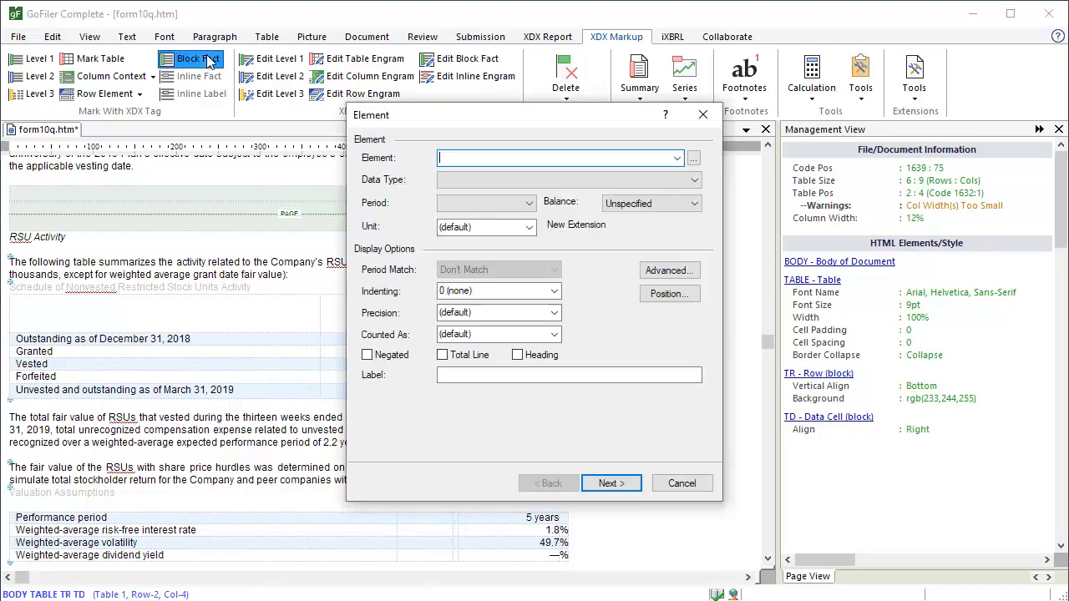
pyautogui.click(694, 158)
pyautogui.write('restric')
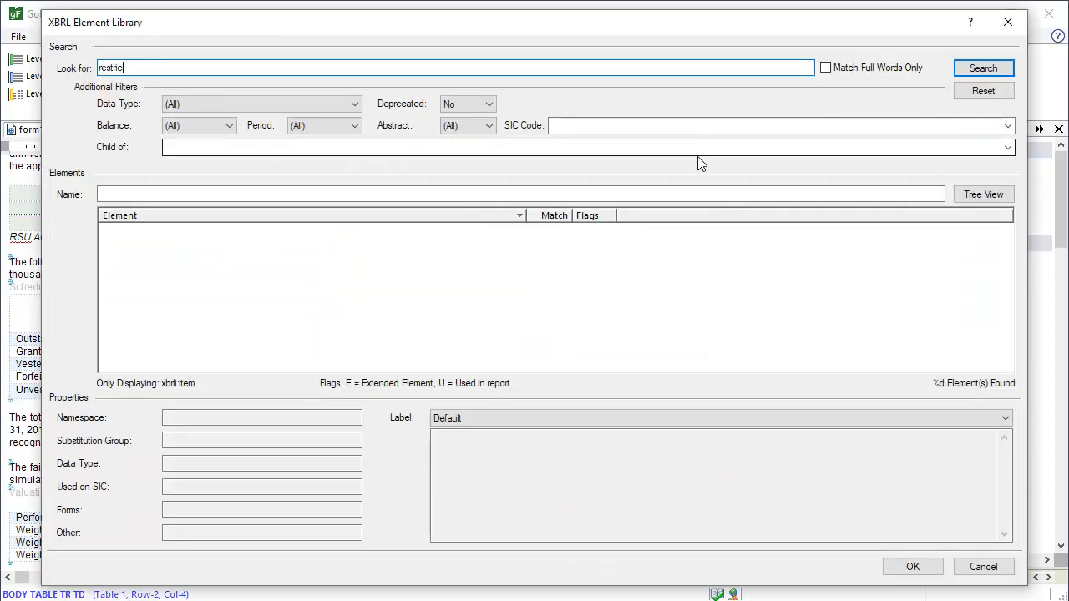
pyautogui.write('ted stock unit')
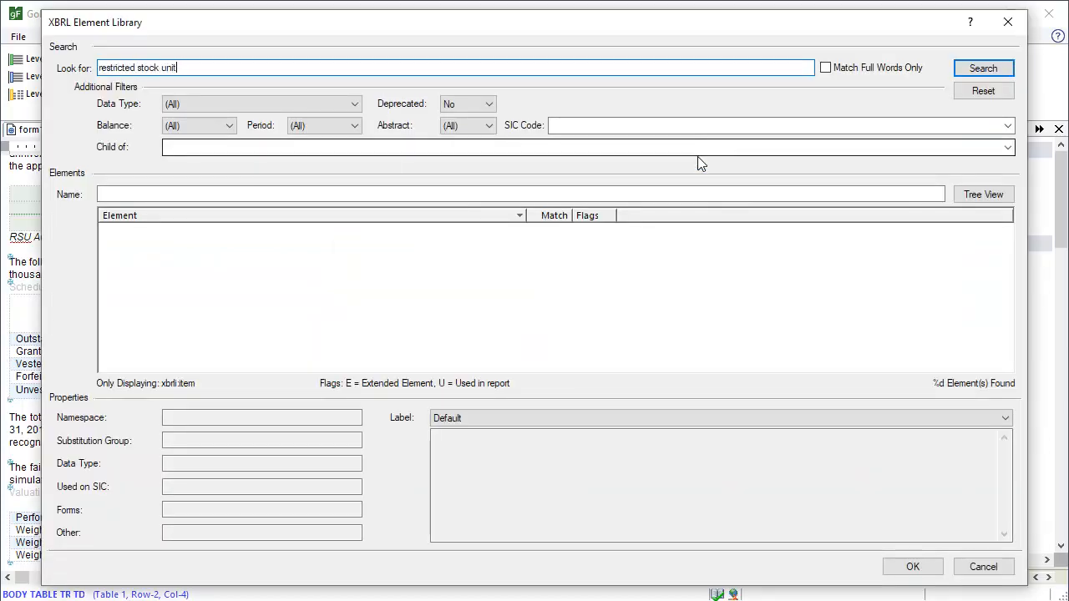
pyautogui.click(966, 69)
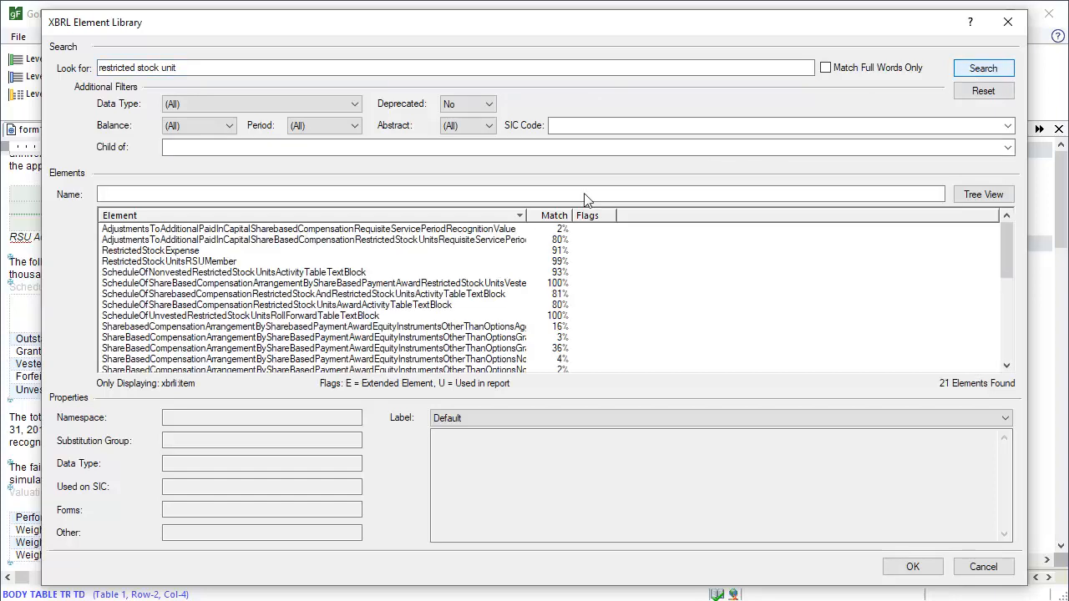
pyautogui.moveTo(527, 215); pyautogui.dragTo(806, 215)
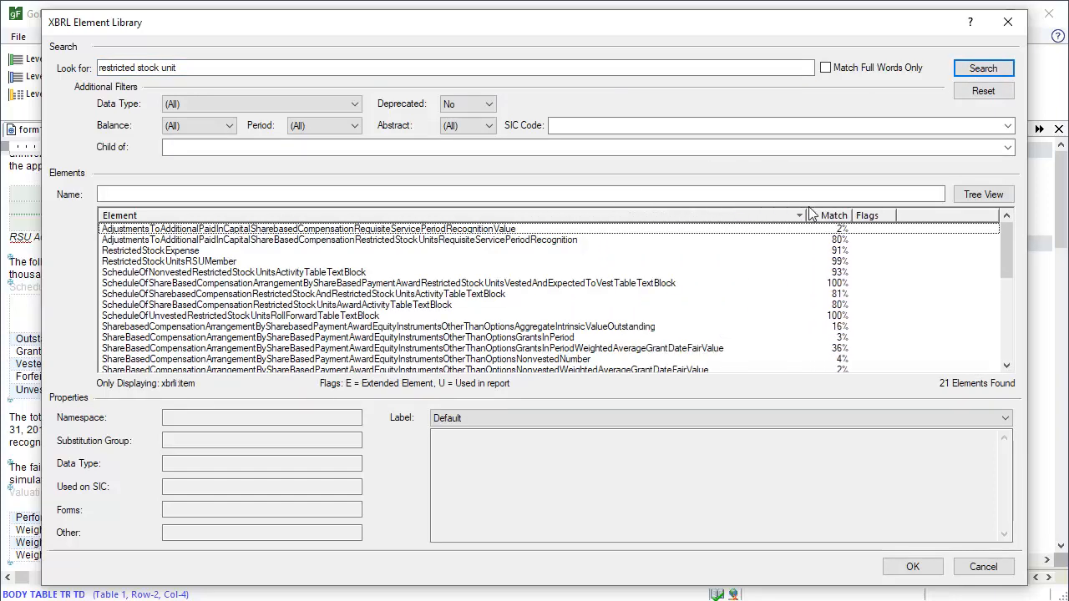
pyautogui.click(564, 361)
pyautogui.click(914, 567)
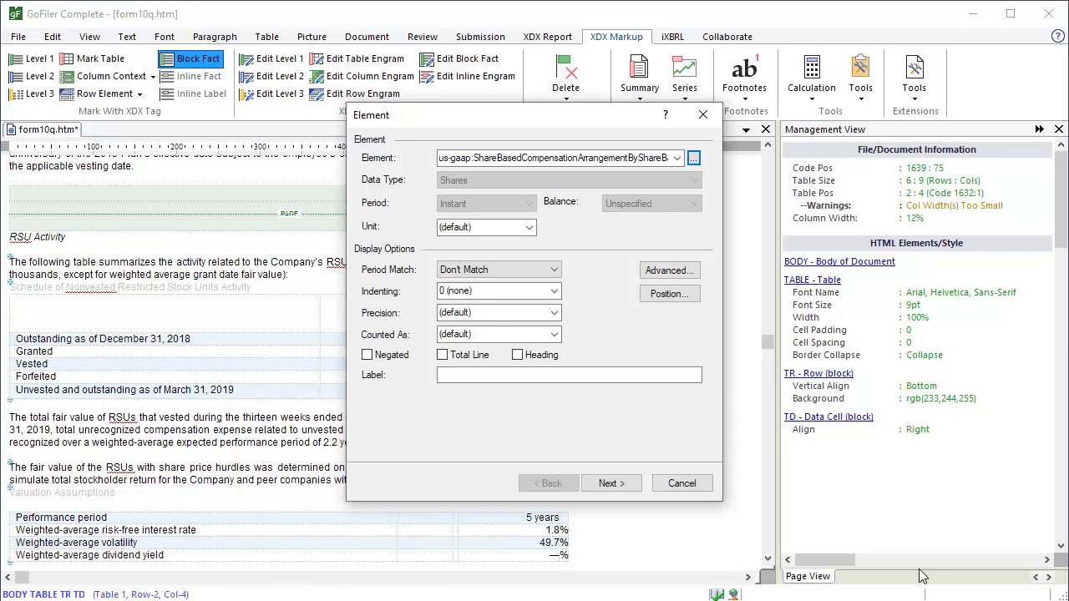
# - Set the fact's period match to Beginning and both its precision and counted-as values to -3 (Thousands)
pyautogui.click(557, 278)
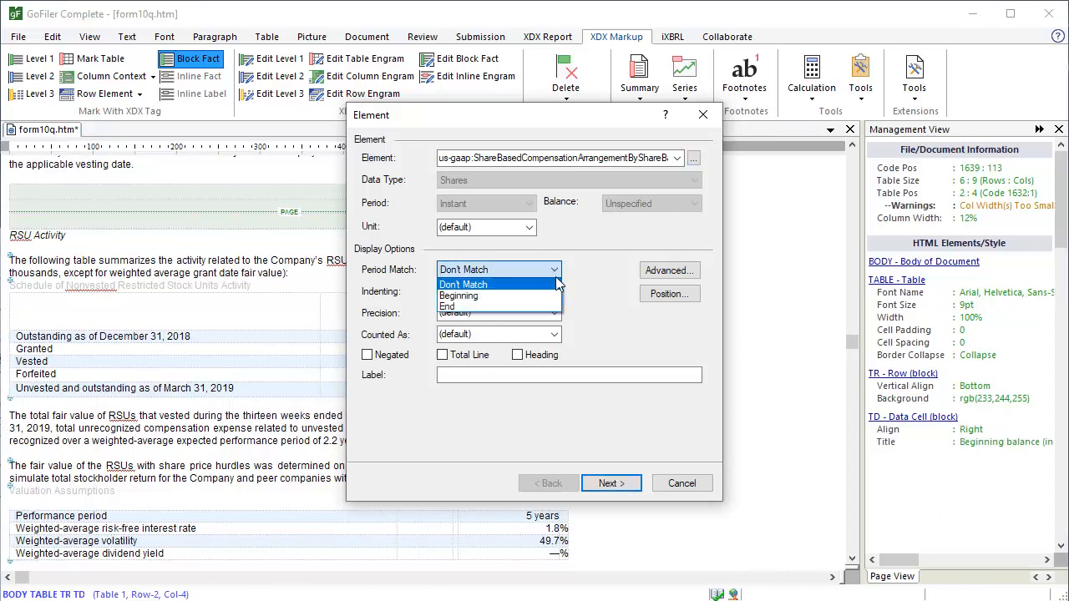
pyautogui.click(559, 297)
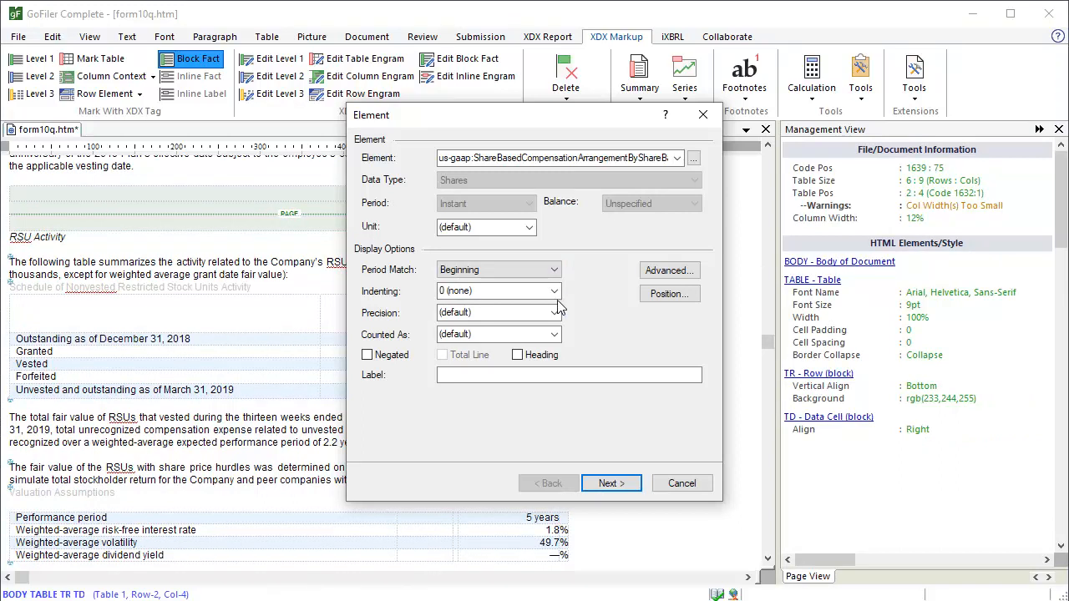
pyautogui.click(555, 313)
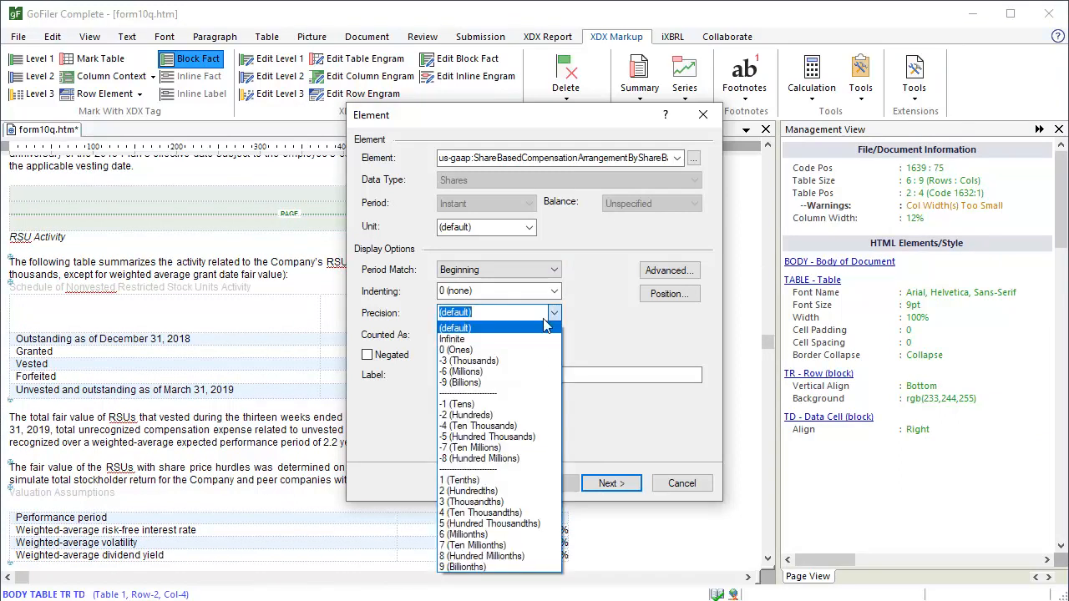
pyautogui.click(538, 363)
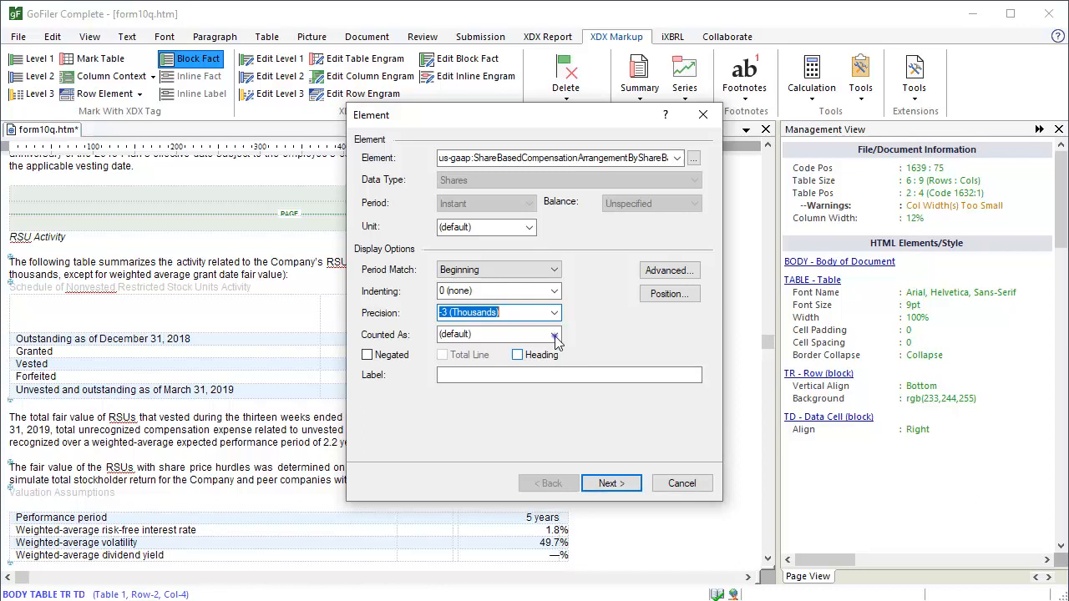
pyautogui.click(553, 335)
pyautogui.click(542, 372)
# - Label the fact "Beginning balance (in shares)" and continue to its context settings
pyautogui.click(445, 377)
pyautogui.write('Beg')
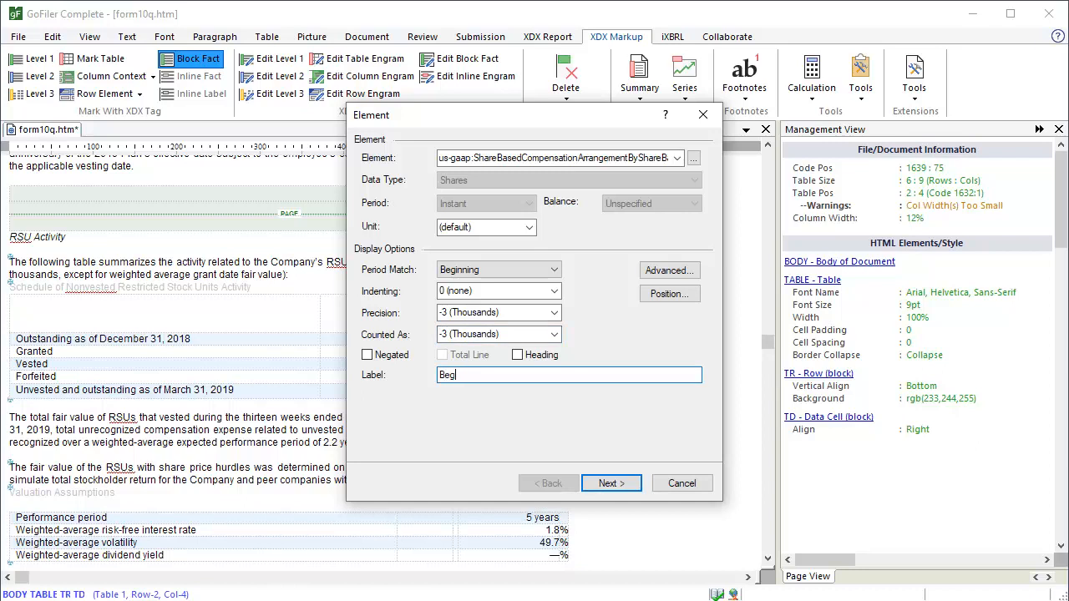
pyautogui.write('inning balance (in shares)')
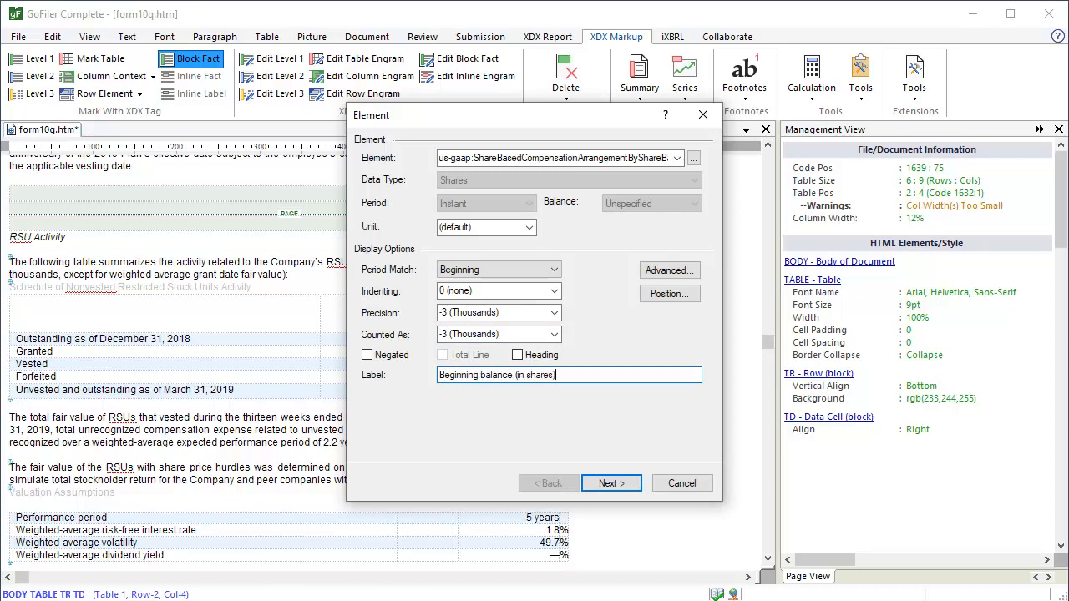
pyautogui.click(633, 487)
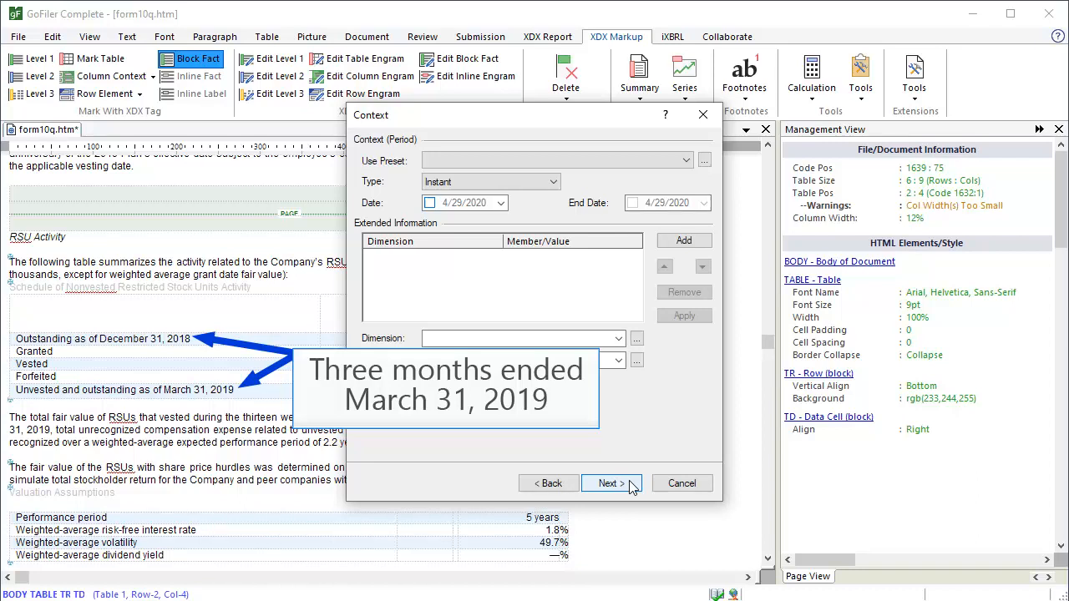
# - Apply the 3 Months Ended 3/31 context preset and choose AwardTypeAxis as the dimension by searching for "award type"
pyautogui.click(686, 160)
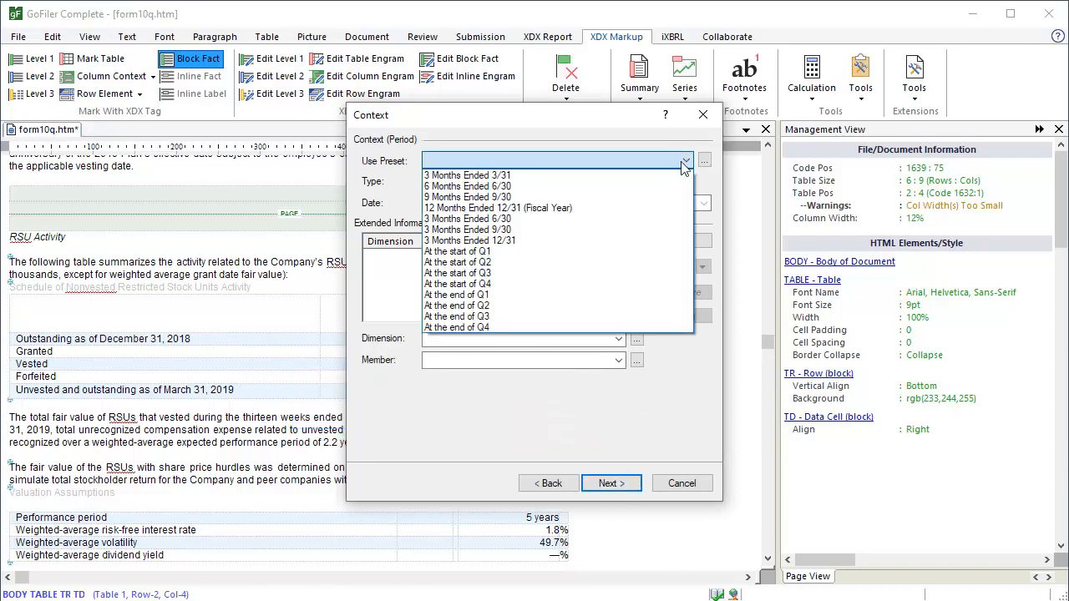
pyautogui.click(667, 175)
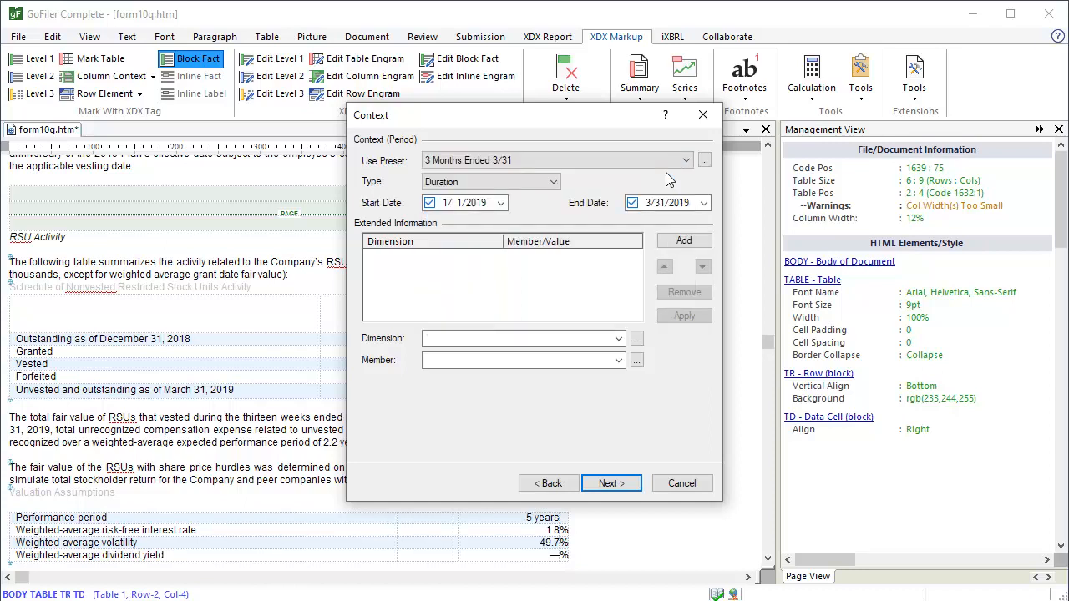
pyautogui.click(639, 339)
pyautogui.write('award type')
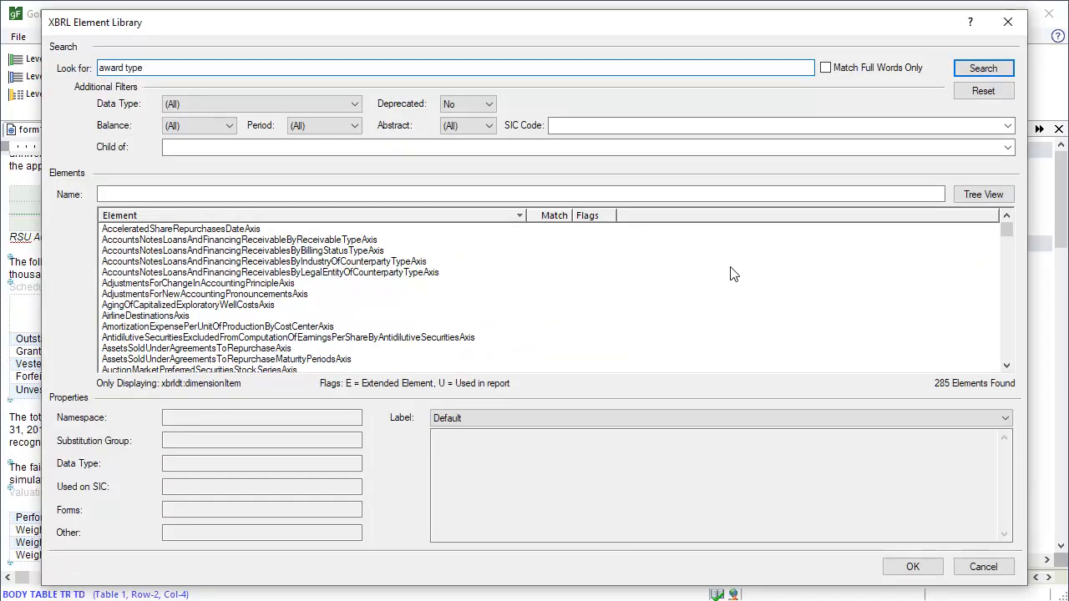
pyautogui.click(977, 70)
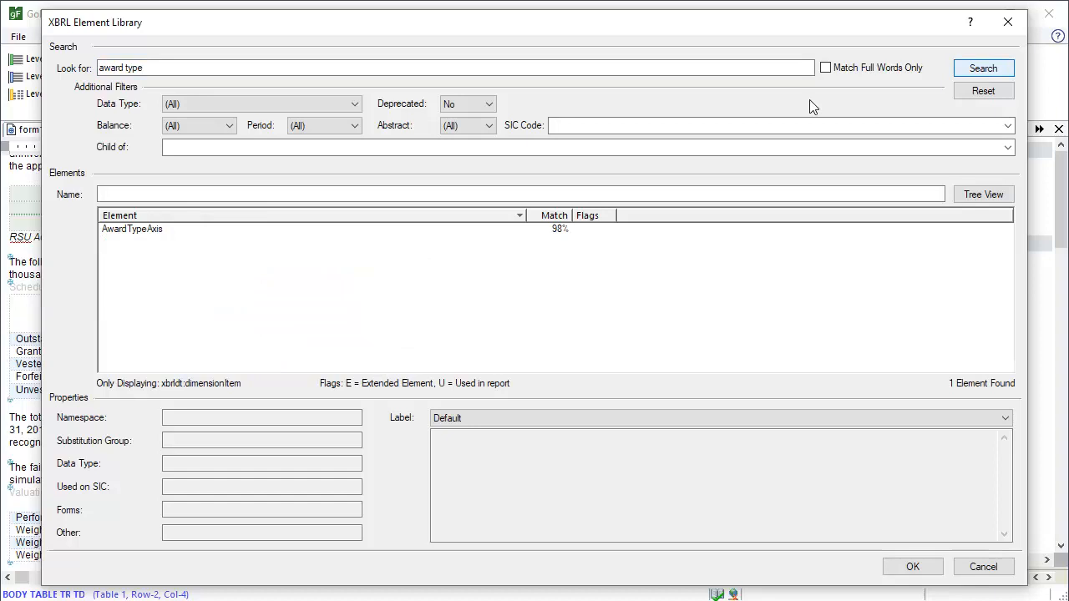
pyautogui.click(150, 229)
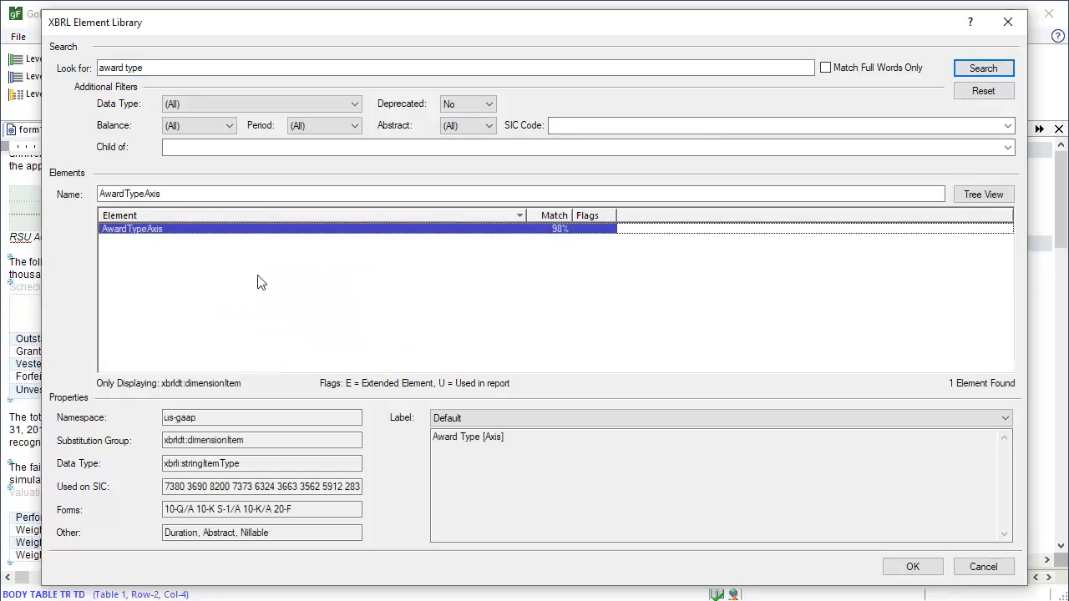
pyautogui.click(912, 566)
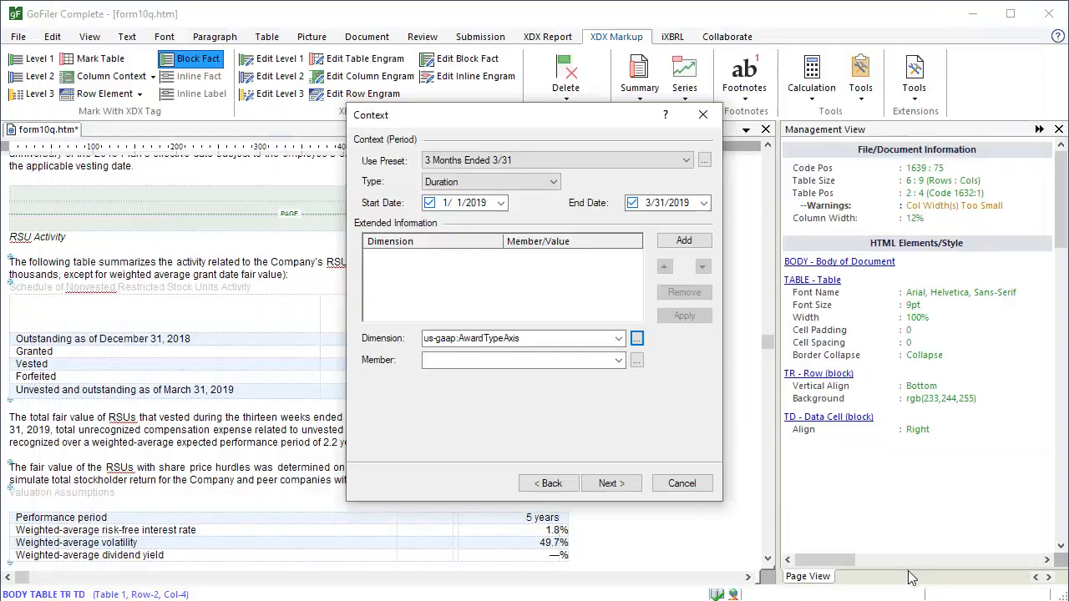
# - Search the element library for "restricted stock unit" and choose RestrictedStockUnitsRSUMember as the dimension's member
pyautogui.click(636, 360)
pyautogui.write('restrict')
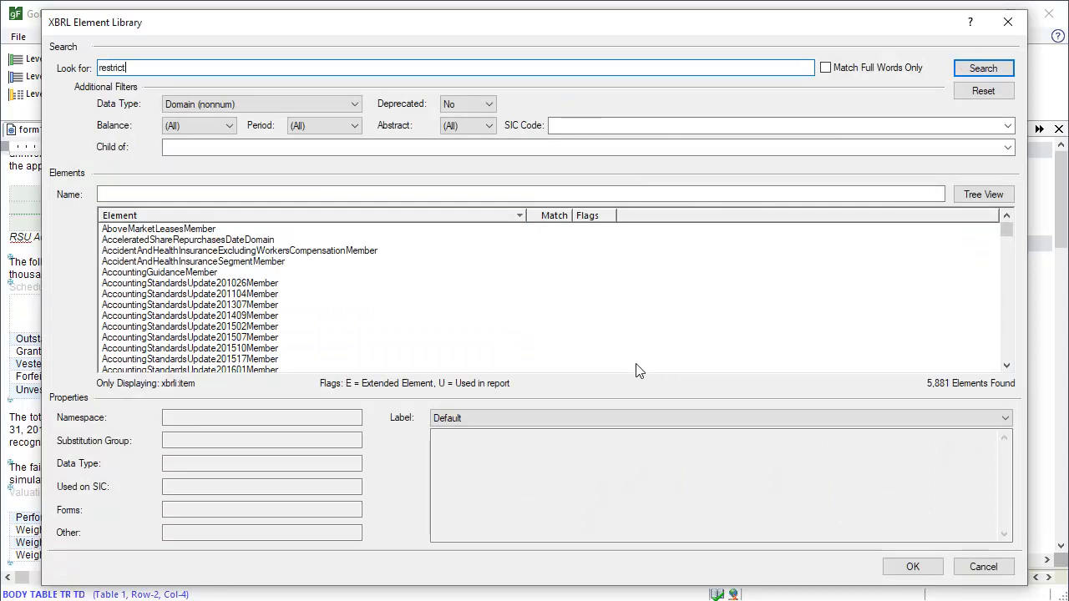
pyautogui.write('ed stock unit')
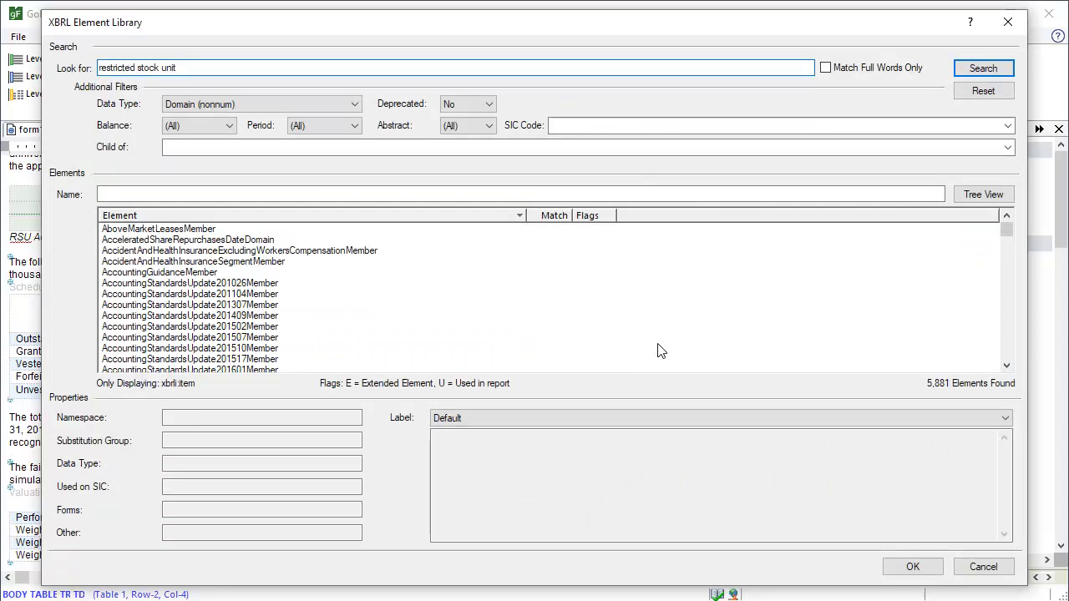
pyautogui.click(964, 72)
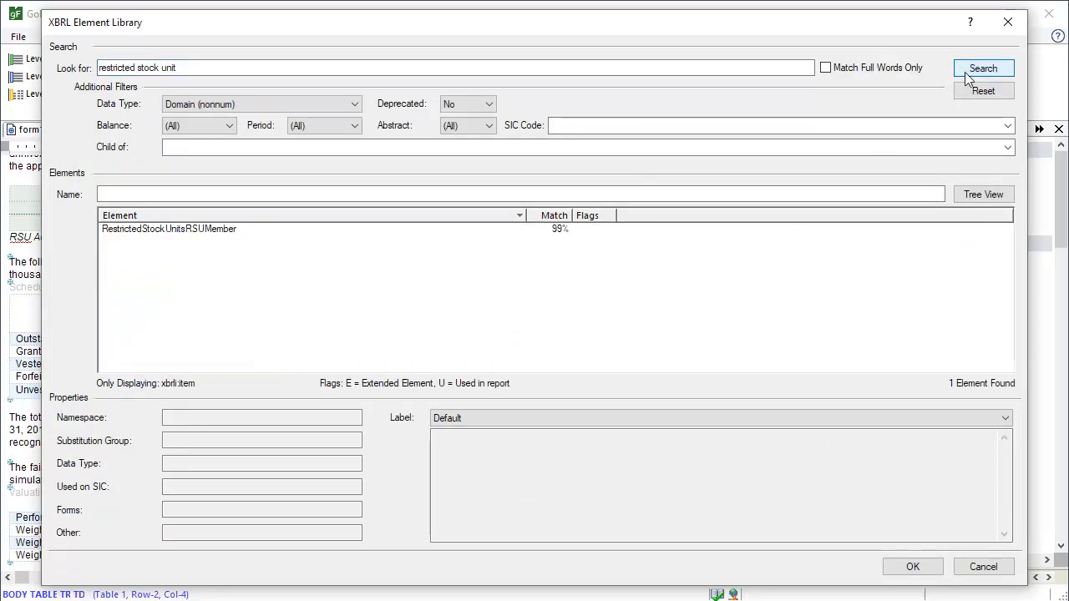
pyautogui.click(201, 232)
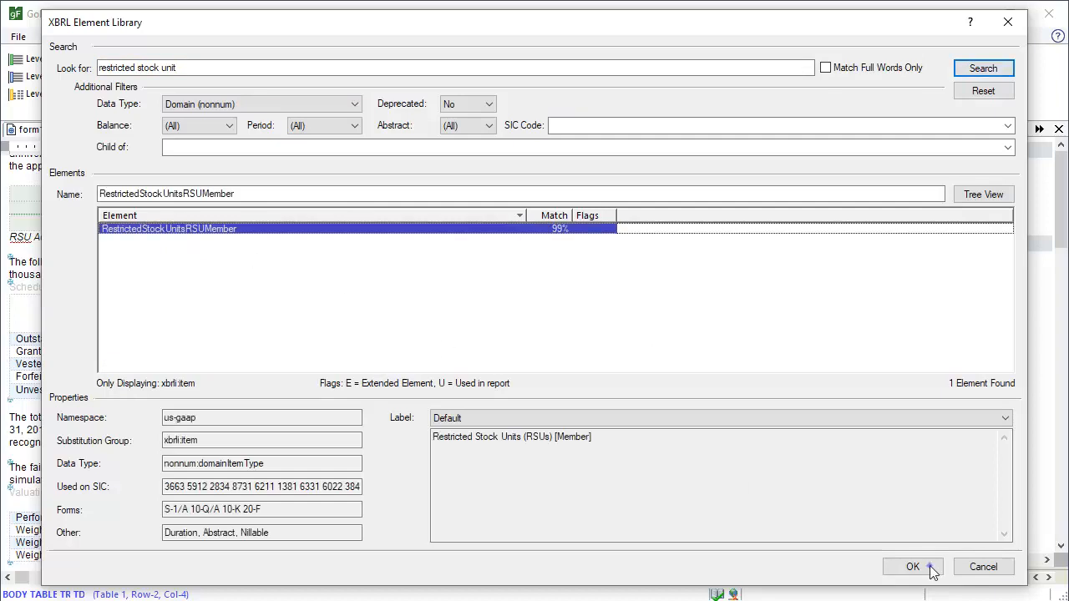
pyautogui.click(913, 567)
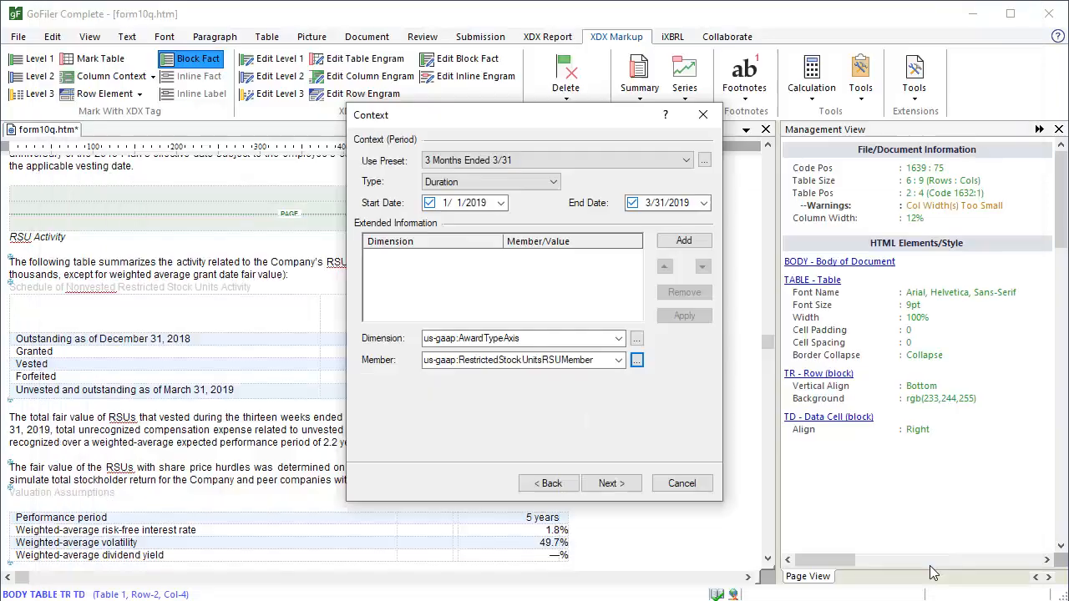
# - Add the AwardTypeAxis and RestrictedStockUnitsRSUMember pair to the context and finish the beginning balance fact without footnote references
pyautogui.click(678, 242)
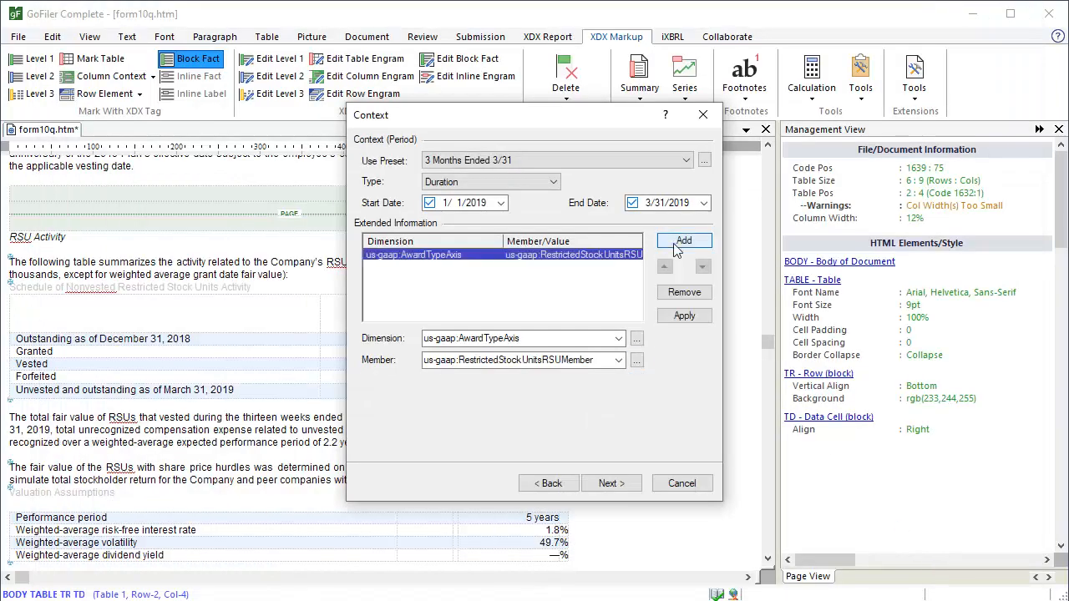
pyautogui.click(612, 484)
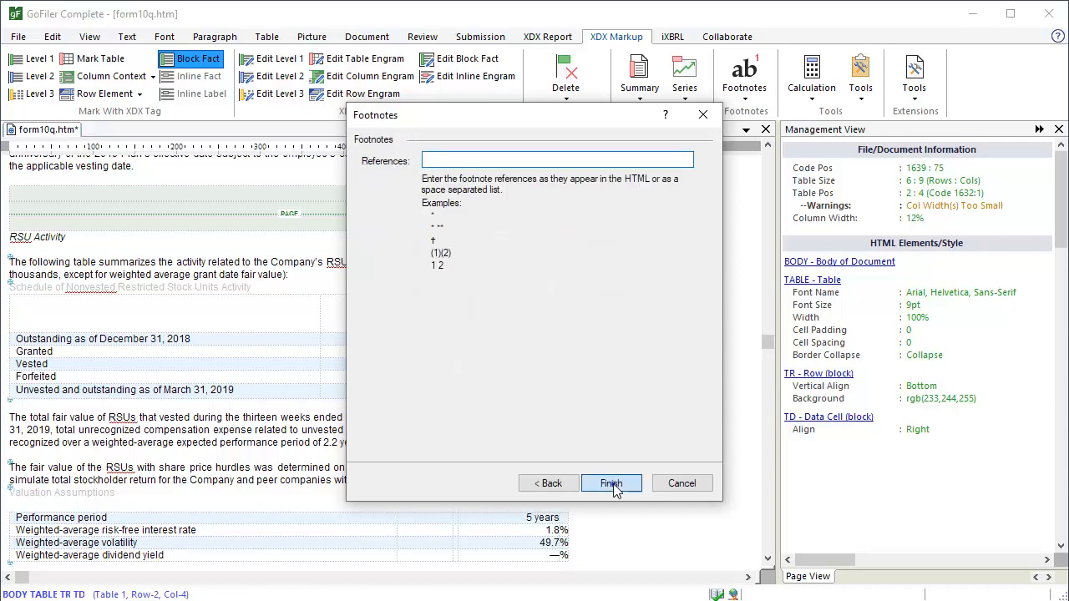
pyautogui.click(612, 484)
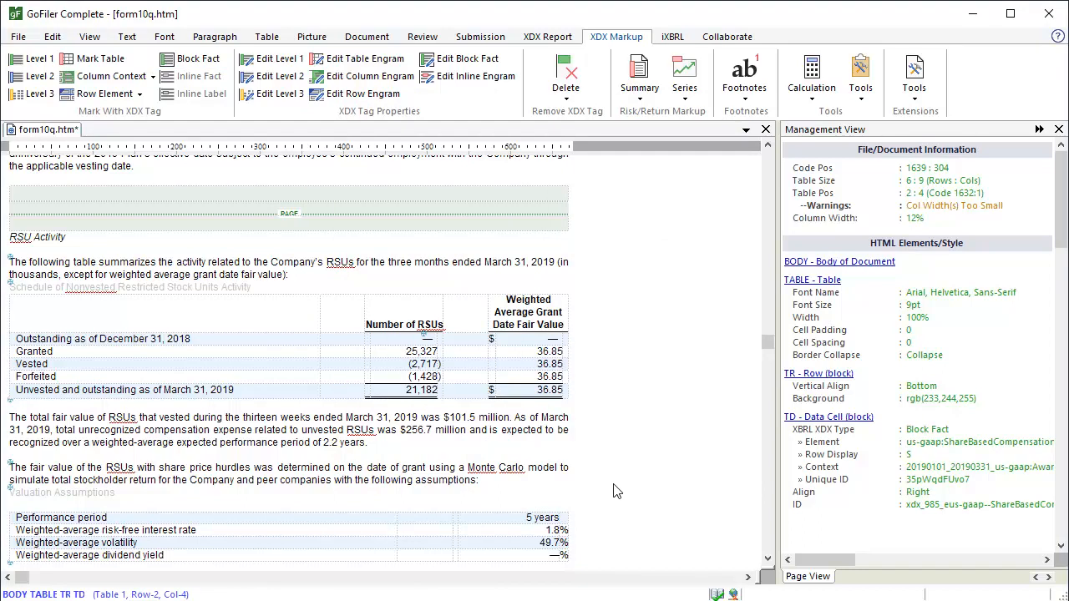
pyautogui.hotkey('ctrl', 'z')
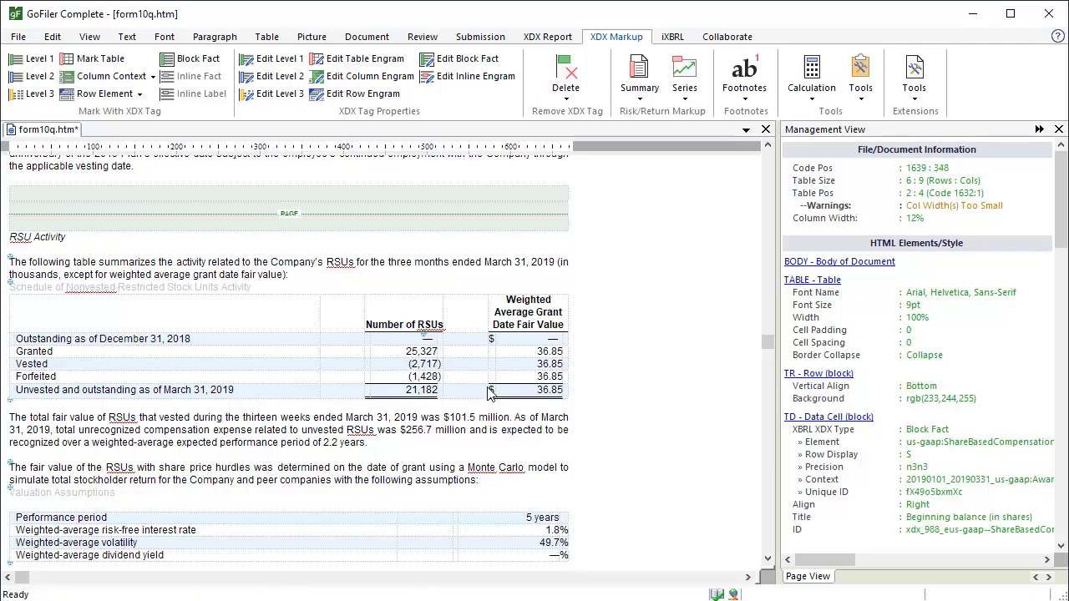
# - Copy the XDX engram from the December 31, 2018 RSU number cell and paste it onto the Granted number cell
pyautogui.rightClick(426, 343)
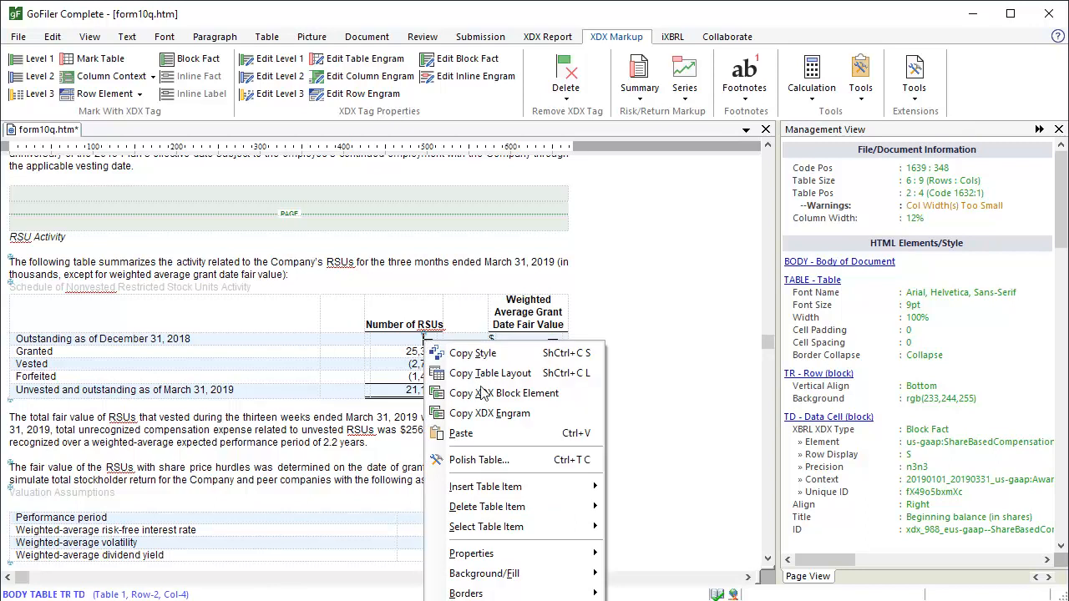
pyautogui.click(509, 414)
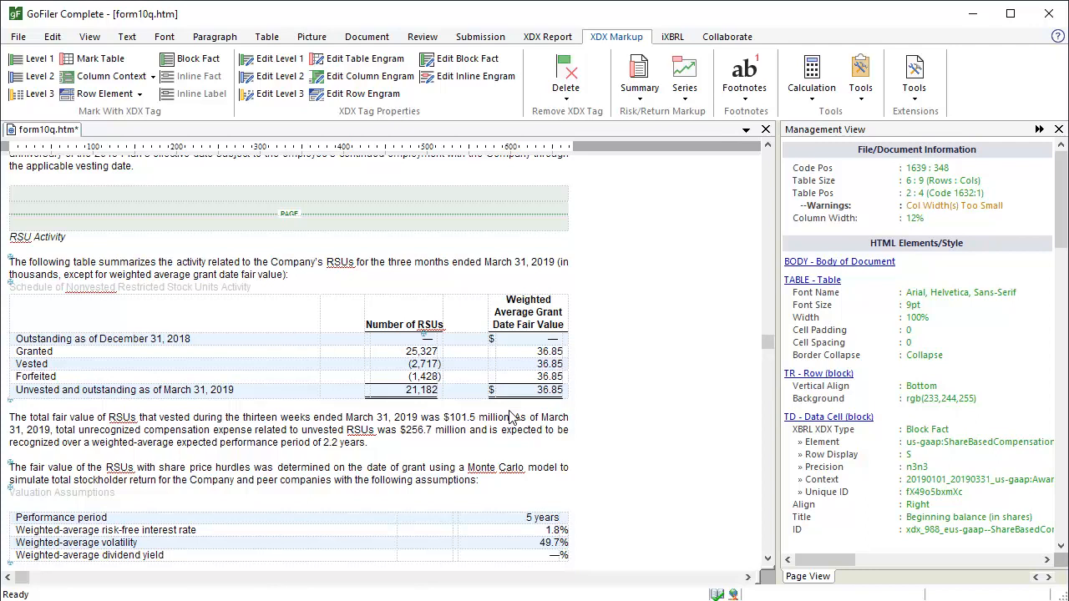
pyautogui.click(409, 350)
pyautogui.hotkey('ctrl', 'v')
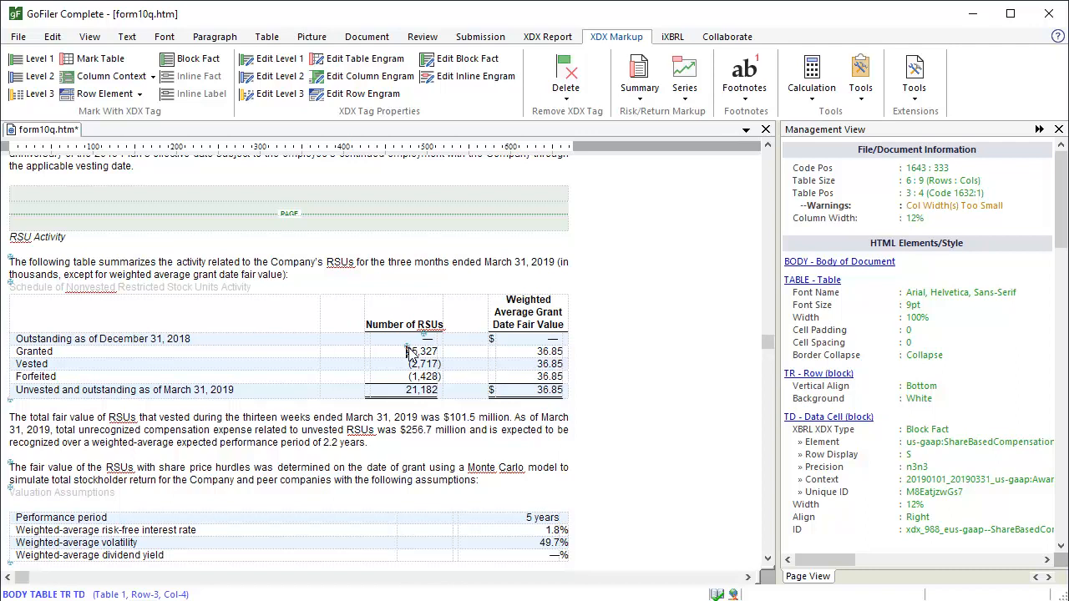
# - Change the Granted block fact's element to ShareBasedCompensationArrangementByShareBasedPaymentAwardEquityInstrumentsOtherThanOptionsGrantsInPeriod
pyautogui.doubleClick(409, 347)
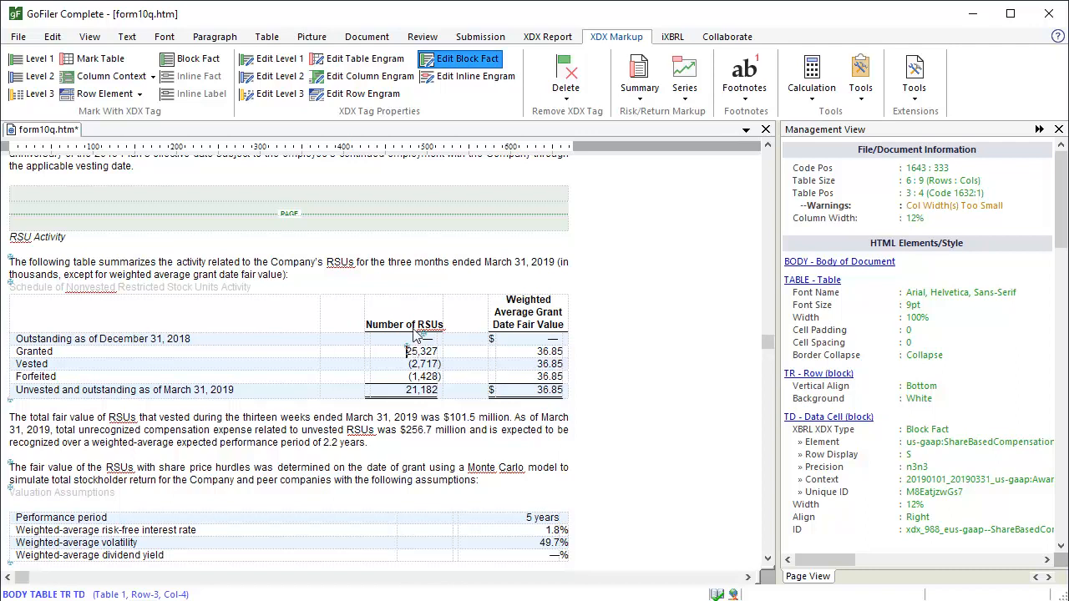
pyautogui.click(480, 66)
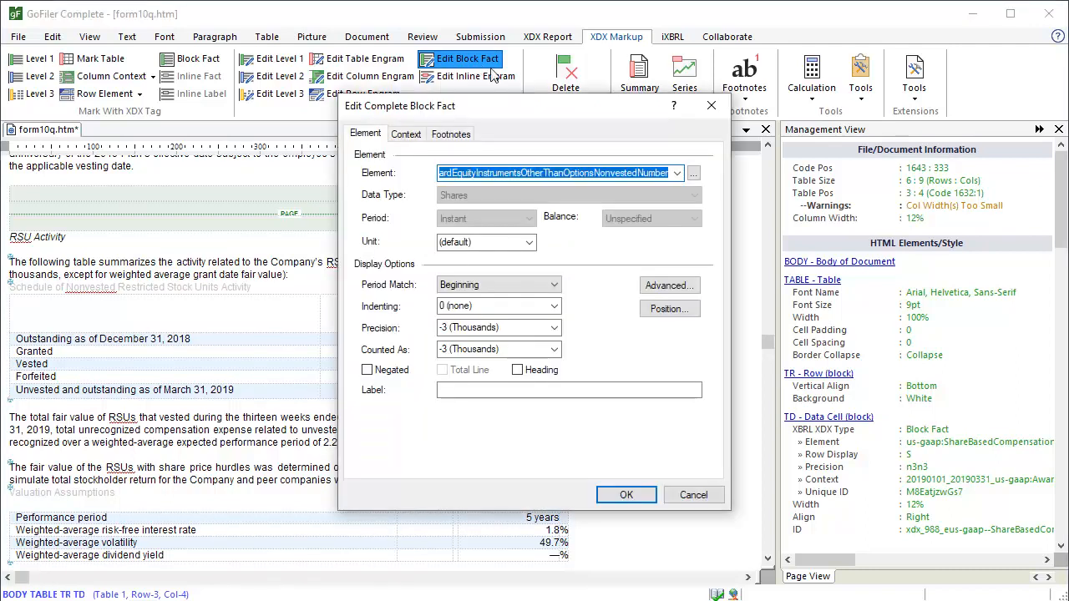
pyautogui.click(693, 175)
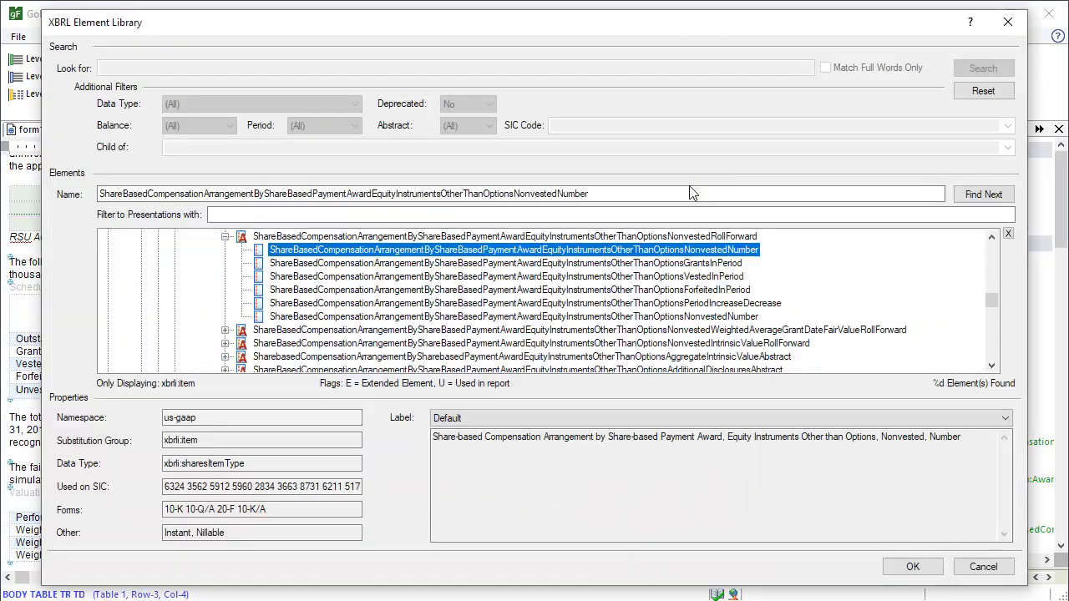
pyautogui.click(680, 264)
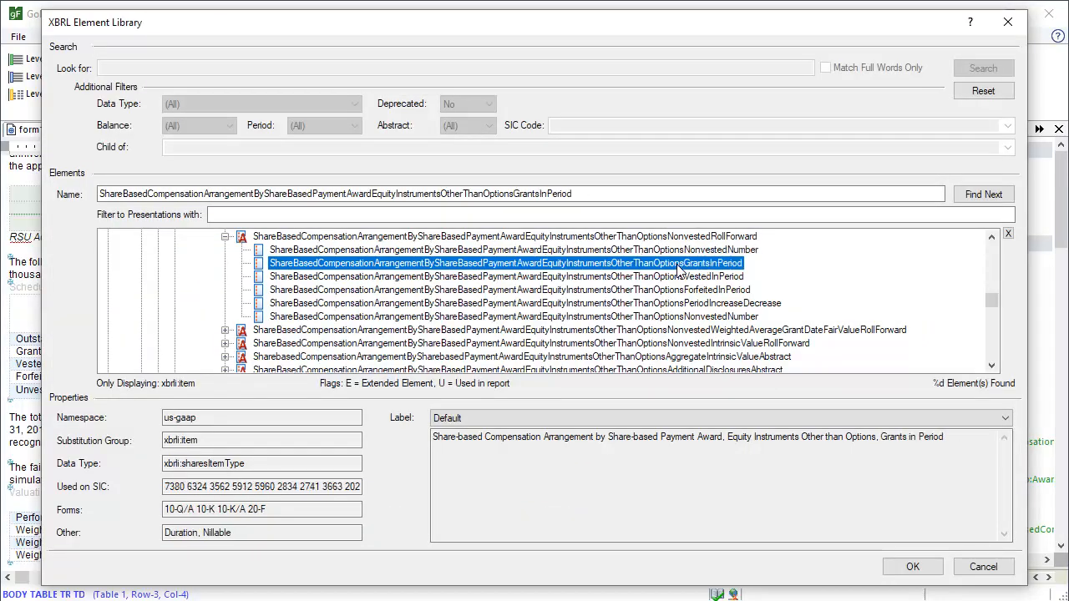
pyautogui.click(917, 571)
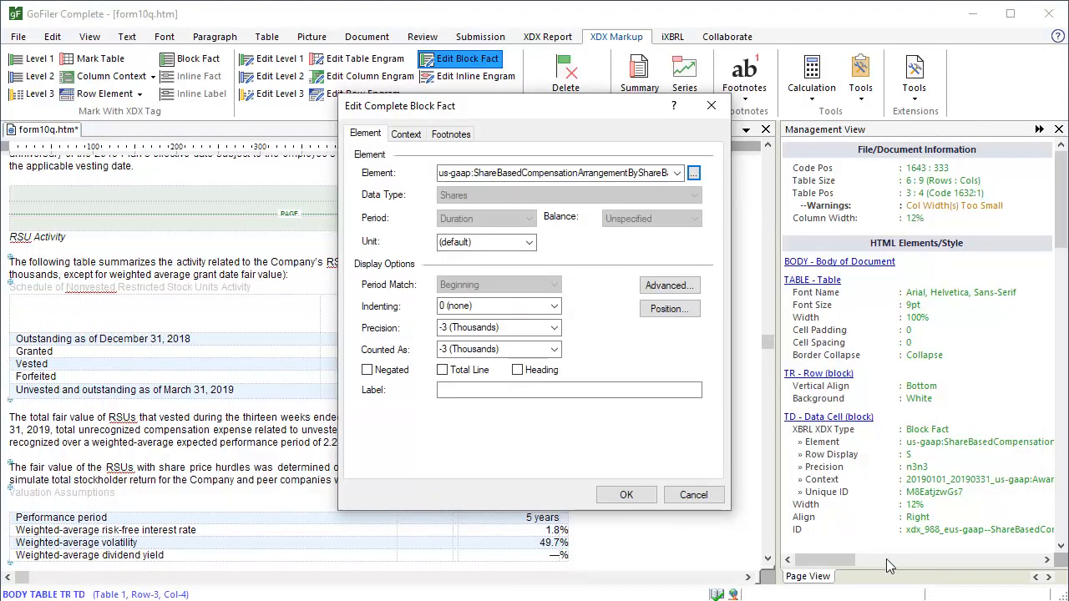
# - Label the fact "Granted", check its context and footnote settings, and apply the changes
pyautogui.click(451, 390)
pyautogui.write('Granted')
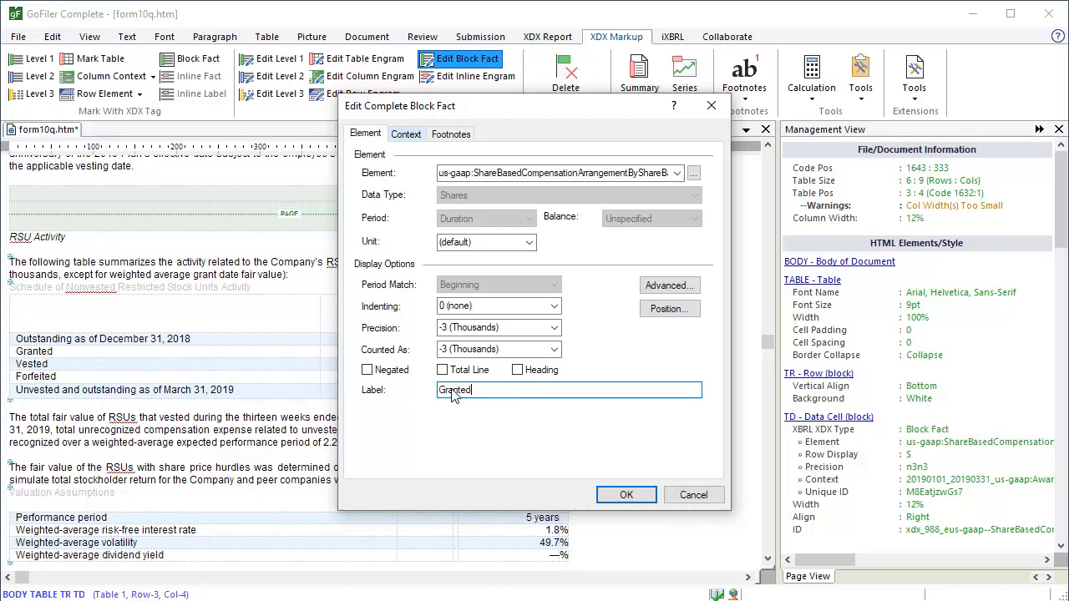
pyautogui.click(407, 136)
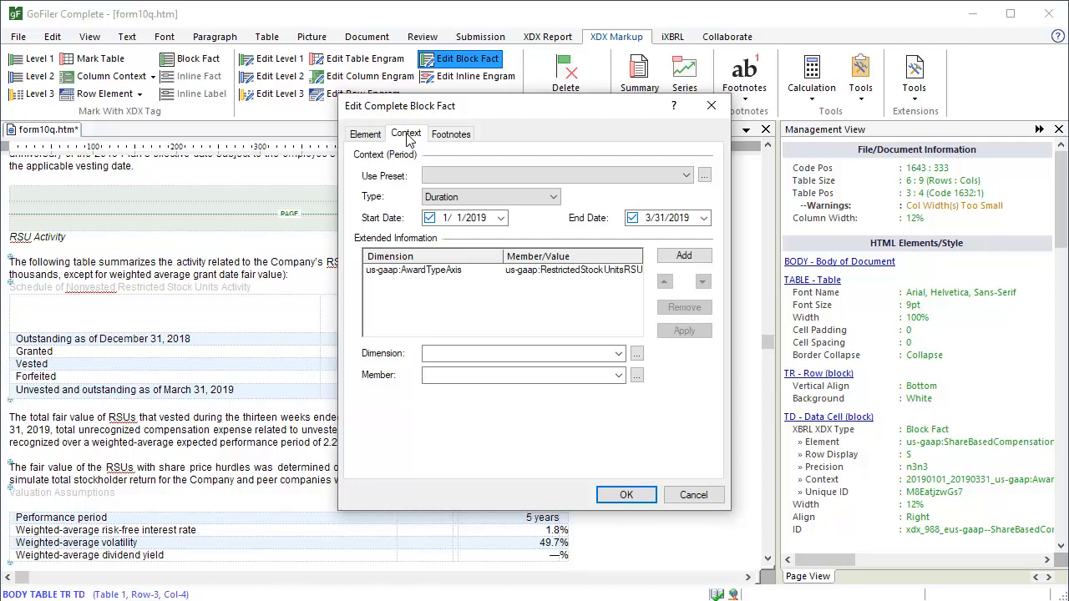
pyautogui.click(455, 138)
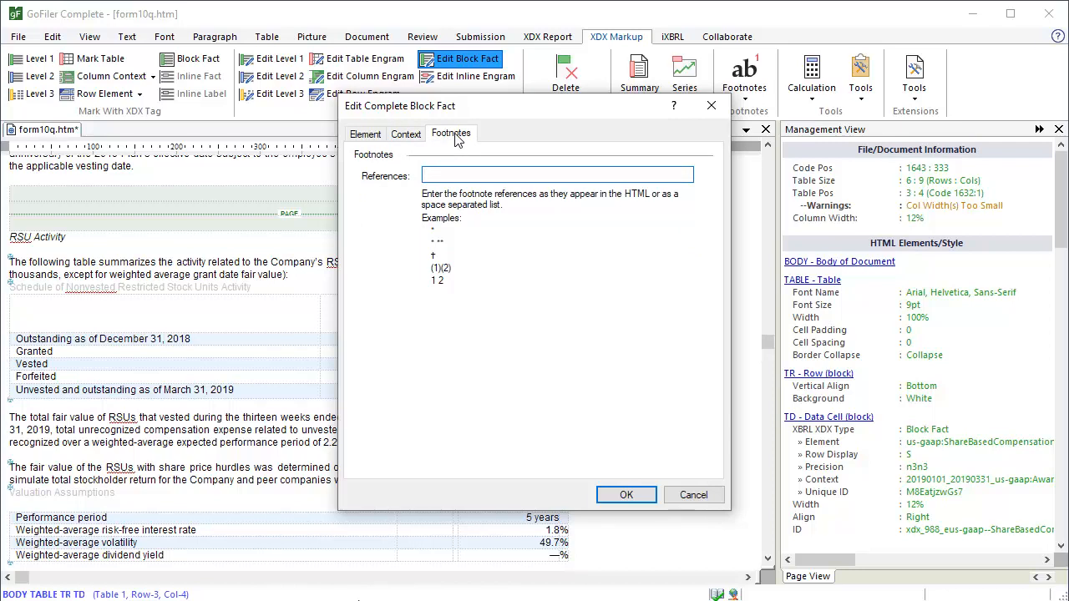
pyautogui.click(624, 495)
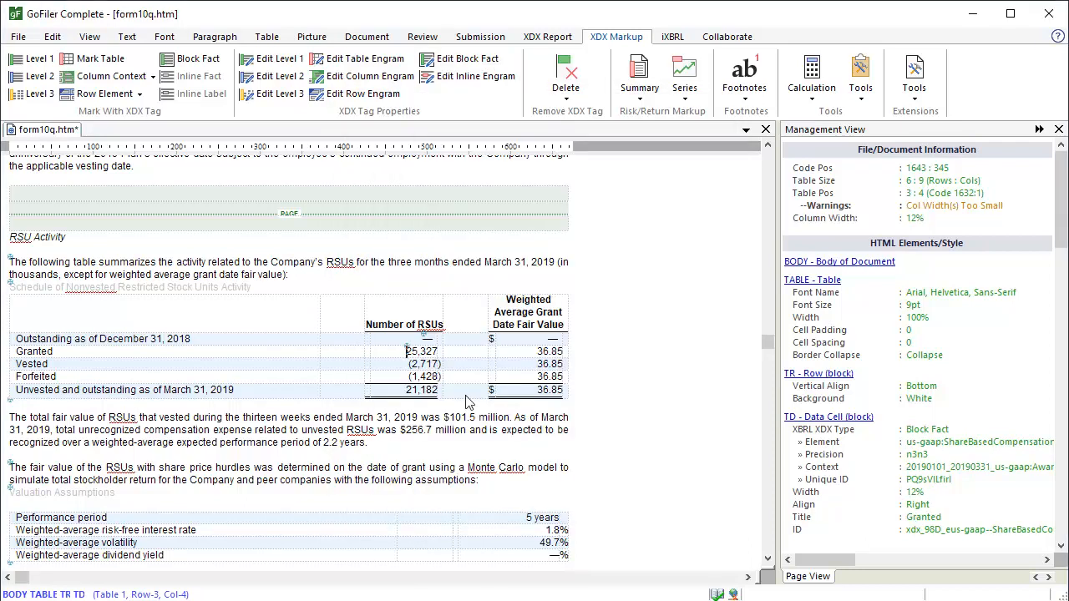
# - Paste the copied engram onto the Vested number cell and change its element to ShareBasedCompensationArrangementByShareBasedPaymentAwardEquityInstrumentsOtherThanOptionsVestedInPeriod
pyautogui.click(411, 365)
pyautogui.hotkey('ctrl', 'v')
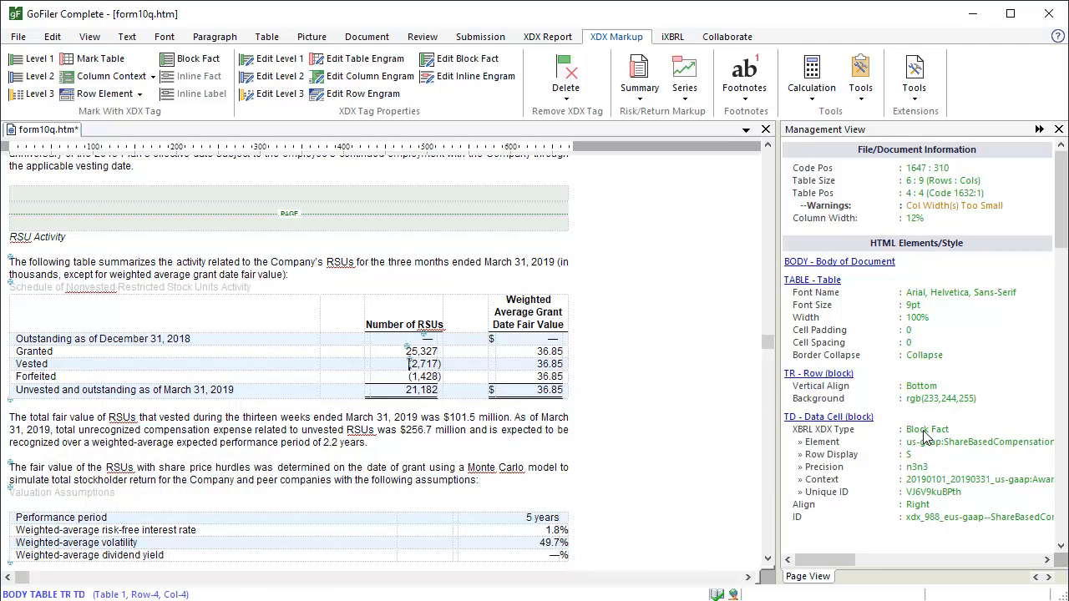
pyautogui.doubleClick(926, 438)
pyautogui.click(697, 179)
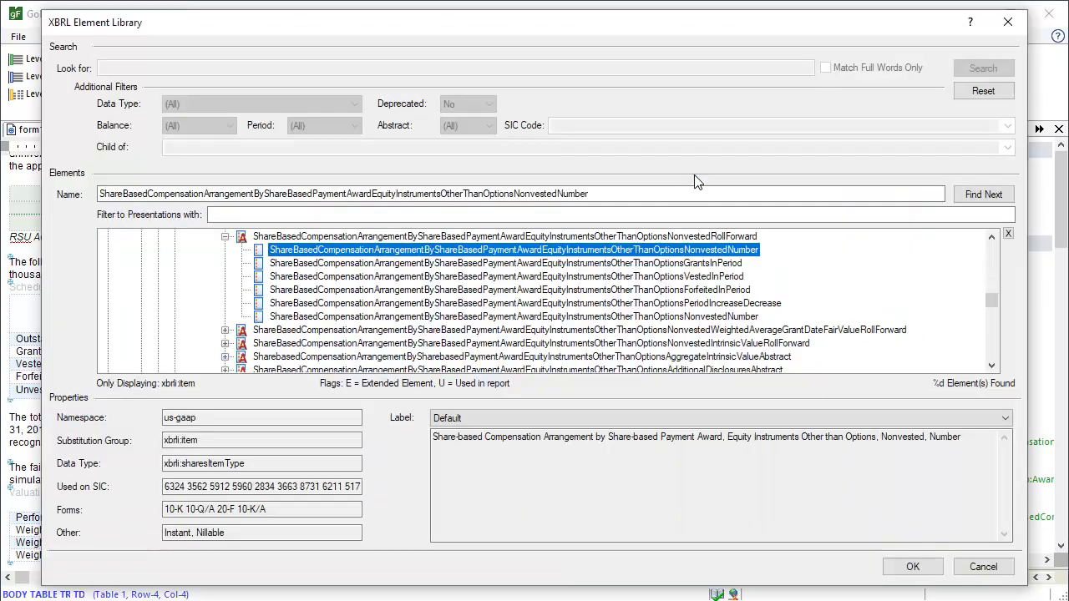
pyautogui.click(690, 276)
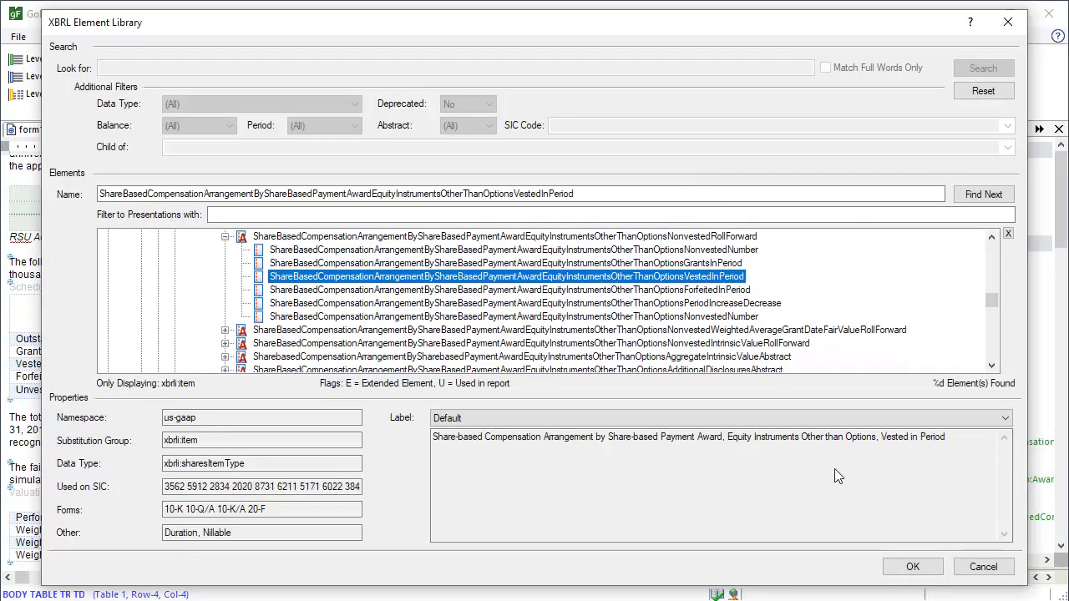
pyautogui.click(913, 566)
# - Label the Vested row's fact "Vested" and apply the changes
pyautogui.click(448, 392)
pyautogui.write('Vested')
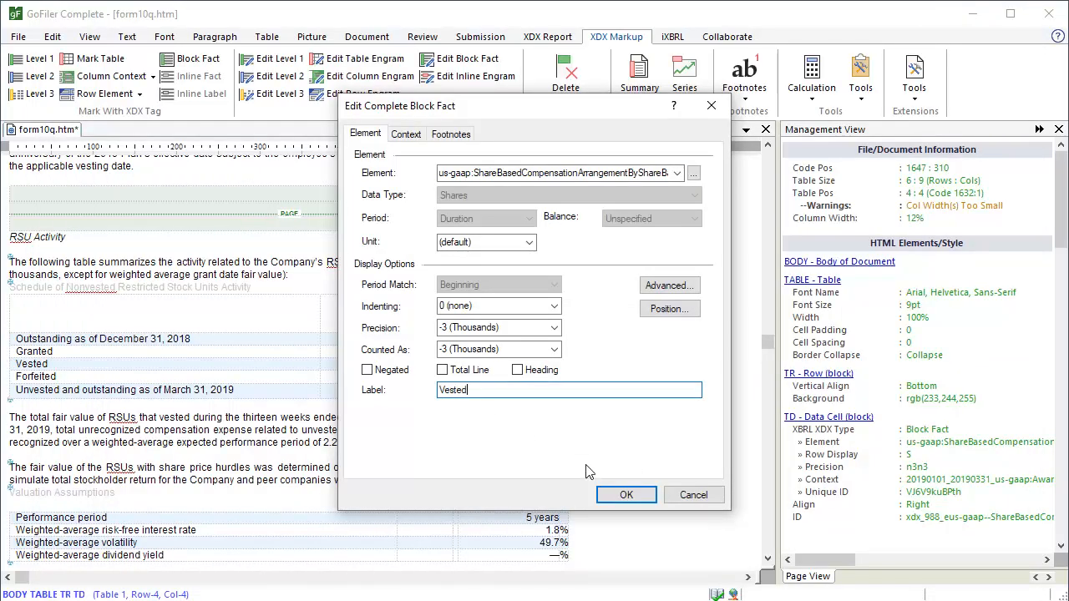
pyautogui.click(626, 494)
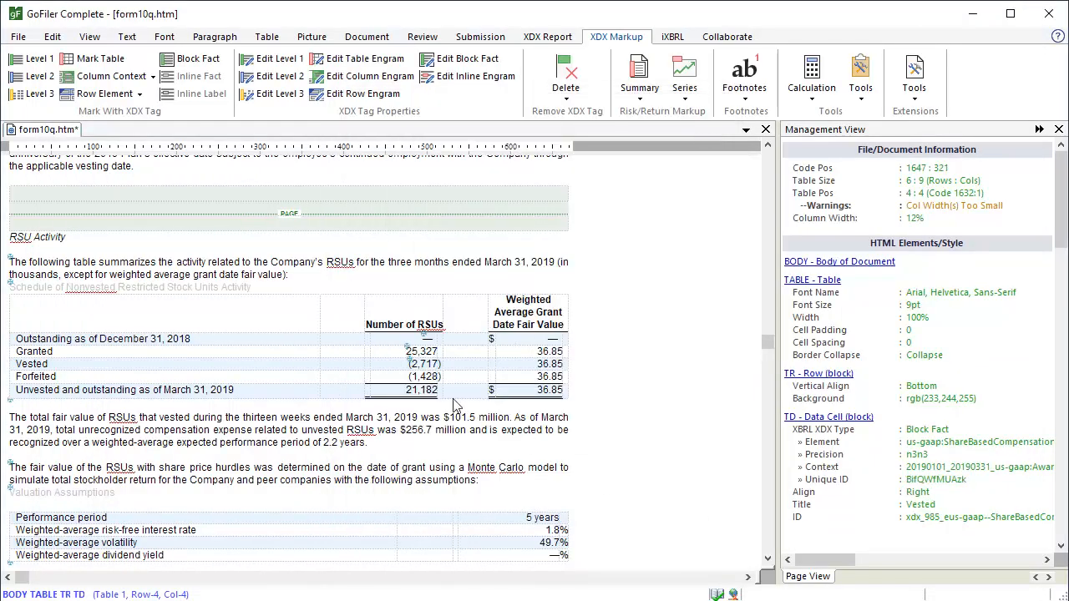
# - Paste the copied engram onto the Forfeited number cell and change its element to ShareBasedCompensationArrangementByShareBasedPaymentAwardEquityInstrumentsOtherThanOptionsForfeitedInPeriod
pyautogui.click(408, 377)
pyautogui.hotkey('ctrl', 'v')
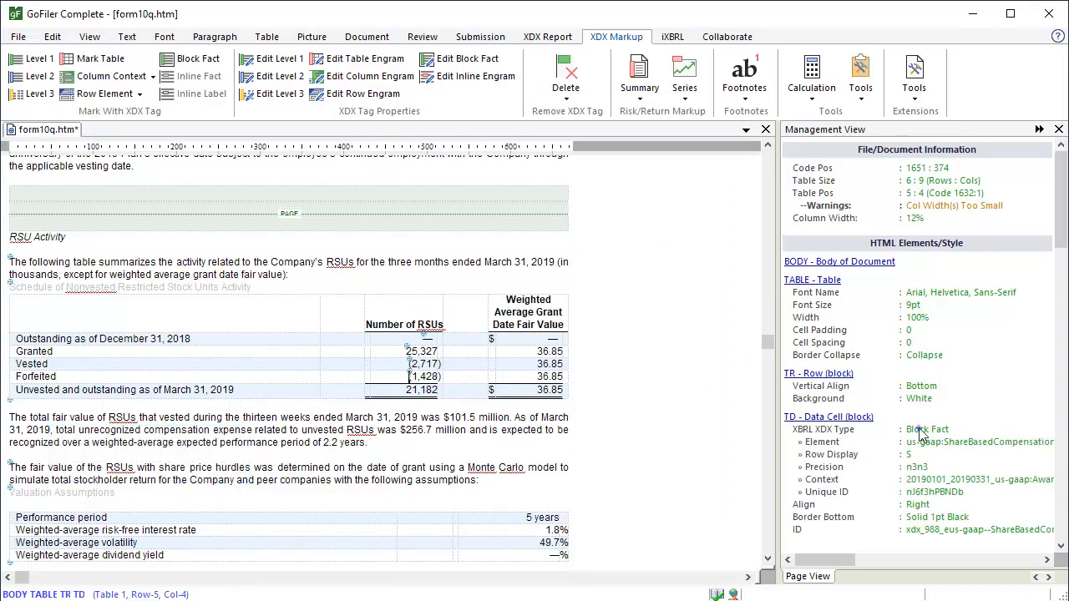
pyautogui.click(919, 429)
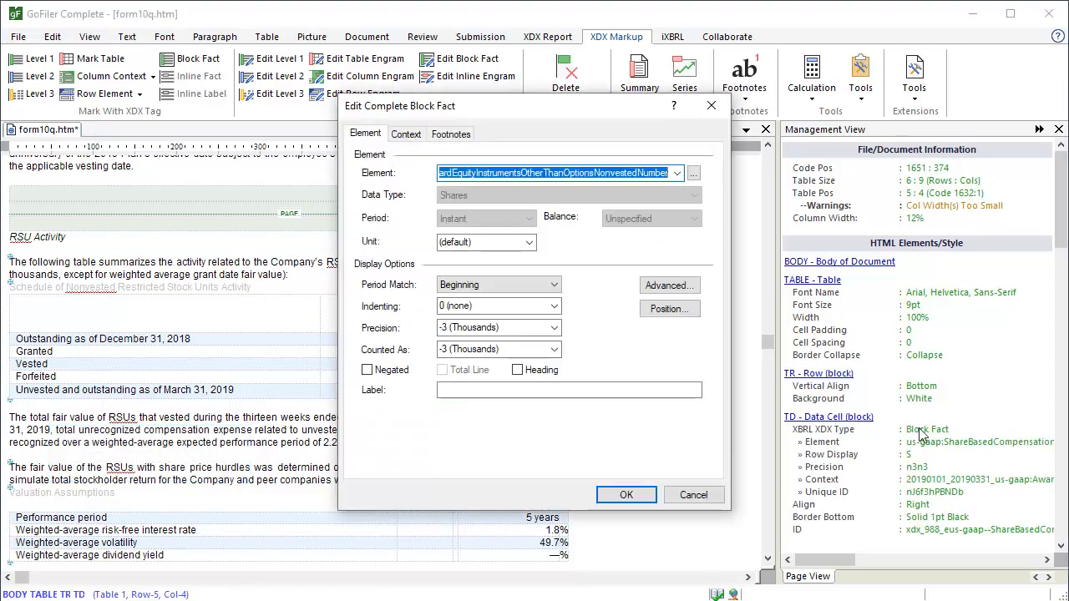
pyautogui.click(694, 173)
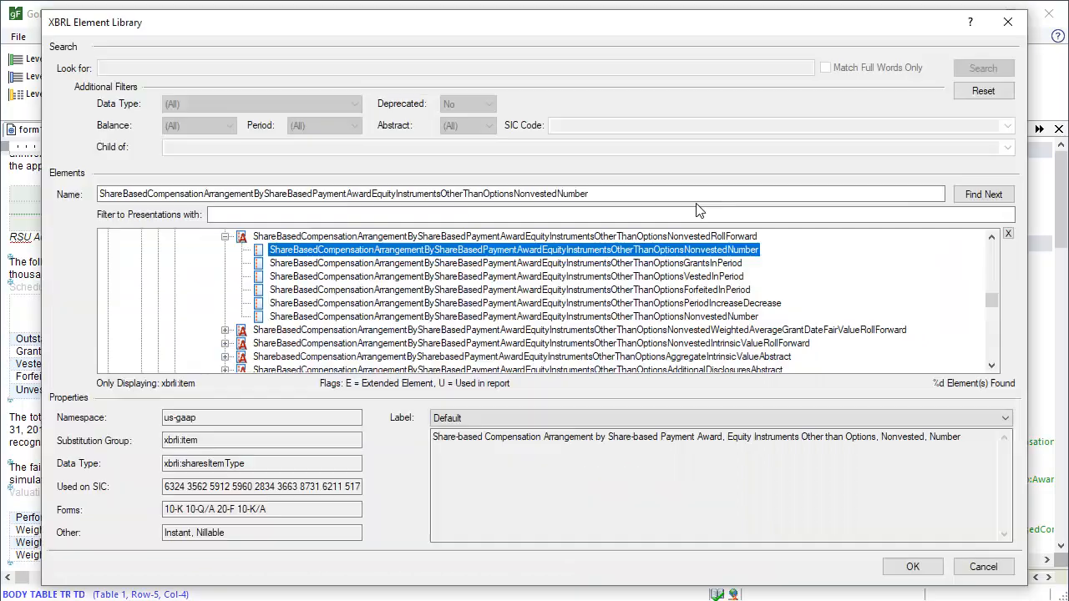
pyautogui.click(700, 290)
pyautogui.click(901, 571)
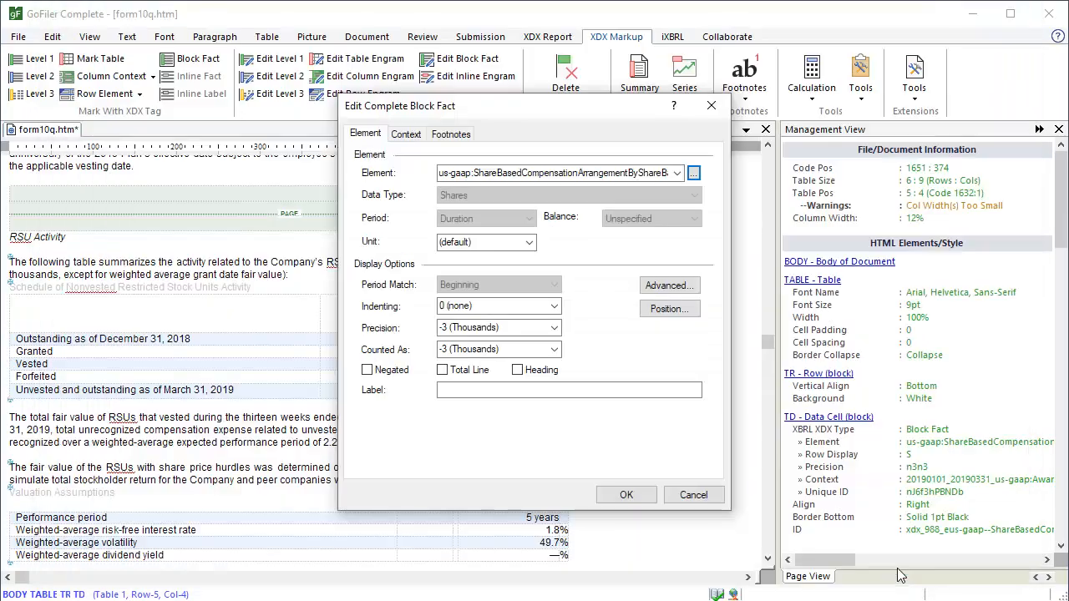
# - Label the Forfeited row's fact "Forfeited" and apply the changes
pyautogui.click(521, 394)
pyautogui.write('Forfeited')
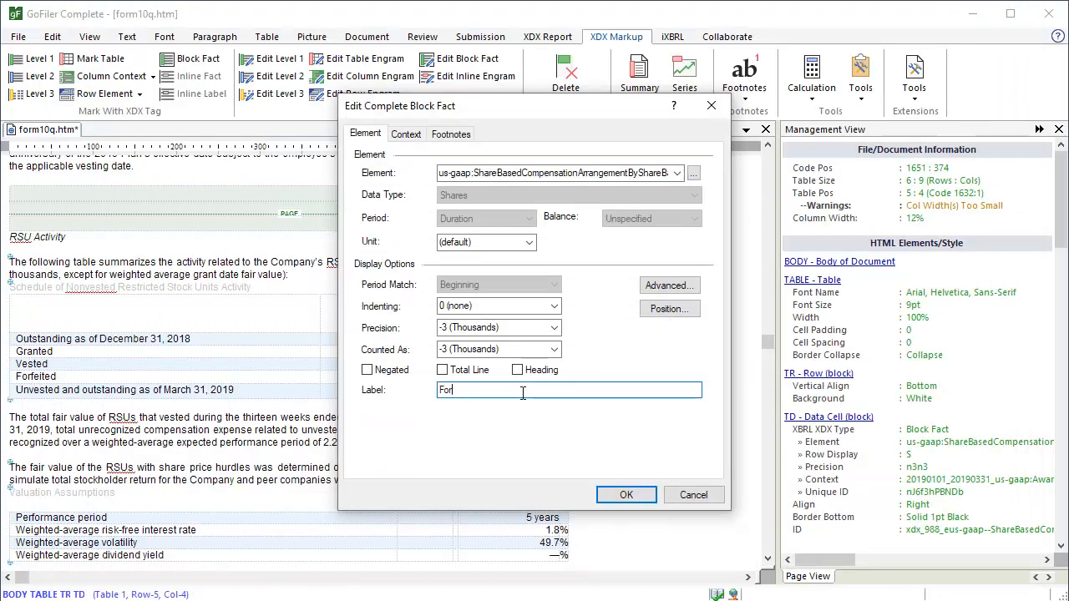
pyautogui.click(630, 496)
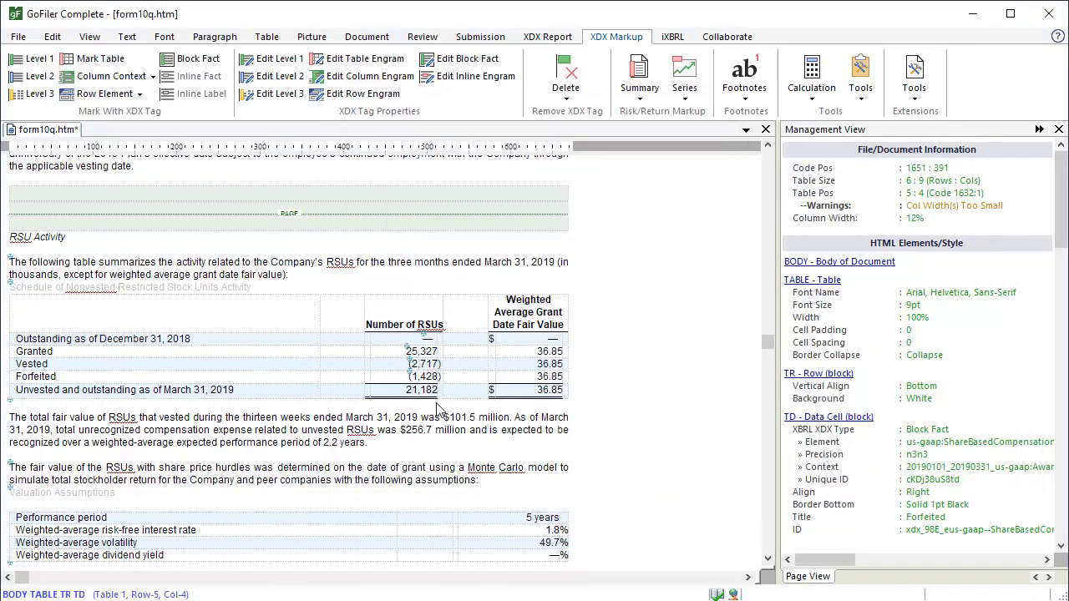
# - Paste the copied engram onto the number cell of the Unvested and outstanding as of March 31, 2019 row and set its period match to End
pyautogui.click(407, 390)
pyautogui.hotkey('ctrl', 'v')
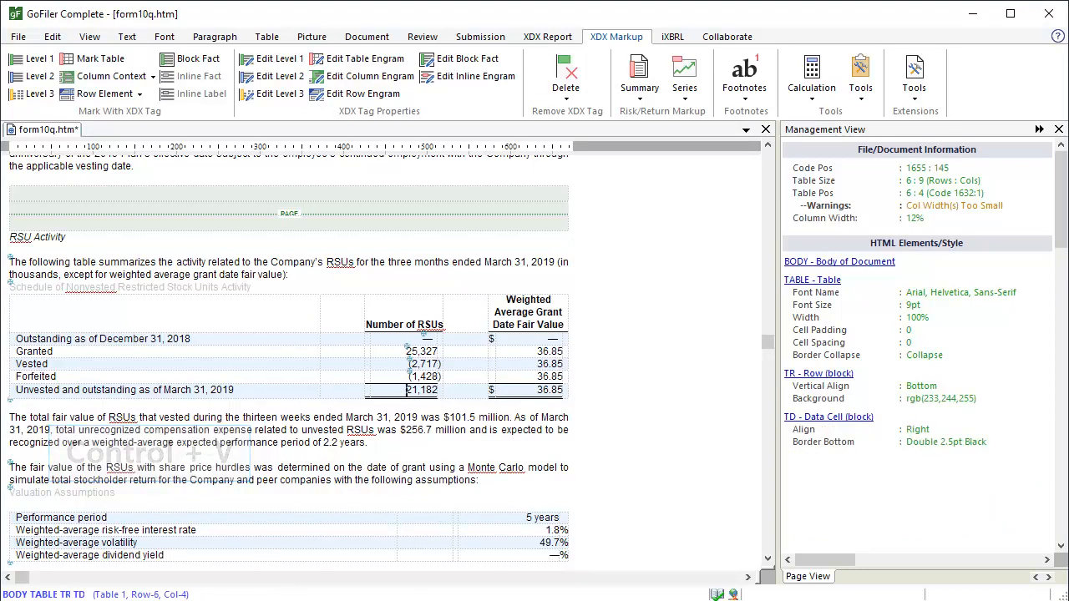
pyautogui.doubleClick(924, 431)
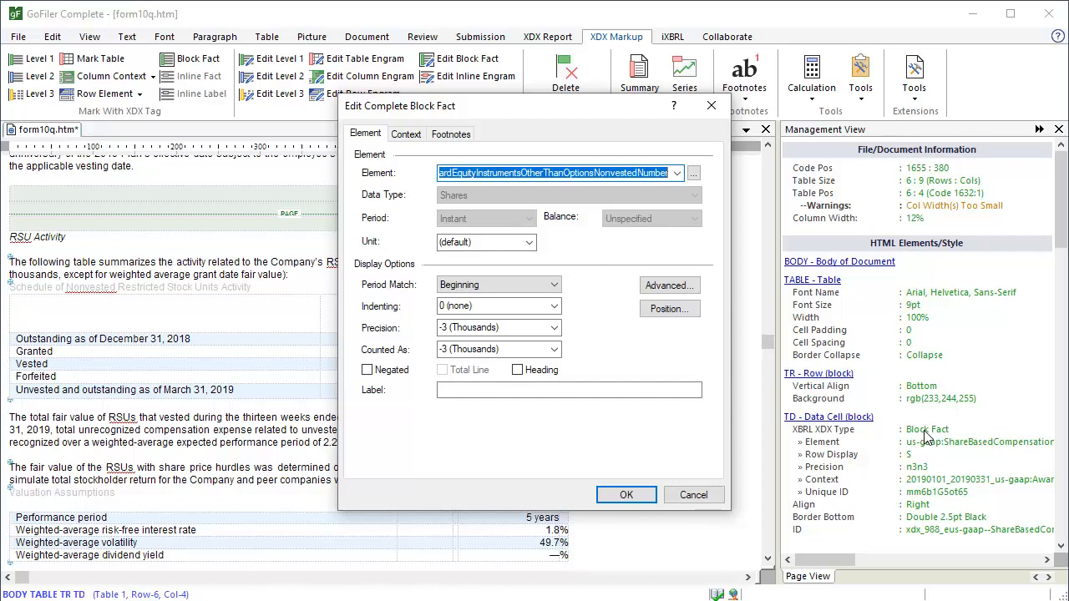
pyautogui.click(555, 285)
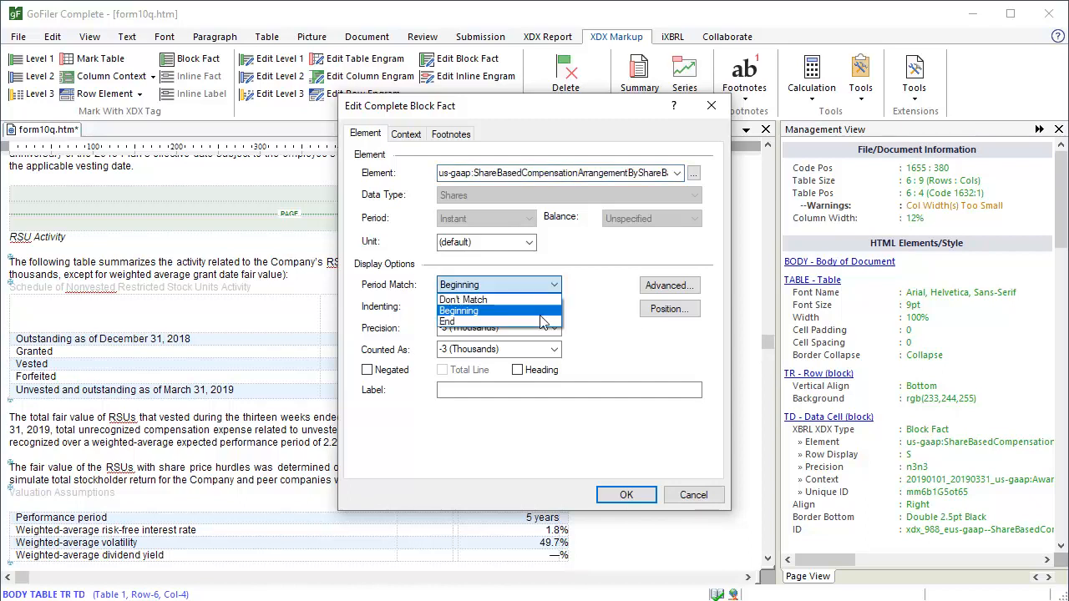
pyautogui.click(534, 328)
# - Label the ending RSU number fact "Ending balance (in shares)" and apply the changes
pyautogui.click(518, 390)
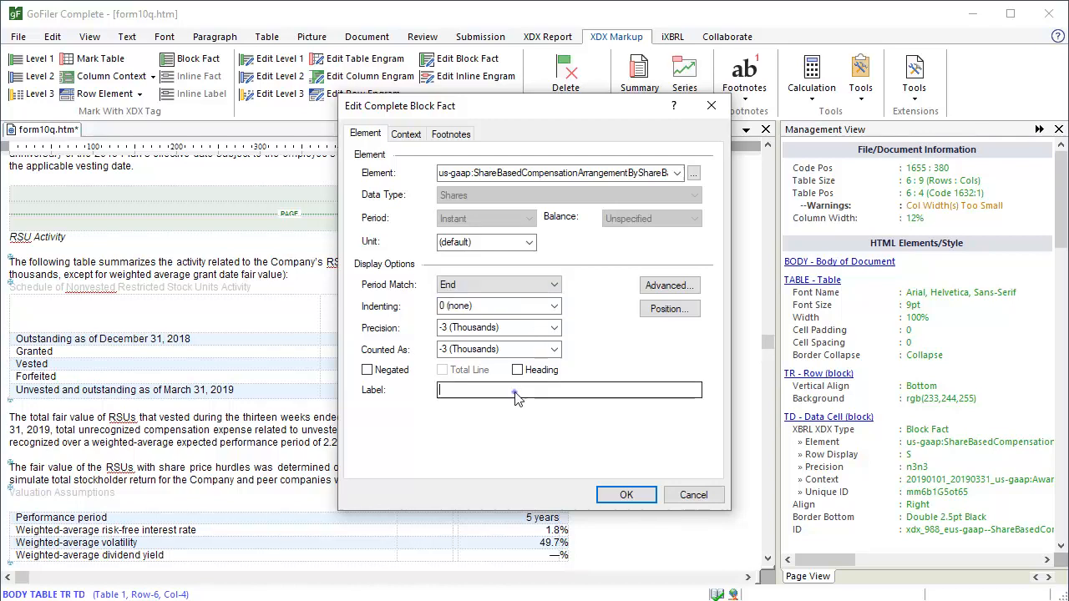
pyautogui.write('Ending bal')
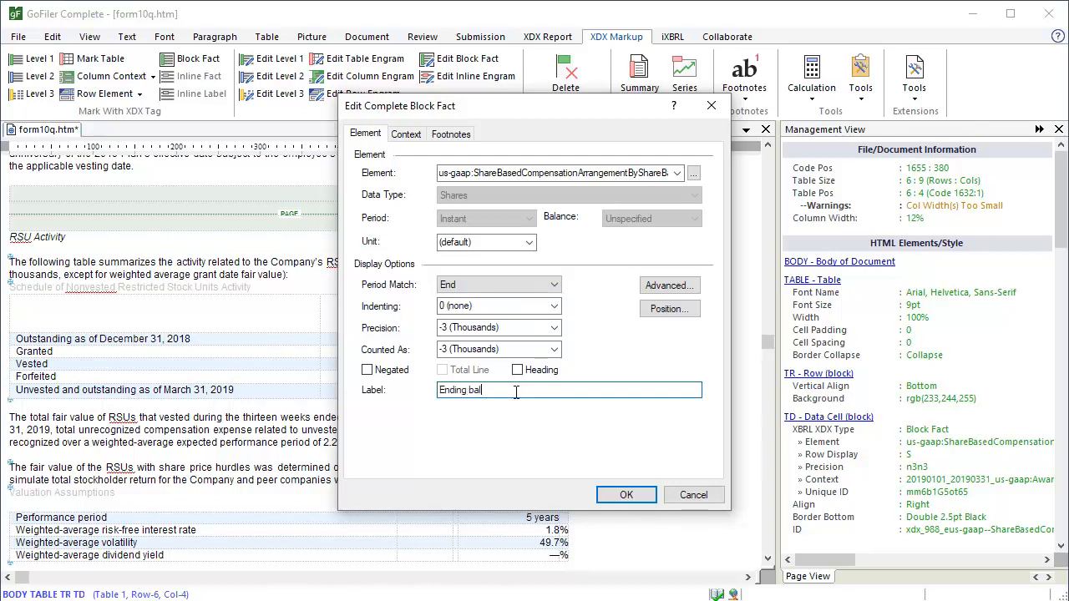
pyautogui.write('ance (in $hares)')
pyautogui.click(626, 494)
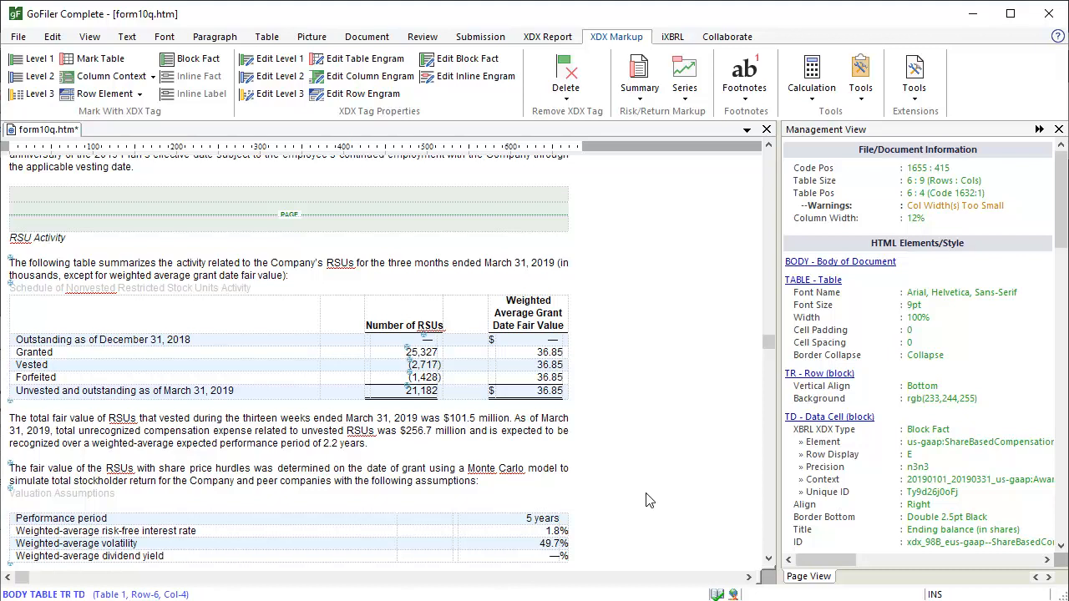
# - Paste the engram onto the December 31, 2018 fair value cell and change its element to ShareBasedCompensationArrangementByShareBasedPaymentAwardEquityInstrumentsOtherThanOptionsNonvestedWeightedAverageGrantDateFairValue
pyautogui.click(546, 340)
pyautogui.hotkey('ctrl', 'v')
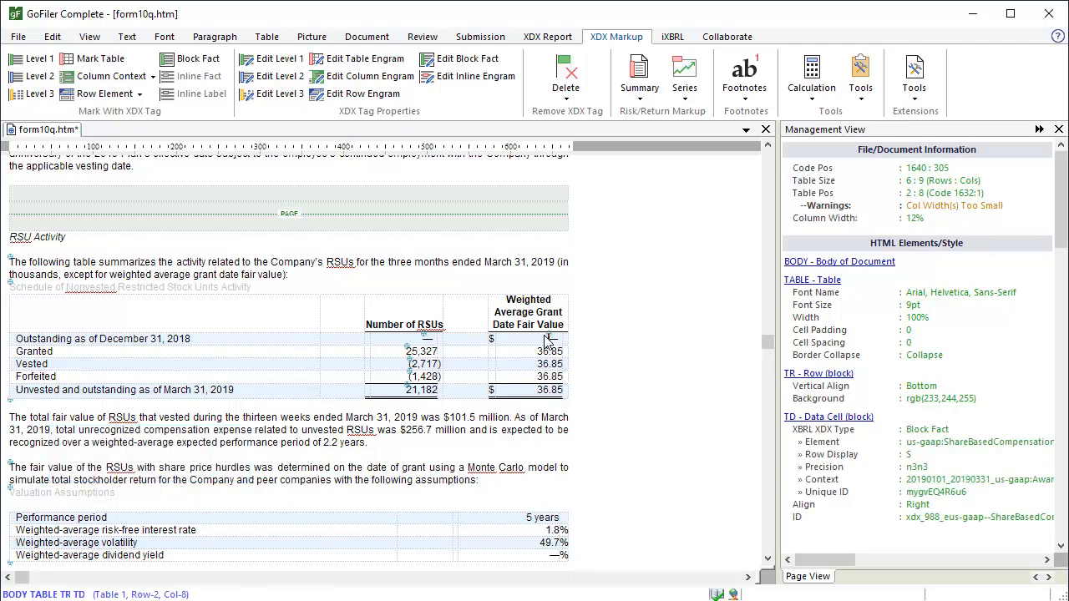
pyautogui.doubleClick(920, 431)
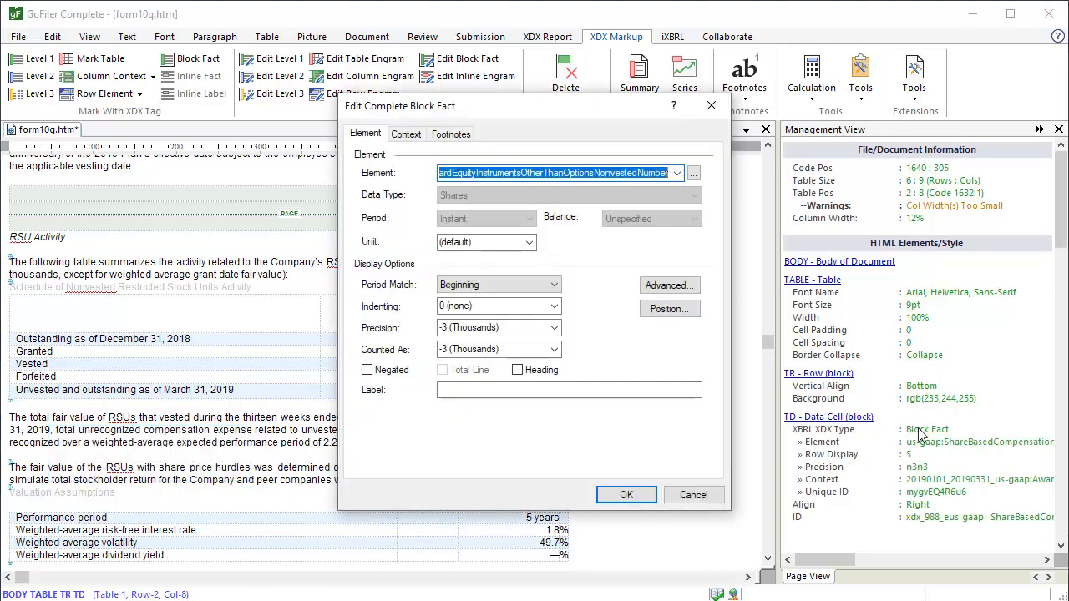
pyautogui.click(694, 172)
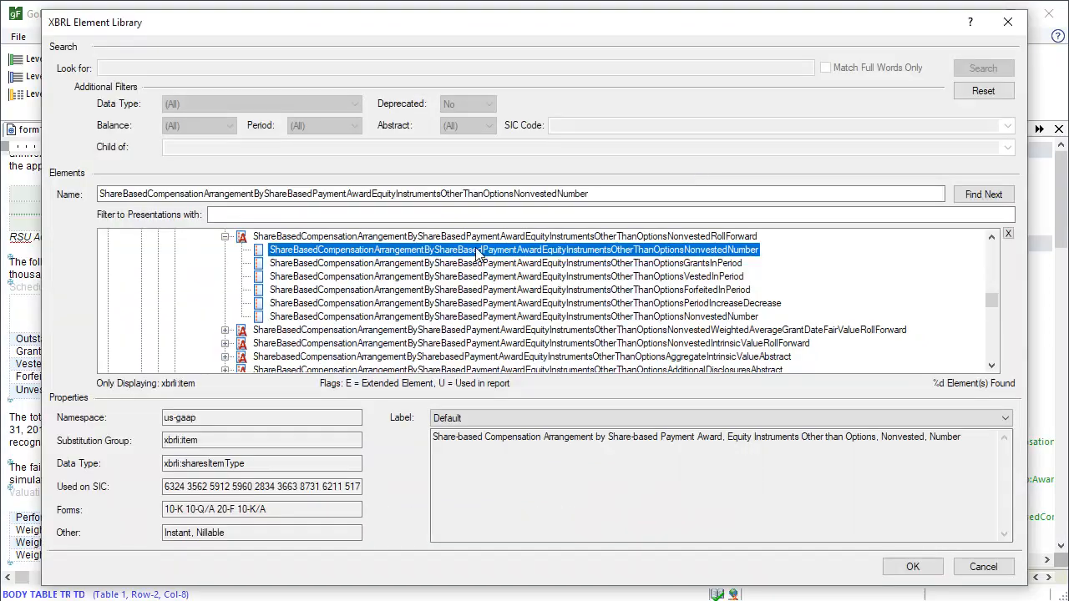
pyautogui.click(225, 330)
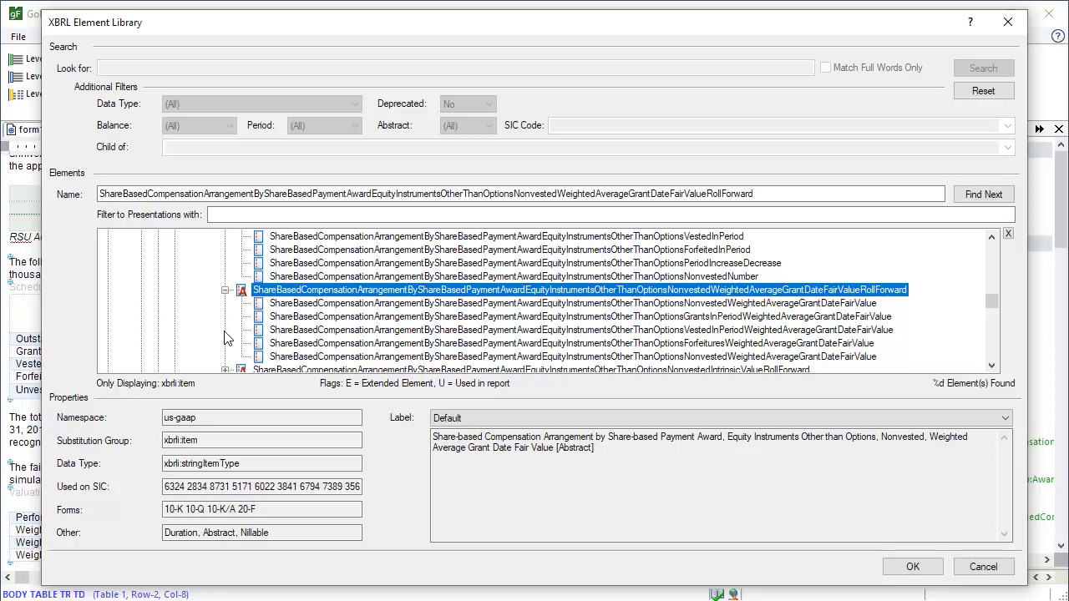
pyautogui.click(426, 306)
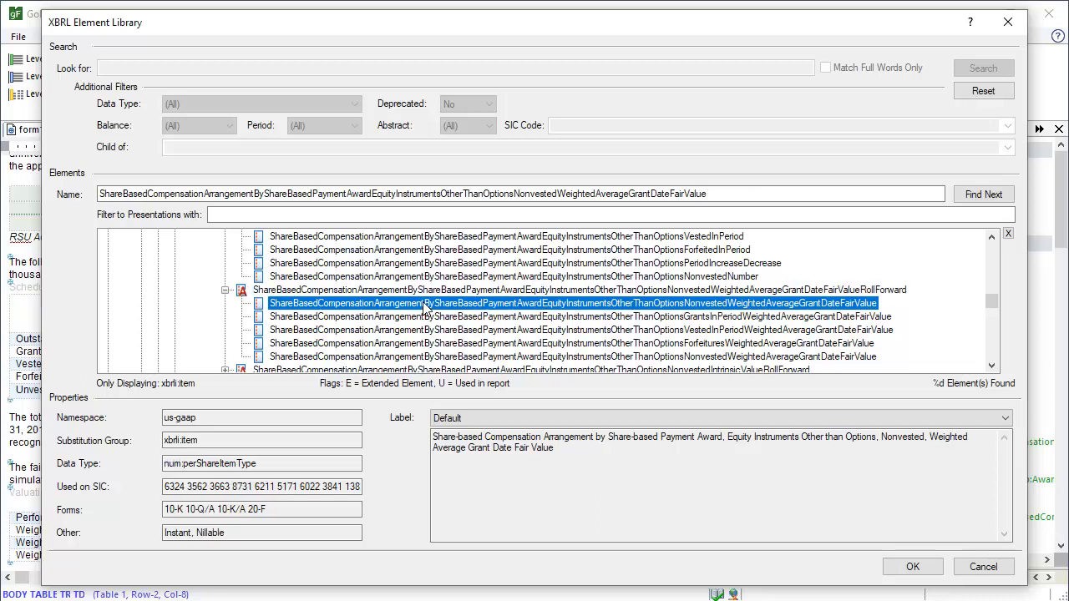
pyautogui.click(910, 568)
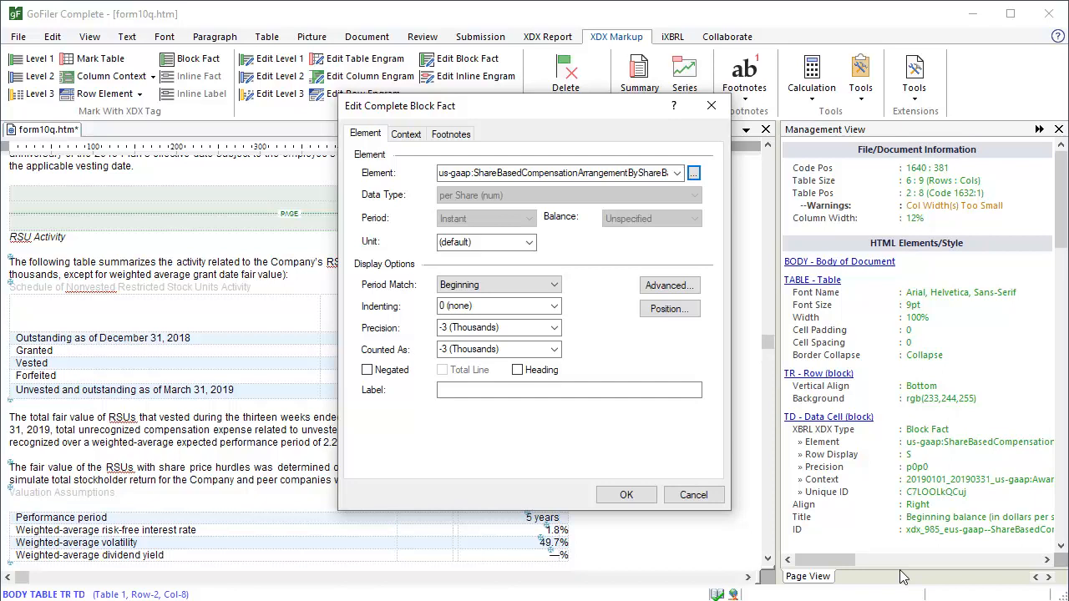
# - Set the beginning fair value fact's precision to Infinite and its counted-as scale to 0 (As Entered)
pyautogui.click(554, 328)
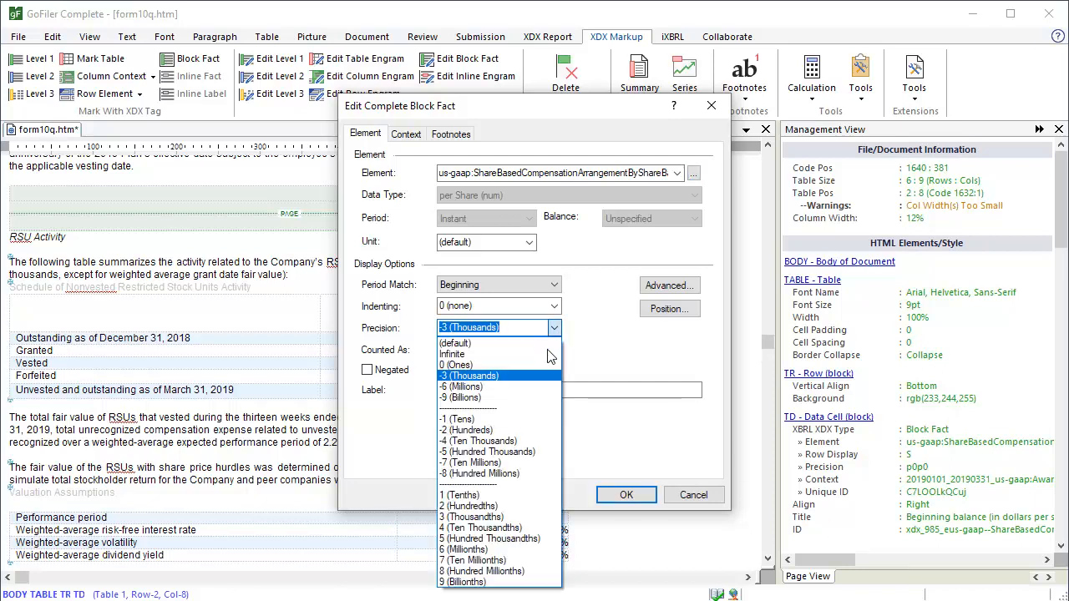
pyautogui.click(550, 354)
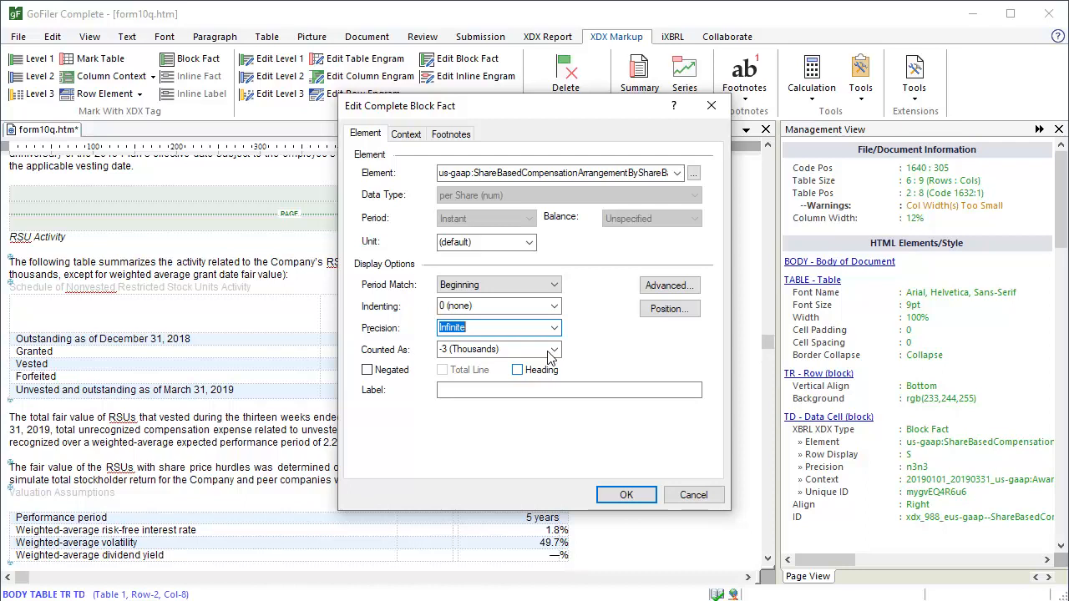
pyautogui.click(549, 353)
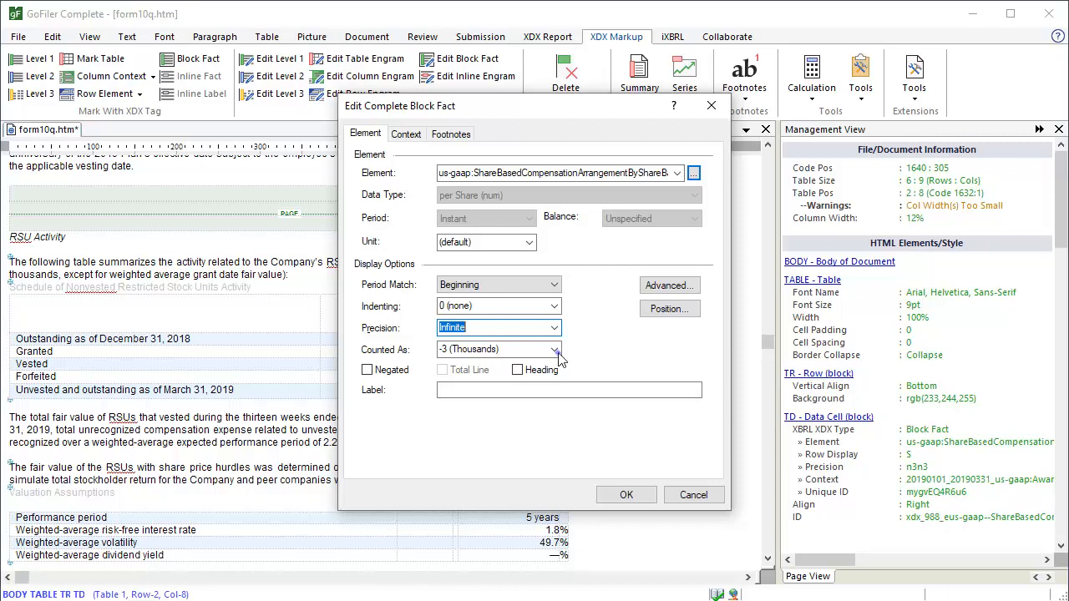
pyautogui.click(555, 351)
pyautogui.click(544, 375)
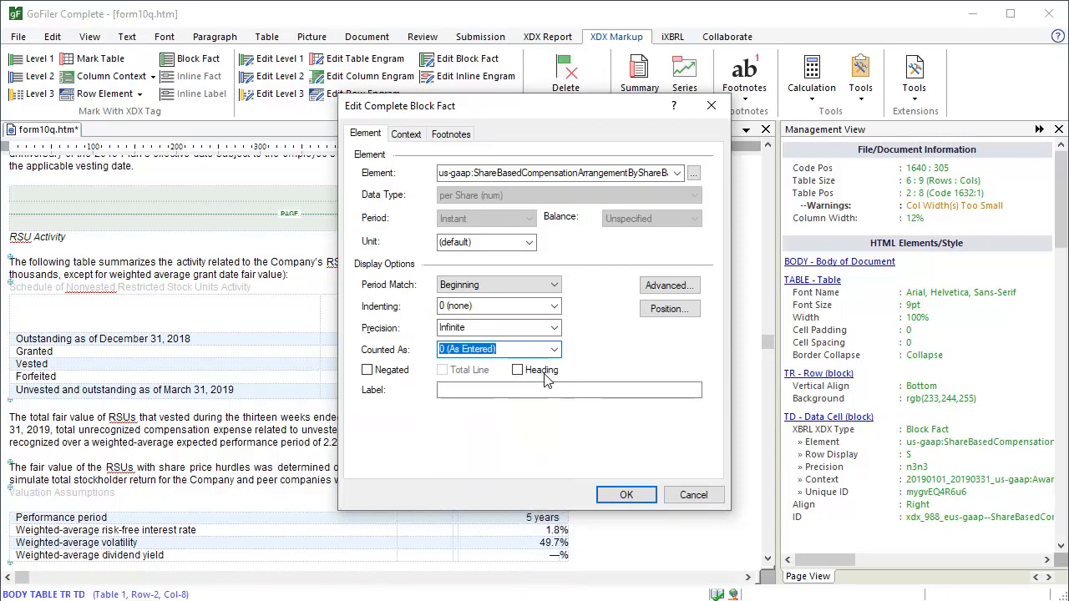
# - Label the beginning fair value fact "Beginning balance (in dollars per share)" and apply the changes
pyautogui.click(448, 392)
pyautogui.write('Be')
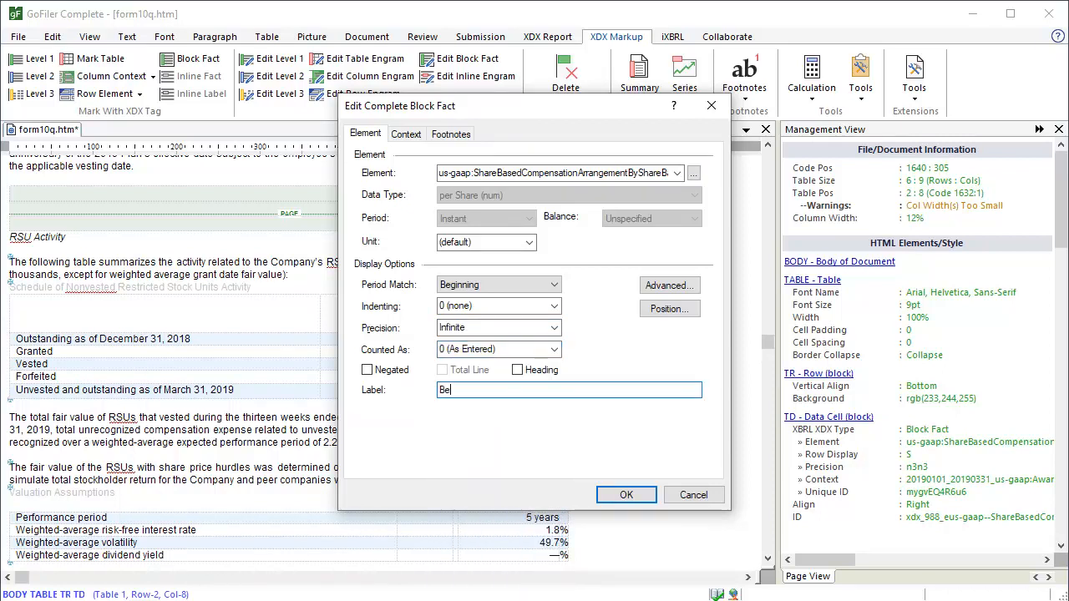
pyautogui.write('ginning balan')
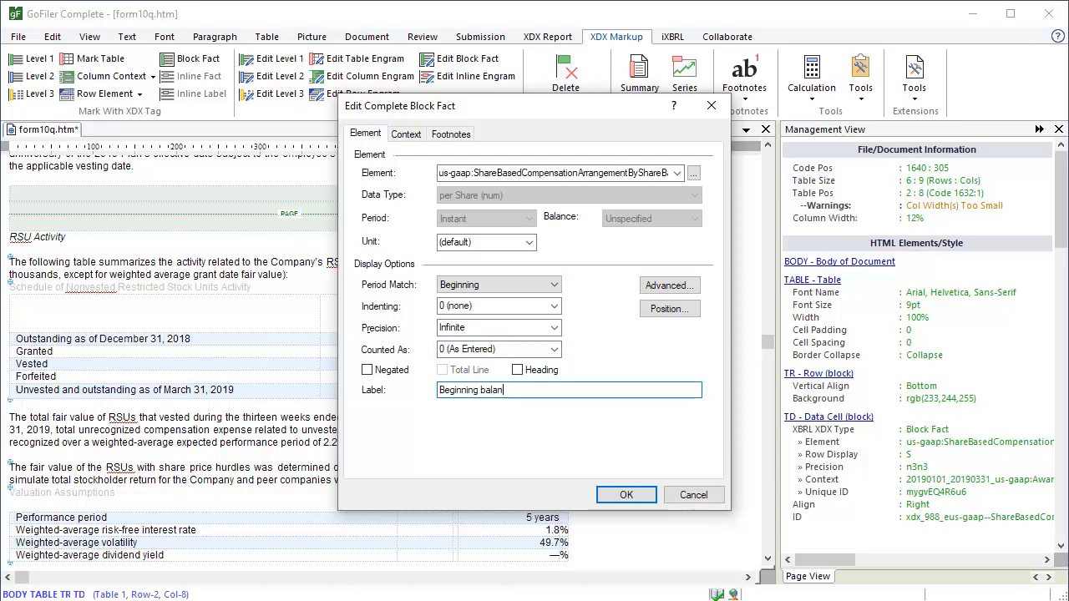
pyautogui.write('ce (in dollars per share)')
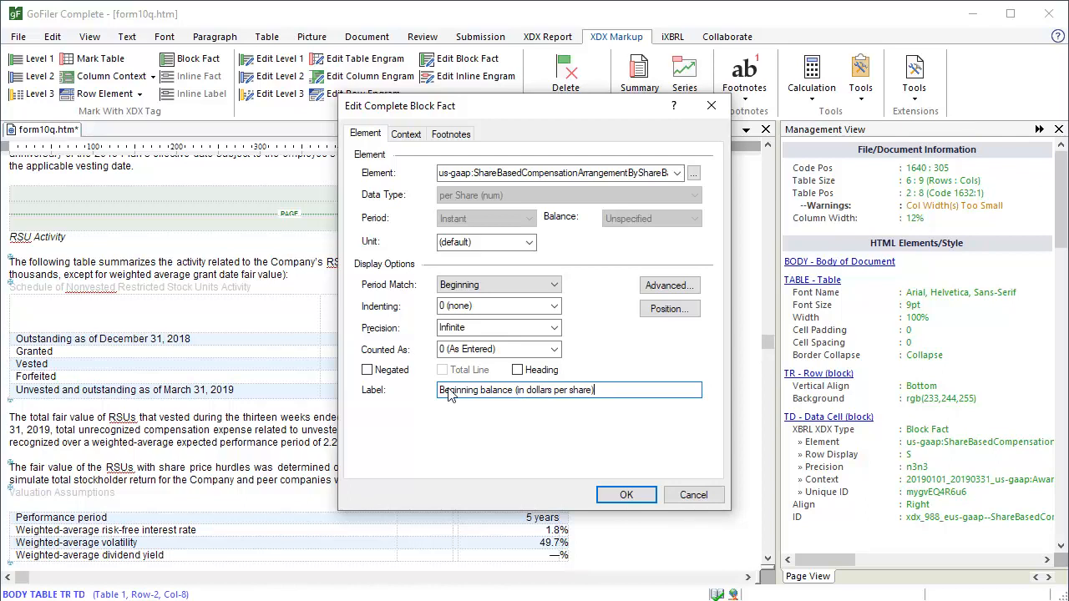
pyautogui.click(626, 495)
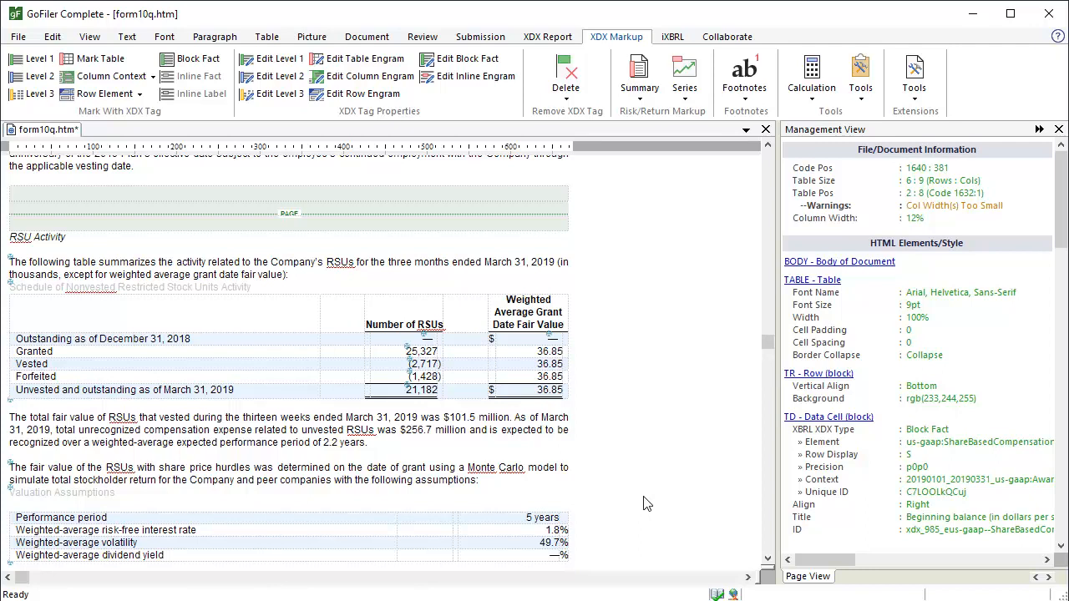
# - Copy the XDX engram from the beginning fair value cell and paste it onto the Granted row's fair value cell
pyautogui.rightClick(549, 339)
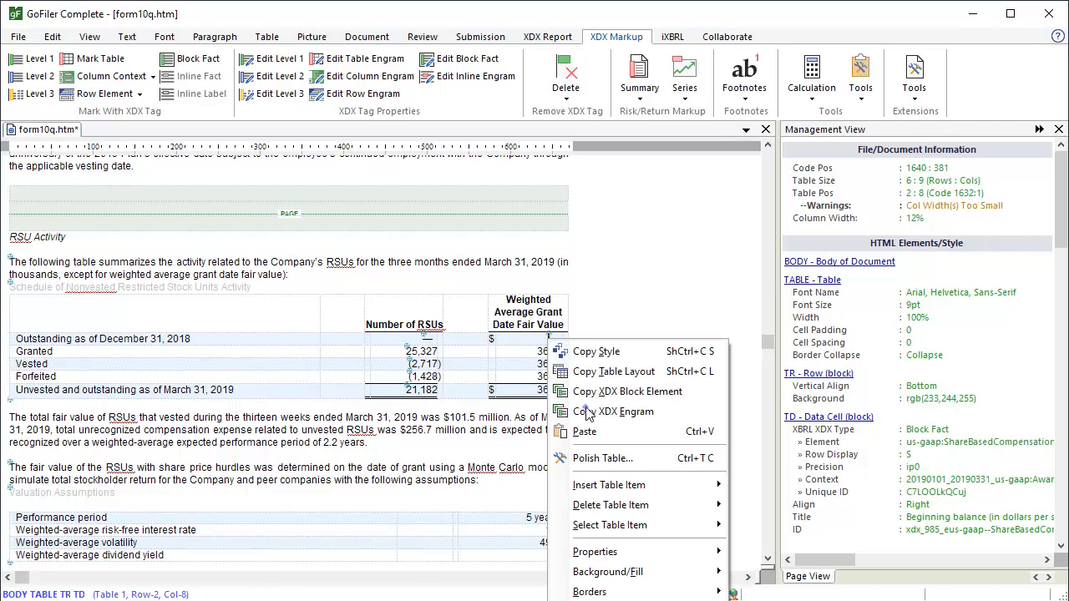
pyautogui.click(583, 411)
pyautogui.click(538, 352)
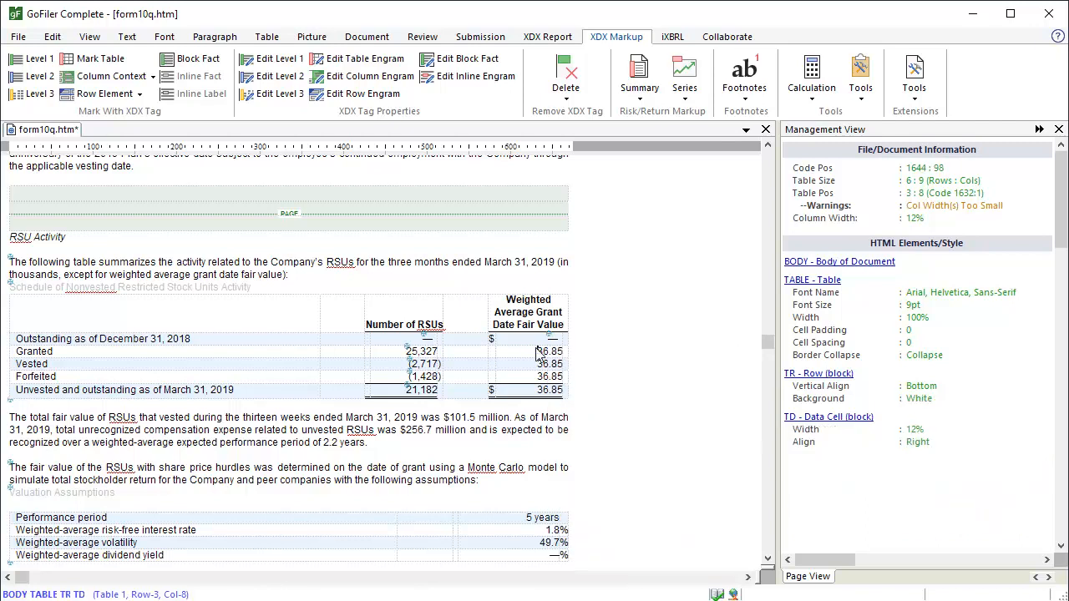
pyautogui.hotkey('ctrl', 'v')
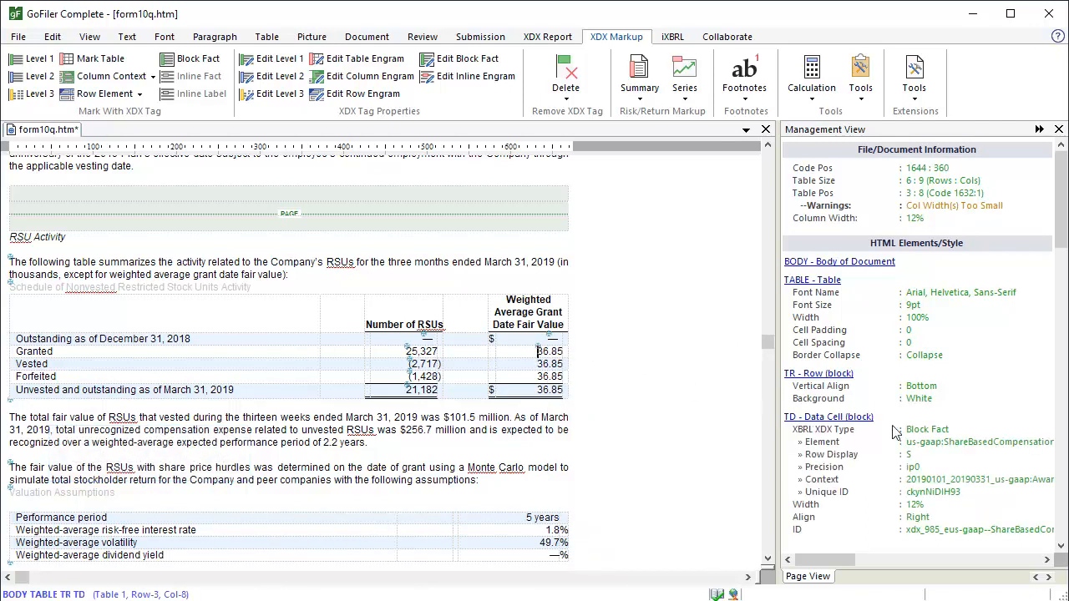
# - Change the Granted fair value fact's element to ShareBasedCompensationArrangementByShareBasedPaymentAwardEquityInstrumentsOtherThanOptionsGrantsInPeriodWeightedAverageGrantDateFairValue and label it "Granted"
pyautogui.doubleClick(920, 437)
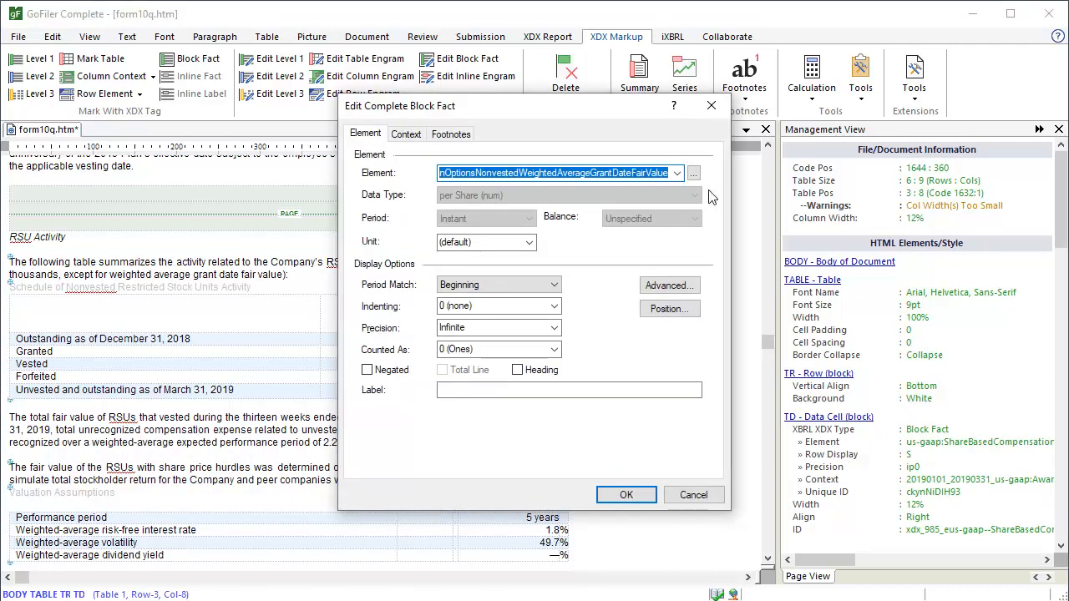
pyautogui.click(694, 172)
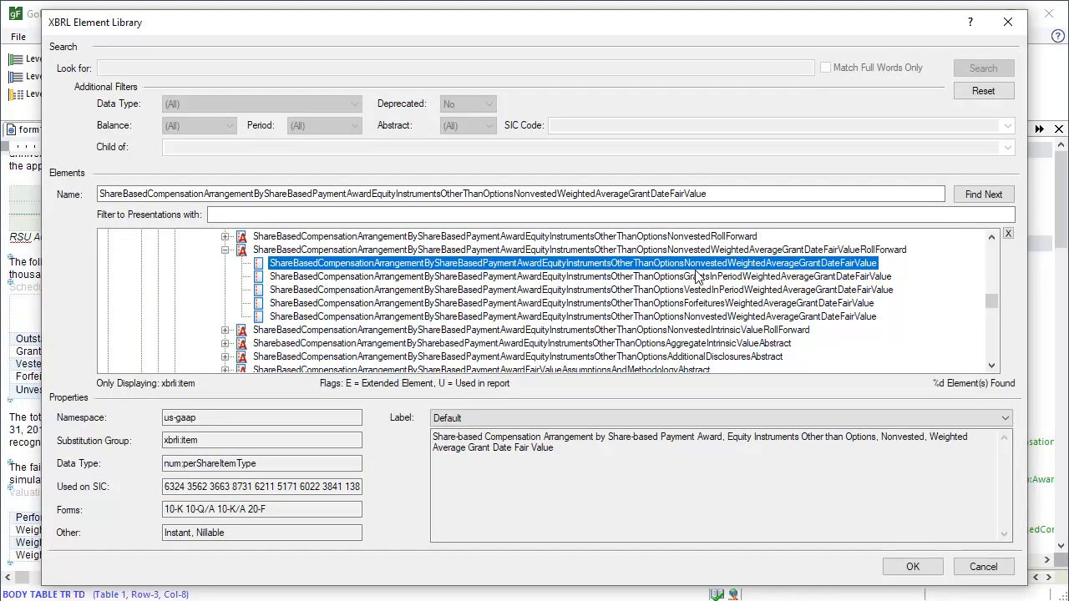
pyautogui.click(696, 279)
pyautogui.click(913, 567)
pyautogui.click(622, 392)
pyautogui.write('Granted')
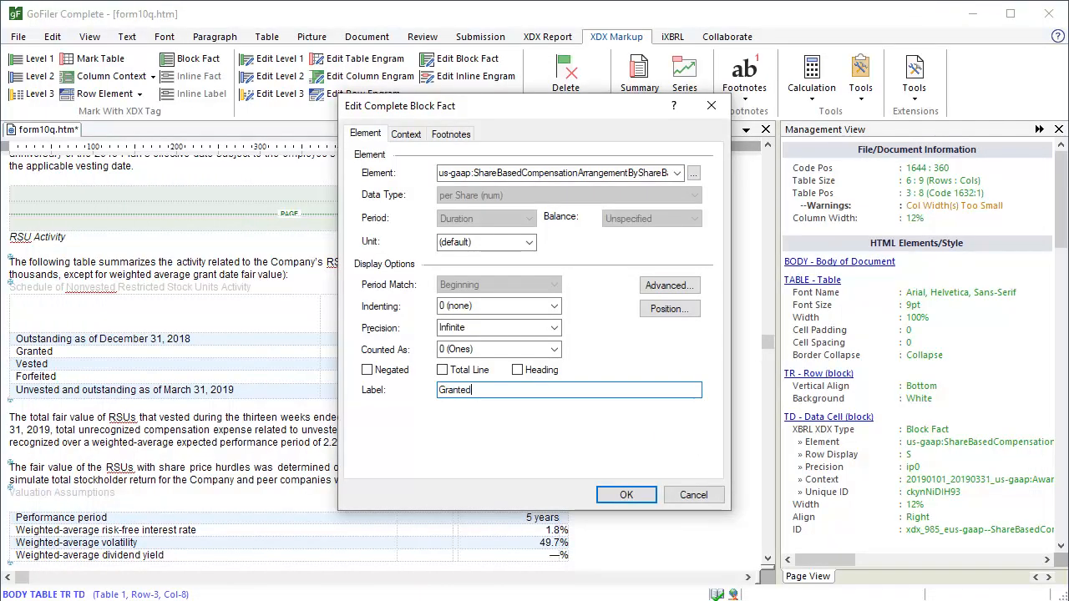
pyautogui.click(641, 493)
# - Paste the fair value engram onto the Vested fair value cell and change its element to ShareBasedCompensationArrangementByShareBasedPaymentAwardEquityInstrumentsOtherThanOptionsVestedInPeriodWeightedAverageGrantDateFairValue
pyautogui.click(537, 364)
pyautogui.hotkey('ctrl', 'v')
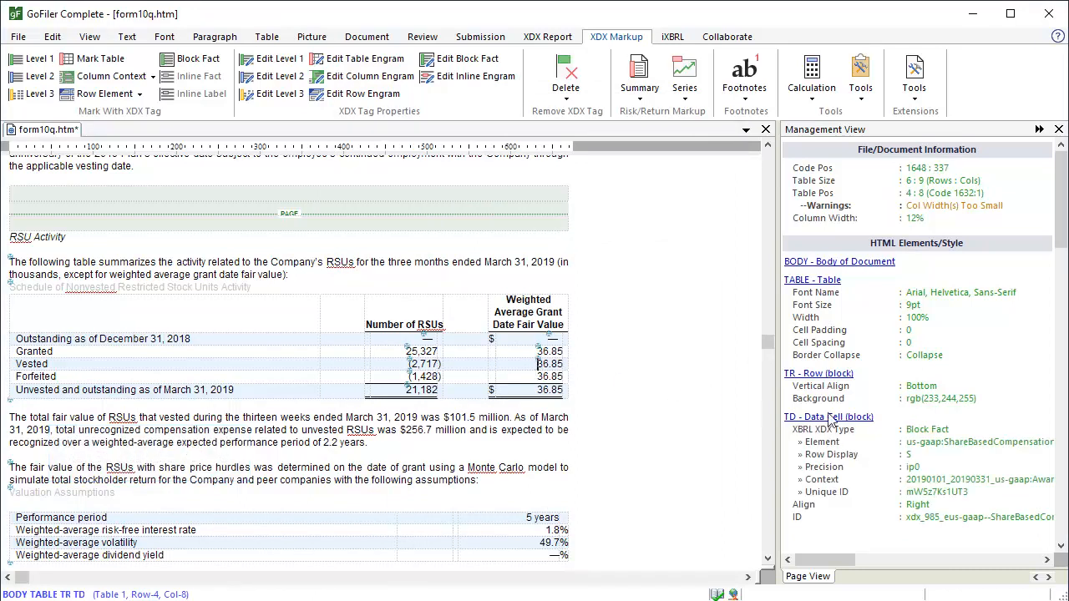
pyautogui.doubleClick(935, 433)
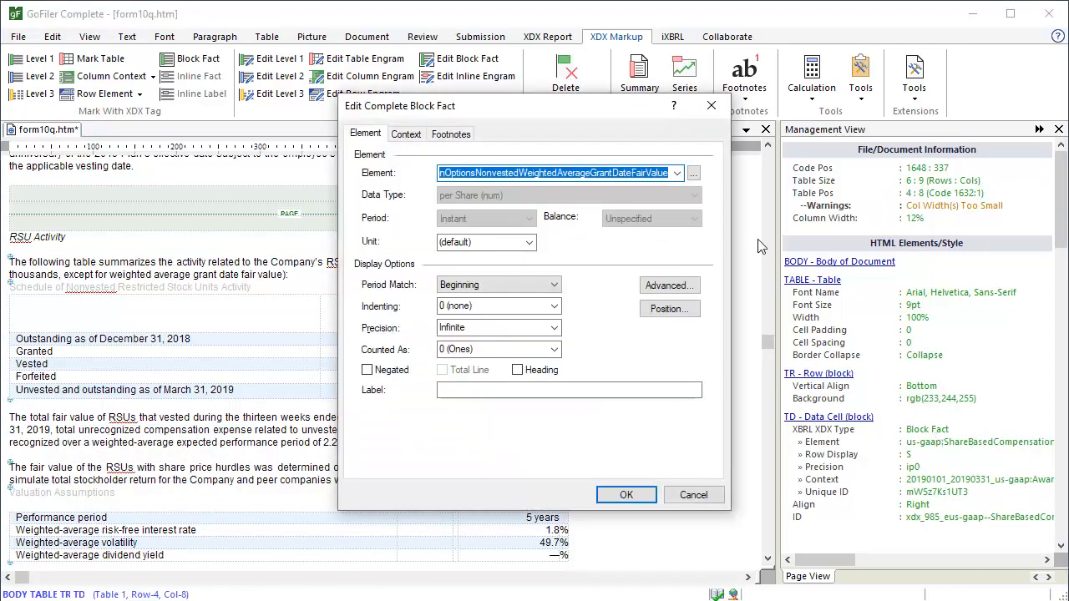
pyautogui.click(694, 172)
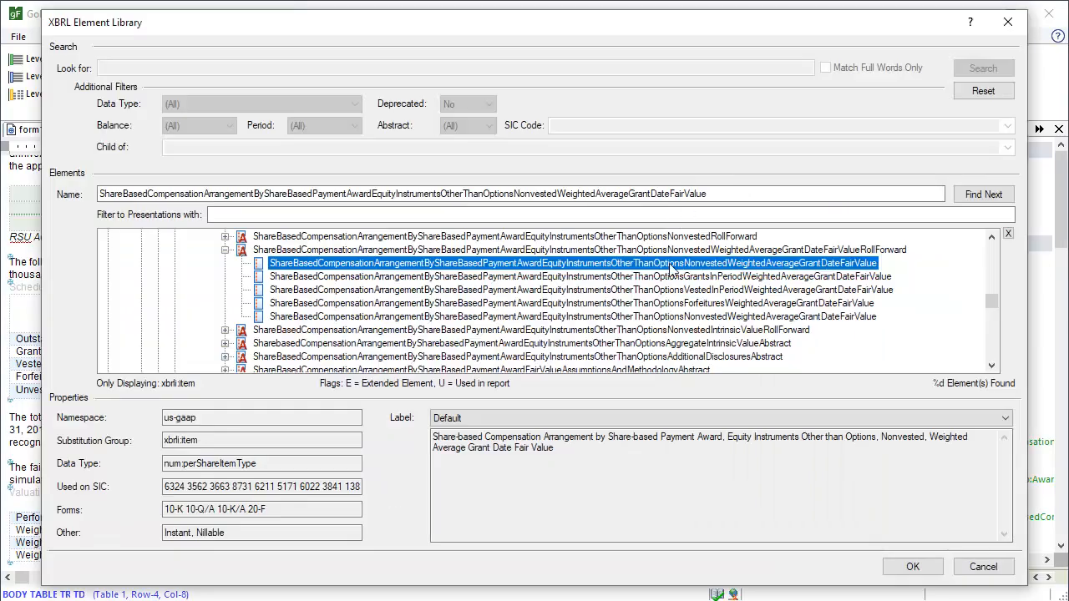
pyautogui.click(665, 289)
pyautogui.click(911, 566)
# - Label the Vested row's fair value fact "Vested" and apply the changes
pyautogui.click(585, 392)
pyautogui.write('Vested')
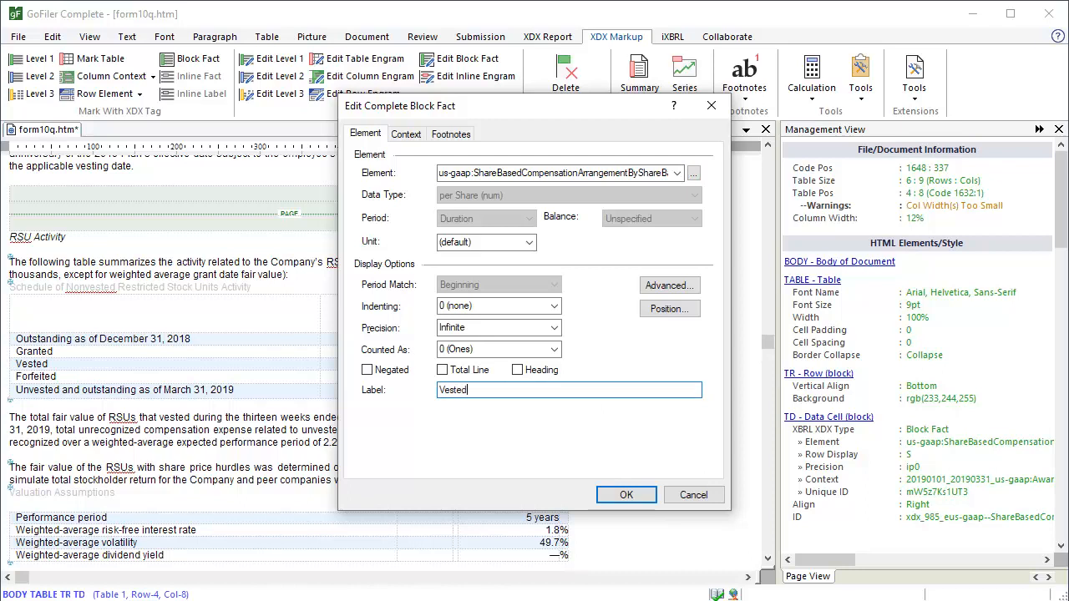
pyautogui.click(626, 494)
# - Paste the fair value engram onto the Forfeited fair value cell and change its element to ShareBasedCompensationArrangementByShareBasedPaymentAwardEquityInstrumentsOtherThanOptionsForfeituresWeightedAverageGrantDateFairValue
pyautogui.click(544, 376)
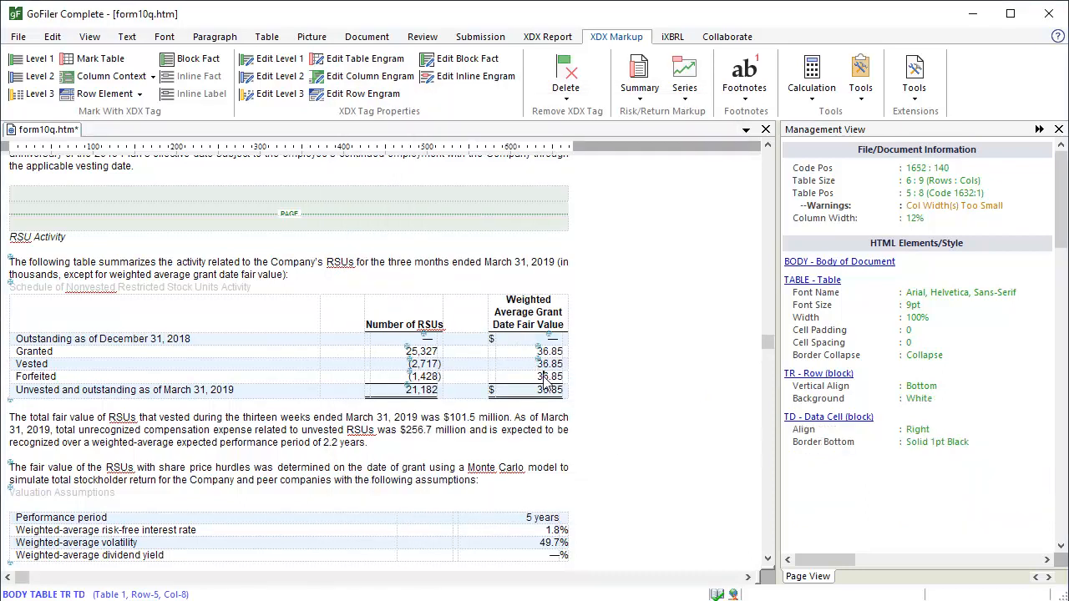
pyautogui.hotkey('ctrl', 'v')
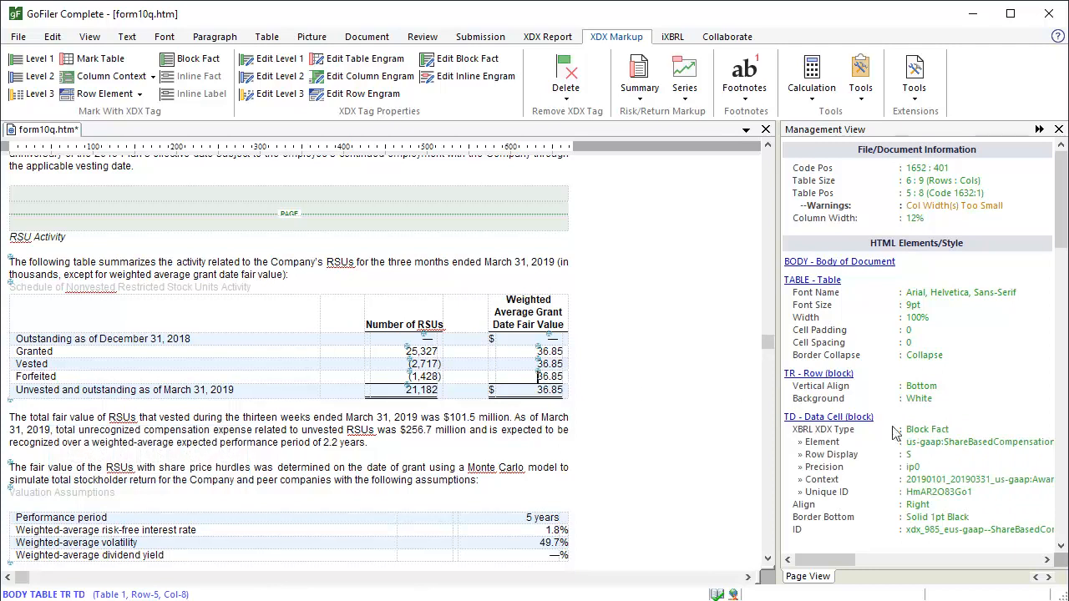
pyautogui.doubleClick(920, 435)
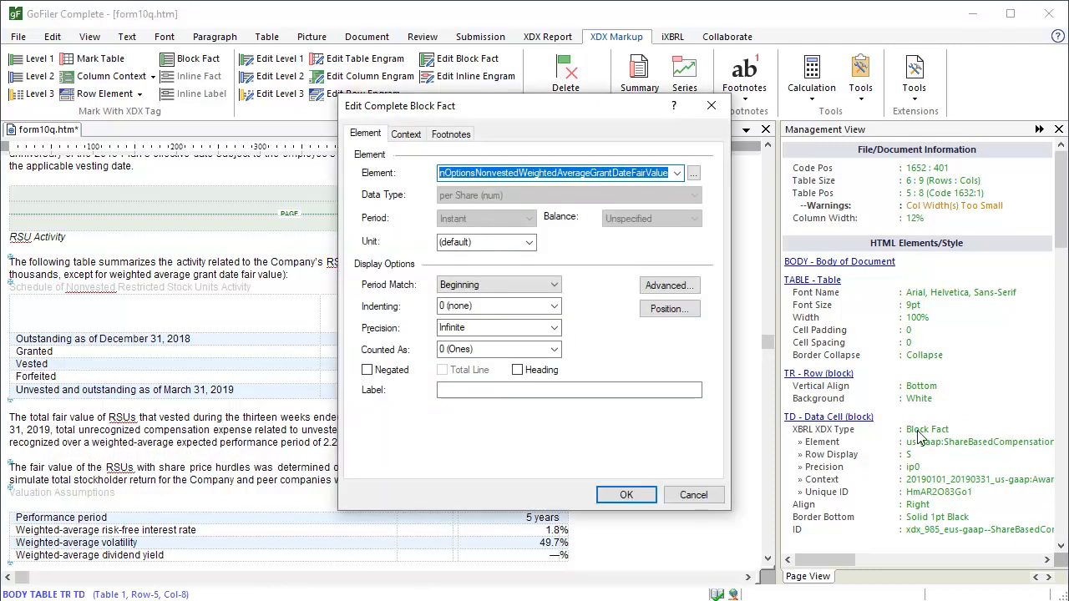
pyautogui.click(695, 175)
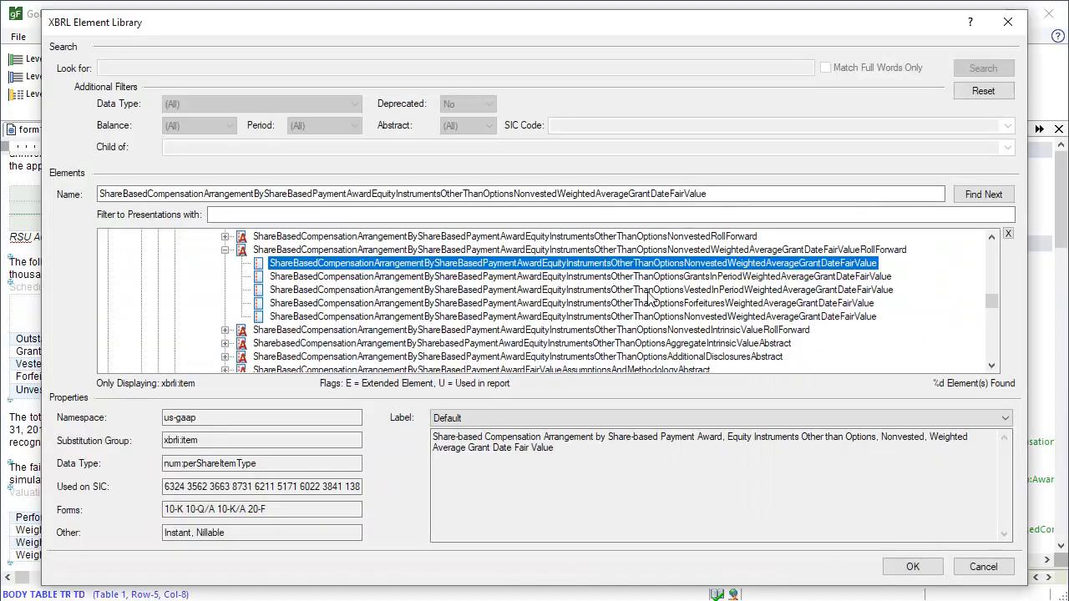
pyautogui.click(647, 305)
pyautogui.click(913, 567)
# - Label the Forfeited row's fair value fact "Forfeited" and apply the changes
pyautogui.click(509, 390)
pyautogui.write('Forfeited')
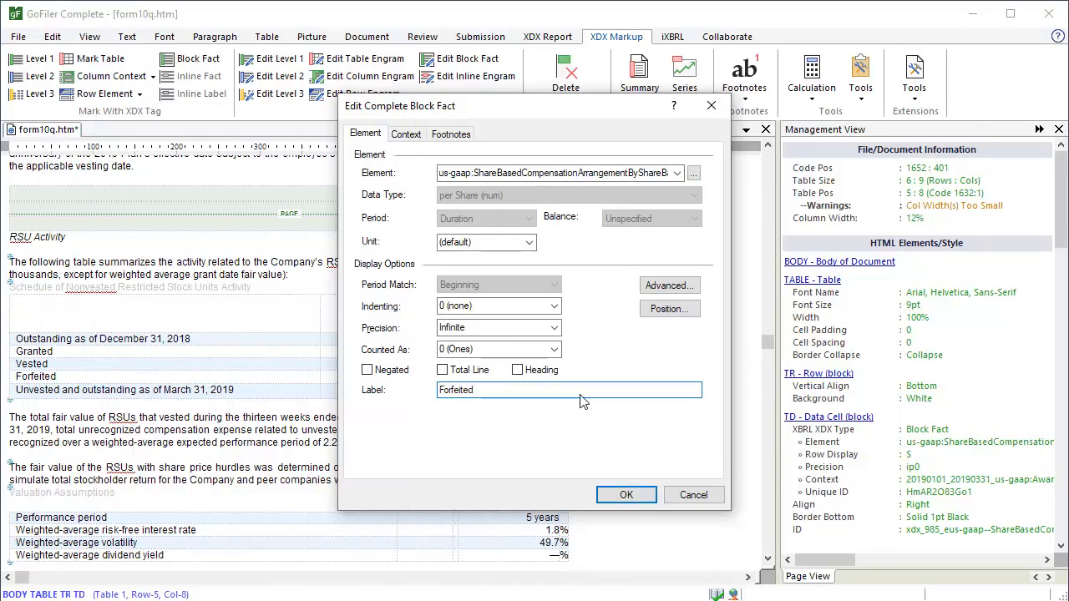
pyautogui.click(626, 495)
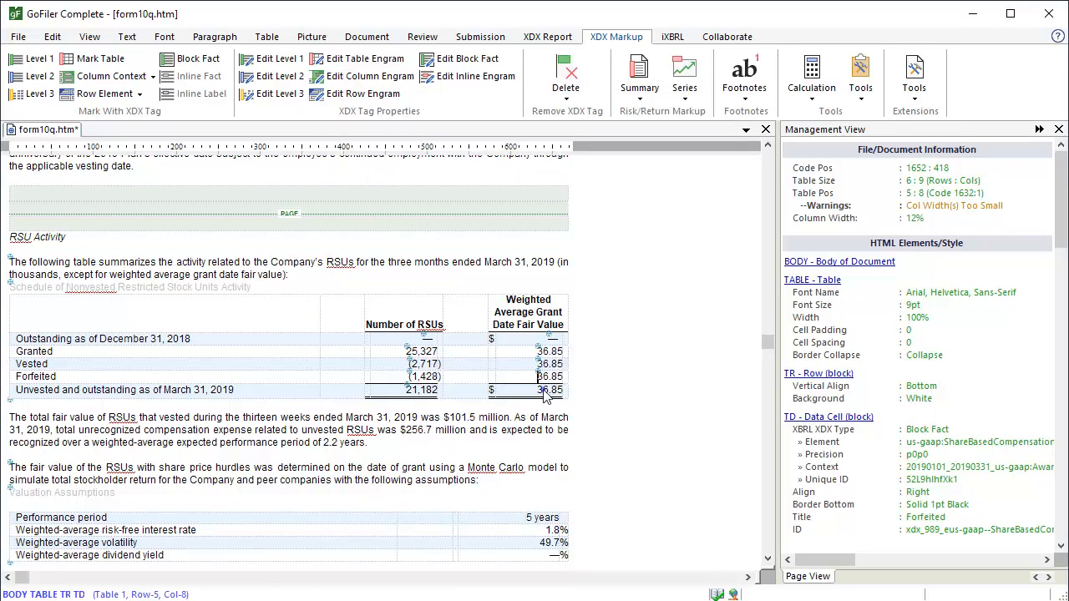
# - Paste the fair value engram onto the Unvested and outstanding fair value cell, with period match End and label "Ending balance (in dollars per share)"
pyautogui.click(544, 395)
pyautogui.hotkey('ctrl', 'v')
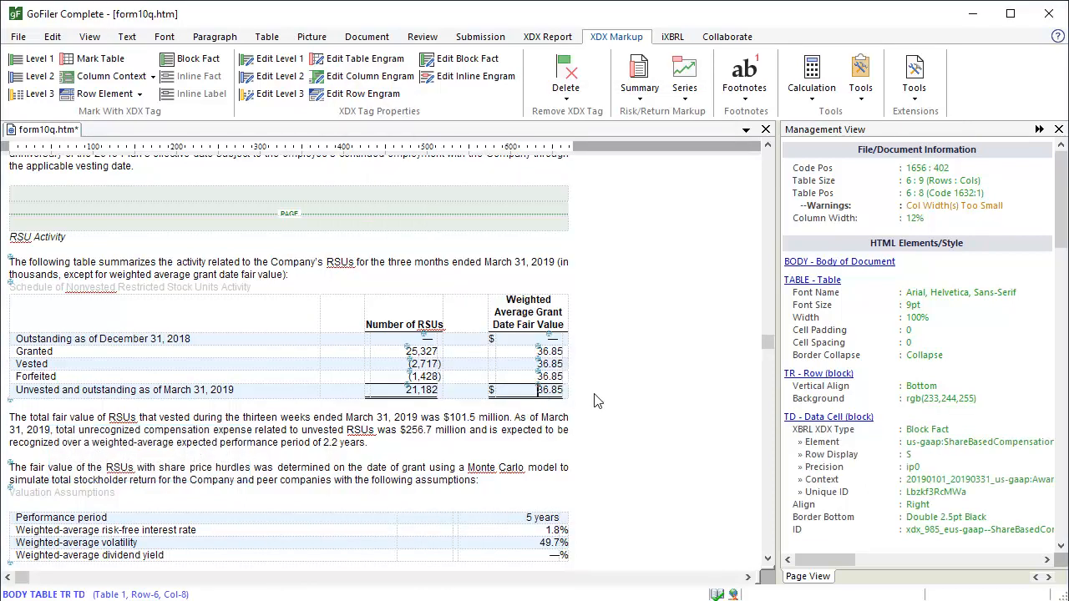
pyautogui.doubleClick(933, 429)
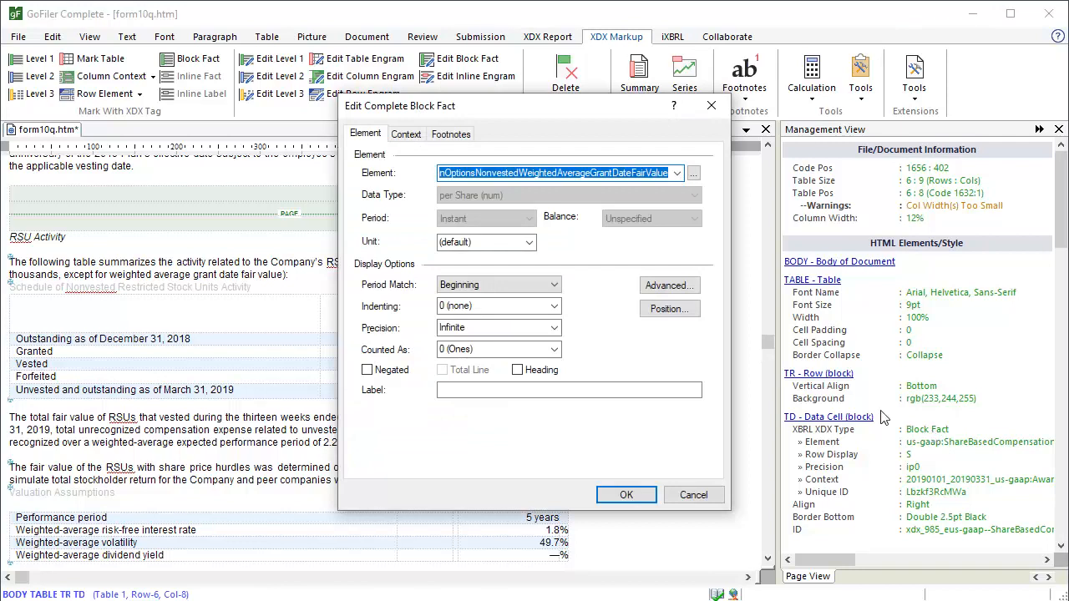
pyautogui.click(555, 285)
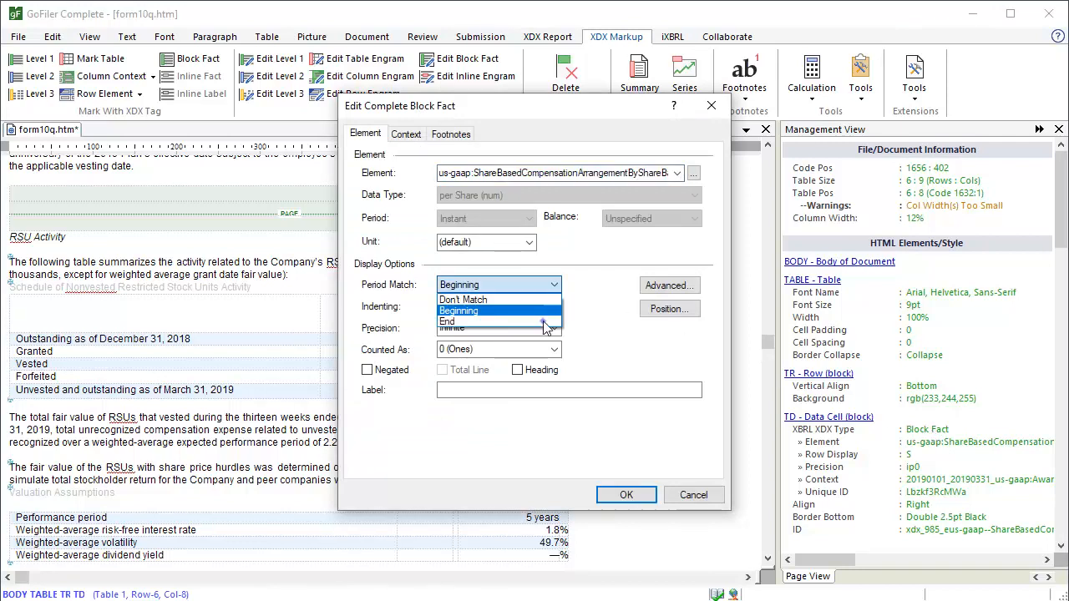
pyautogui.click(545, 323)
pyautogui.click(503, 390)
pyautogui.write('Ending bala')
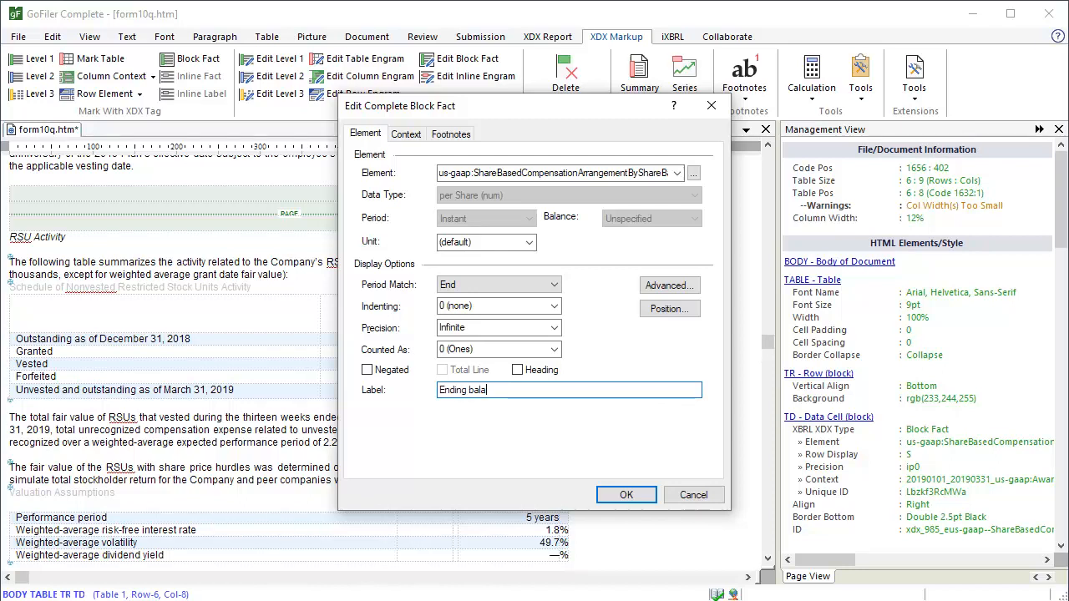
pyautogui.write('nce (in dollars per share)')
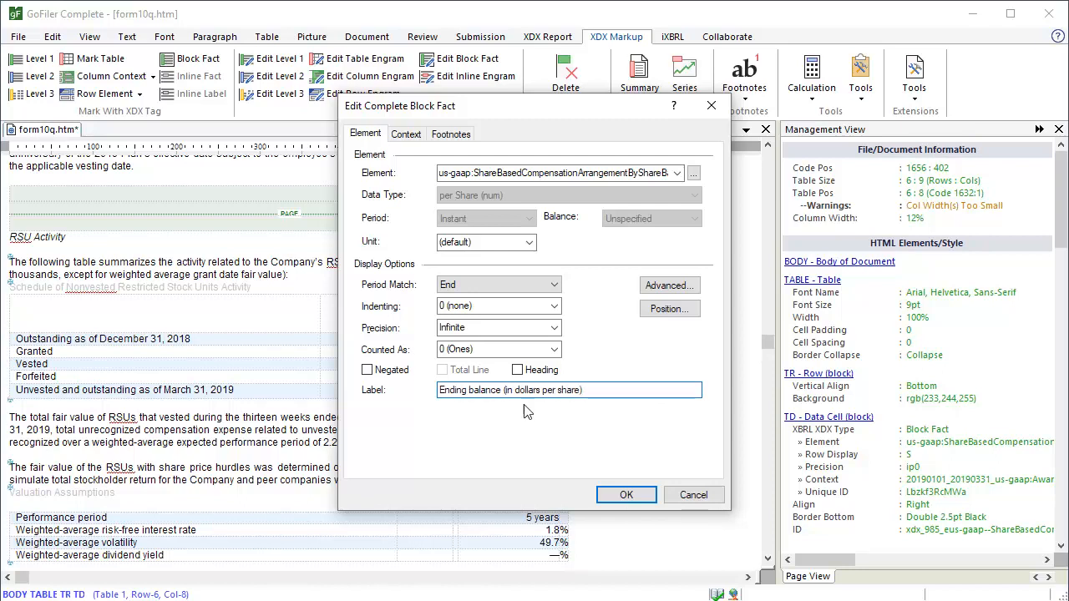
pyautogui.click(626, 495)
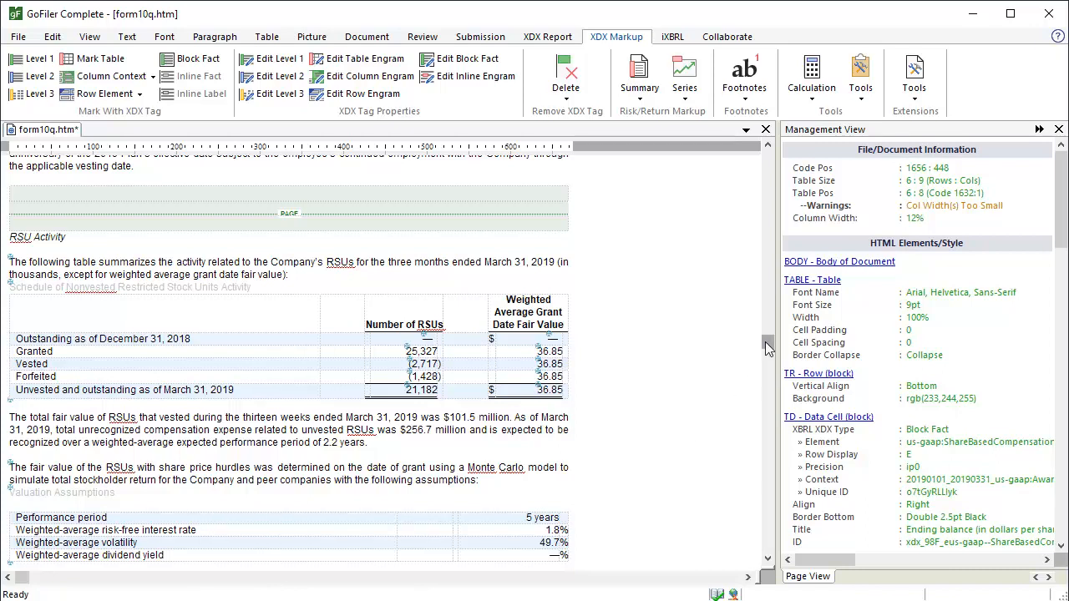
# - Paste the fair value engram onto the Performance period value cell in the Valuation Assumptions table
pyautogui.moveTo(768, 342); pyautogui.dragTo(768, 353)
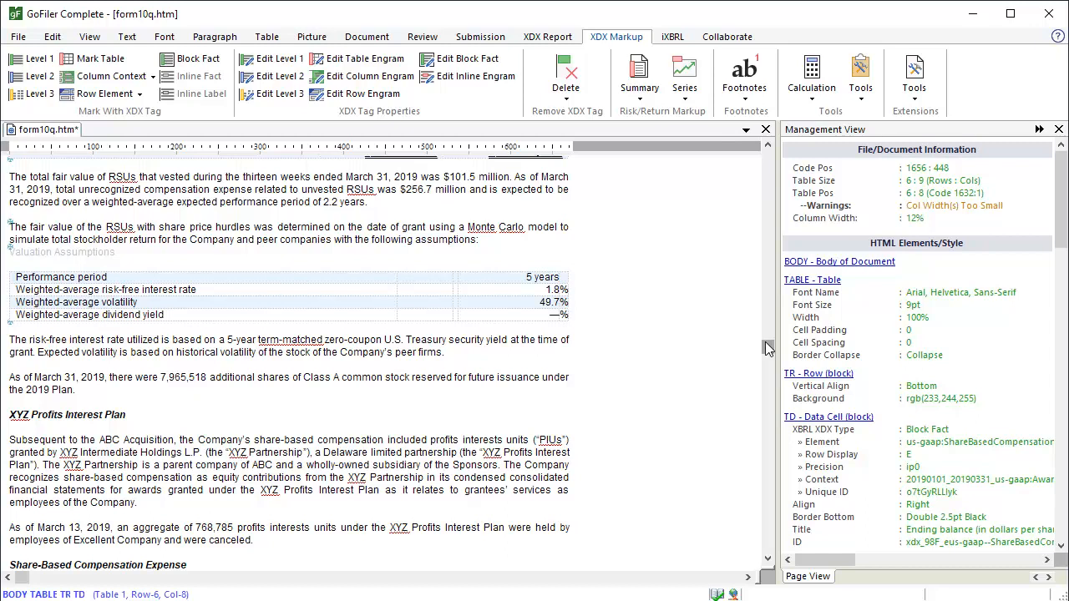
pyautogui.click(528, 280)
pyautogui.hotkey('ctrl', 'v')
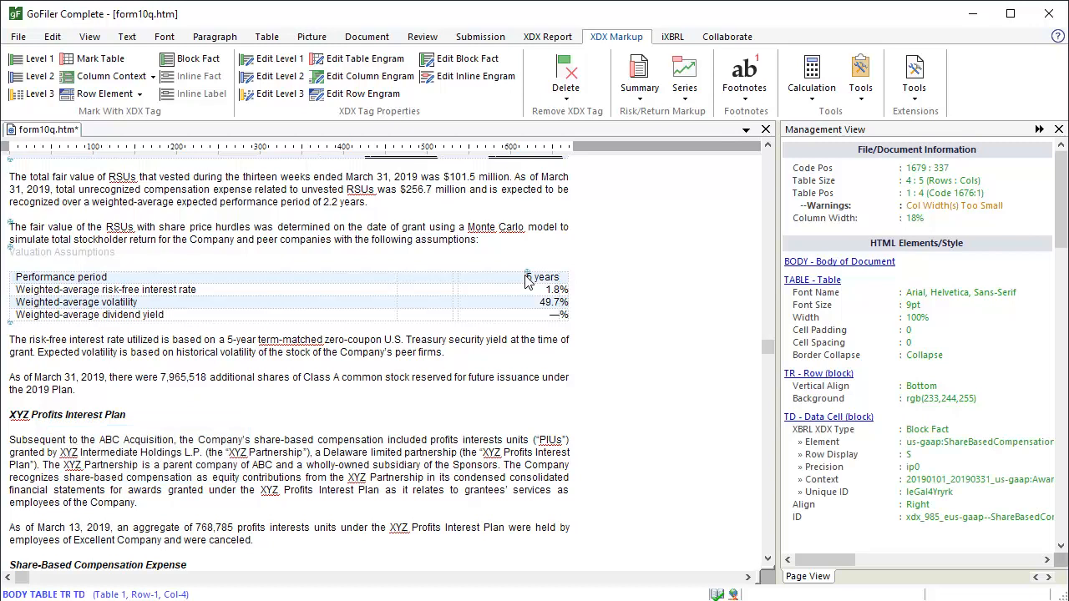
# - Search the element library for "fair value assumptions" and change the Performance period fact's element to SharebasedCompensationArrangementBySharebasedPaymentAwardFairValueAssumptionsExpectedTerm1
pyautogui.doubleClick(943, 430)
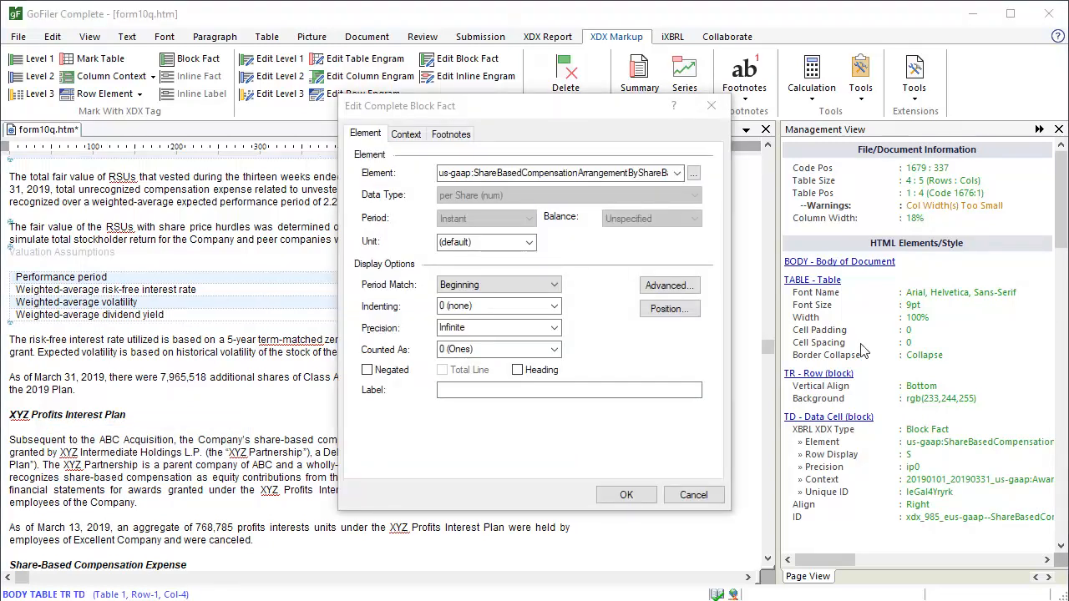
pyautogui.click(694, 177)
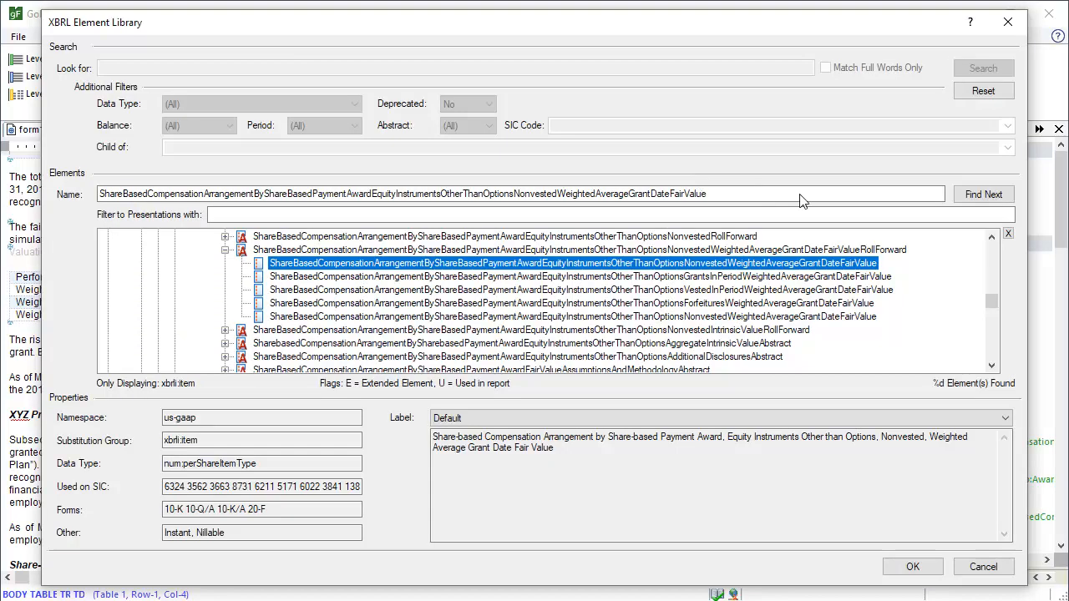
pyautogui.click(1009, 235)
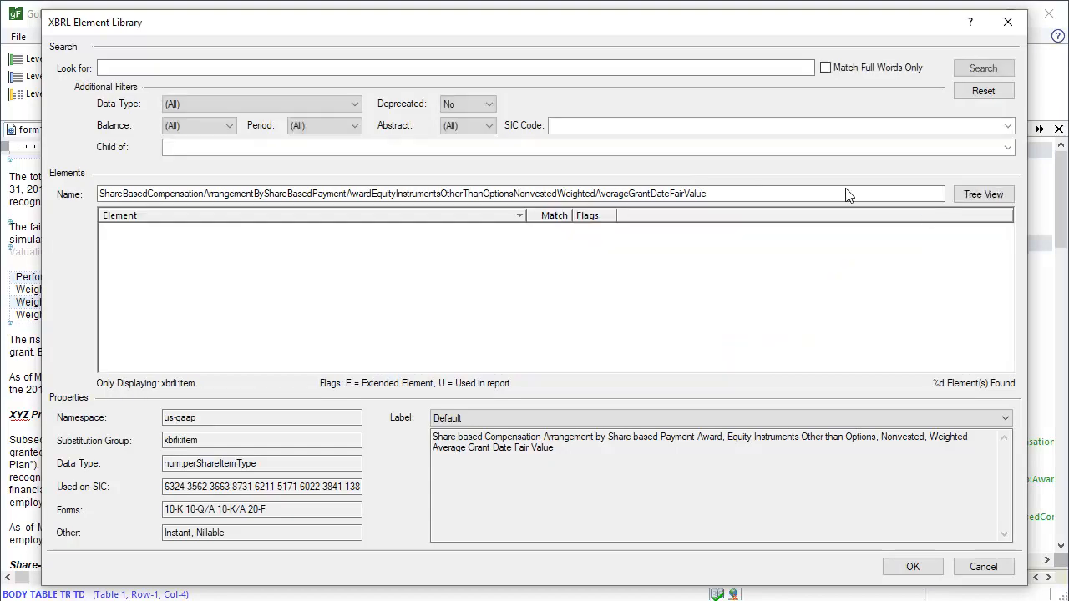
pyautogui.click(396, 69)
pyautogui.write('fair val')
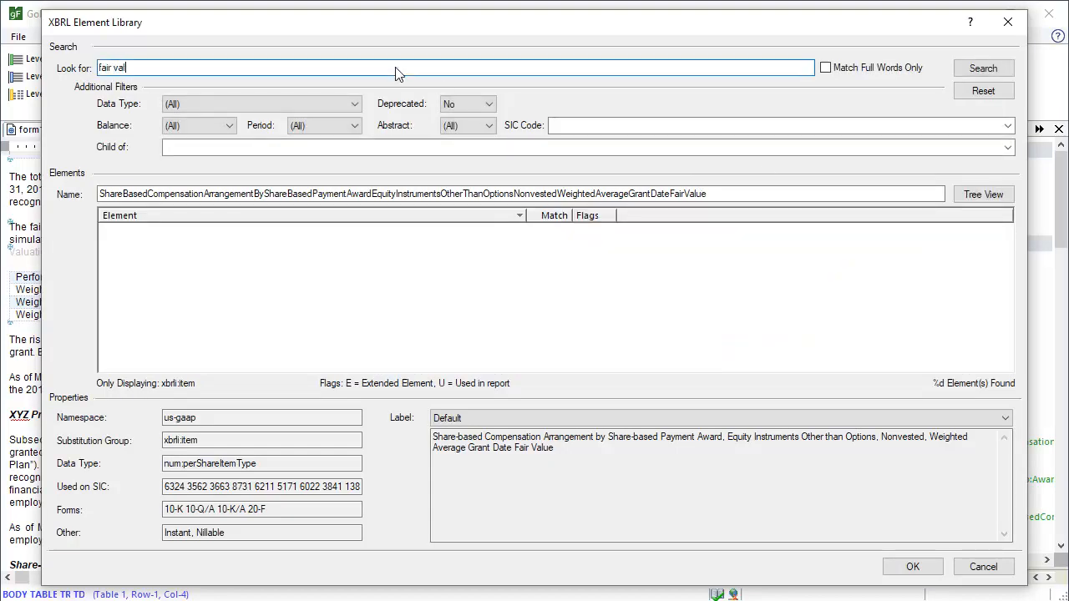
pyautogui.write('ue assumptions')
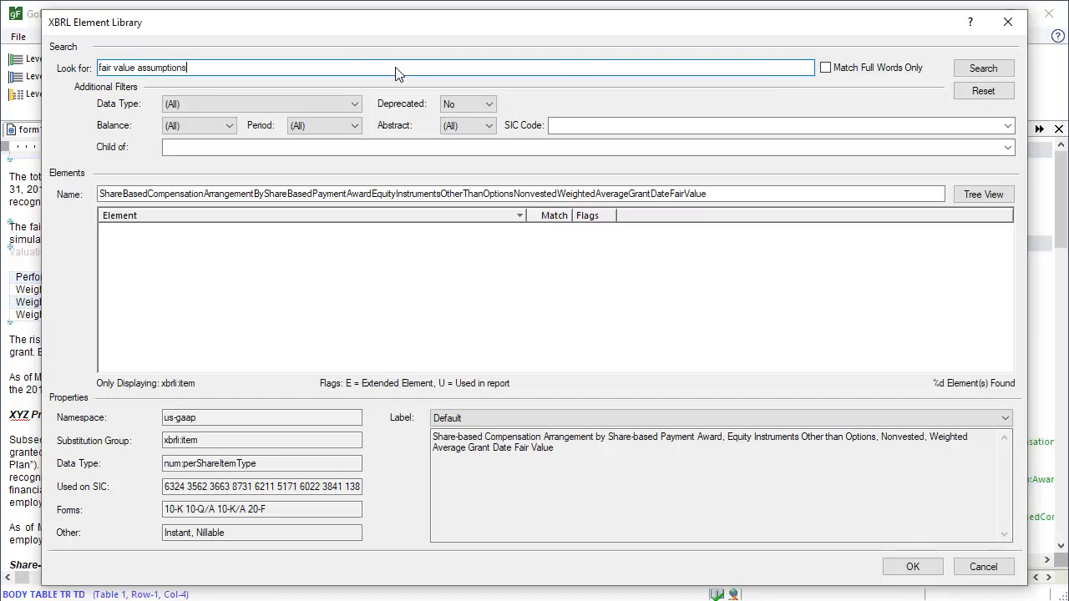
pyautogui.click(983, 69)
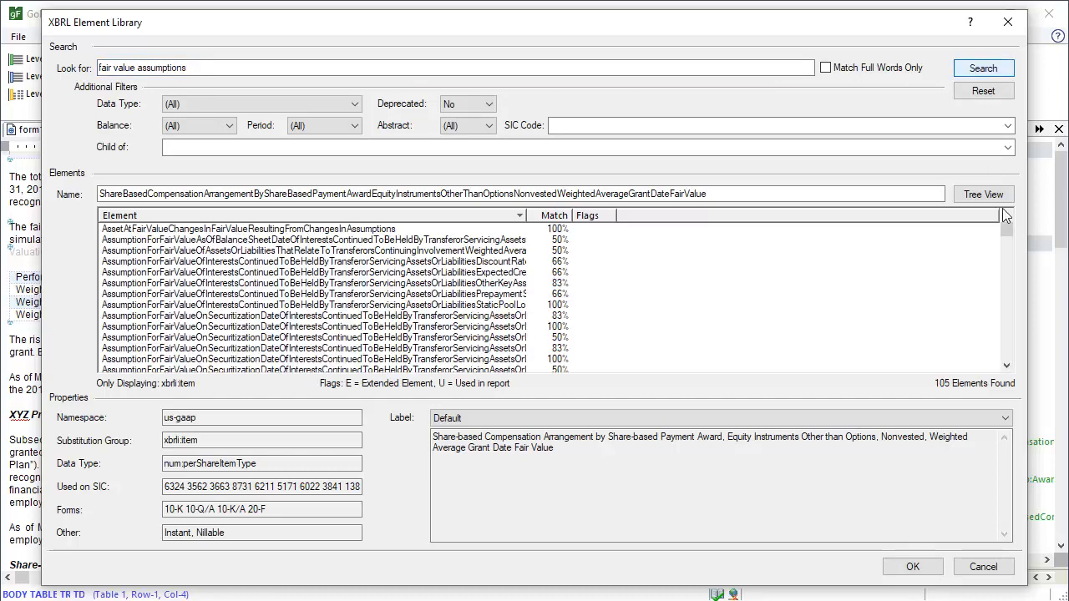
pyautogui.moveTo(1007, 231); pyautogui.dragTo(1006, 341)
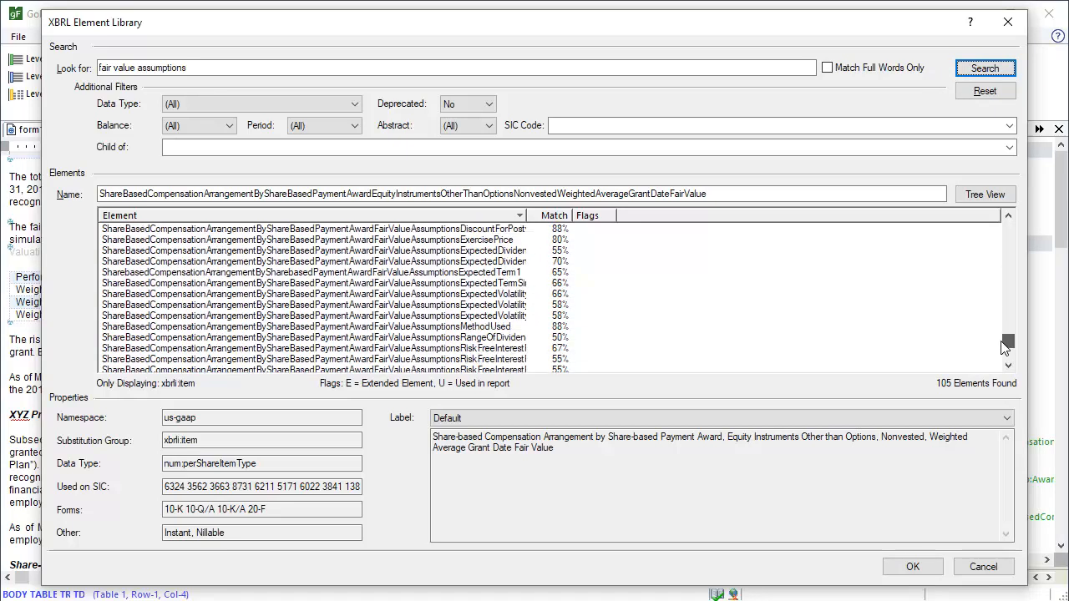
pyautogui.moveTo(527, 216); pyautogui.dragTo(820, 215)
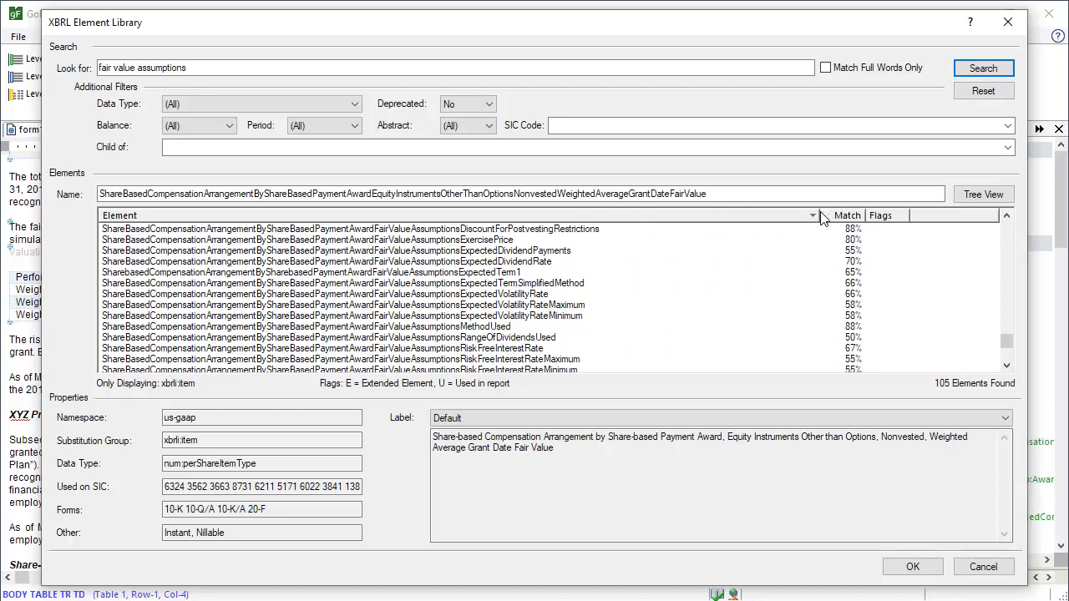
pyautogui.click(499, 274)
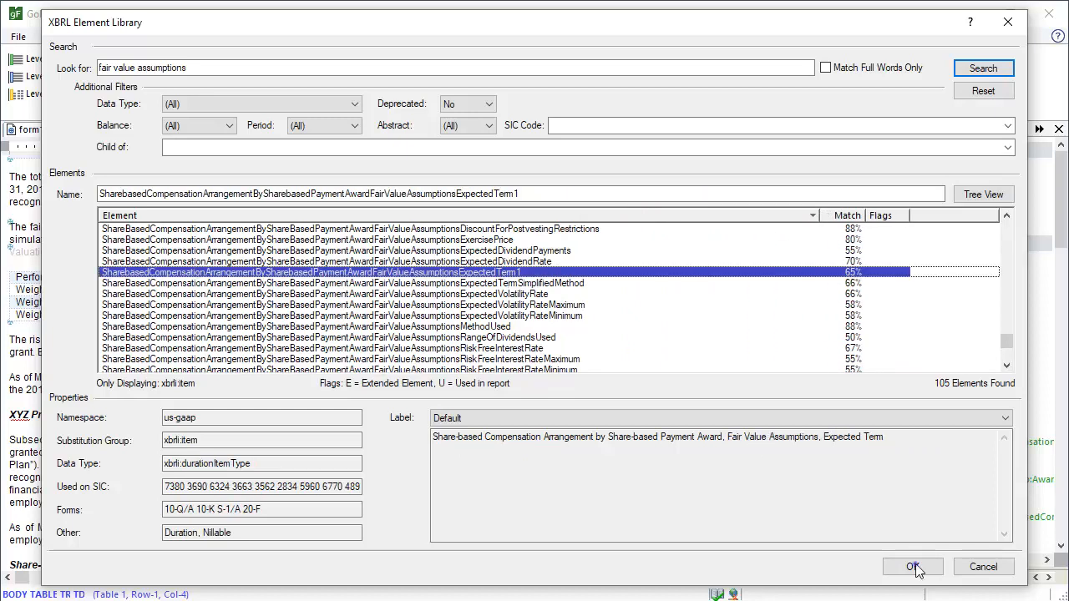
pyautogui.click(913, 566)
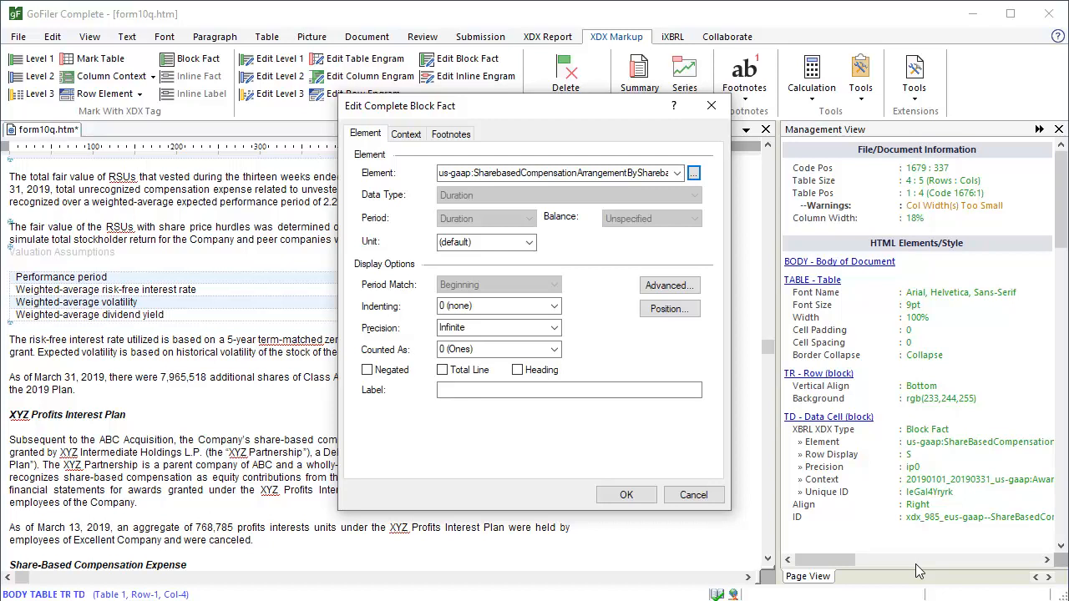
# - Set the Performance period fact's display type to Duration, label it "Performance period" and apply the changes
pyautogui.click(669, 286)
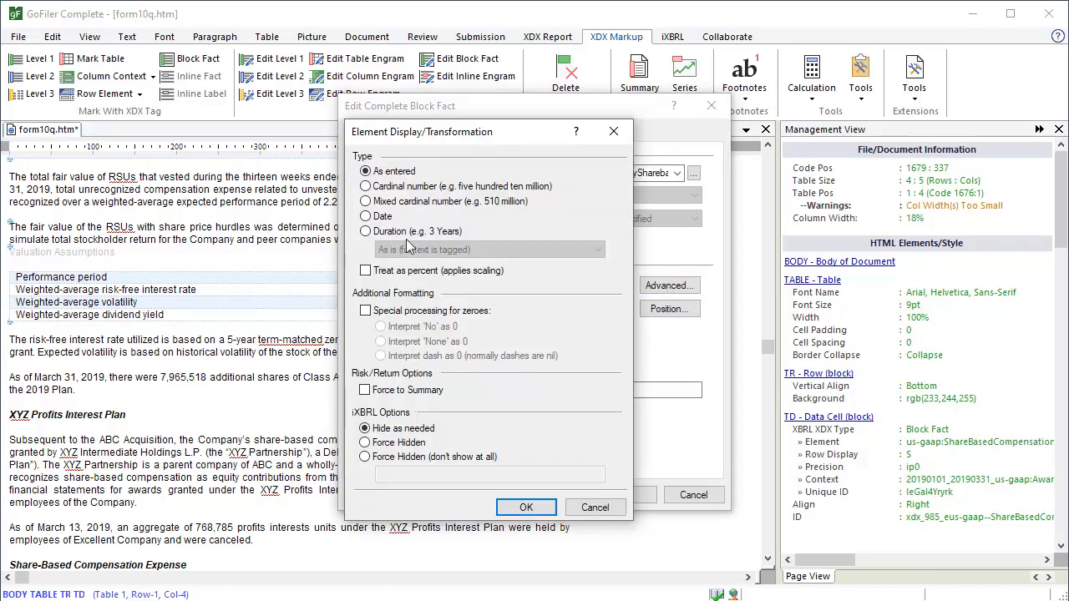
pyautogui.click(366, 233)
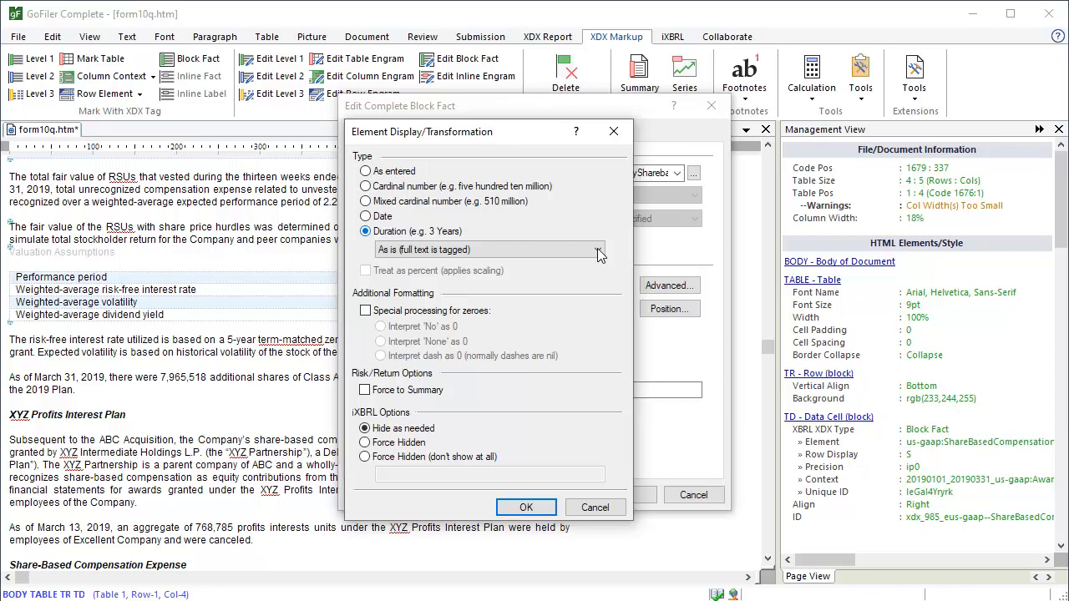
pyautogui.click(526, 507)
pyautogui.click(461, 393)
pyautogui.write('Performance period')
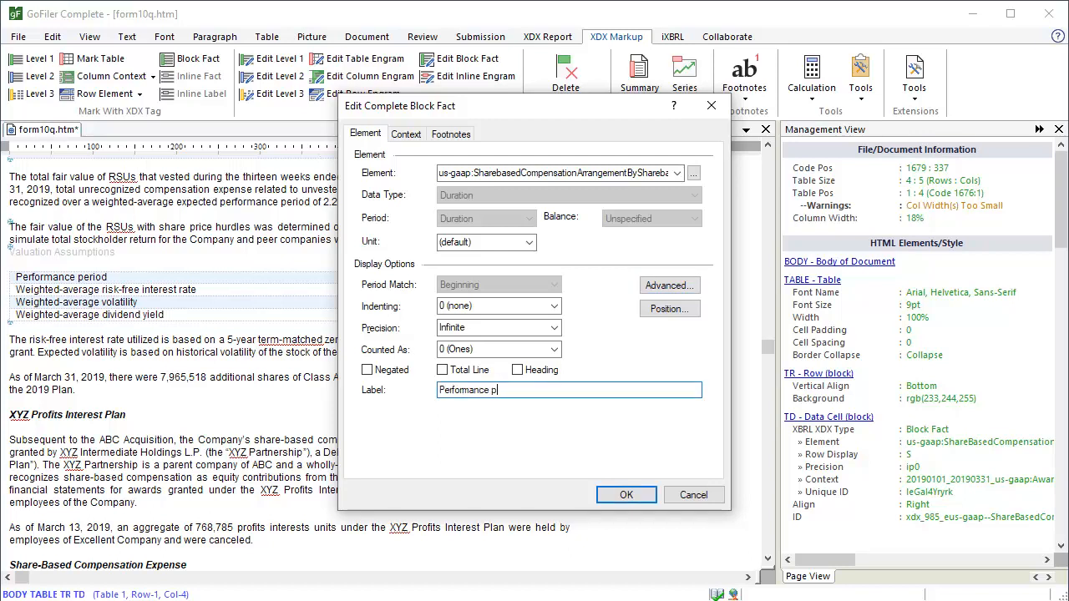
pyautogui.click(625, 495)
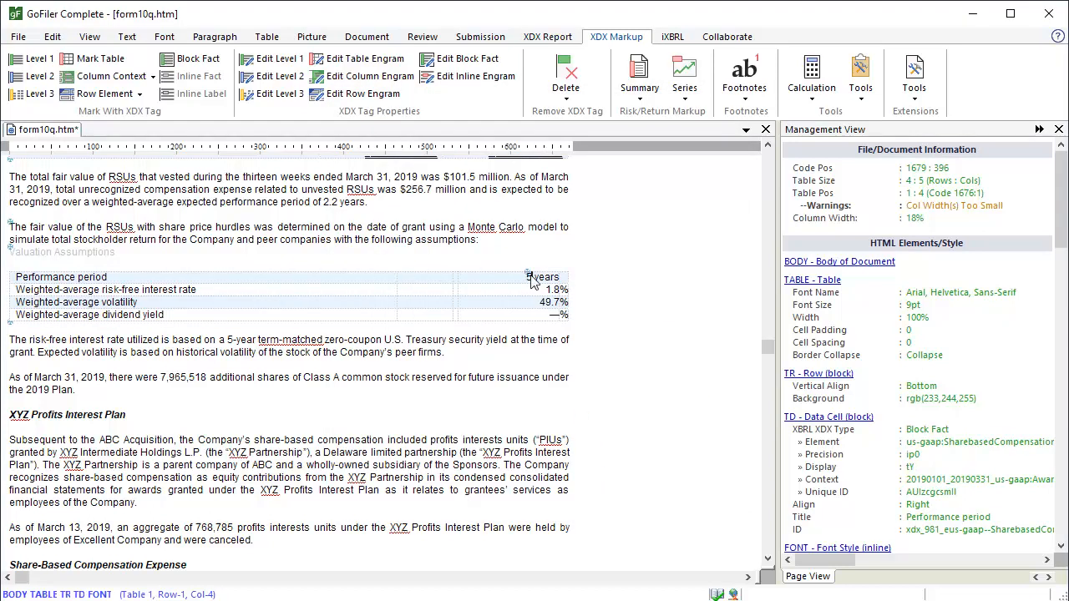
# - Copy the Performance period engram onto the risk-free interest rate value cell and change its element to ShareBasedCompensationArrangementByShareBasedPaymentAwardFairValueAssumptionsRiskFreeInterestRate
pyautogui.rightClick(531, 281)
pyautogui.click(586, 354)
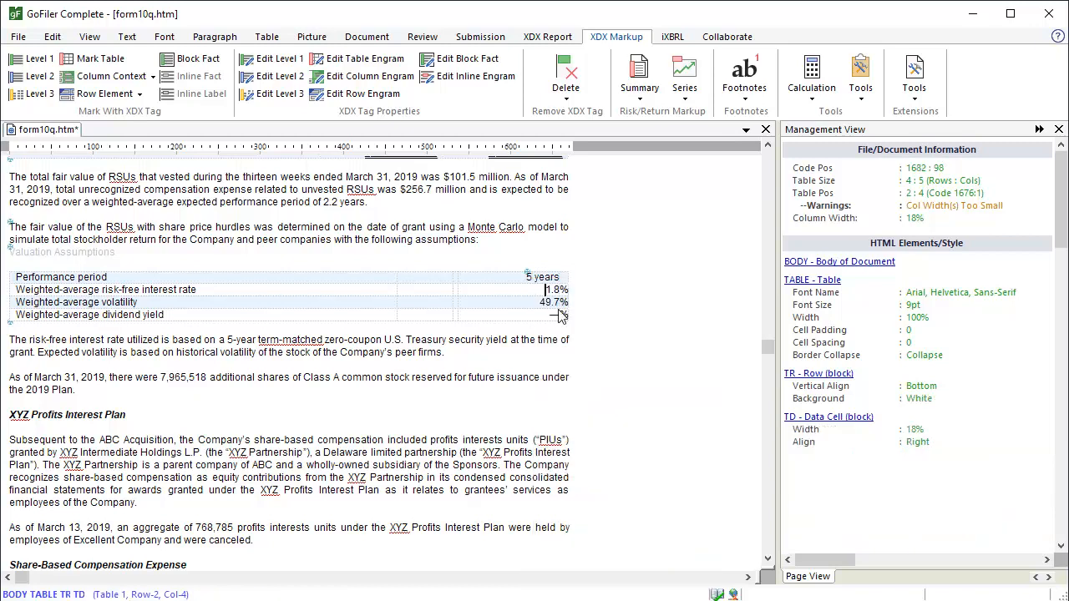
pyautogui.hotkey('ctrl', 'v')
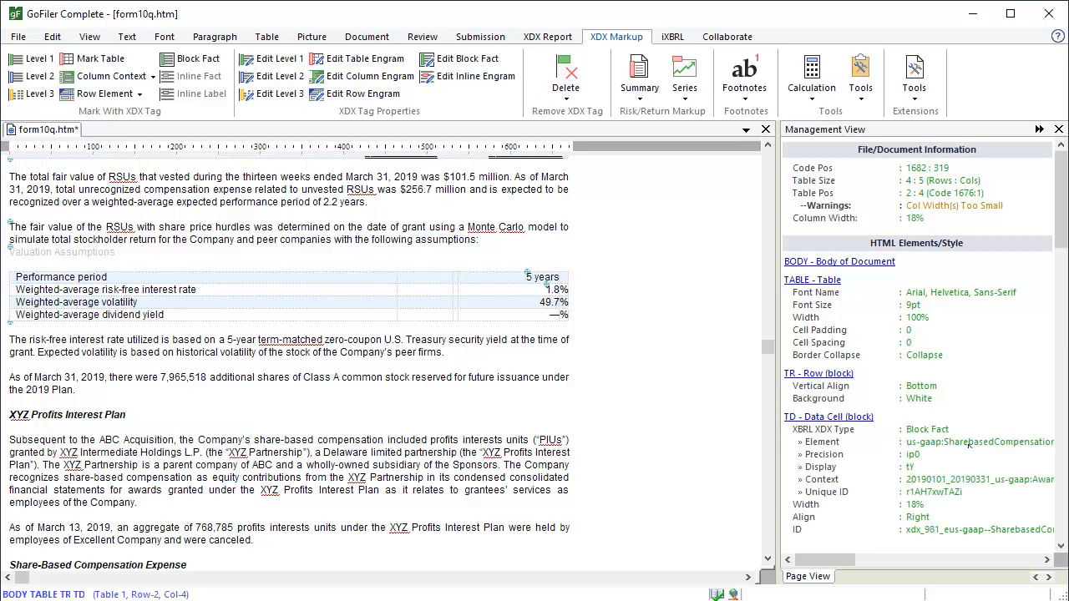
pyautogui.doubleClick(969, 445)
pyautogui.click(696, 179)
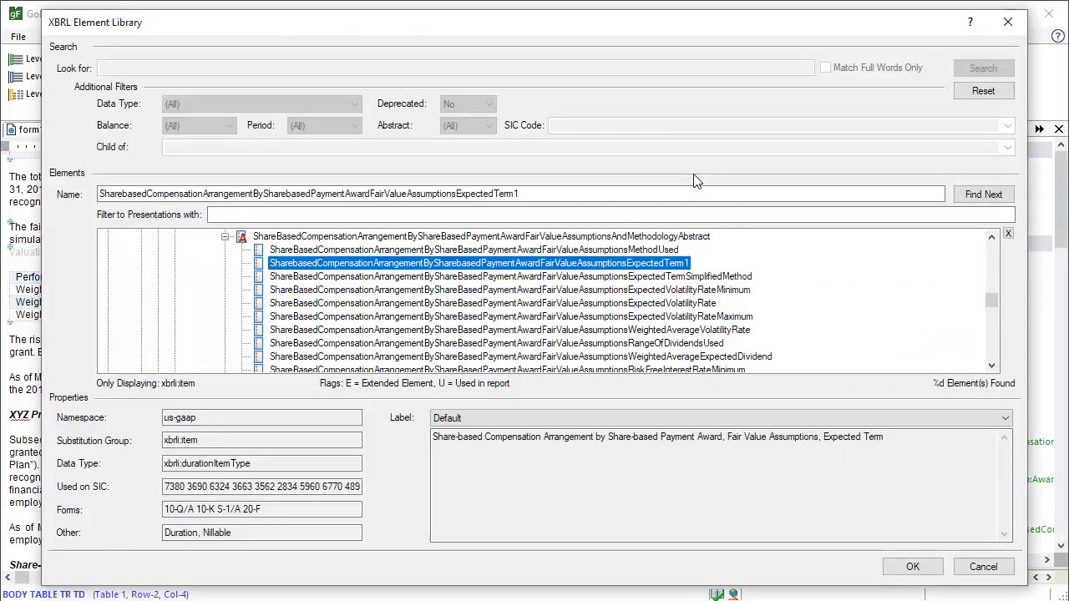
pyautogui.click(992, 365)
pyautogui.click(991, 365)
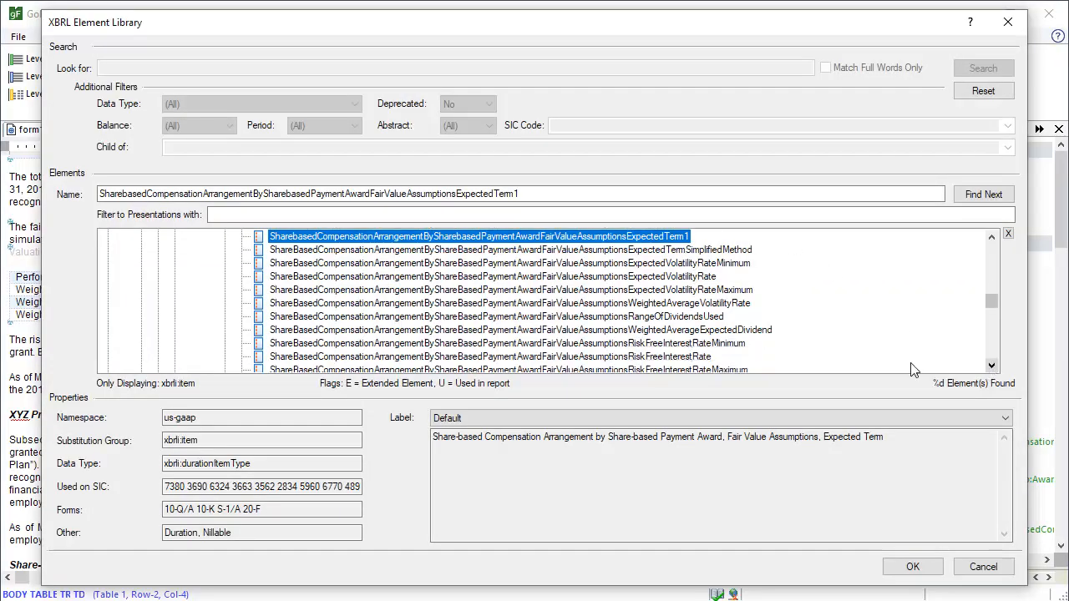
pyautogui.click(700, 357)
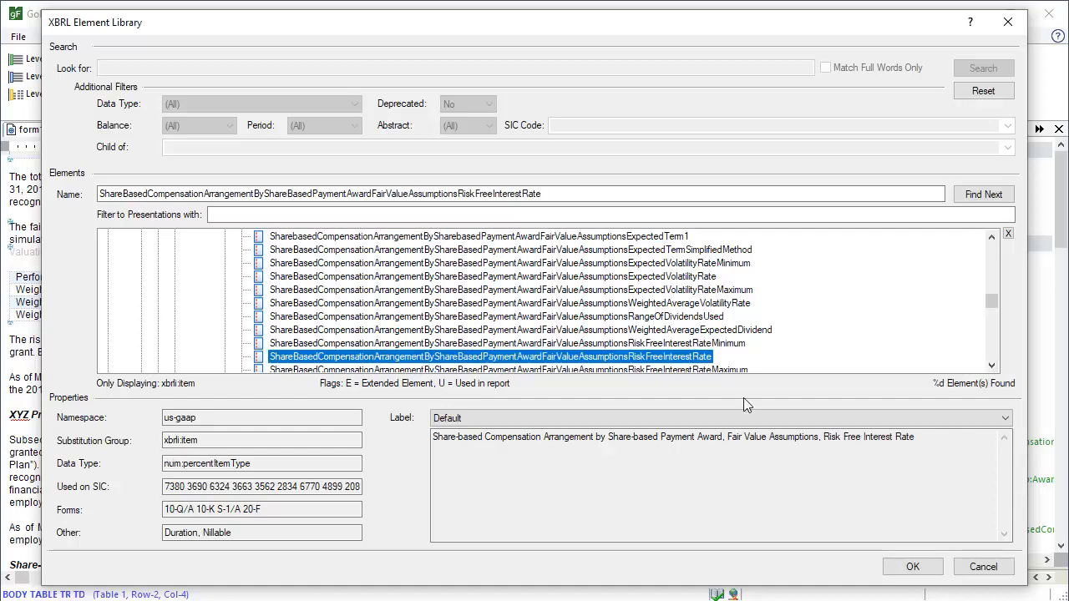
pyautogui.click(923, 573)
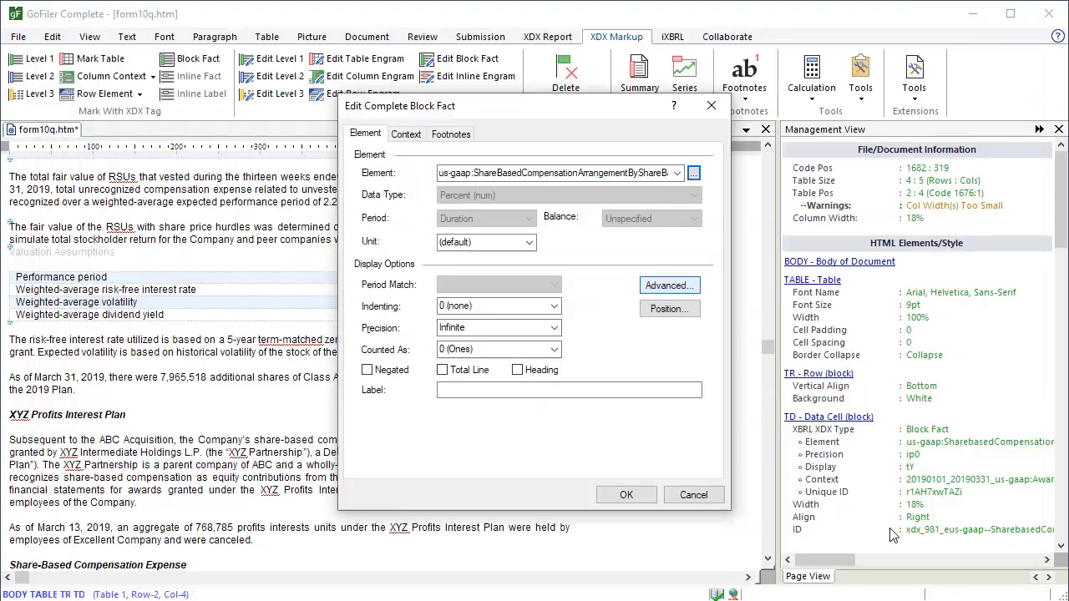
# - Set the risk-free rate fact to display as entered and be treated as percent, and label it "Weighted-average risk-free interest rate"
pyautogui.click(687, 285)
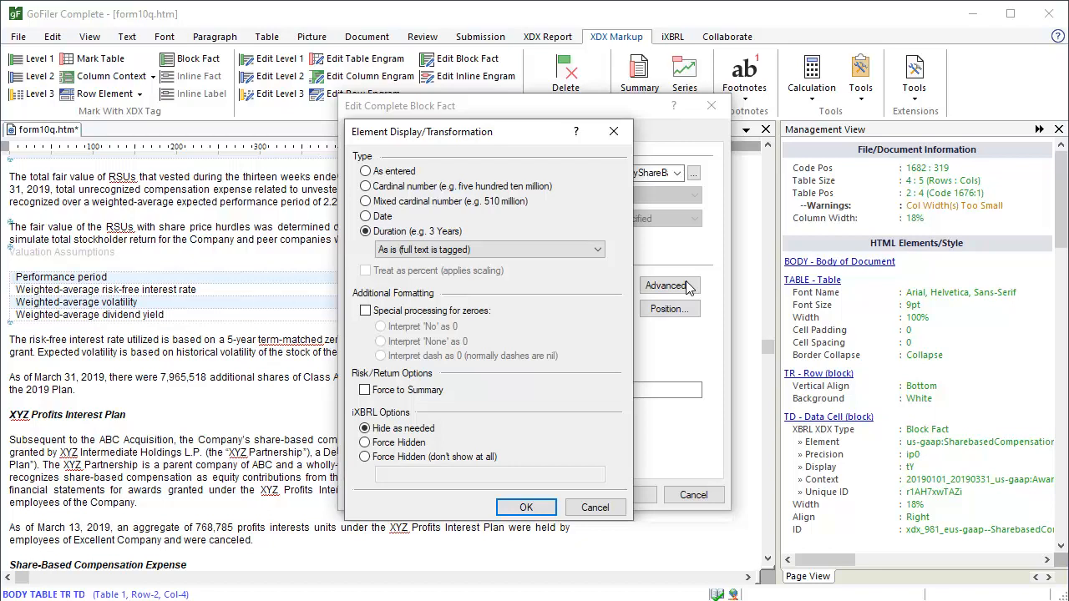
pyautogui.click(366, 171)
pyautogui.click(365, 271)
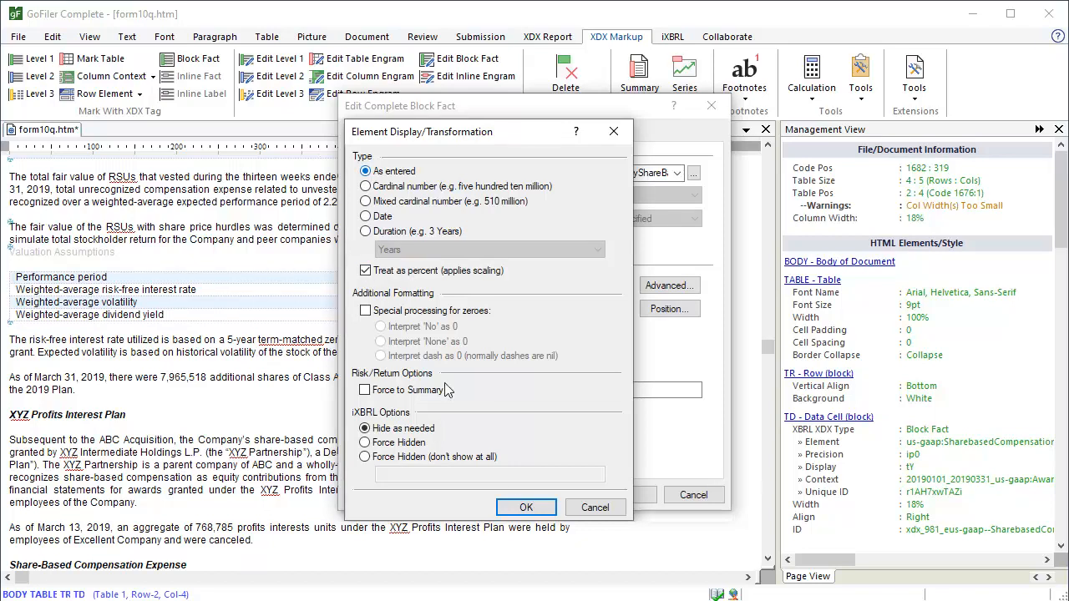
pyautogui.click(526, 507)
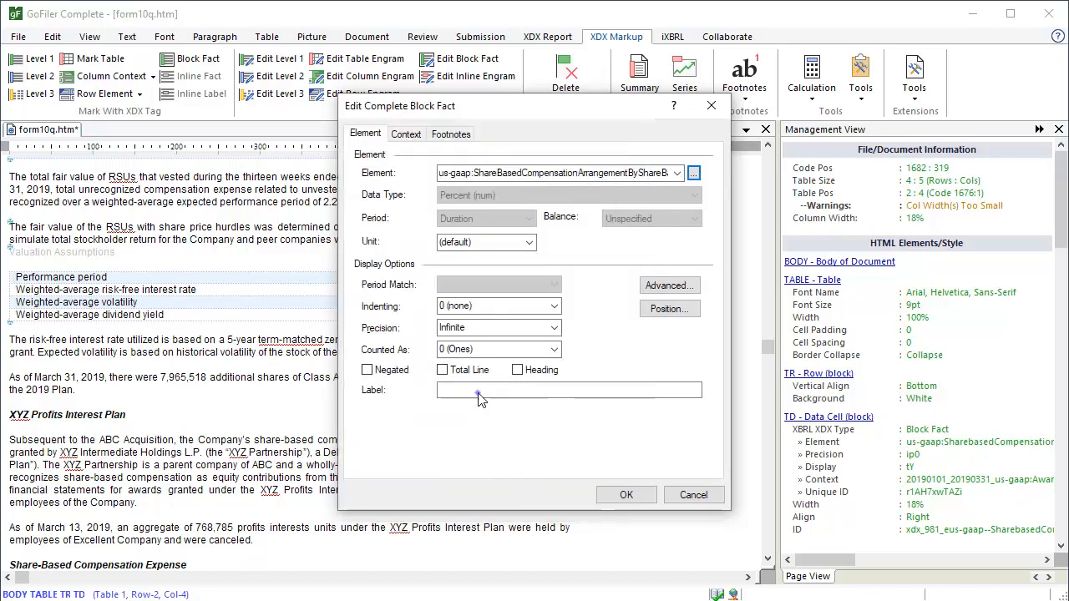
pyautogui.click(479, 390)
pyautogui.write('Weighted-average risk-free interest rate')
pyautogui.click(641, 496)
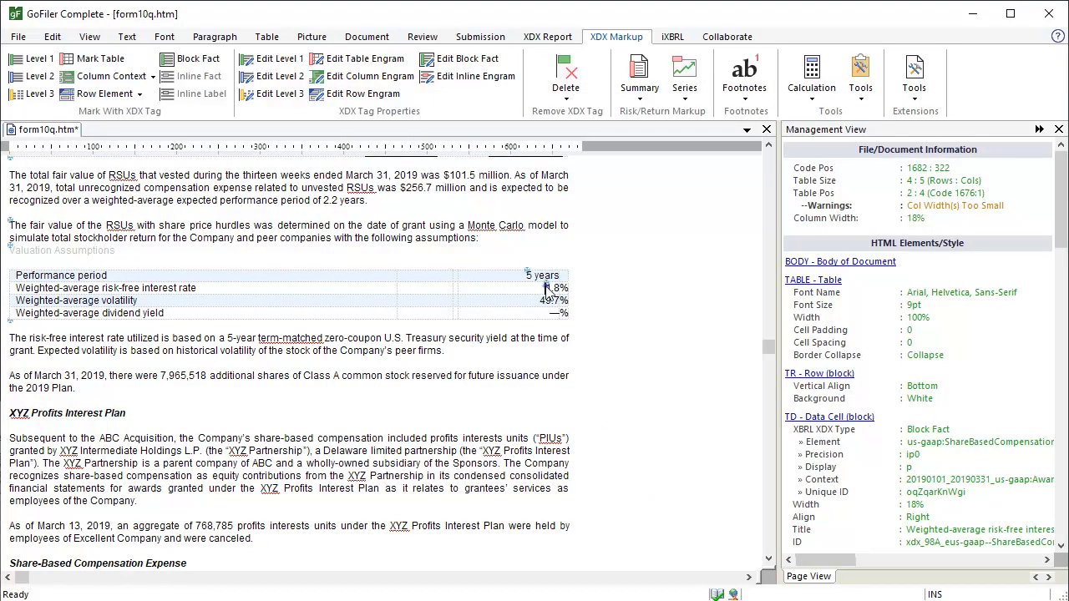
# - Copy the risk-free interest rate engram onto the Weighted-average volatility value cell
pyautogui.rightClick(547, 287)
pyautogui.click(618, 358)
pyautogui.click(542, 304)
pyautogui.hotkey('ctrl', 'v')
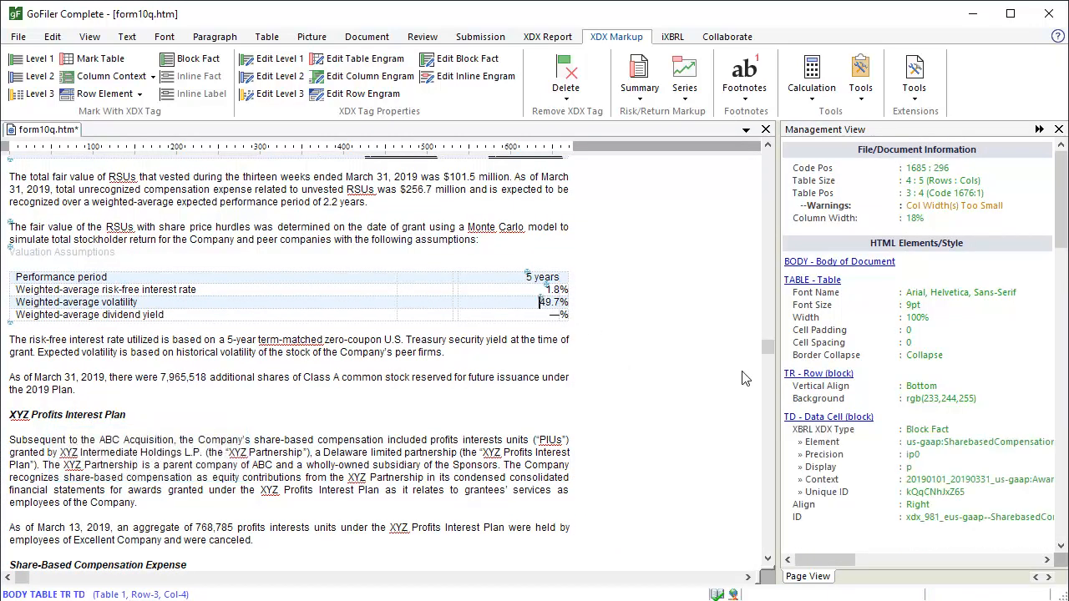
# - Change the volatility fact's element to ShareBasedCompensationArrangementByShareBasedPaymentAwardFairValueAssumptionsWeightedAverageVolatilityRate and label it "Weighted-average volatility"
pyautogui.doubleClick(922, 429)
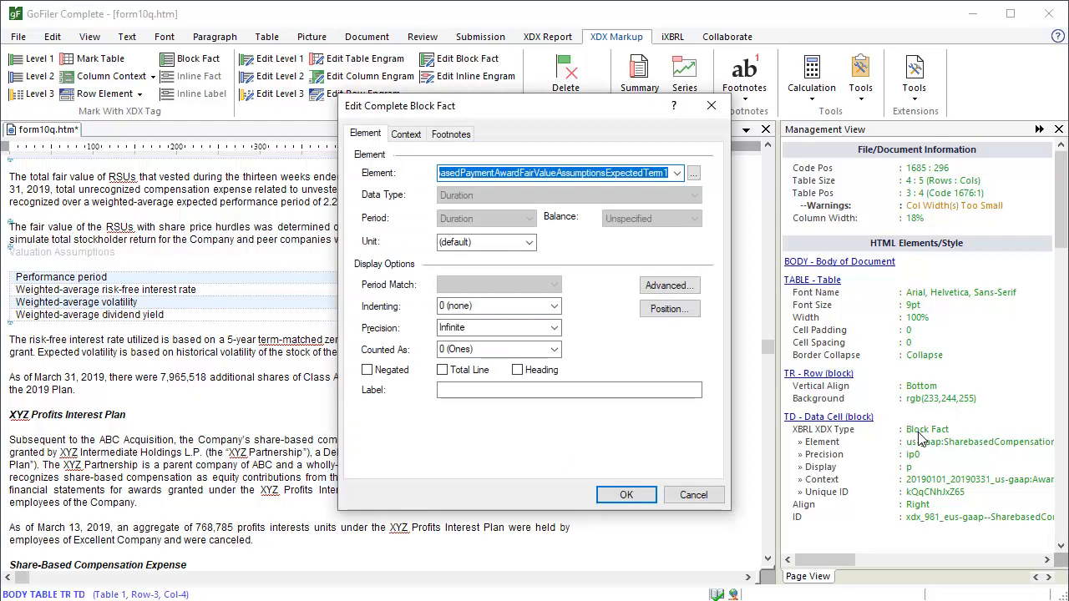
pyautogui.click(693, 173)
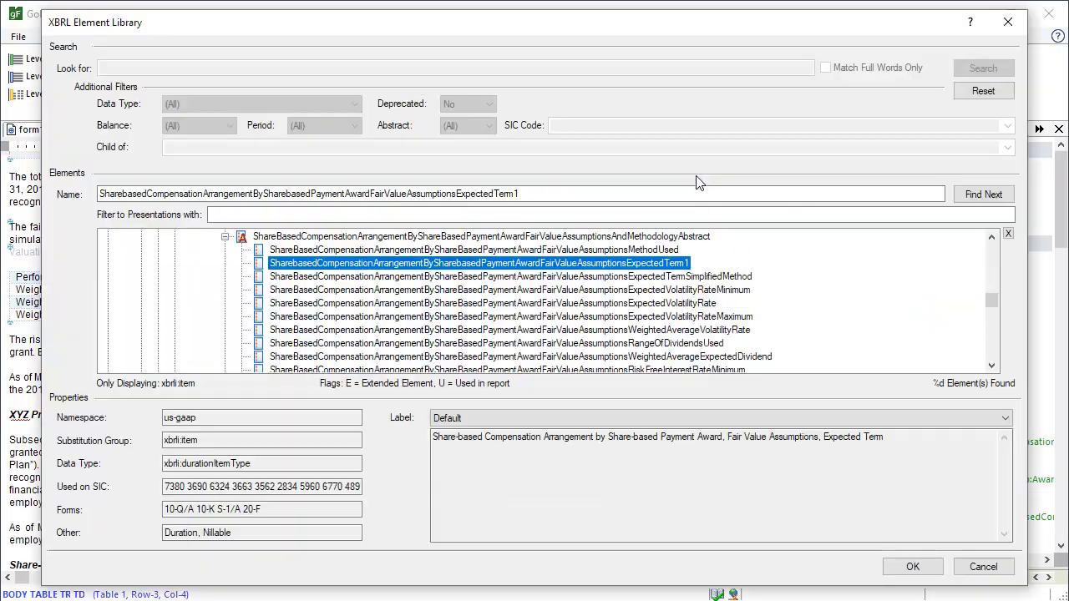
pyautogui.click(737, 330)
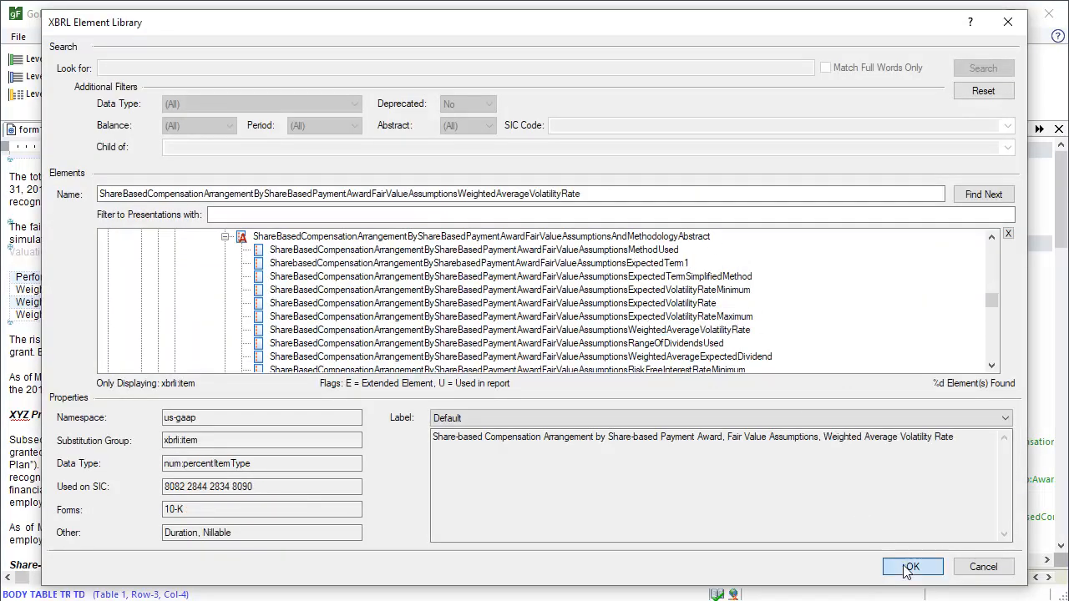
pyautogui.click(908, 567)
pyautogui.click(488, 394)
pyautogui.write('Wei')
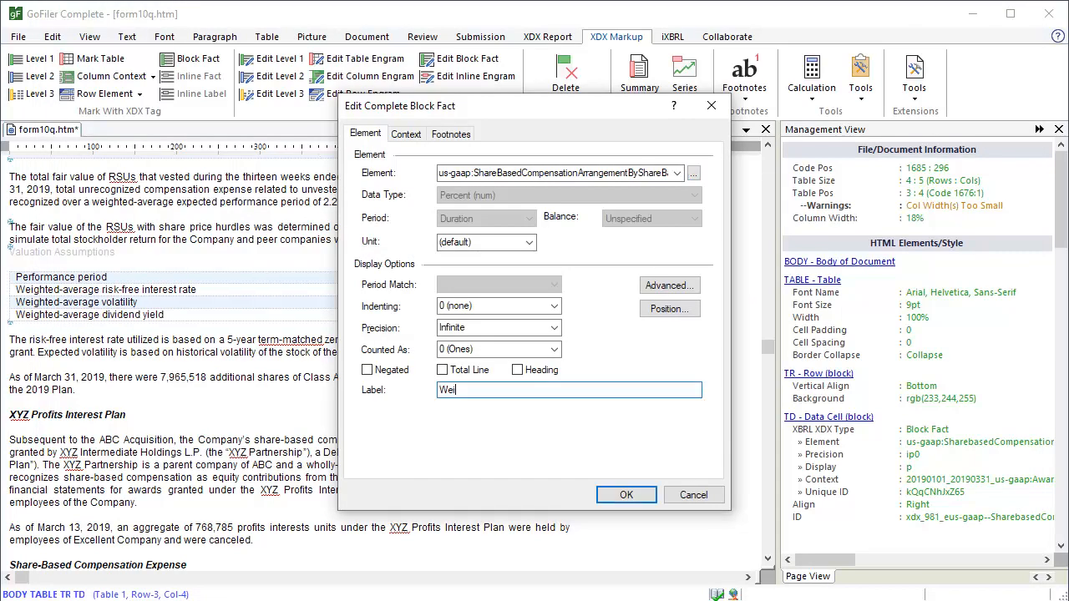
pyautogui.write('ghted-average')
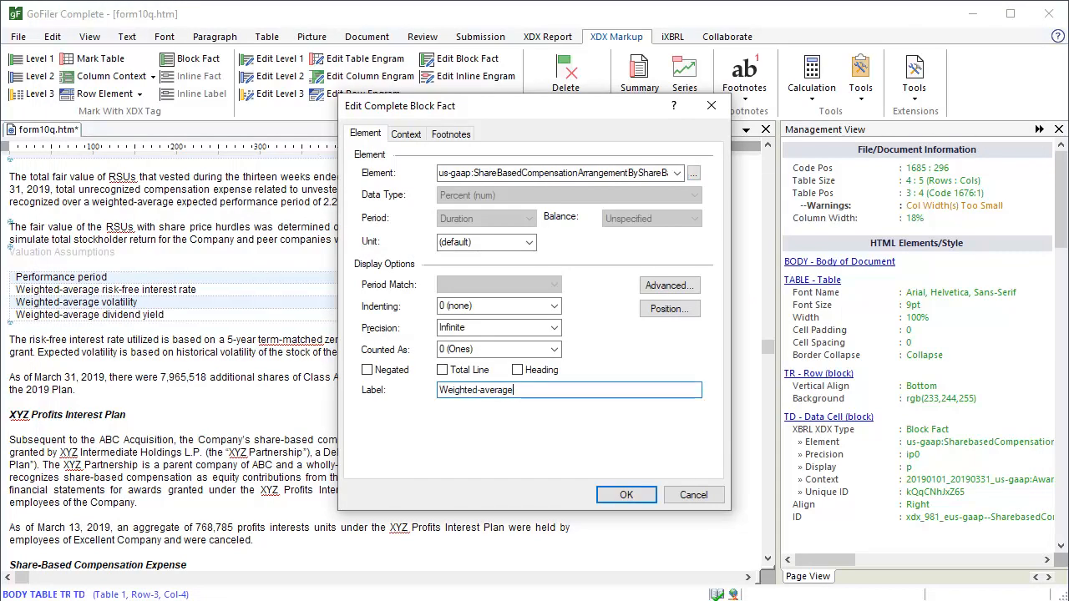
pyautogui.write(' volatility')
pyautogui.click(626, 495)
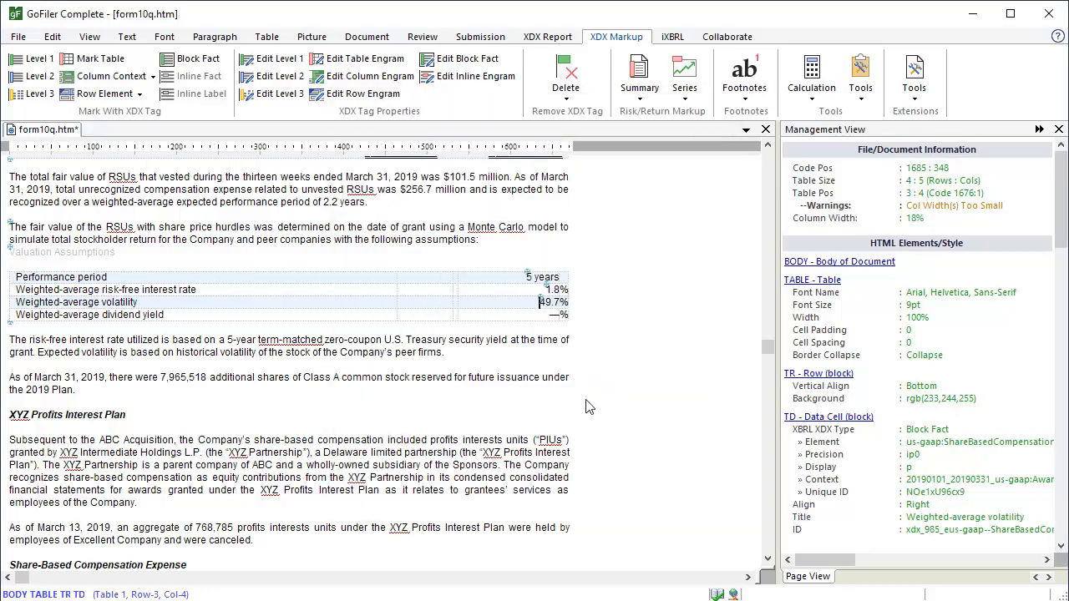
# - Paste the copied engram onto the Weighted-average dividend yield value cell and change its element to ShareBasedCompensationArrangementByShareBasedPaymentAwardFairValueAssumptionsExpectedDividendRate
pyautogui.click(549, 317)
pyautogui.hotkey('ctrl', 'v')
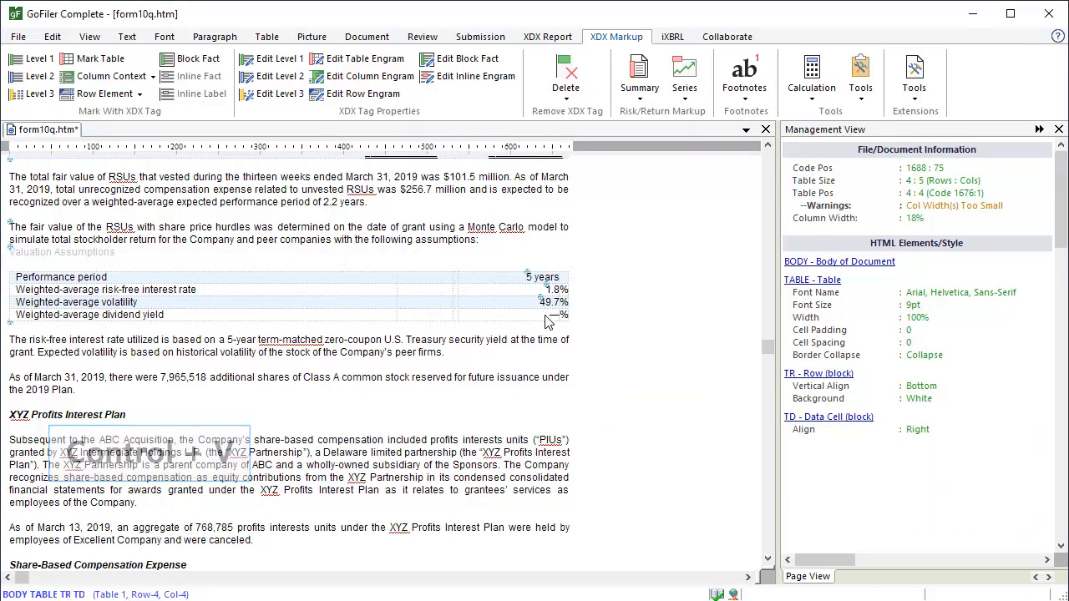
pyautogui.doubleClick(928, 439)
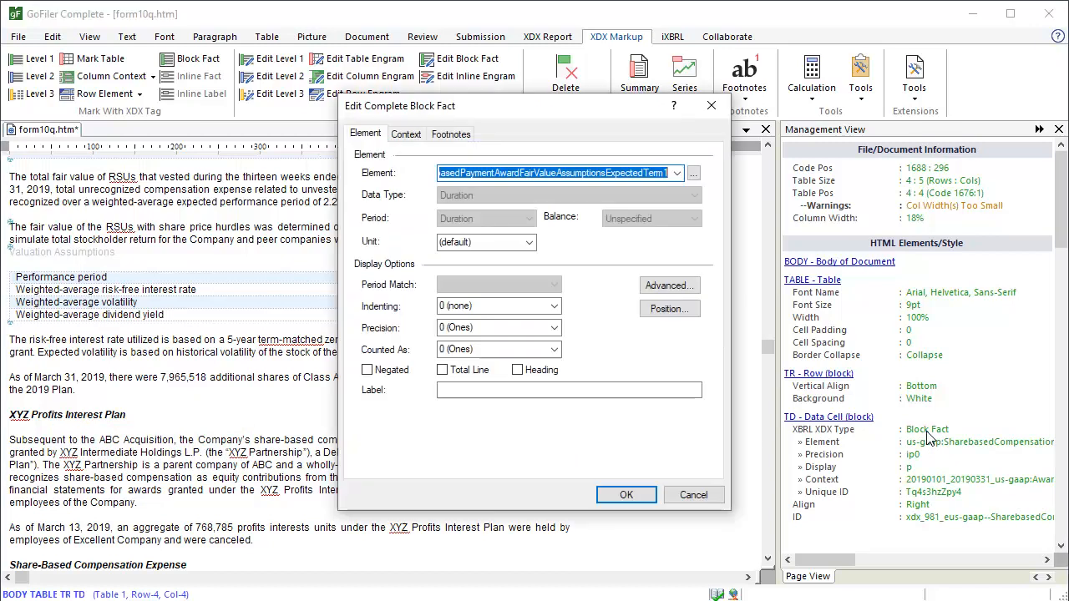
pyautogui.click(696, 176)
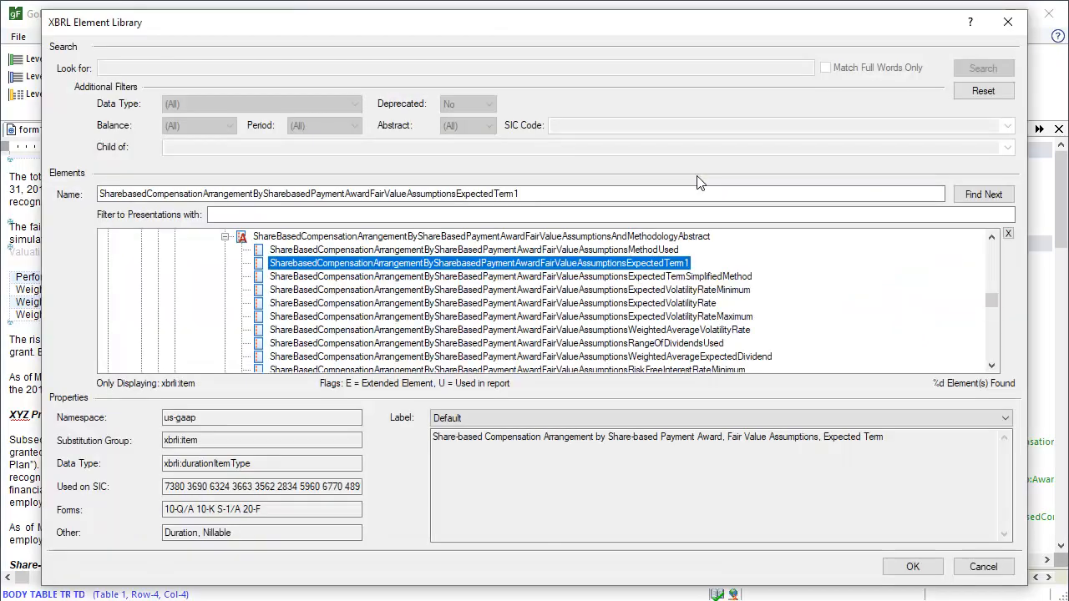
pyautogui.scroll(-2, 994, 370)
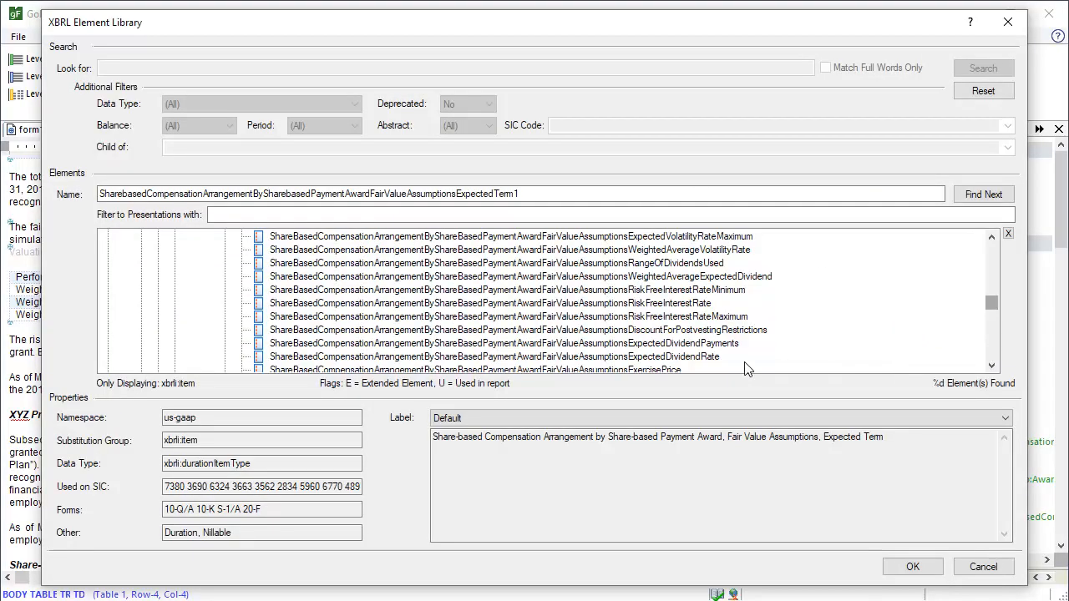
pyautogui.click(699, 357)
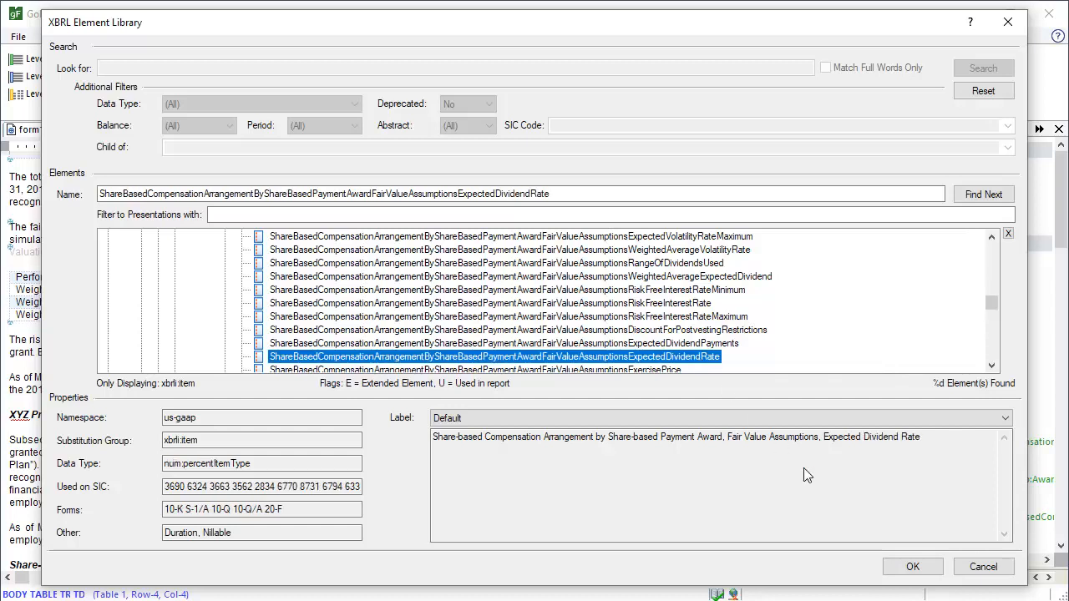
pyautogui.click(913, 566)
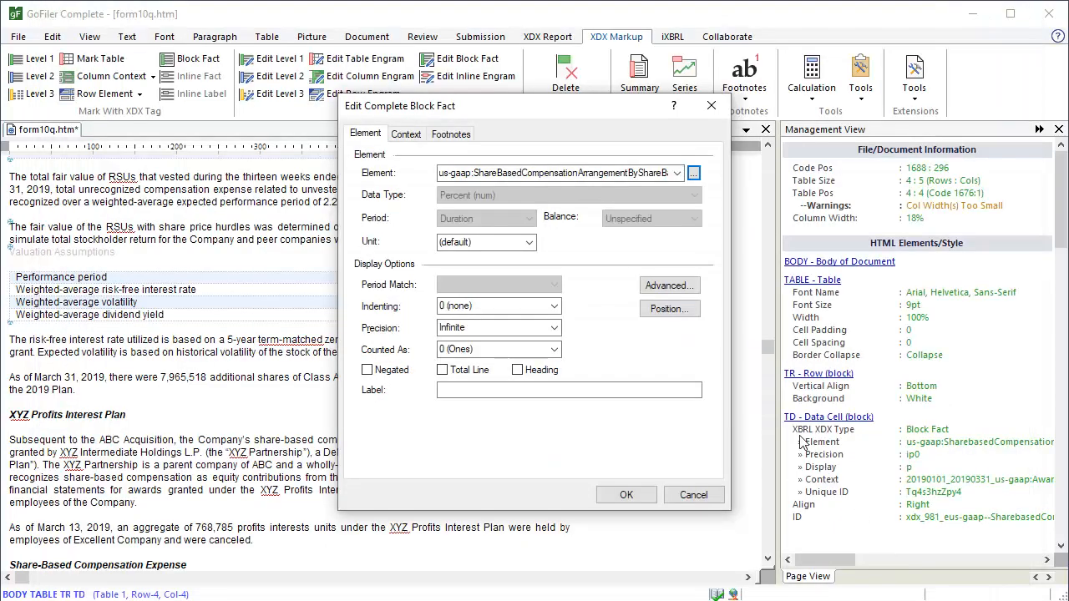
# - Enable special zero processing that interprets a dash as 0 for the dividend yield fact, and label it "Weighted-average dividend yield"
pyautogui.click(688, 288)
pyautogui.click(365, 311)
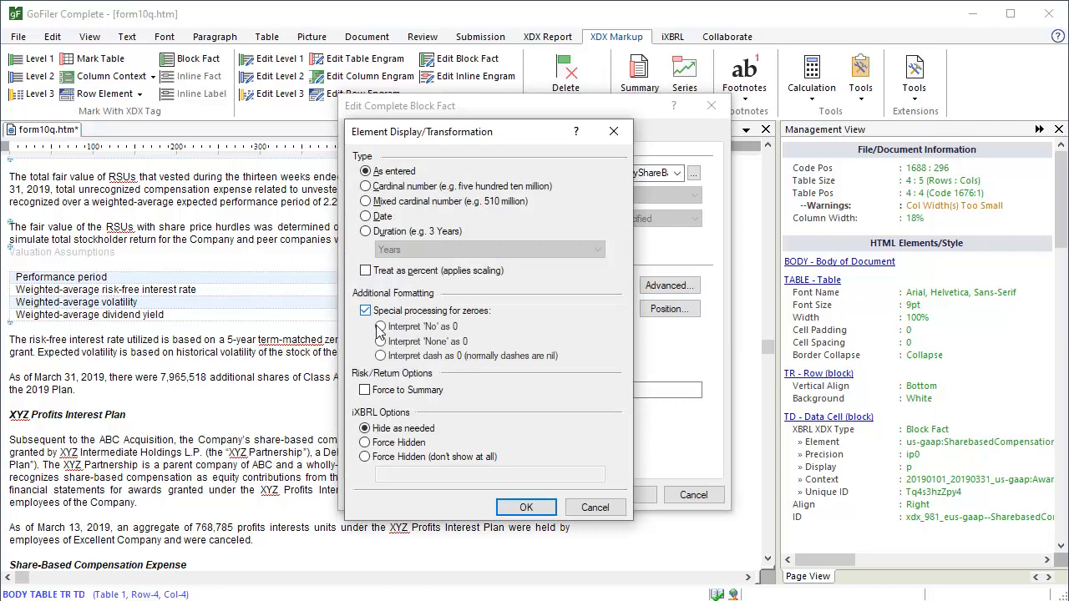
pyautogui.click(380, 356)
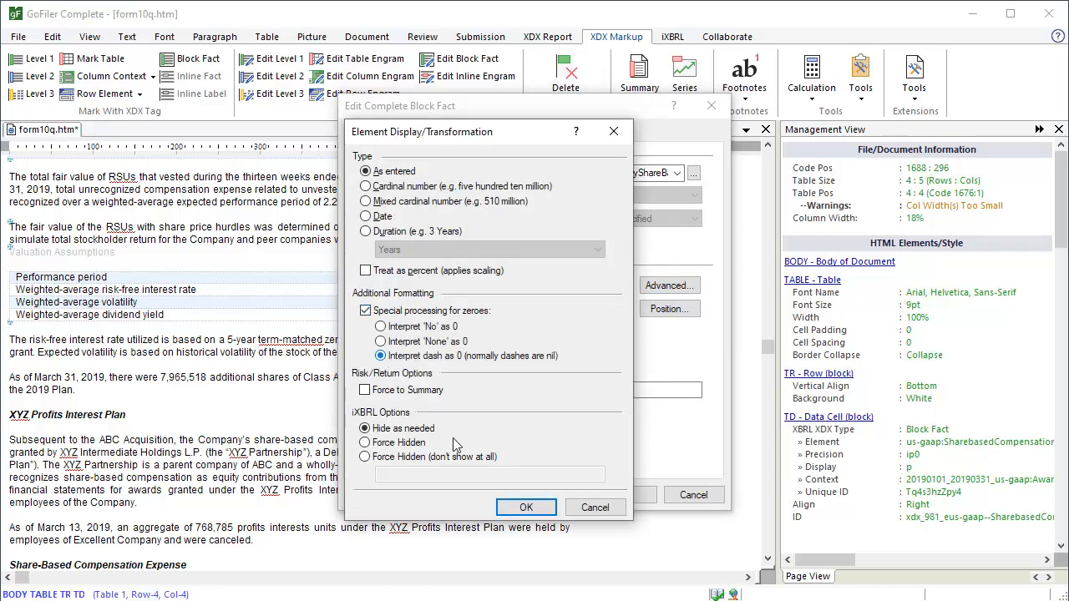
pyautogui.click(518, 507)
pyautogui.click(451, 389)
pyautogui.write('Weighted-aver')
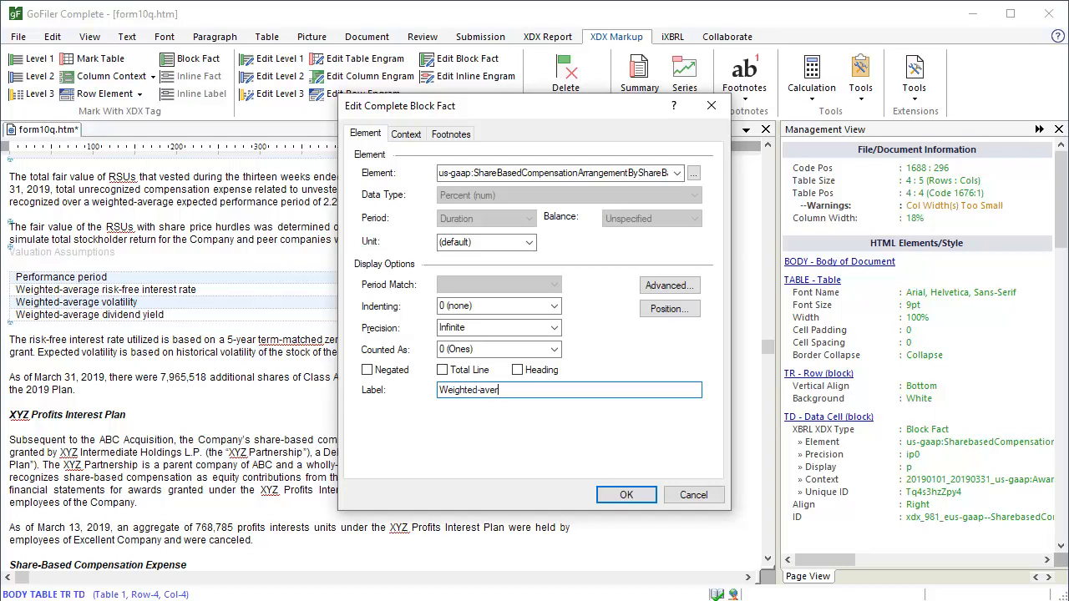
pyautogui.write('age dividend yield')
pyautogui.click(625, 495)
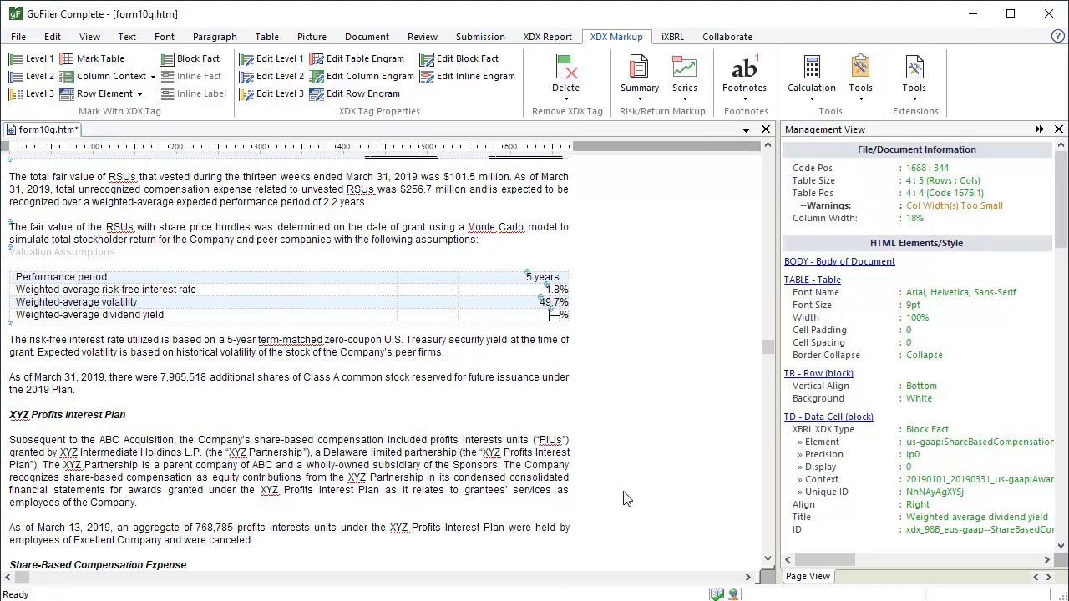
# - Start a block fact on the RSUs value for March 31, 2019 in the share-based compensation expense table, using the AllocatedShareBasedCompensationExpense element
pyautogui.moveTo(769, 357); pyautogui.dragTo(768, 363)
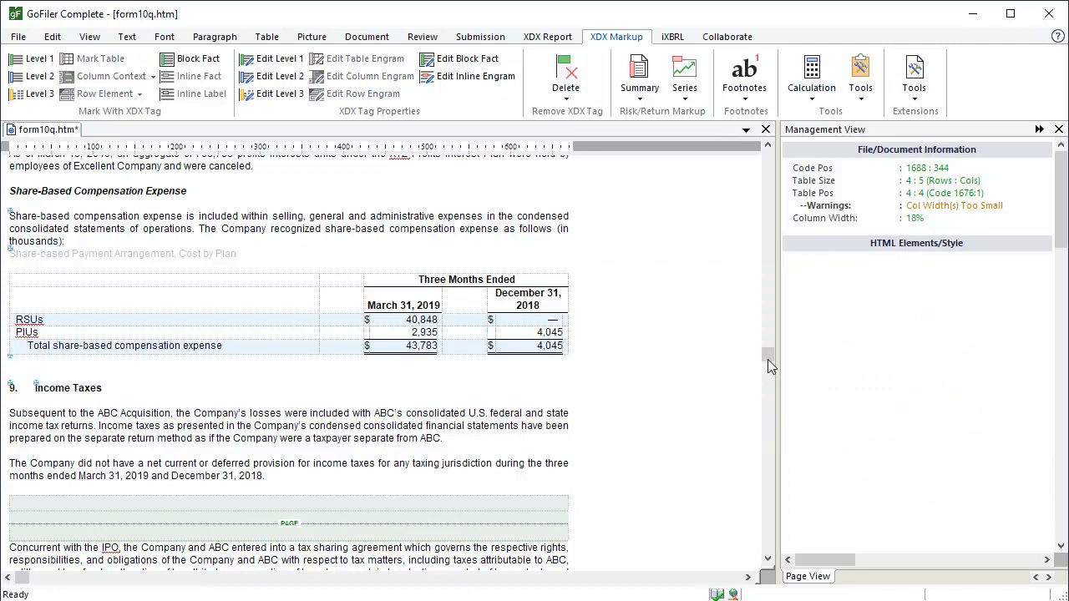
pyautogui.click(405, 322)
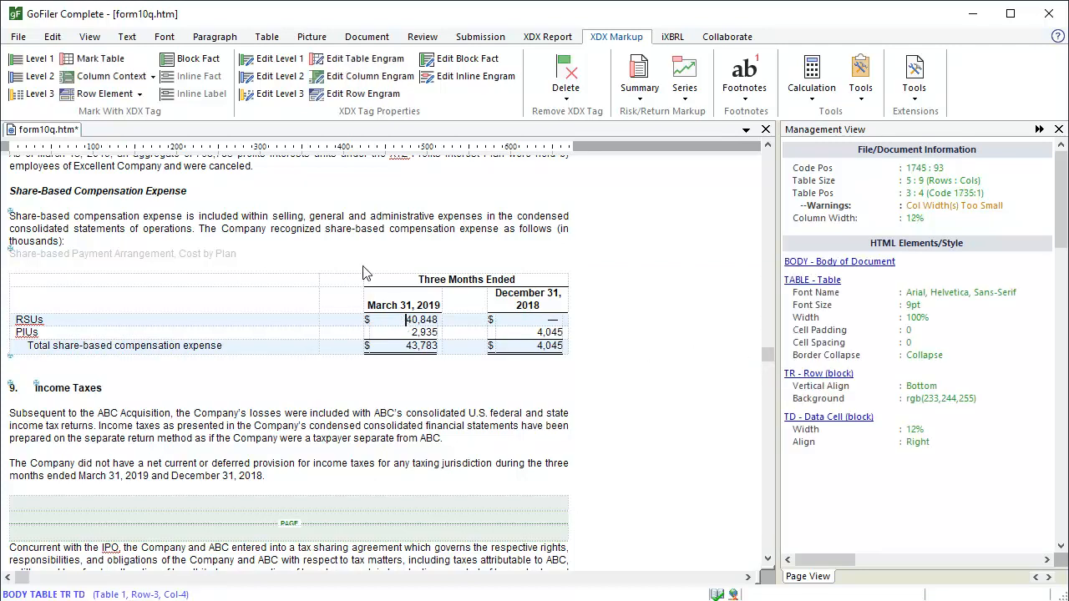
pyautogui.click(209, 64)
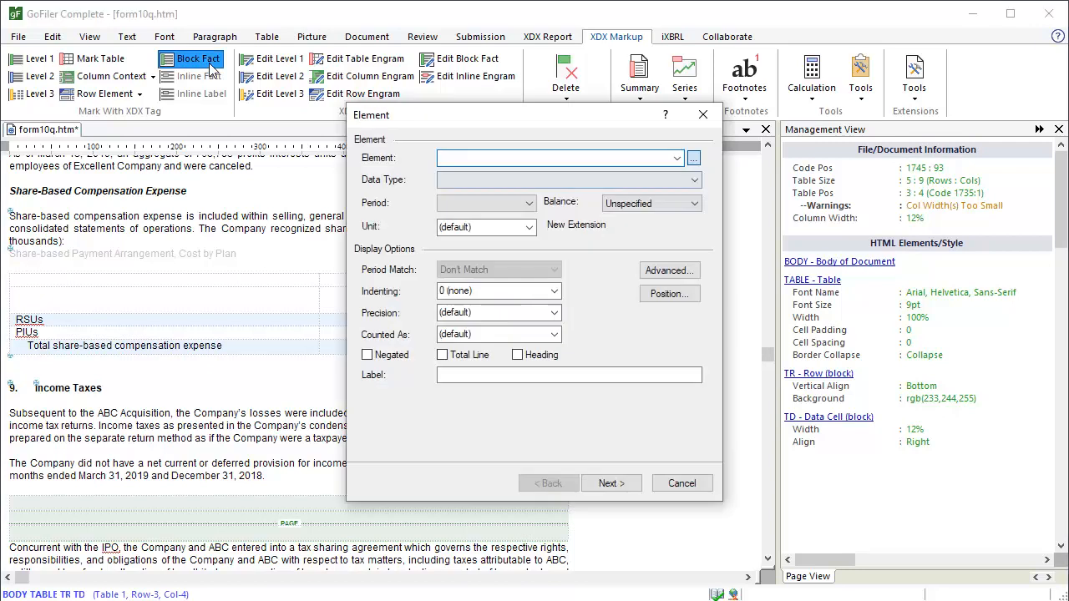
pyautogui.click(694, 159)
pyautogui.write('share based co')
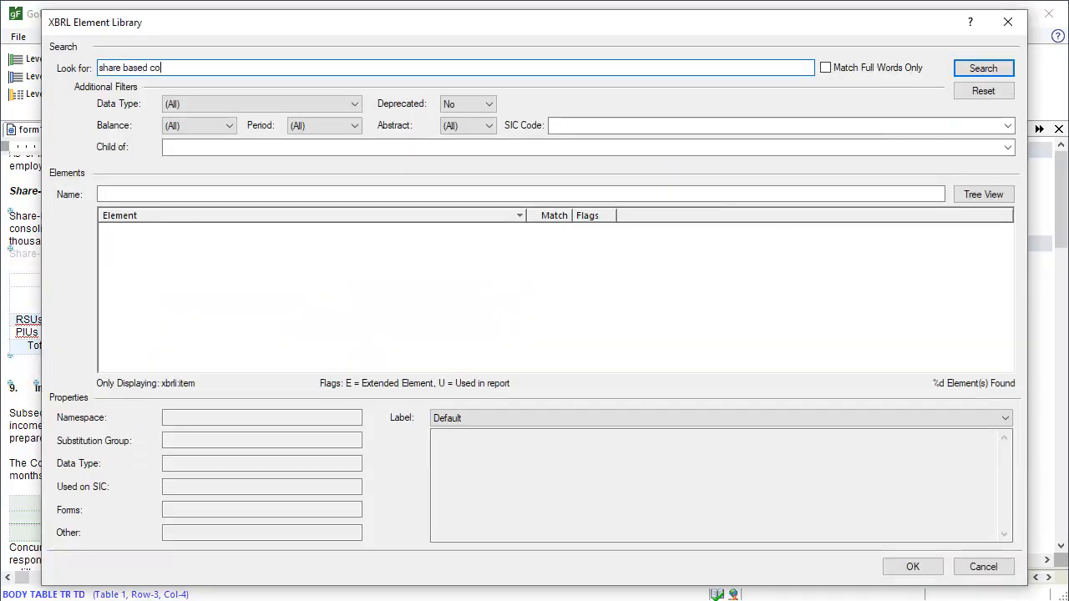
pyautogui.write('mpensation expense')
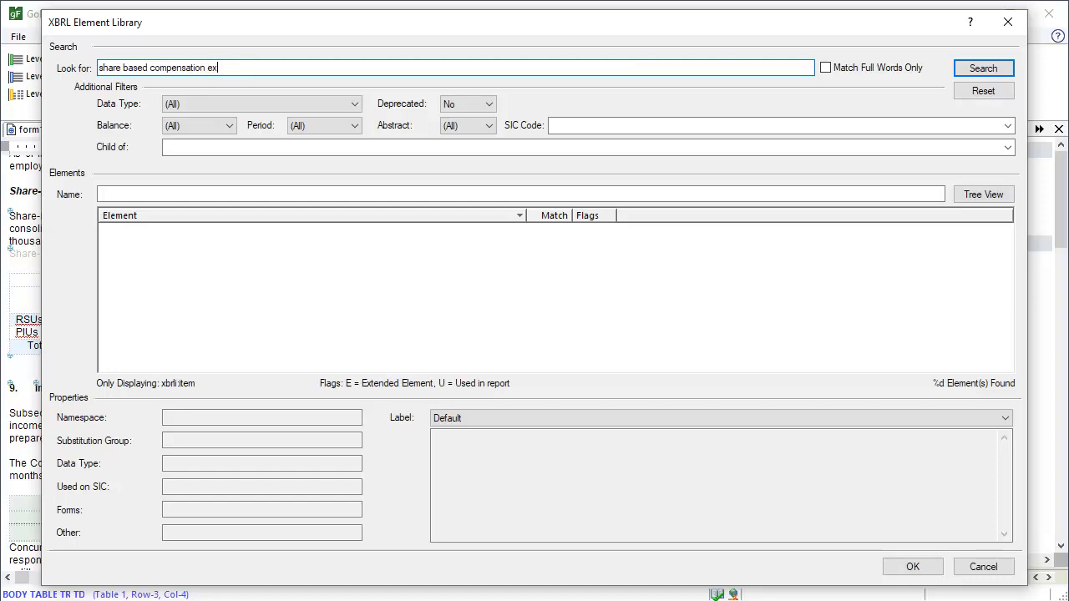
pyautogui.click(992, 74)
pyautogui.click(258, 251)
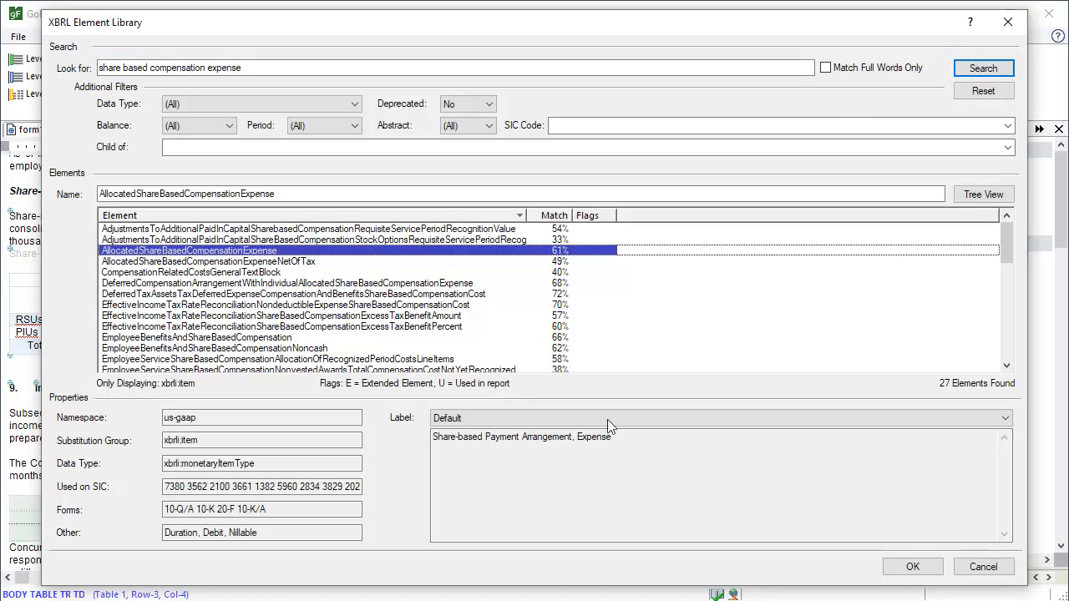
pyautogui.click(912, 567)
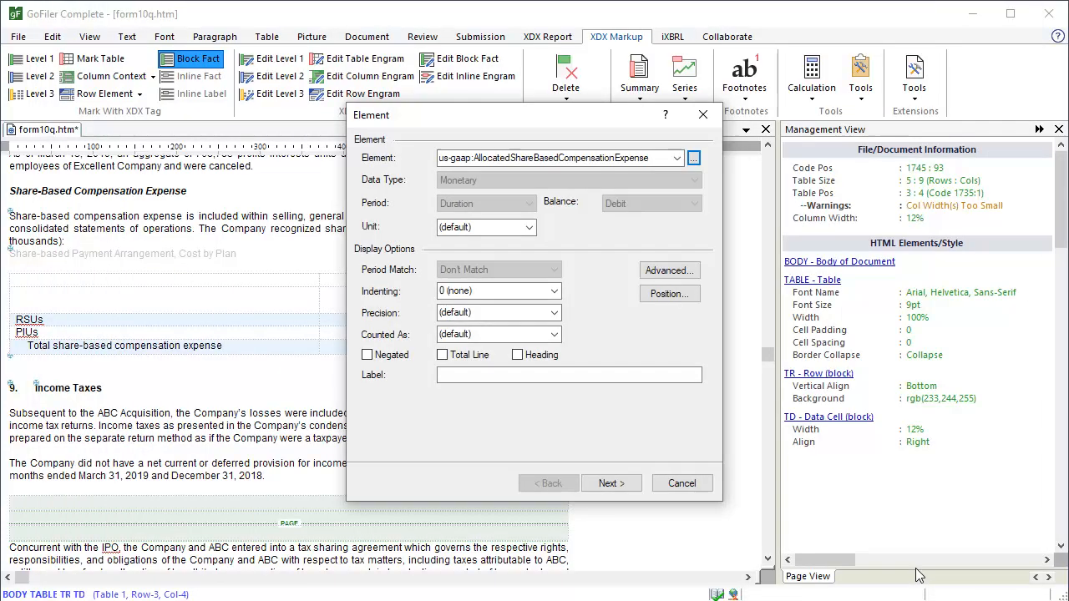
# - Set both the precision and the counted-as scale of the RSU expense fact to -3 (Thousands)
pyautogui.click(554, 314)
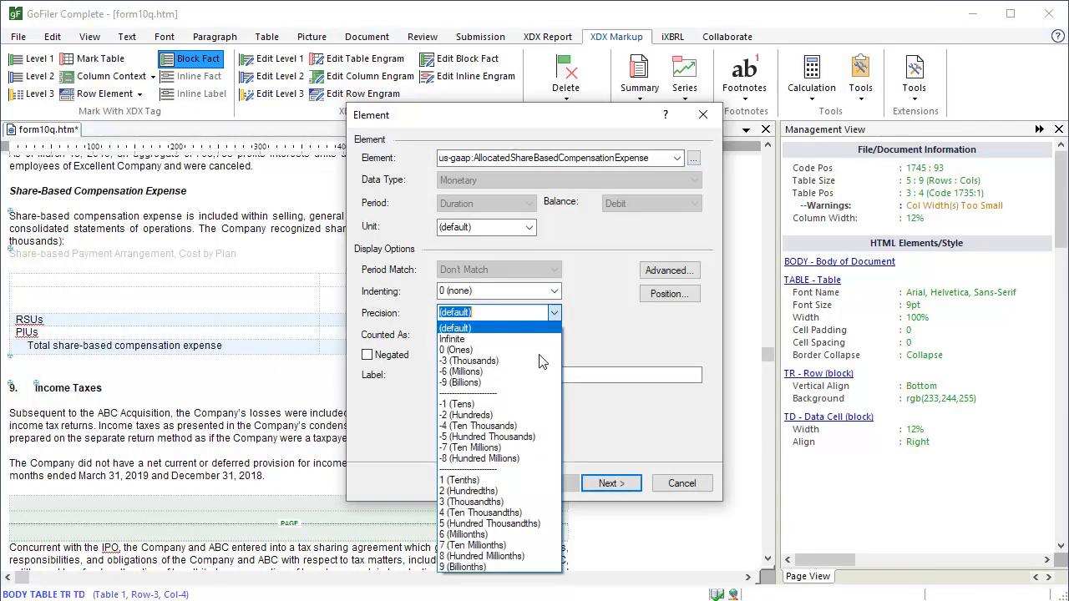
pyautogui.click(538, 360)
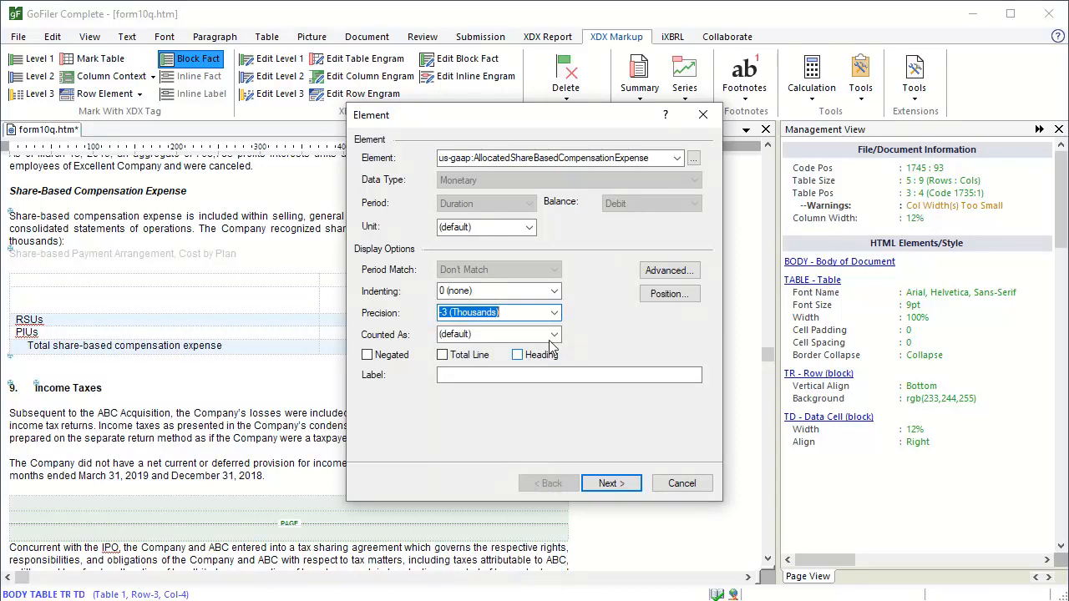
pyautogui.click(555, 334)
pyautogui.click(555, 334)
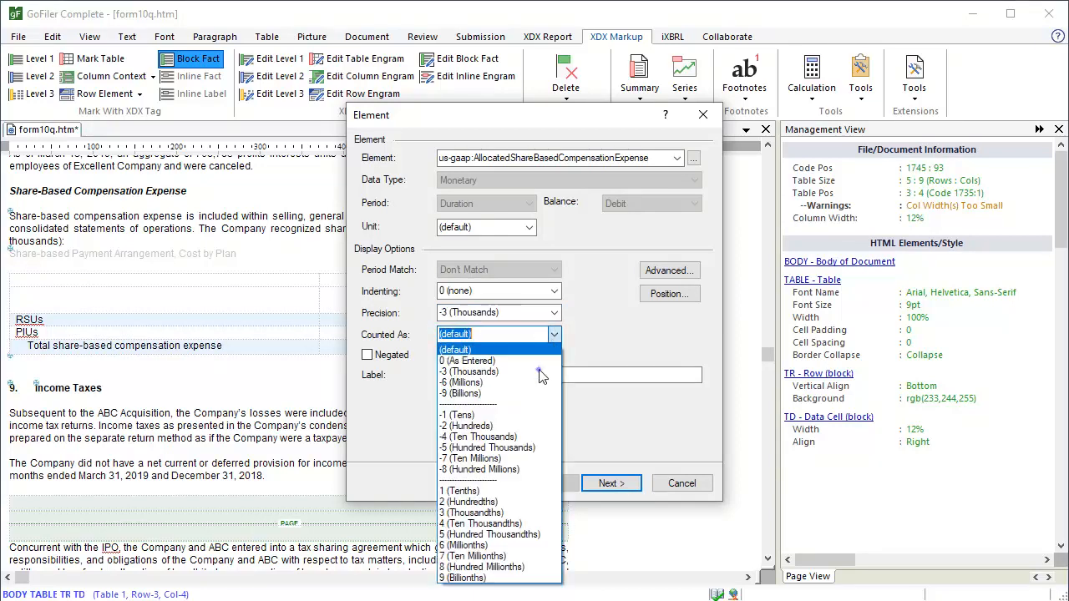
pyautogui.click(541, 373)
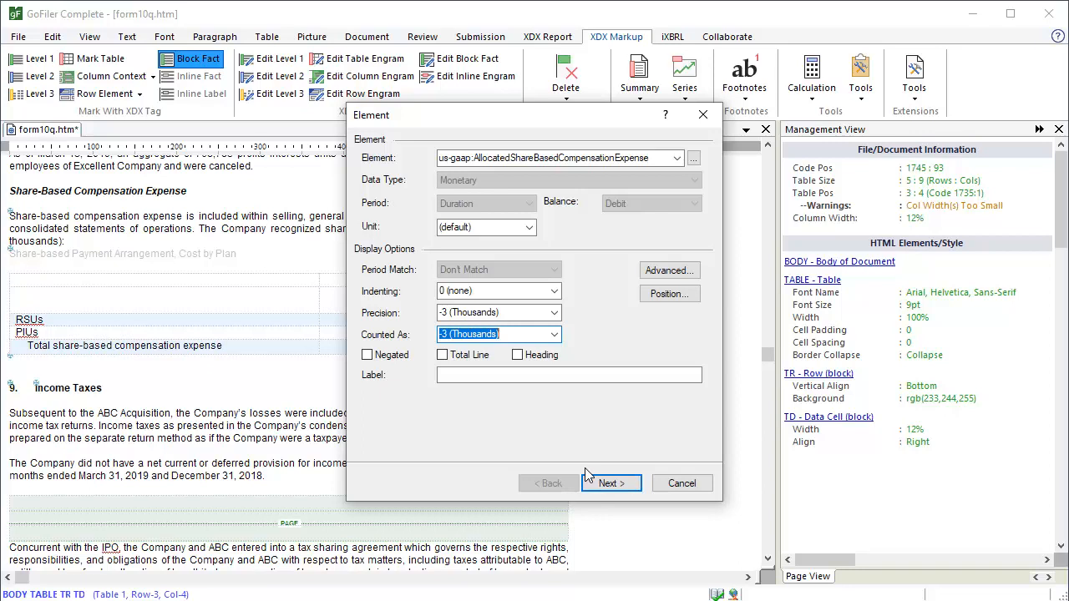
# - Set the RSU expense fact's context period to the 3 Months Ended 3/31 preset
pyautogui.click(614, 484)
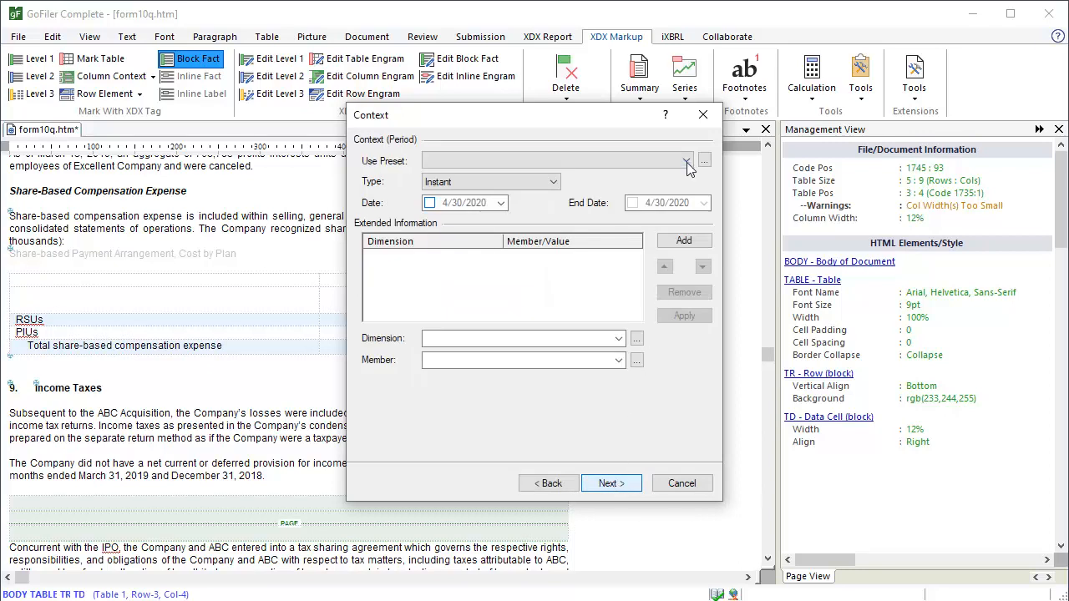
pyautogui.click(686, 162)
pyautogui.click(682, 176)
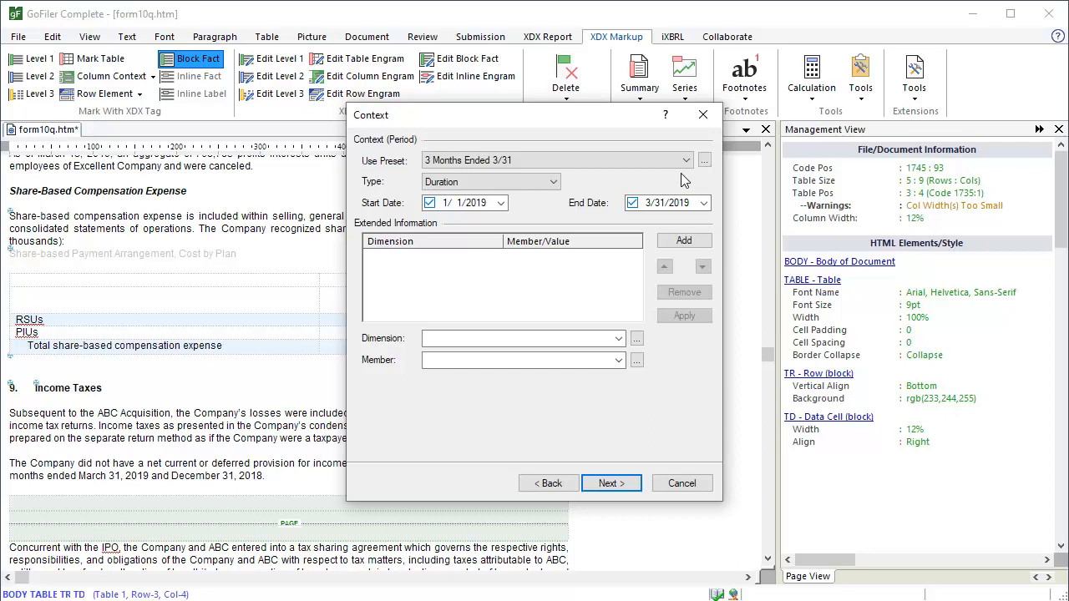
# - Specify the AwardTypeAxis dimension with the RestrictedStockUnitsRSUMember member for the fact's context, finding the member with a "restricted stock unit" search
pyautogui.click(501, 339)
pyautogui.write('AwardTyp')
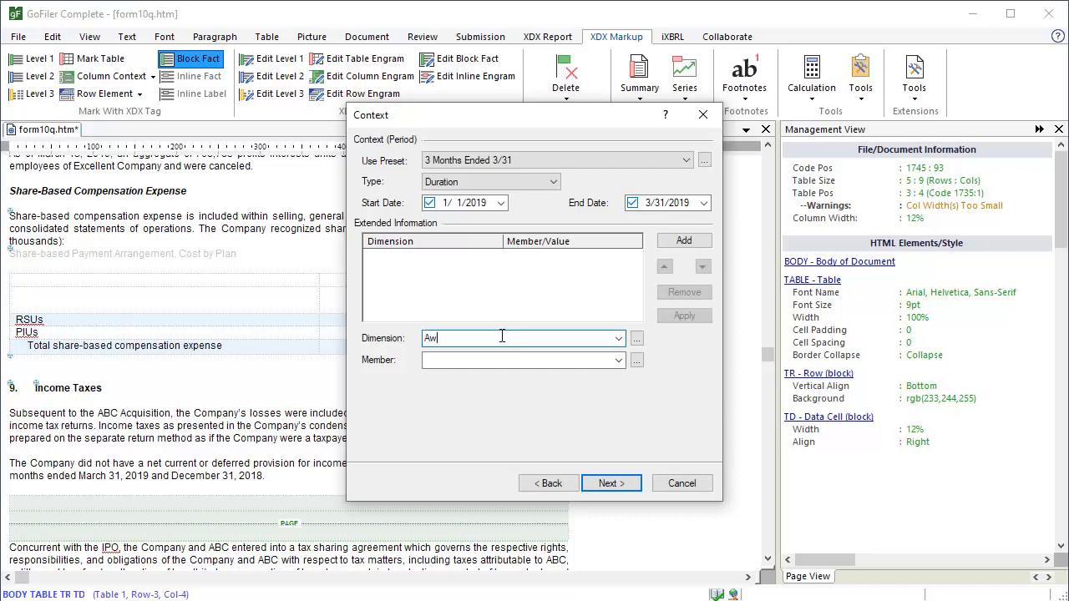
pyautogui.write('is')
pyautogui.click(491, 360)
pyautogui.click(636, 360)
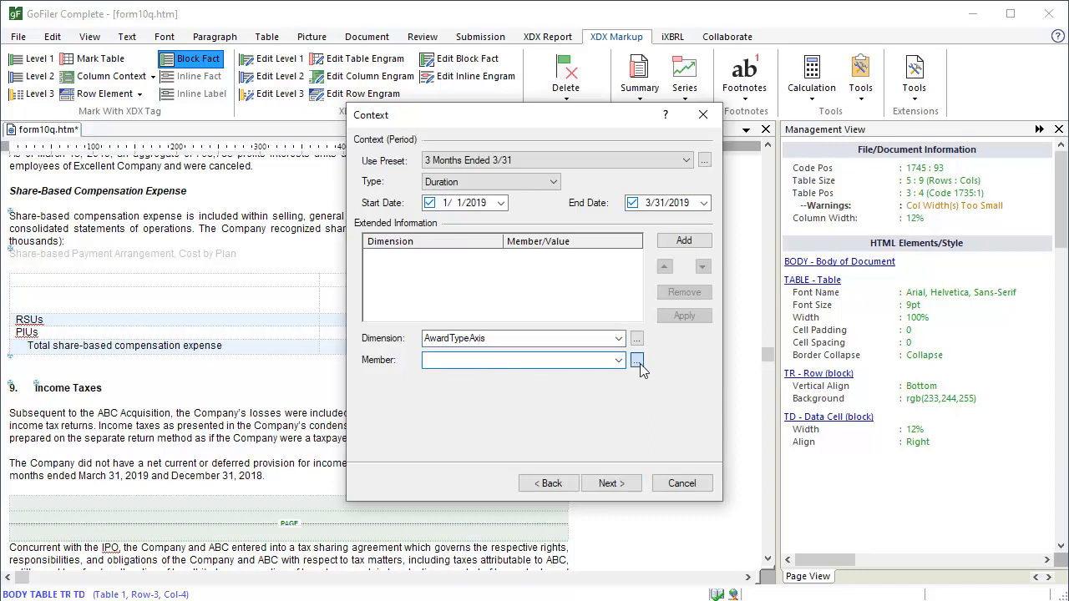
pyautogui.write('restricted')
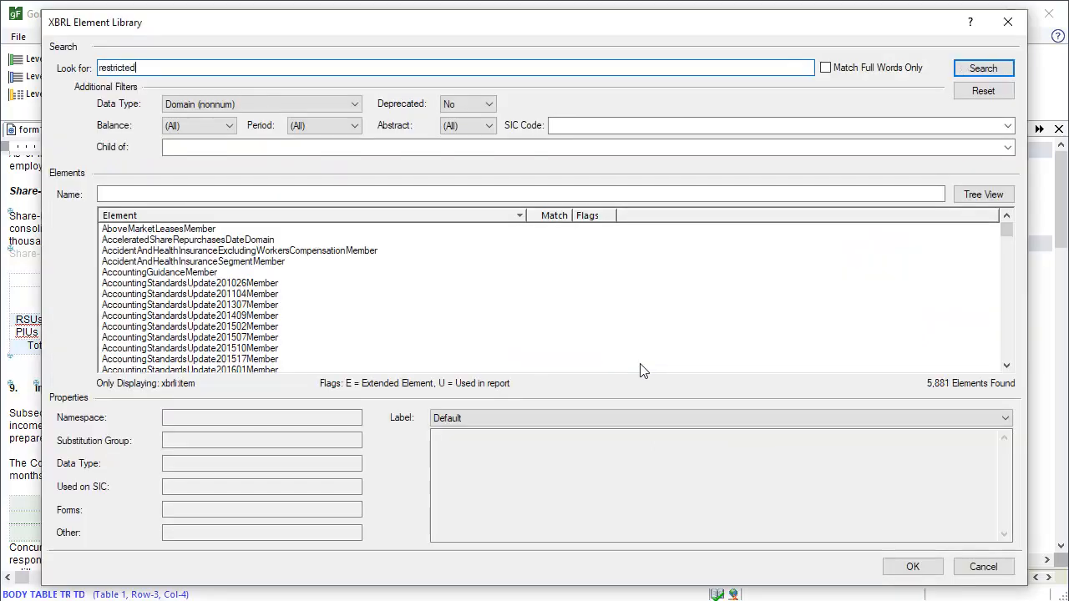
pyautogui.write(' stock unit')
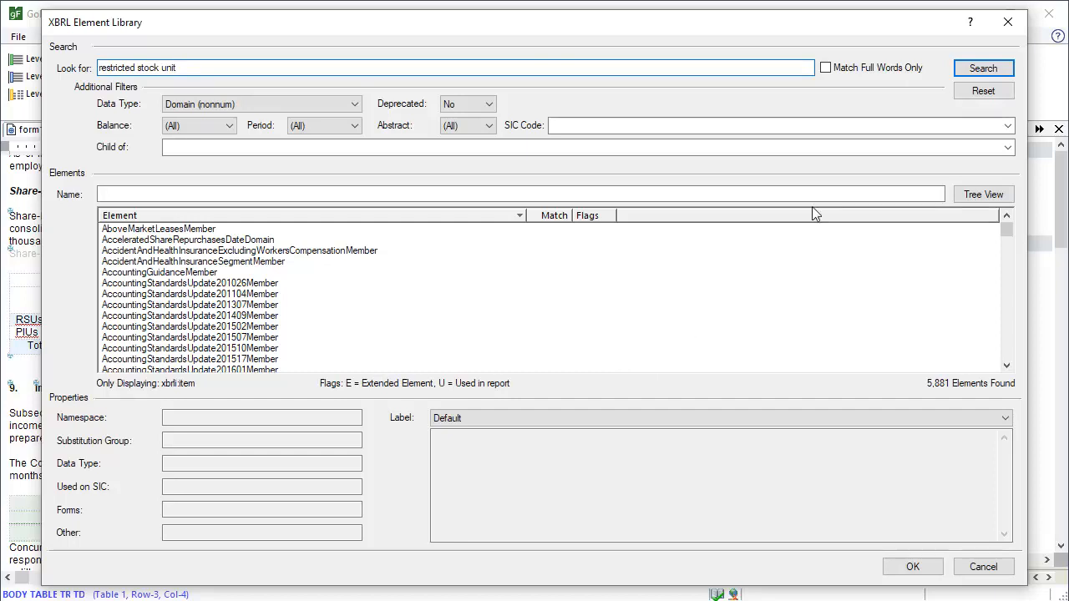
pyautogui.click(963, 70)
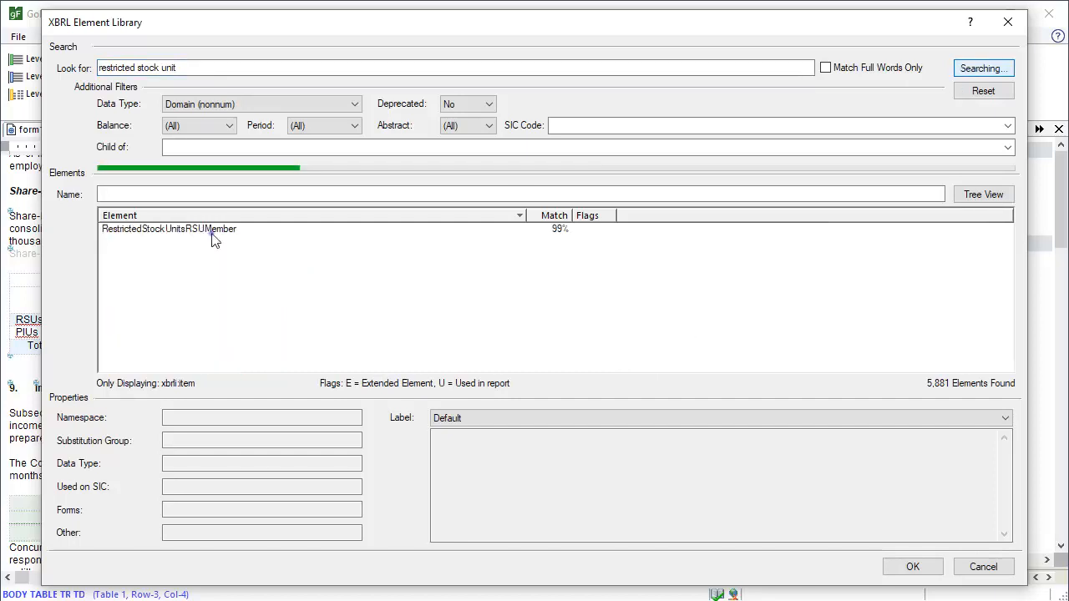
pyautogui.click(913, 568)
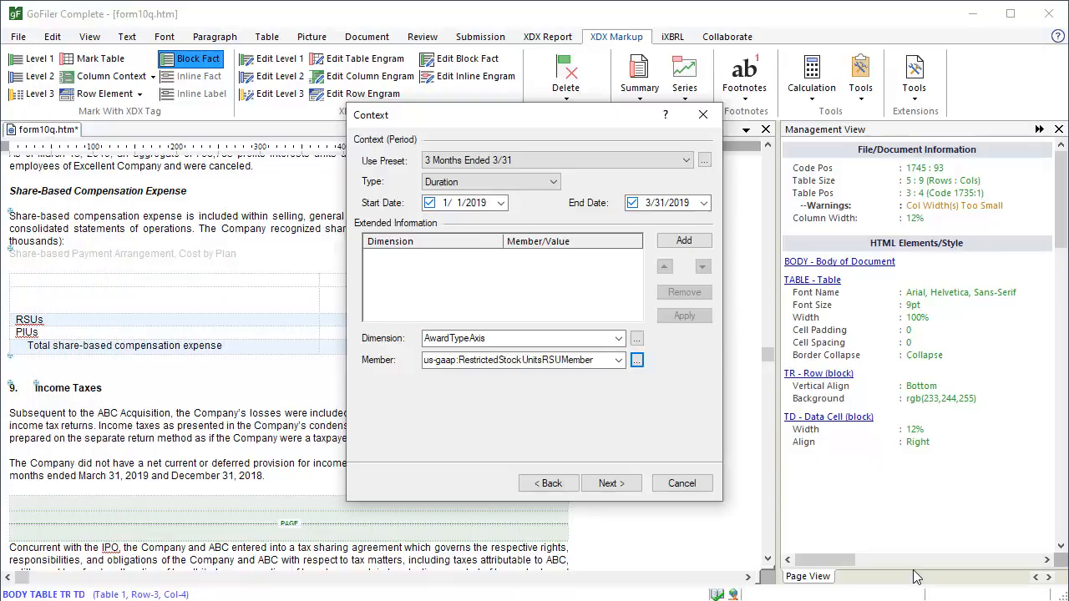
# - Add the AwardTypeAxis and RestrictedStockUnitsRSUMember pair to the RSU expense fact's context and complete the fact without footnotes
pyautogui.click(681, 242)
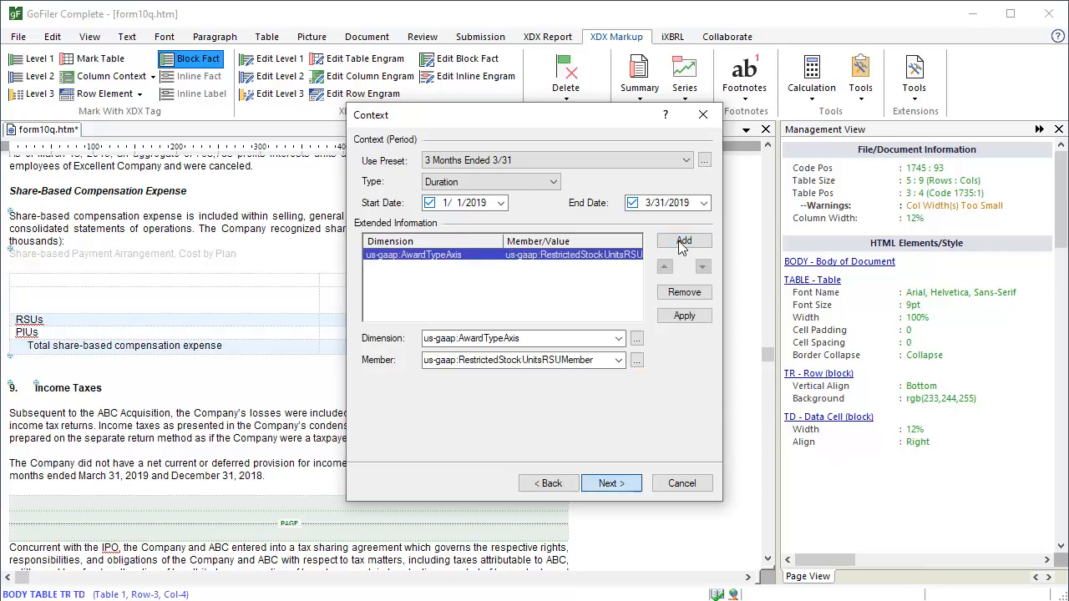
pyautogui.click(630, 489)
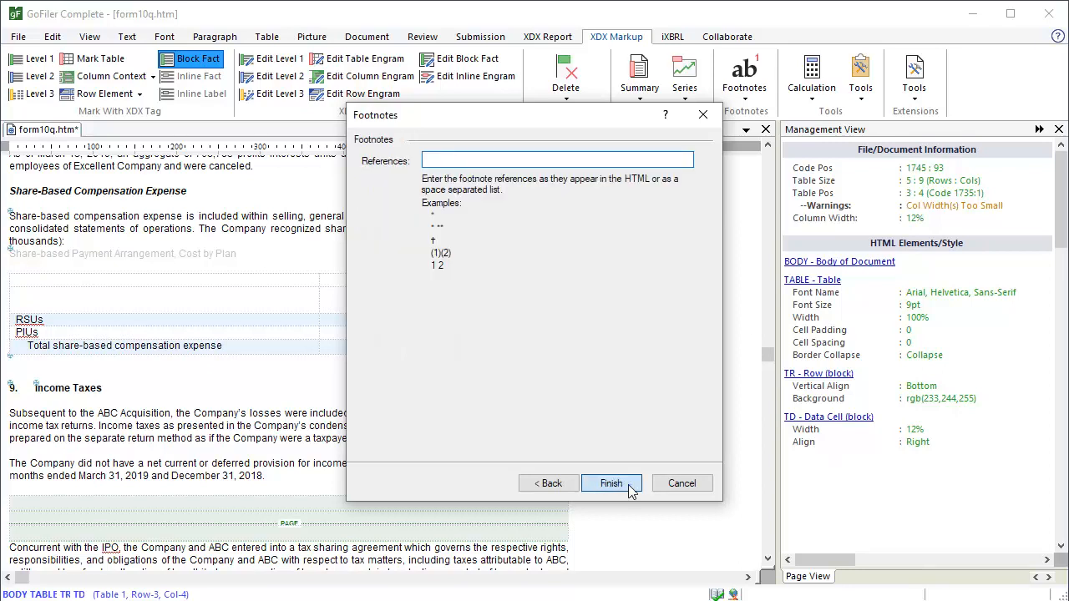
pyautogui.click(611, 484)
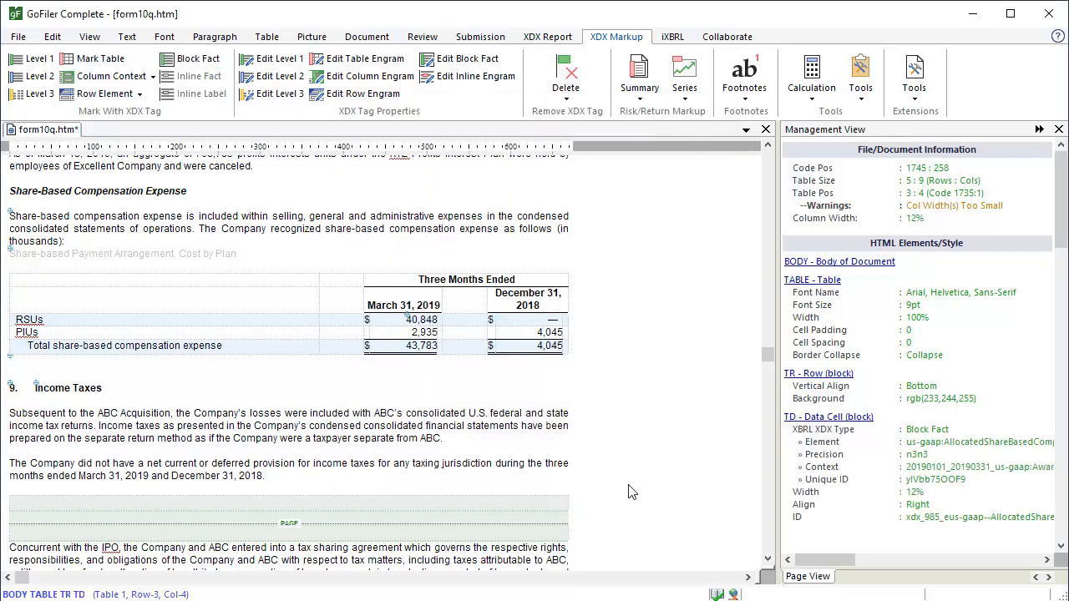
# - Copy the XDX engram from the RSUs value for March 31, 2019 to the RSUs value for December 31, 2018
pyautogui.rightClick(411, 325)
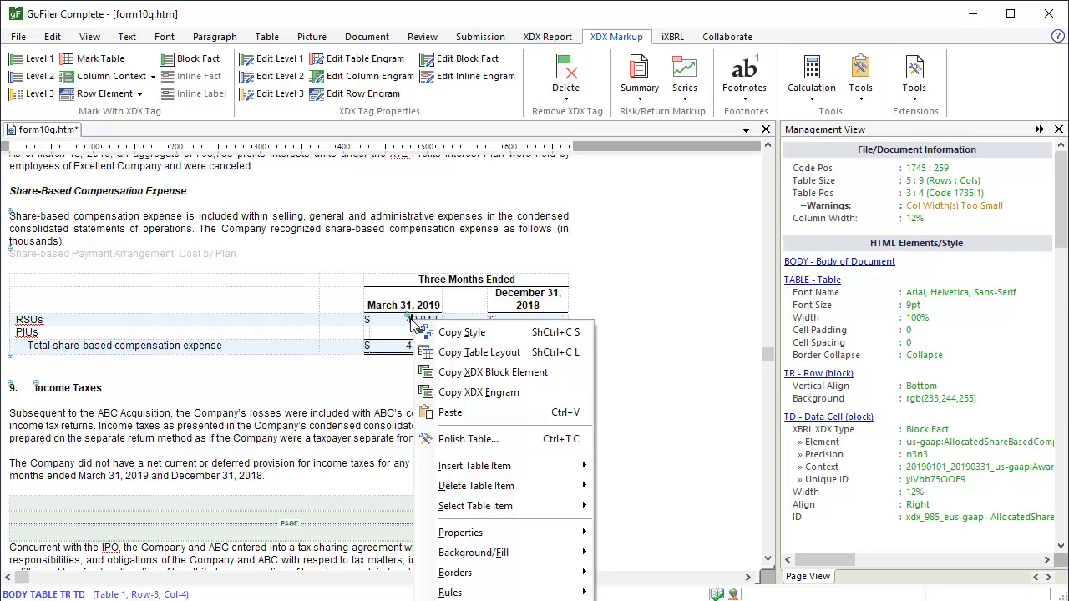
pyautogui.click(485, 392)
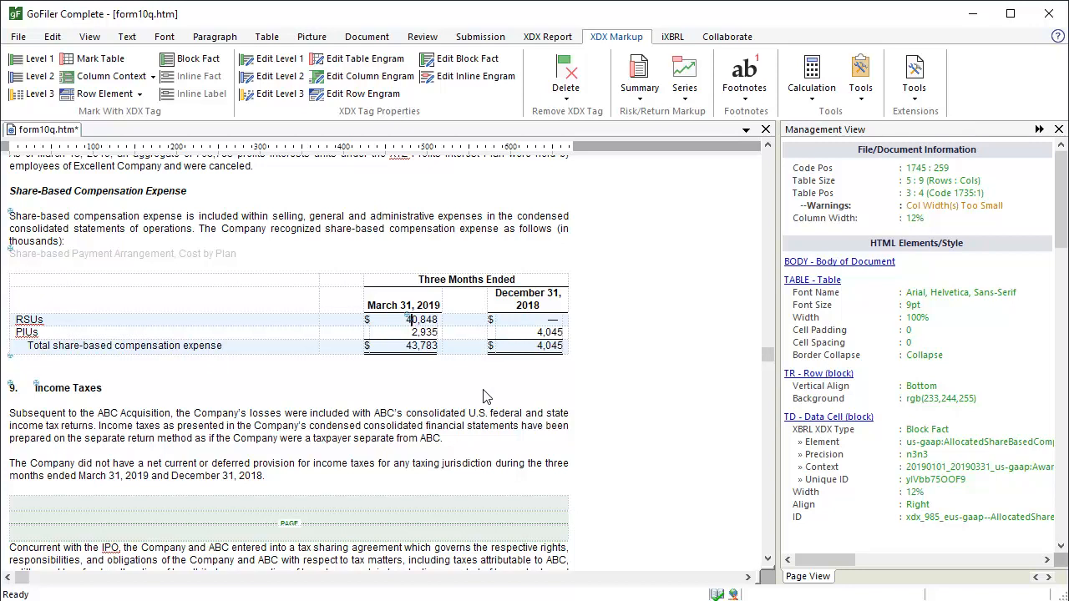
pyautogui.click(549, 322)
pyautogui.hotkey('ctrl', 'v')
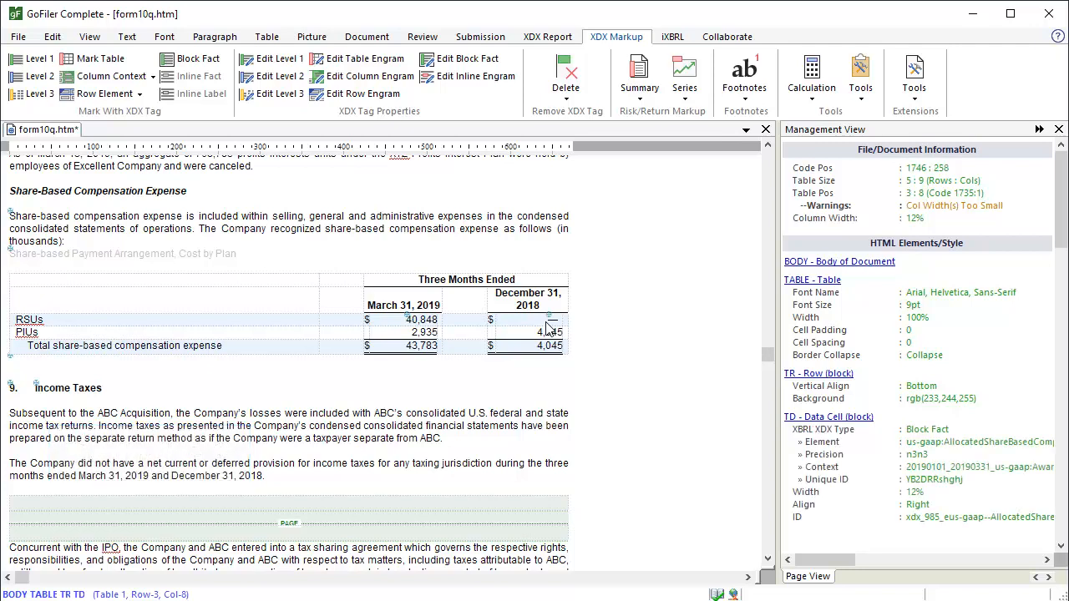
# - Set the December 31, 2018 RSU fact's context to the 3 Months Ended 12/31 preset, with the start and end years changed to 2018
pyautogui.doubleClick(927, 438)
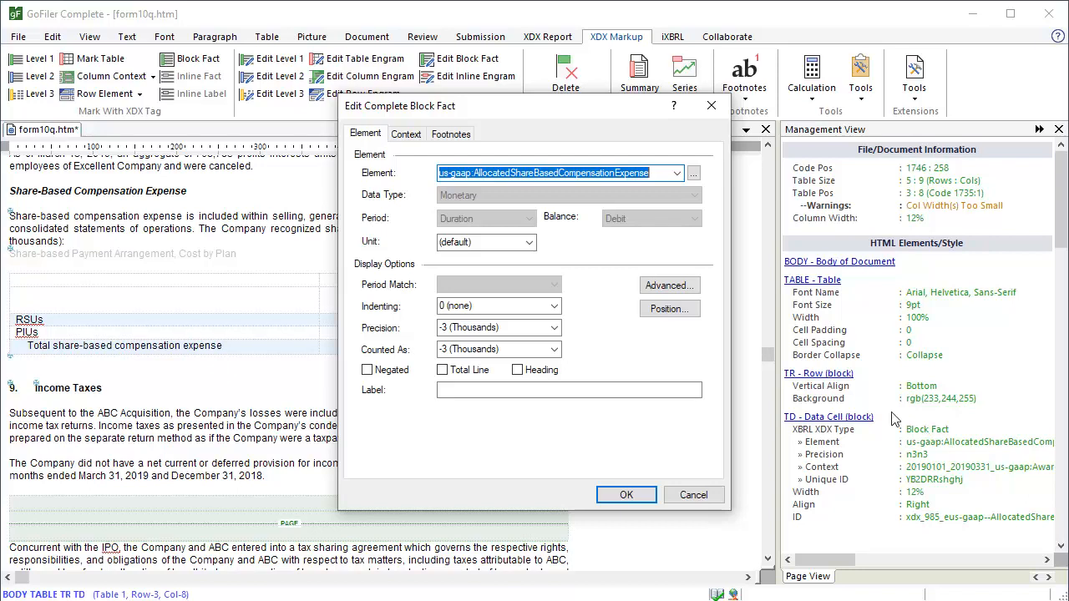
pyautogui.click(407, 135)
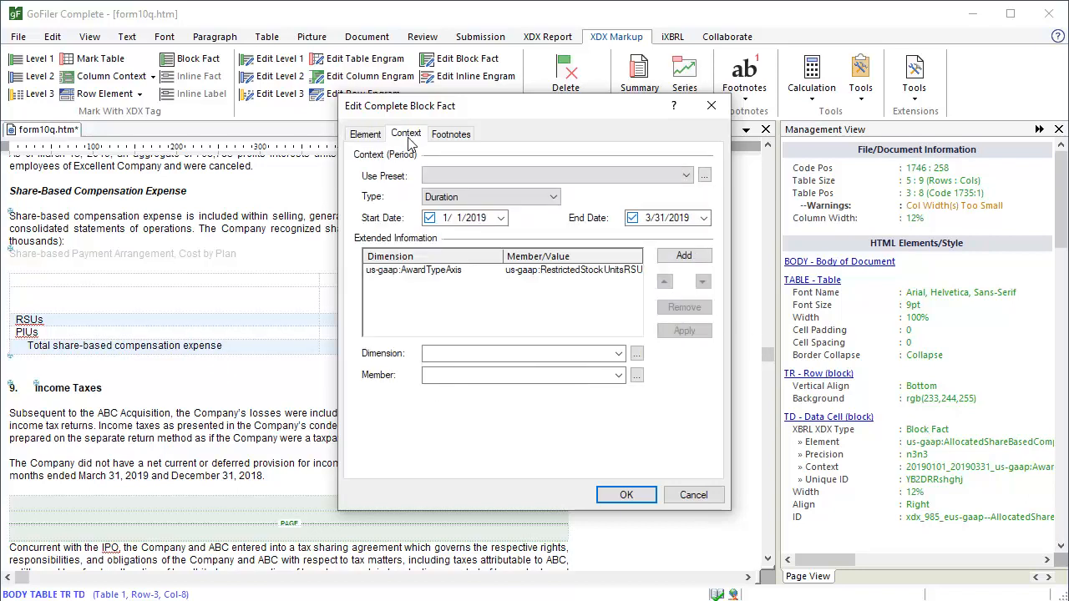
pyautogui.click(688, 177)
pyautogui.click(660, 257)
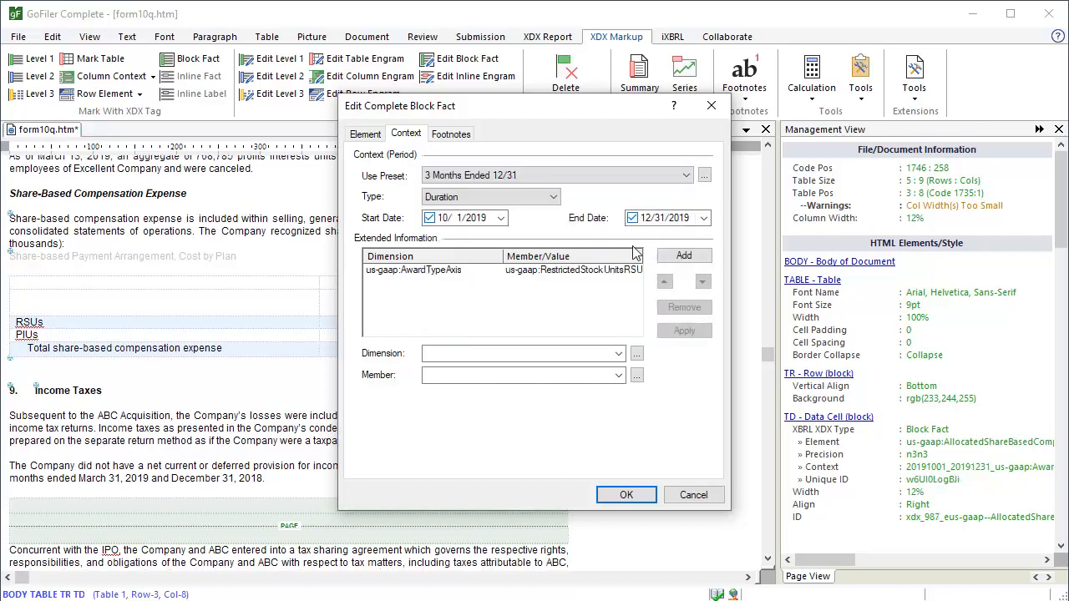
pyautogui.click(476, 219)
pyautogui.write('2018')
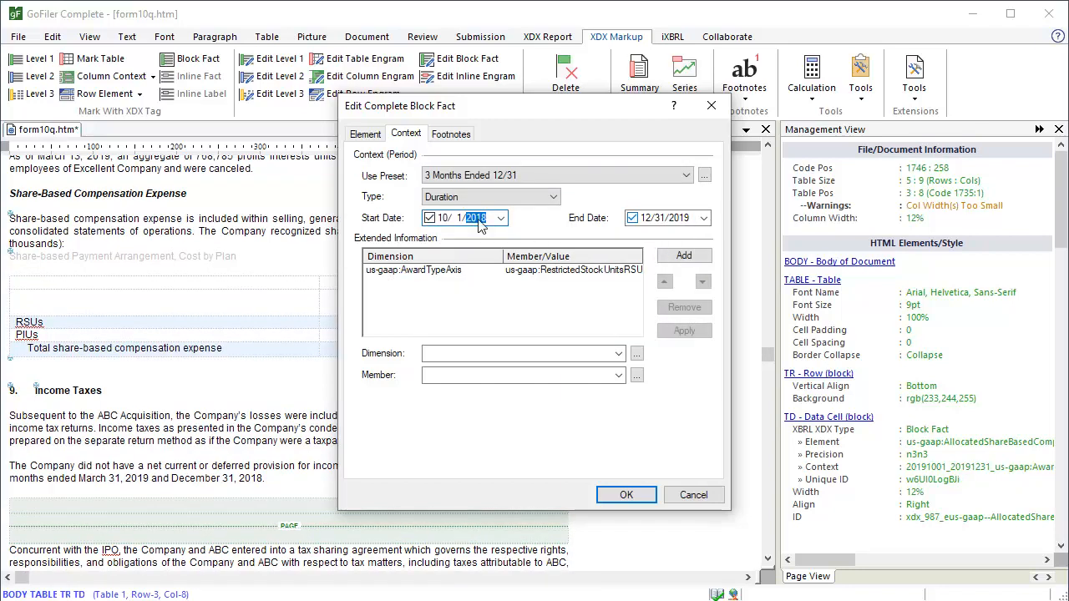
pyautogui.click(678, 218)
pyautogui.write('2018')
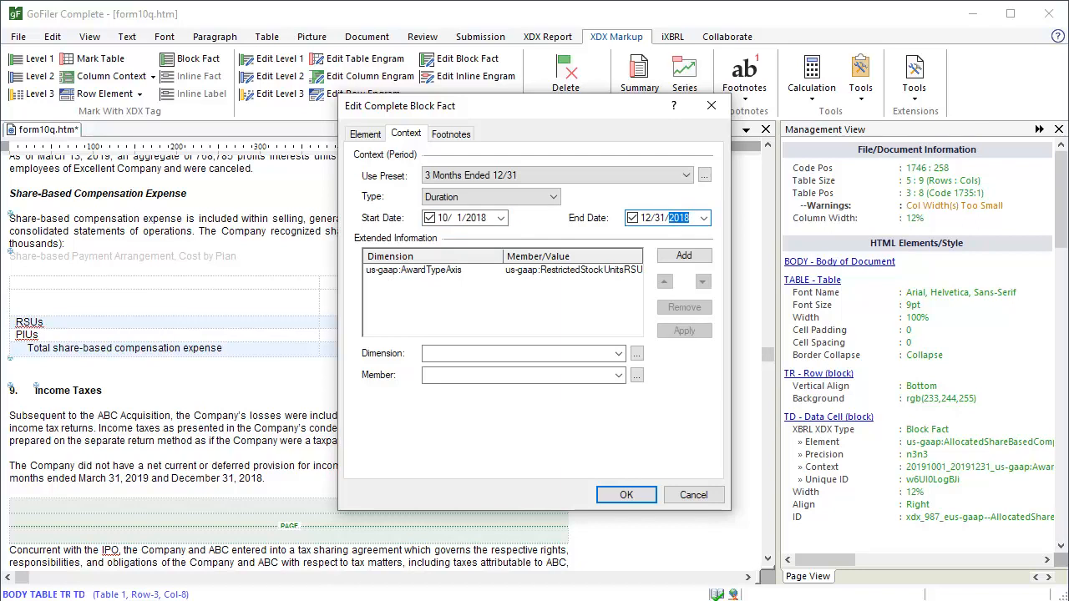
pyautogui.click(625, 495)
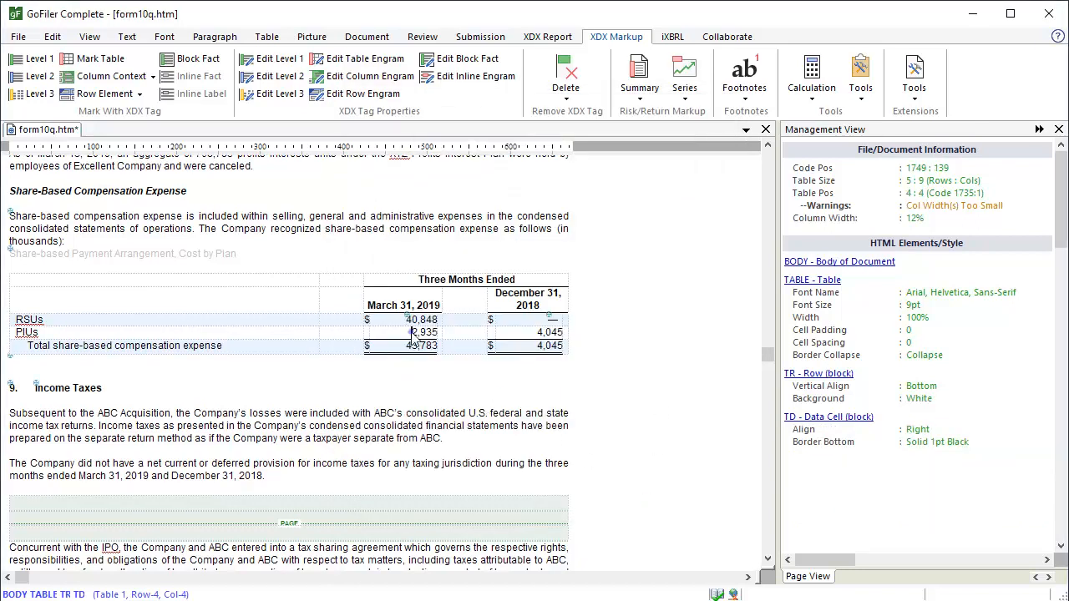
# - Paste the copied engram onto the March 31, 2019 PIUs value and change its AwardTypeAxis member to ProfitInterestUnitsPIUsMember
pyautogui.hotkey('ctrl', 'v')
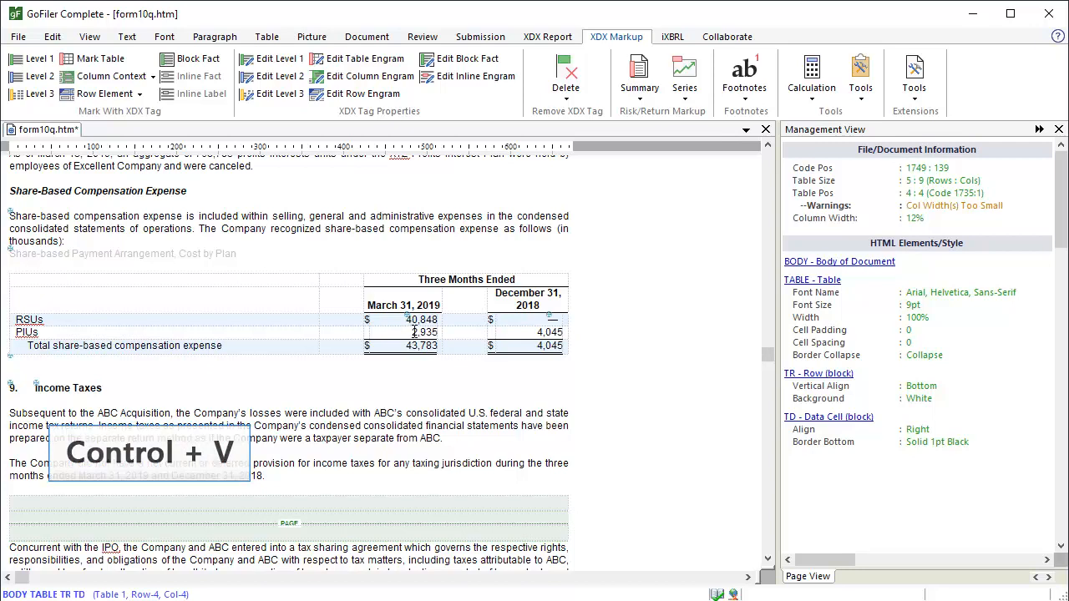
pyautogui.doubleClick(983, 449)
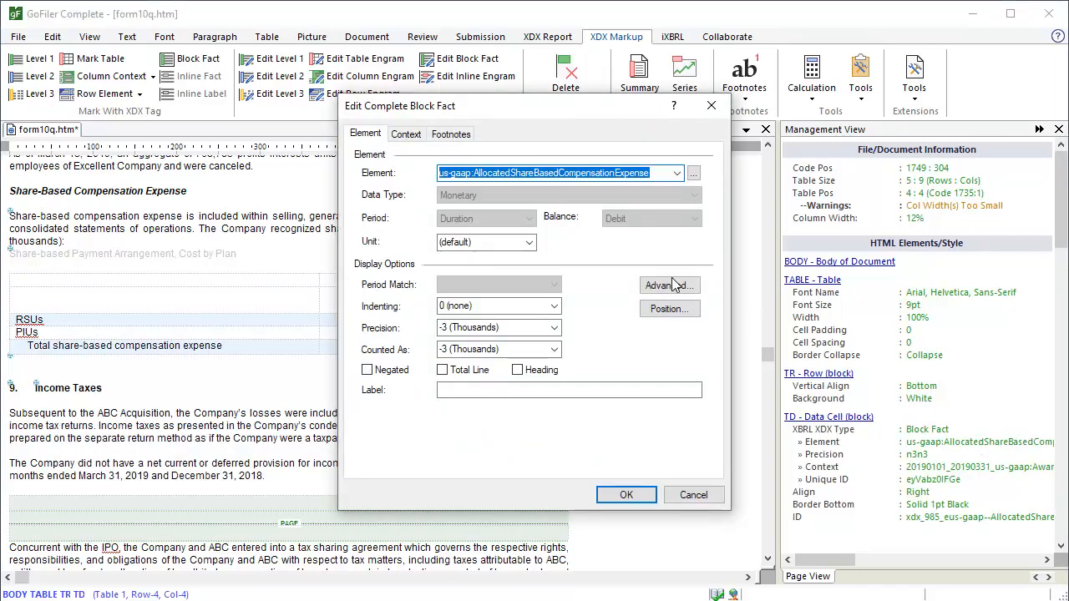
pyautogui.click(405, 137)
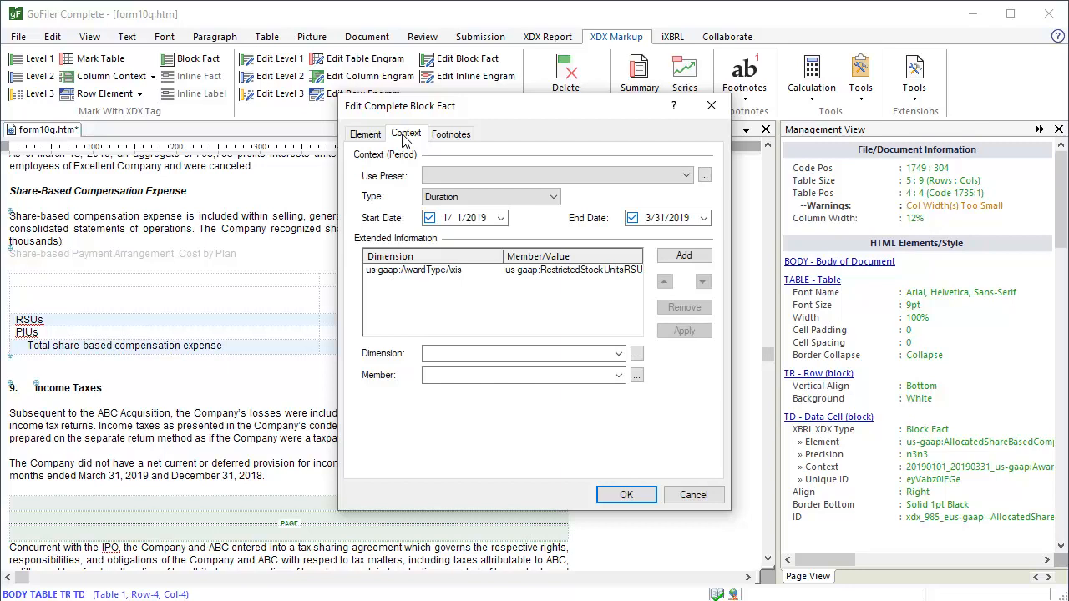
pyautogui.click(566, 273)
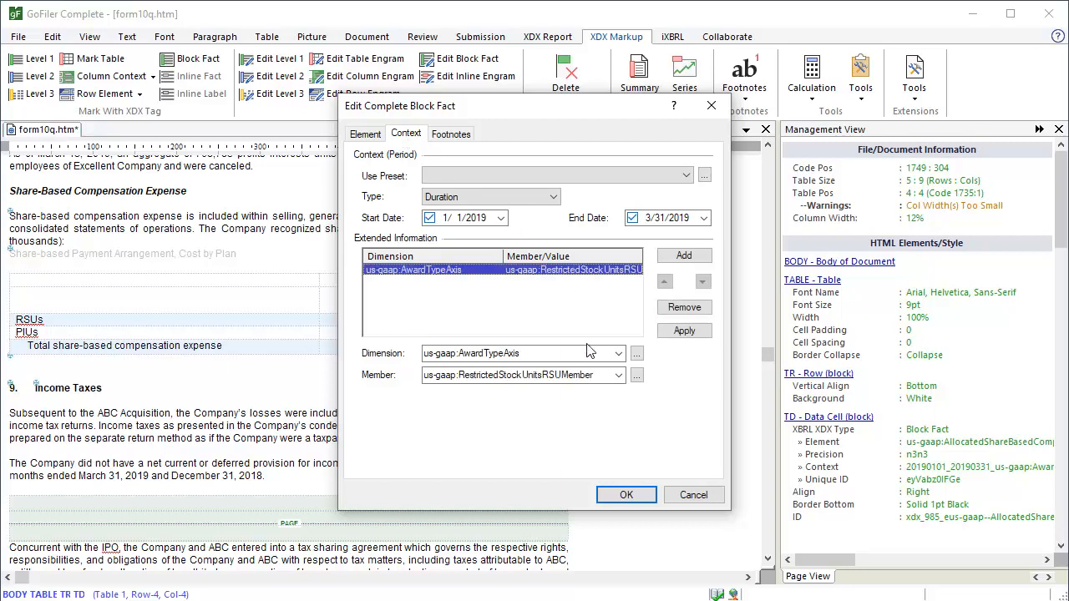
pyautogui.click(597, 375)
pyautogui.write('ProfitInterestUnitsPIUsMember')
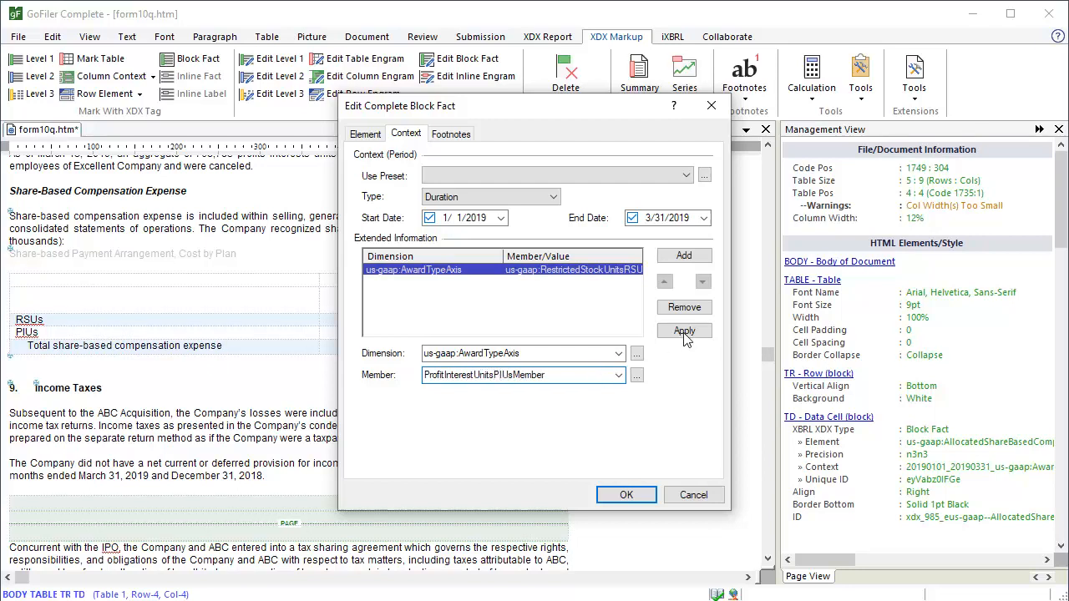
pyautogui.click(685, 332)
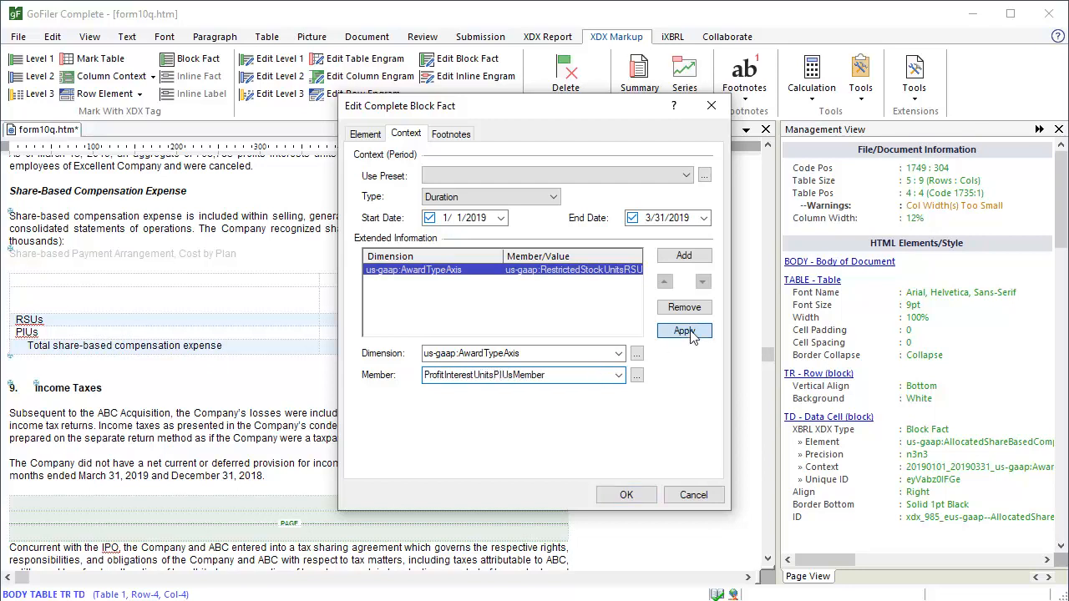
pyautogui.click(631, 494)
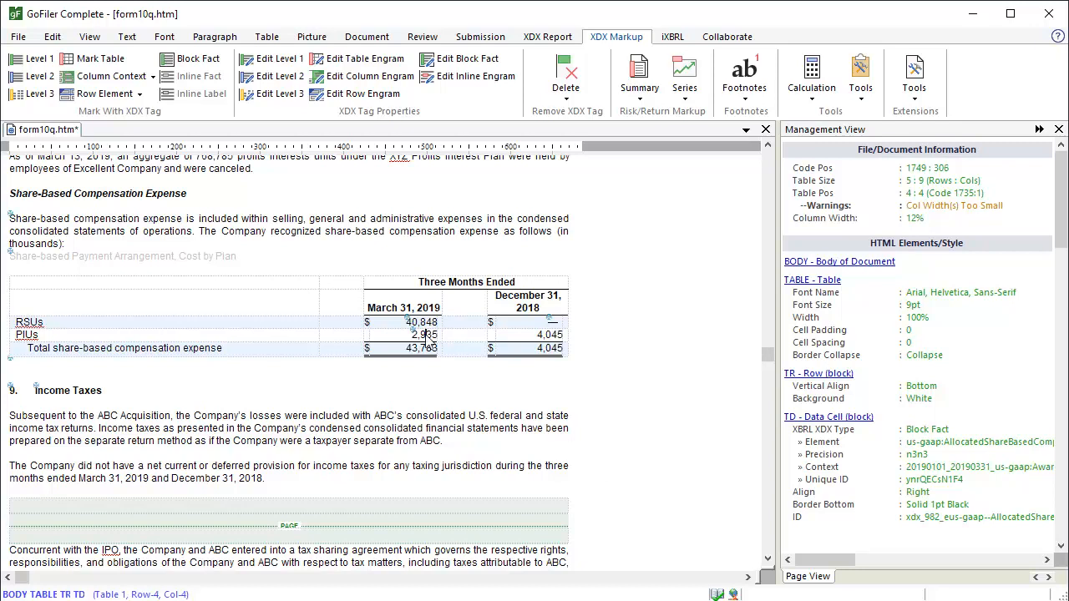
# - Copy the XDX engram from the PIUs value for March 31, 2019 to the PIUs value for December 31, 2018
pyautogui.rightClick(427, 337)
pyautogui.click(495, 405)
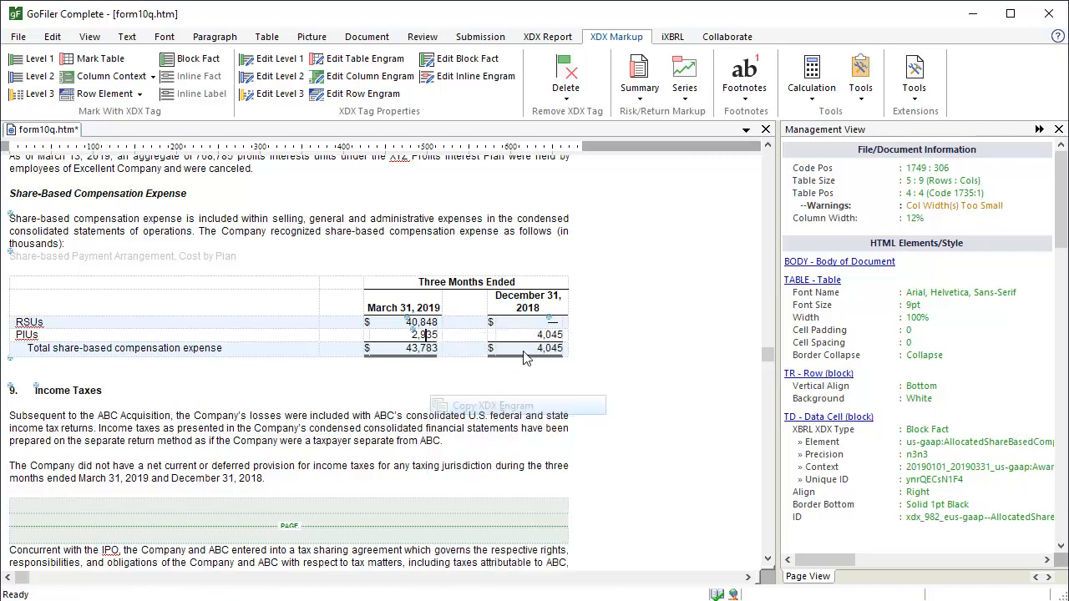
pyautogui.click(538, 336)
pyautogui.hotkey('ctrl', 'v')
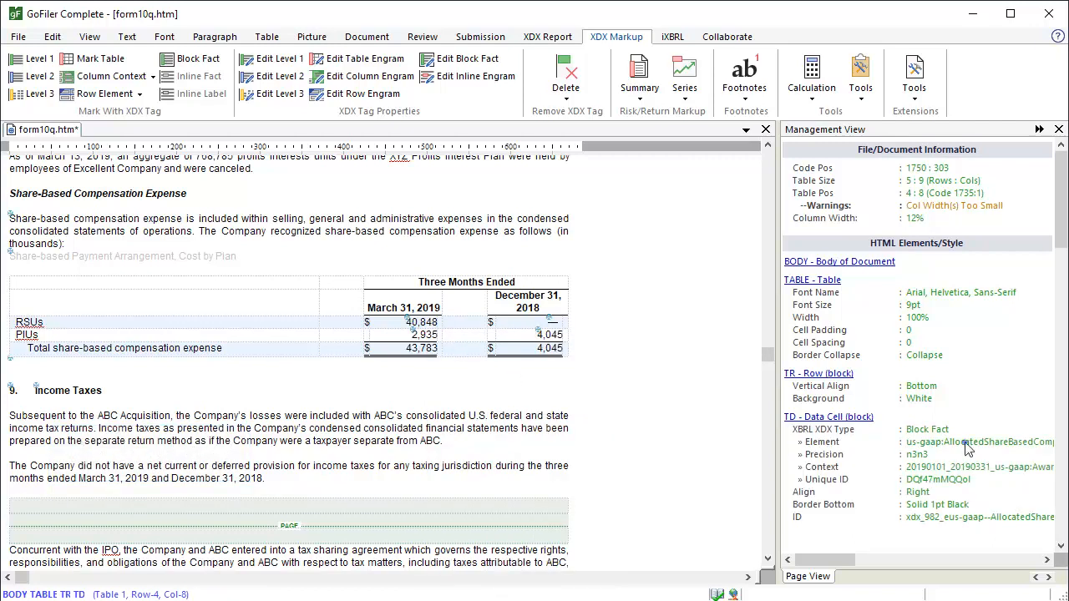
# - Set the December 31, 2018 PIUs fact's context to the 3 Months Ended 12/31 preset, running from 10/1/2018 to 12/31/2018
pyautogui.doubleClick(966, 443)
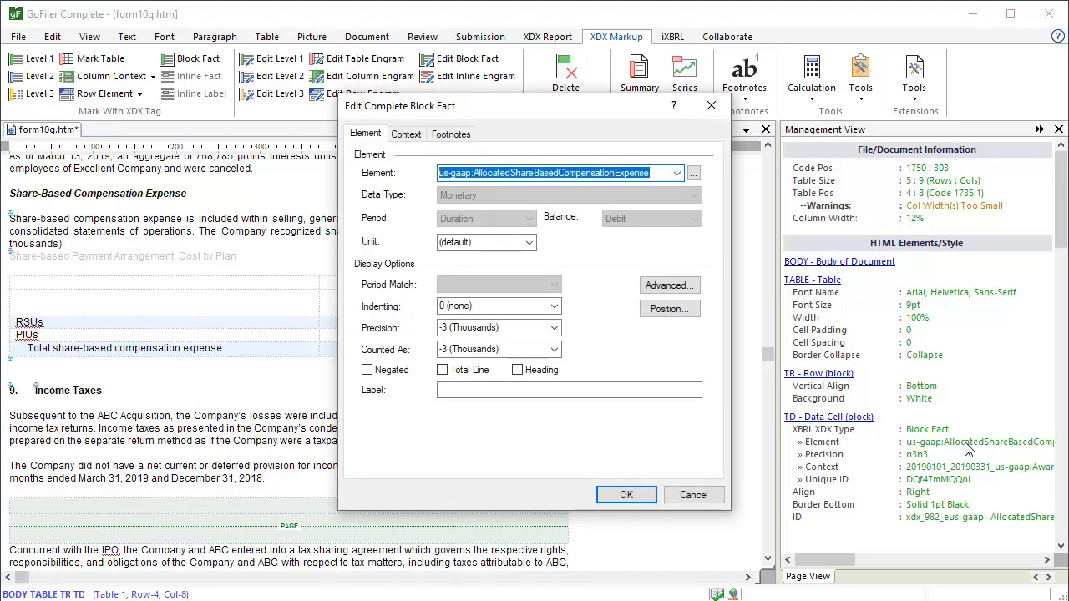
pyautogui.click(406, 134)
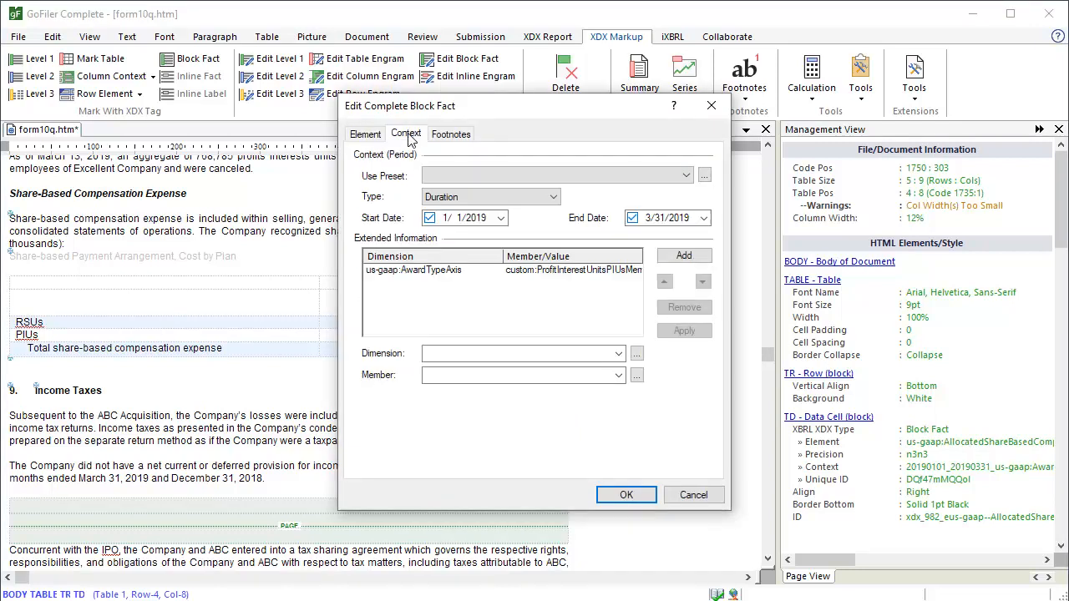
pyautogui.click(686, 175)
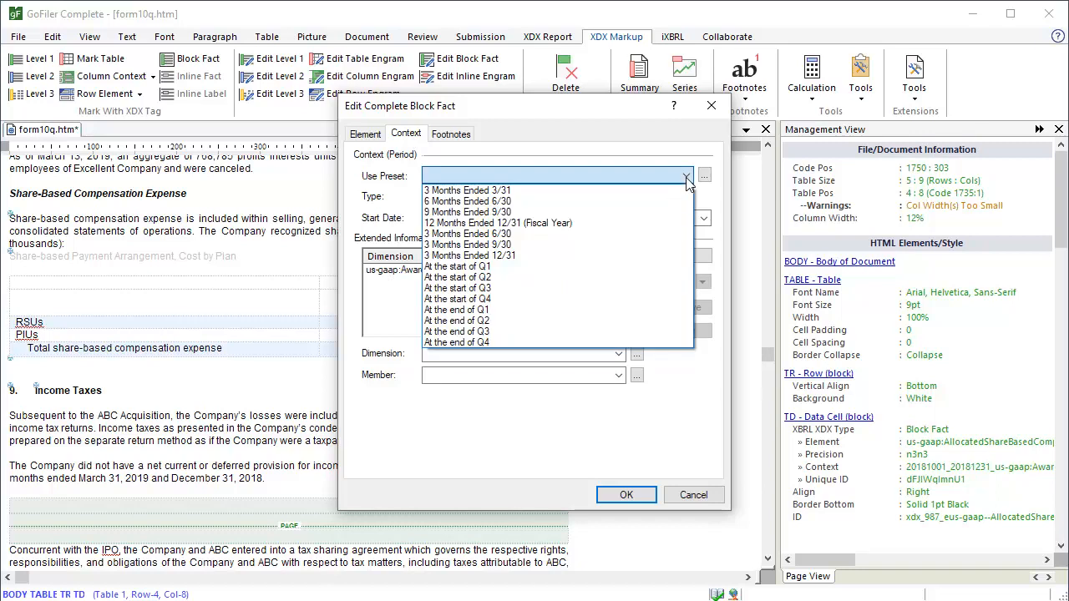
pyautogui.click(668, 255)
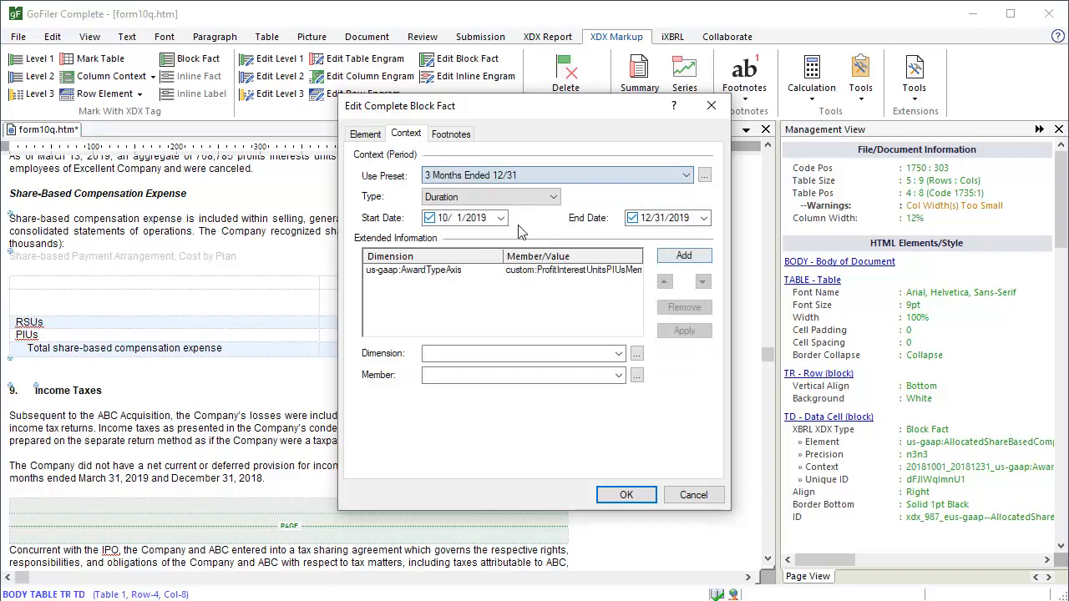
pyautogui.click(476, 218)
pyautogui.press('Down')
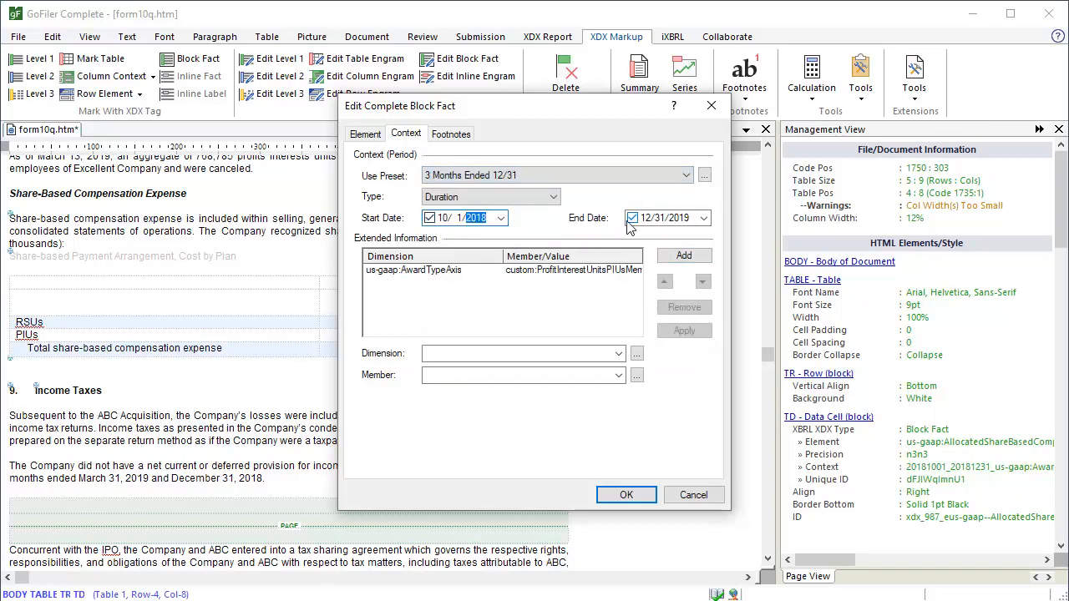
pyautogui.click(679, 220)
pyautogui.press('Down')
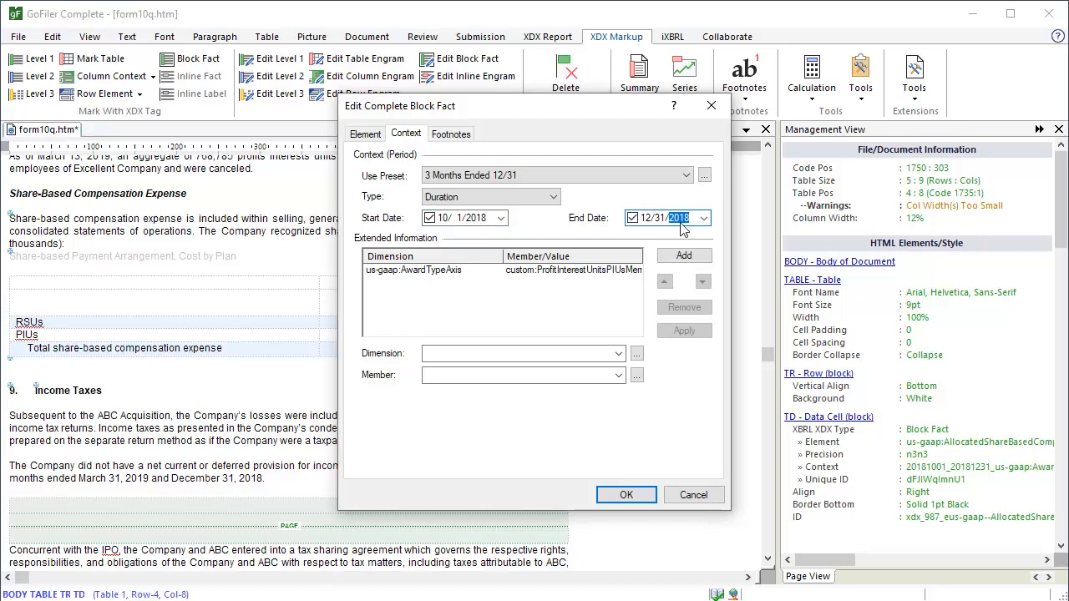
pyautogui.click(626, 495)
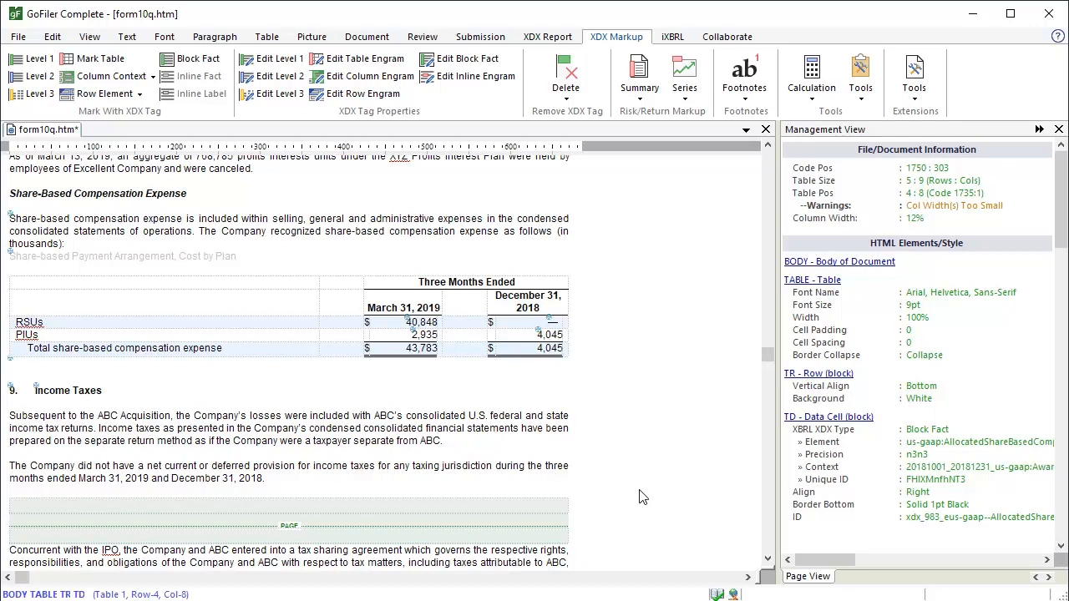
# - Start a block fact on the total share-based compensation expense for March 31, 2019, using the AllocatedShareBasedCompensationExpense element
pyautogui.click(404, 348)
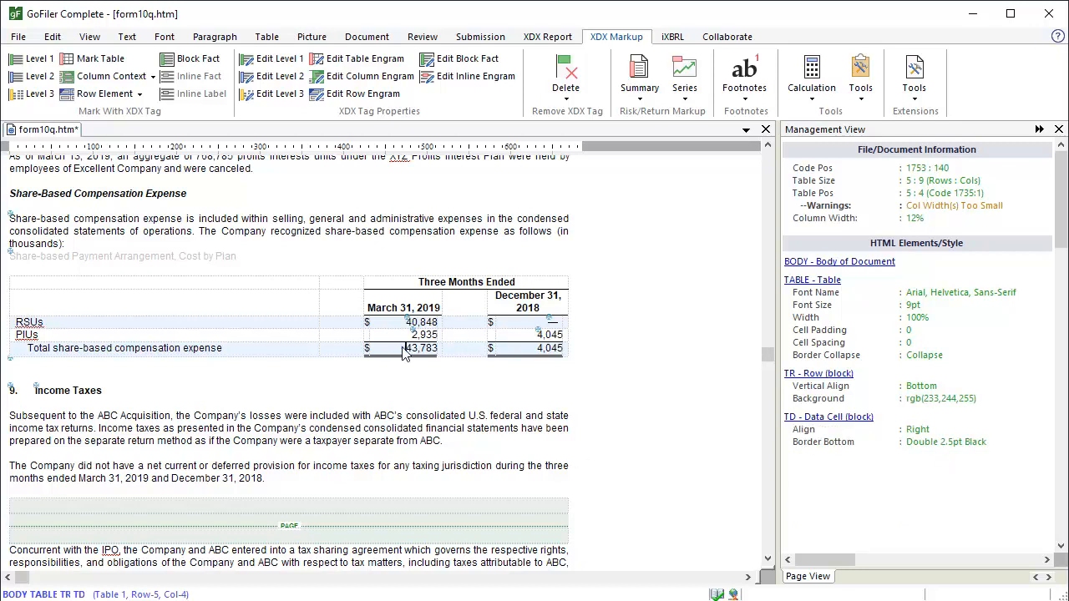
pyautogui.click(198, 59)
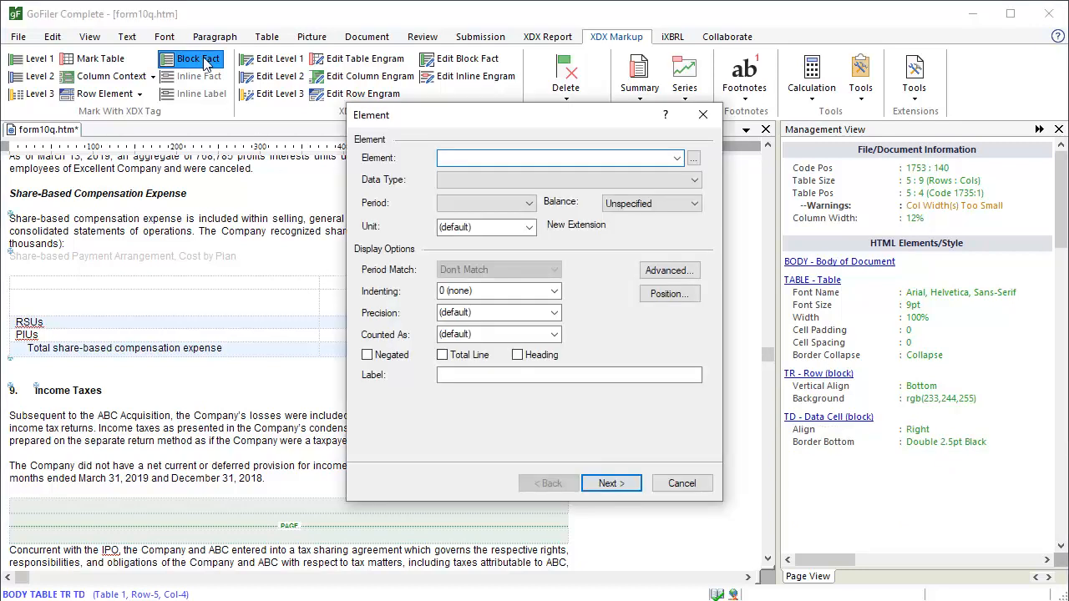
pyautogui.click(677, 157)
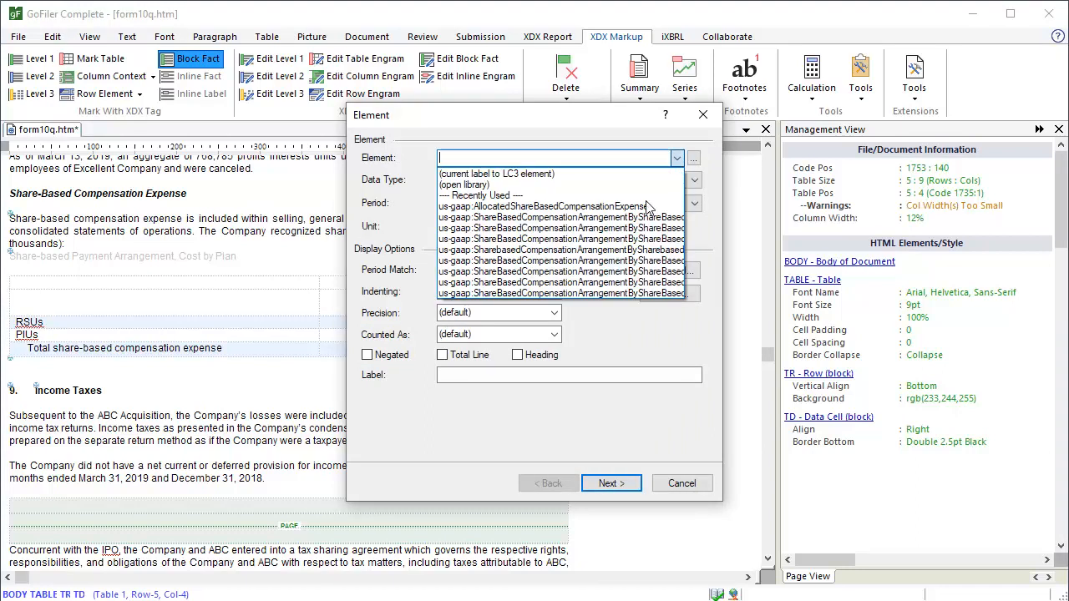
pyautogui.click(644, 206)
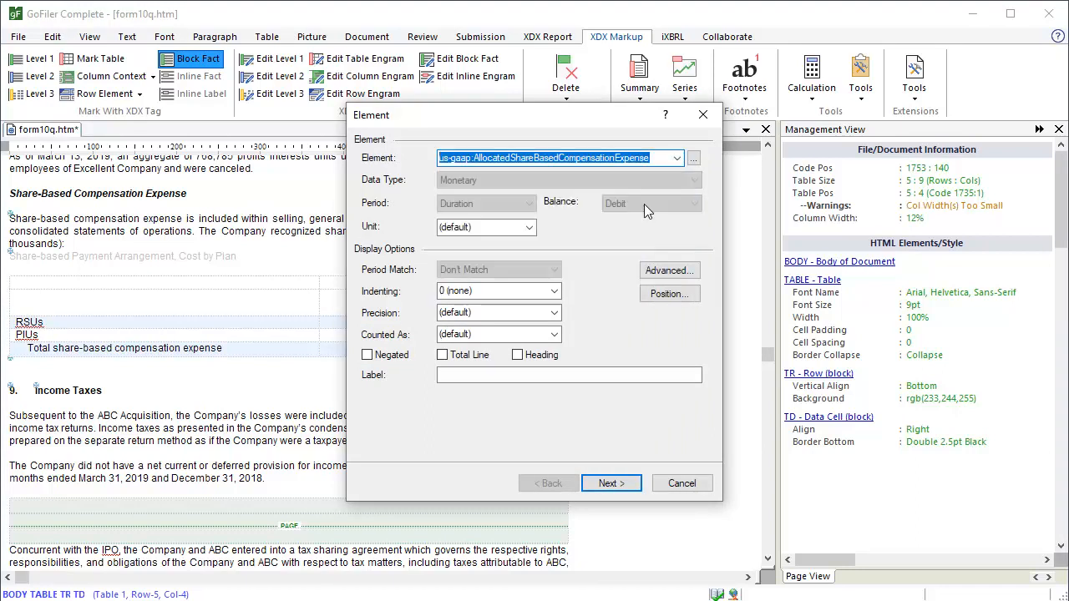
# - Set both the precision and the counted-as scale of the total expense fact to -3 (Thousands)
pyautogui.click(553, 313)
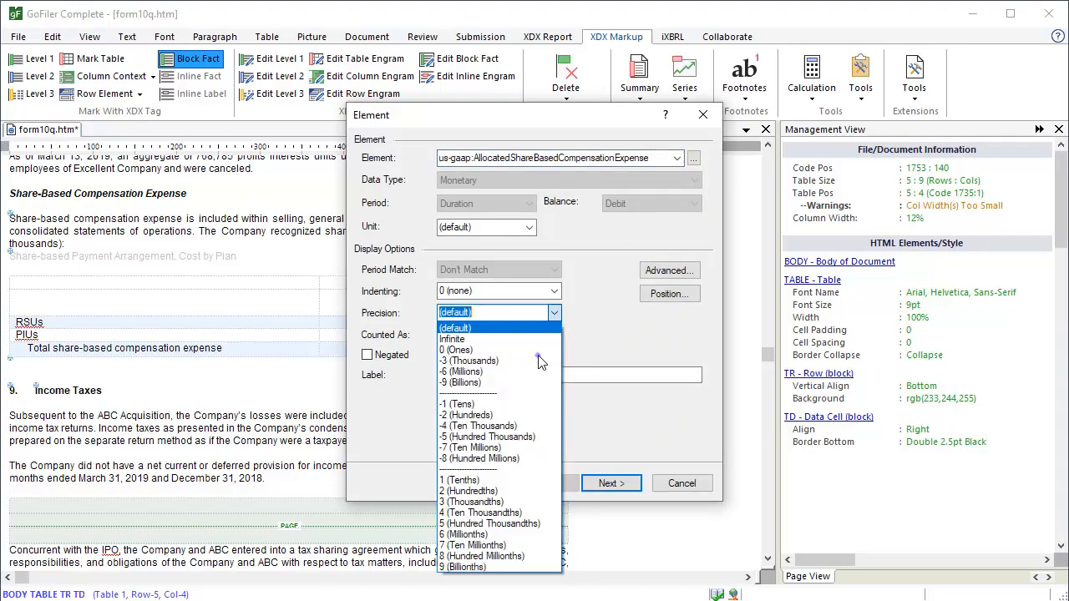
pyautogui.click(539, 361)
pyautogui.click(554, 334)
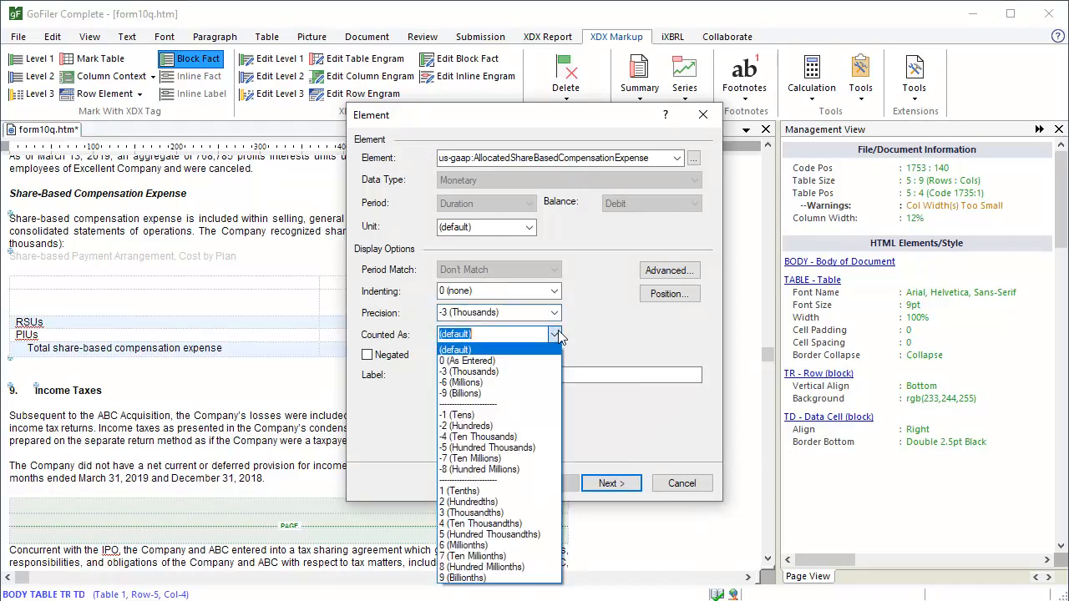
pyautogui.click(533, 372)
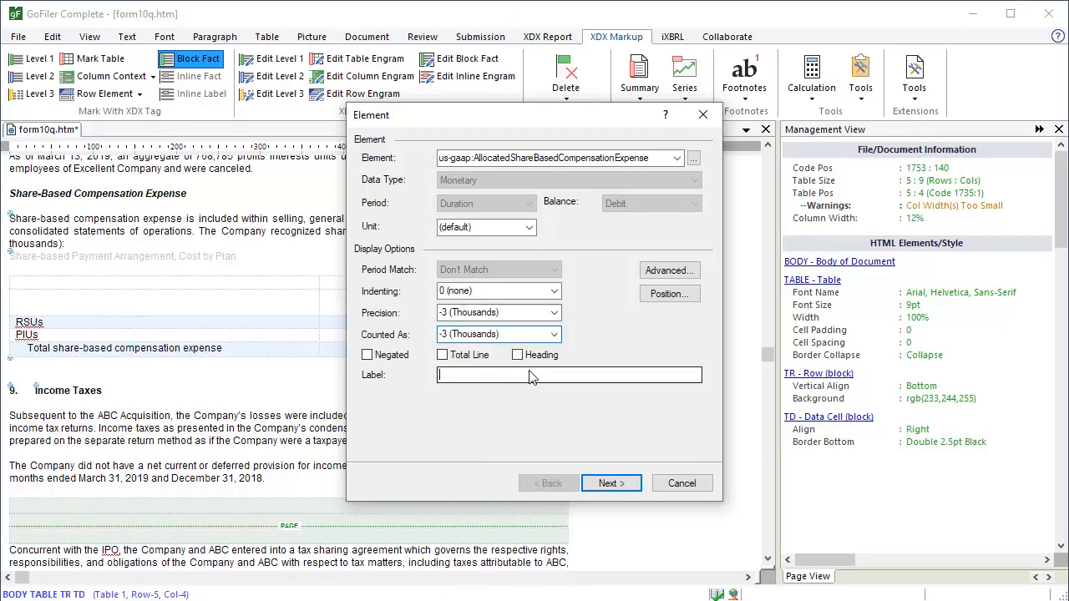
# - Label the March 31, 2019 total expense fact "Share-based compensation expense"
pyautogui.click(529, 375)
pyautogui.write('Share-b')
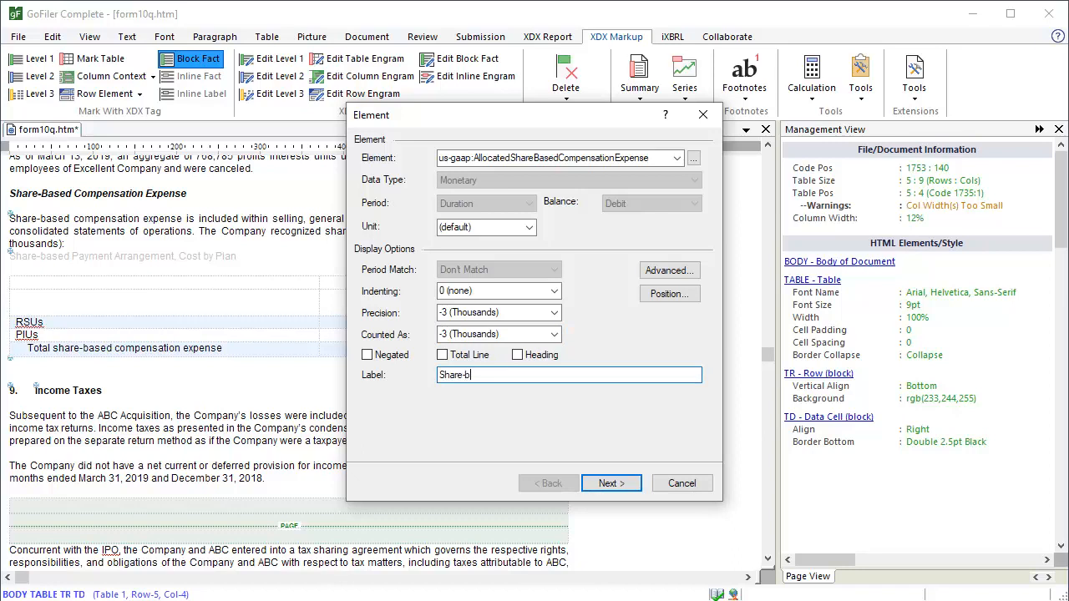
pyautogui.write('ased compensation expense')
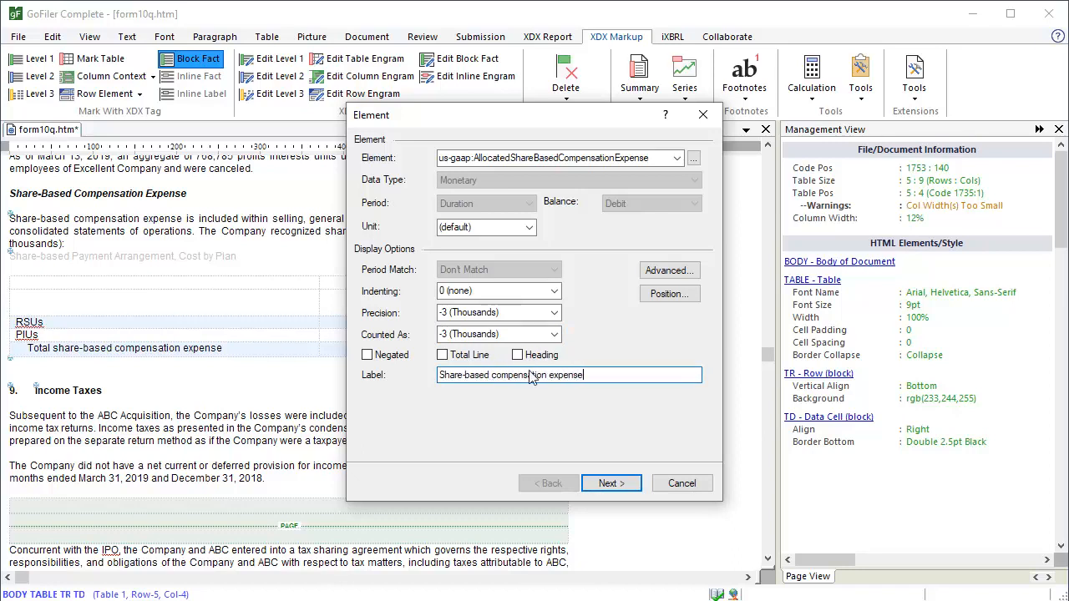
pyautogui.click(610, 482)
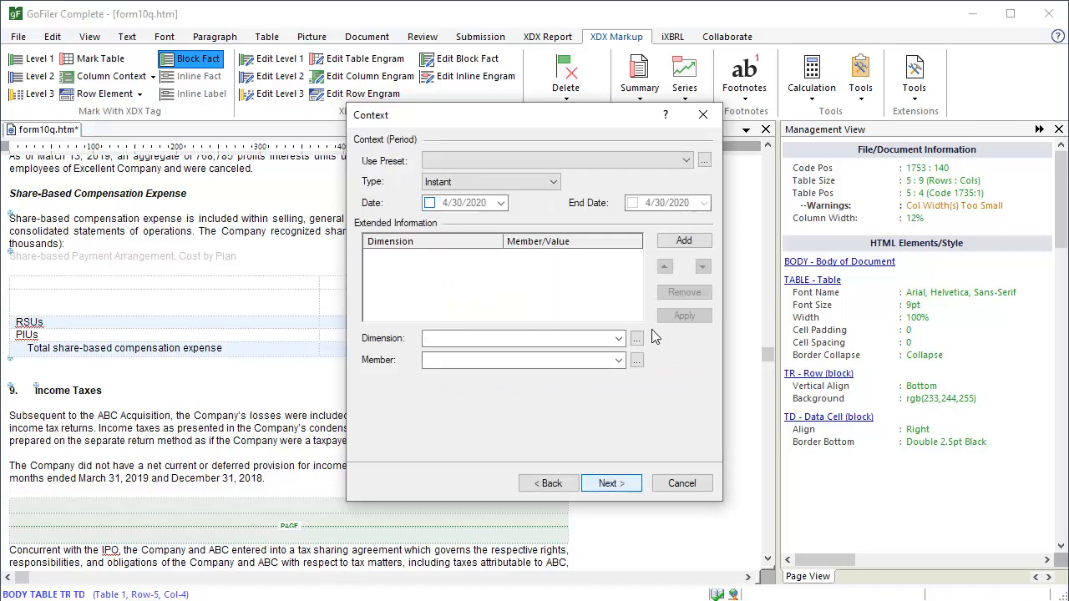
# - Set the total expense fact's context to the 3 Months Ended 3/31 preset and finish the fact without footnote references
pyautogui.click(687, 161)
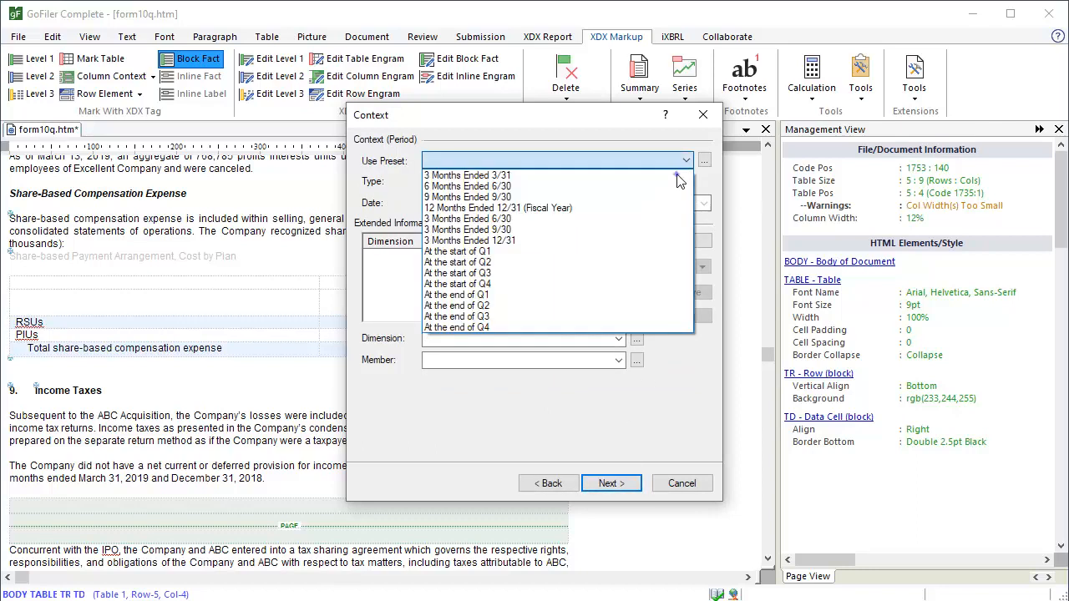
pyautogui.click(677, 174)
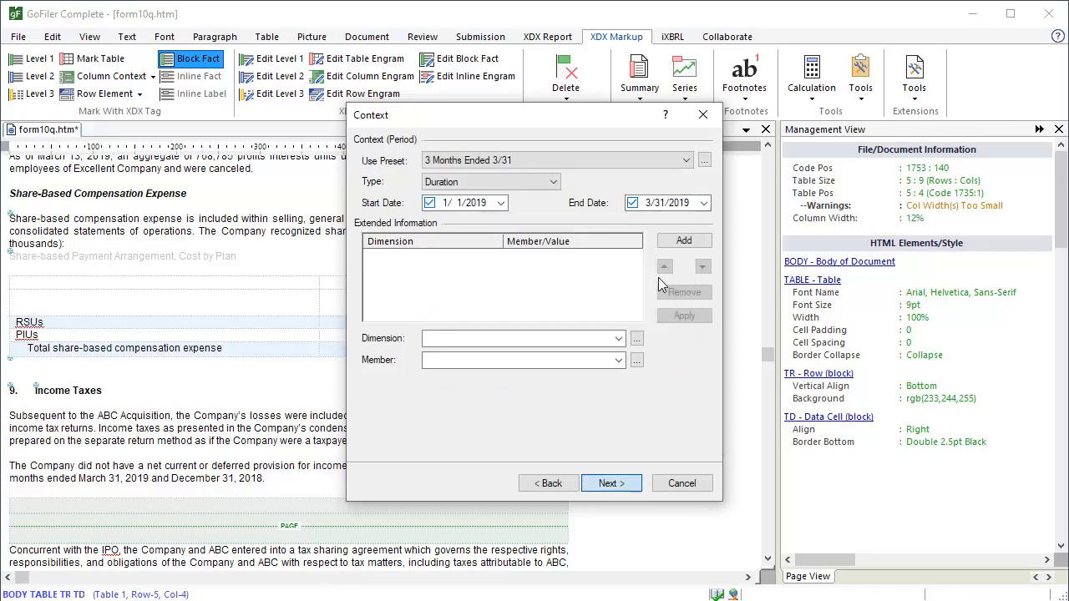
pyautogui.click(621, 485)
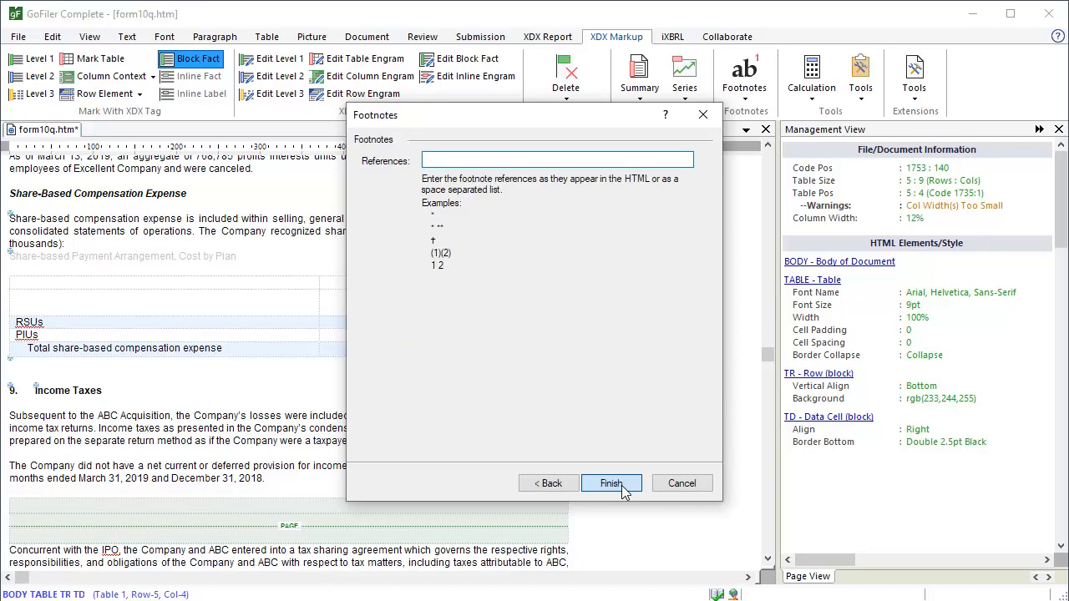
pyautogui.click(621, 485)
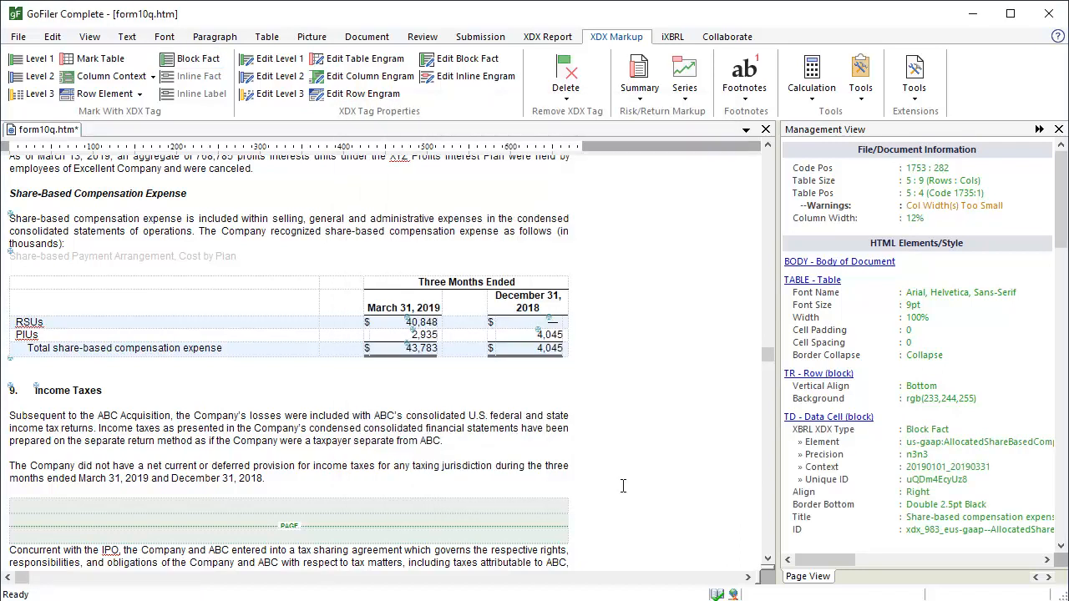
# - Copy the XDX engram from the total share-based compensation expense for March 31, 2019 to the December 31, 2018 total
pyautogui.rightClick(409, 348)
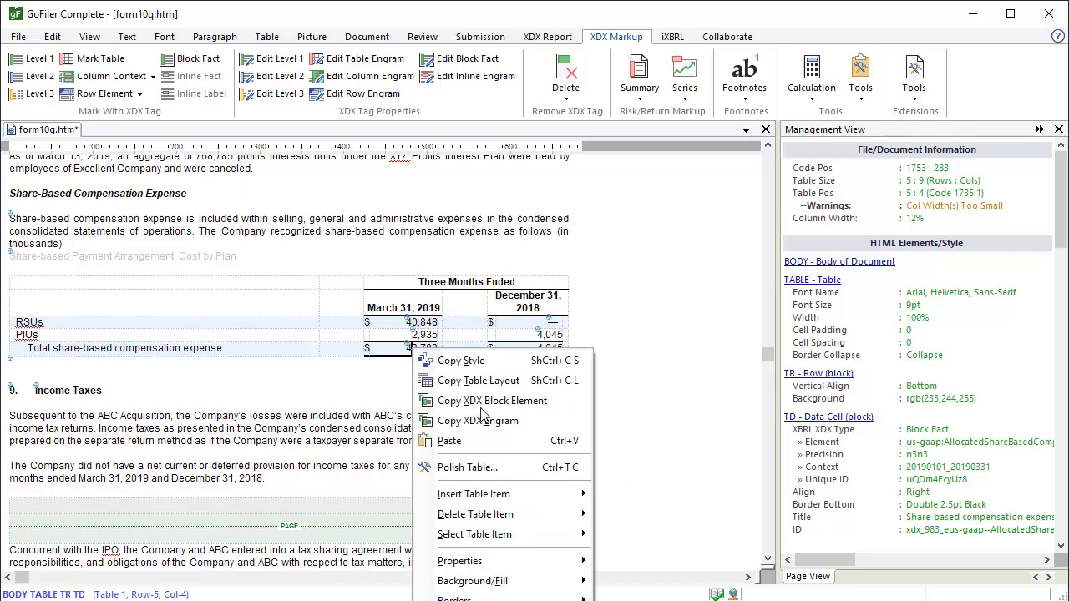
pyautogui.click(493, 421)
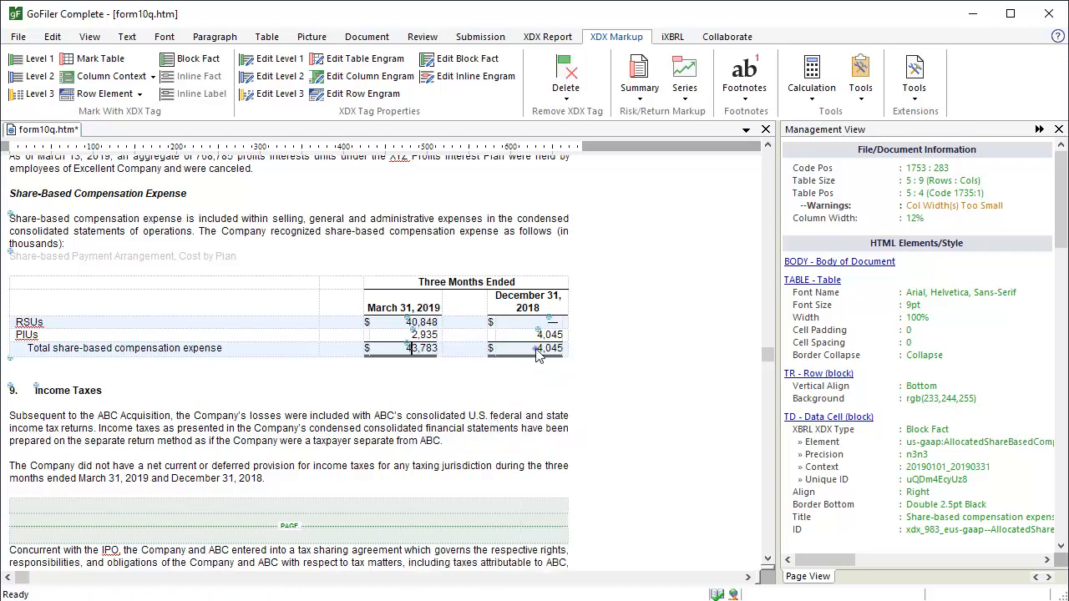
pyautogui.click(538, 349)
pyautogui.hotkey('ctrl', 'v')
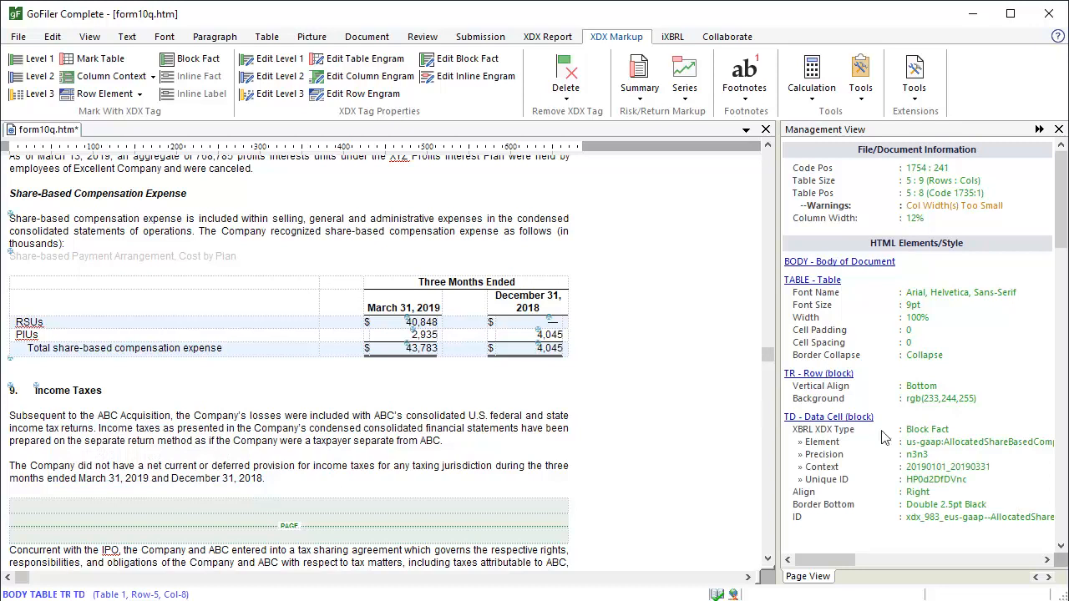
# - Set the December 31, 2018 total expense fact's context to the 3 Months Ended 12/31 preset, running from 10/1/2018 to 12/31/2018
pyautogui.doubleClick(936, 444)
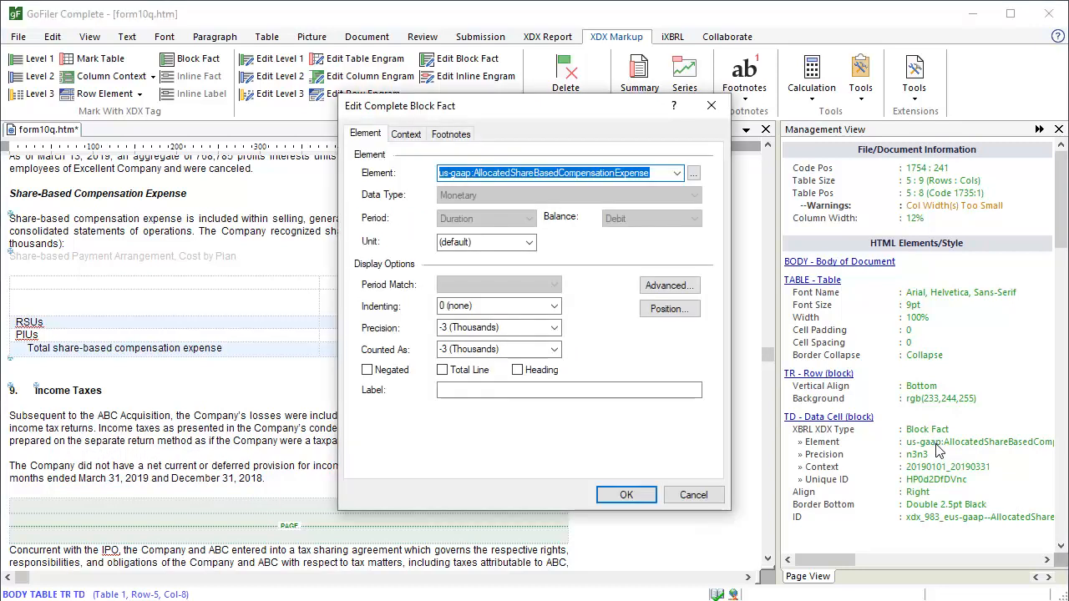
pyautogui.click(406, 135)
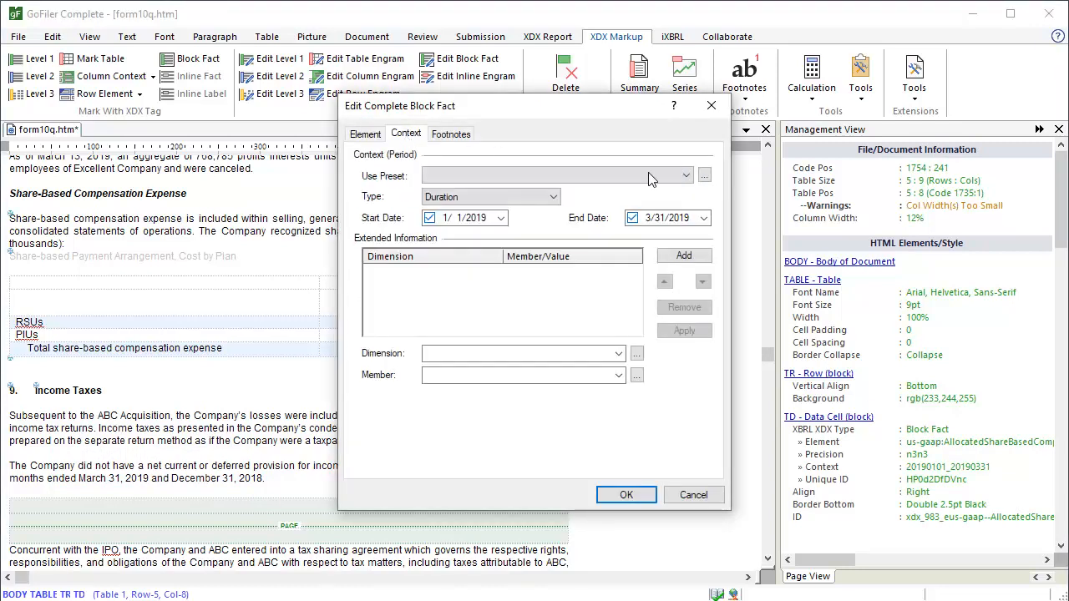
pyautogui.click(686, 175)
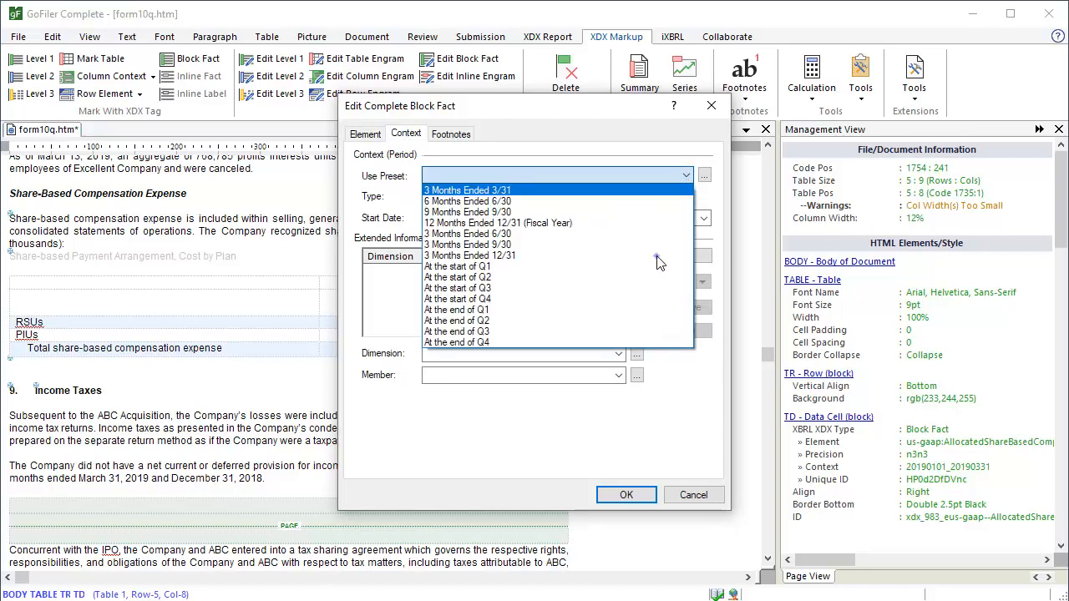
pyautogui.click(656, 256)
pyautogui.click(483, 220)
pyautogui.press('Down')
pyautogui.click(684, 219)
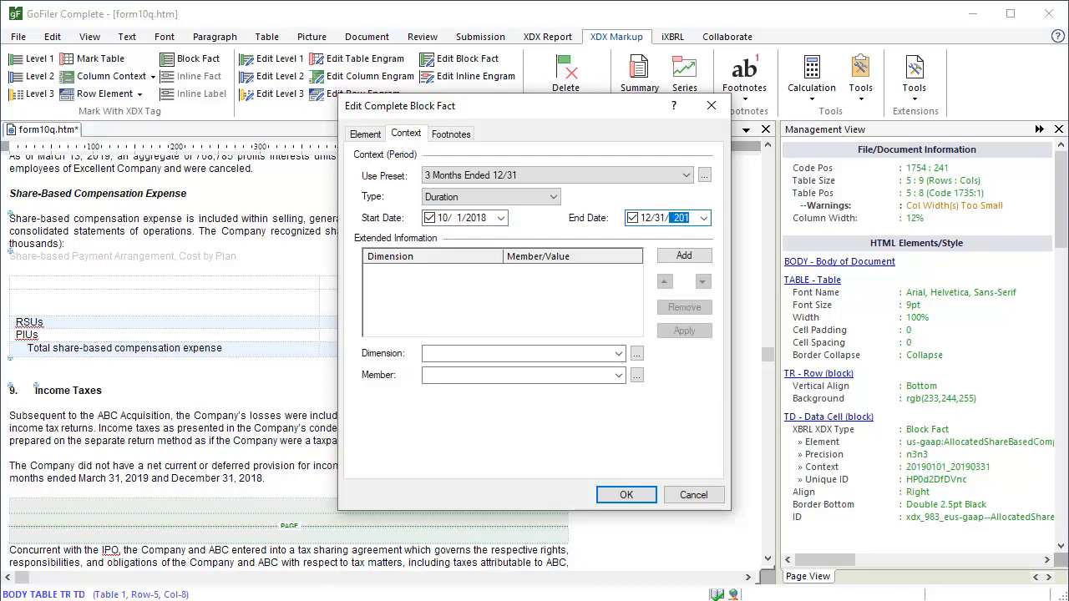
pyautogui.click(632, 496)
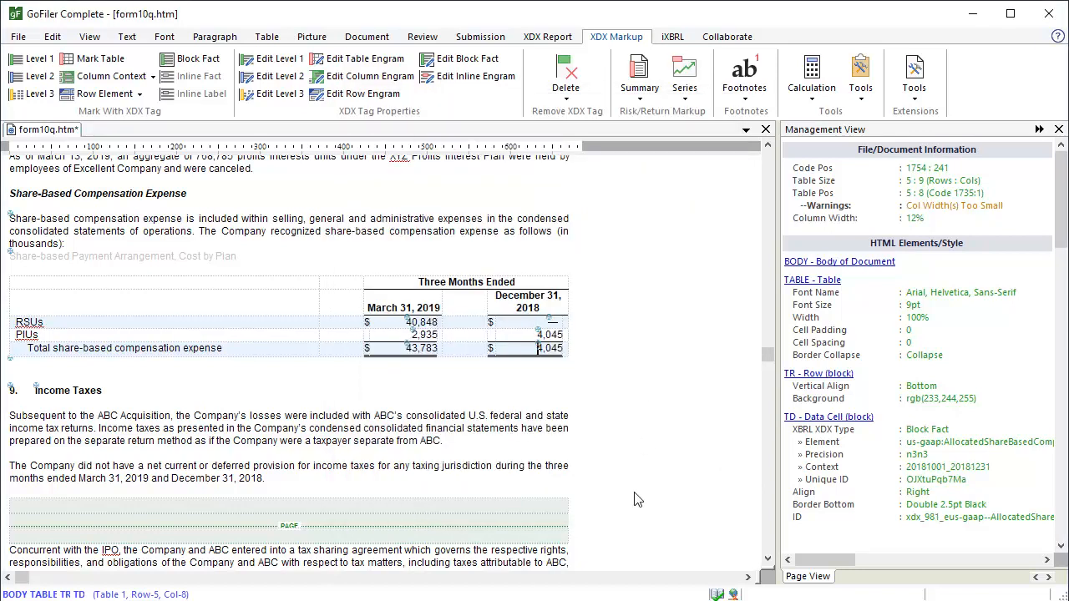